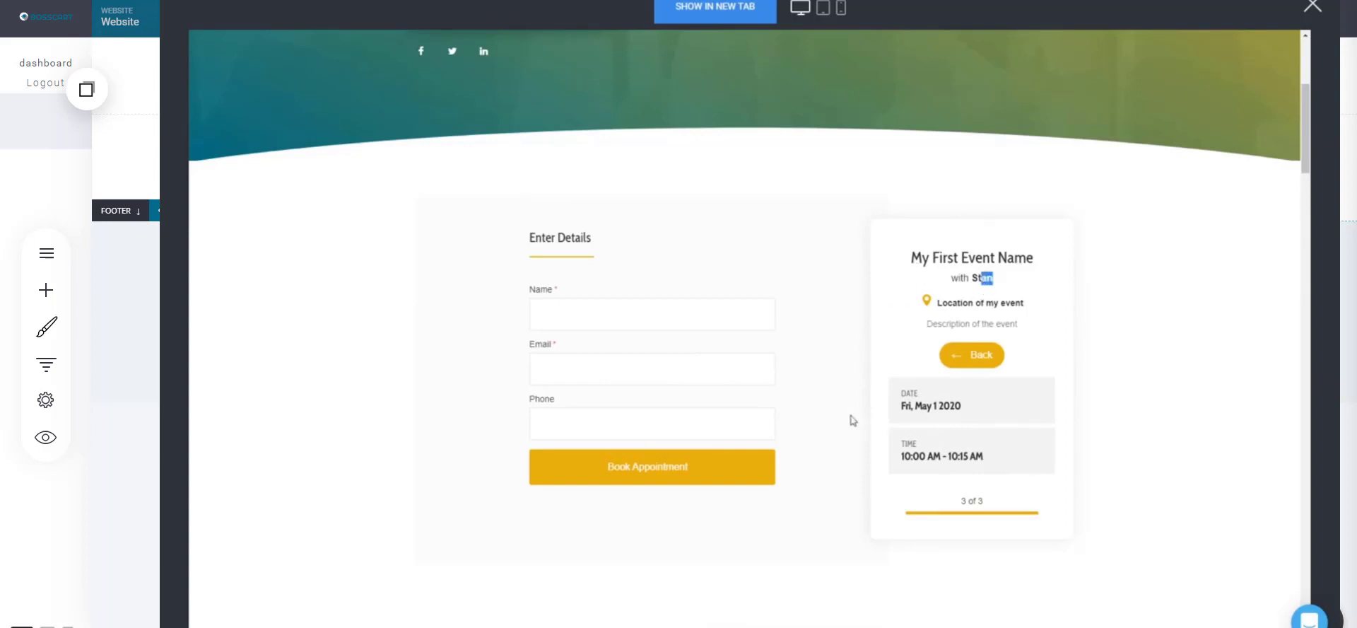
- Choose the 10:00 AM time slot on the sample booking event
click(983, 356)
click(801, 432)
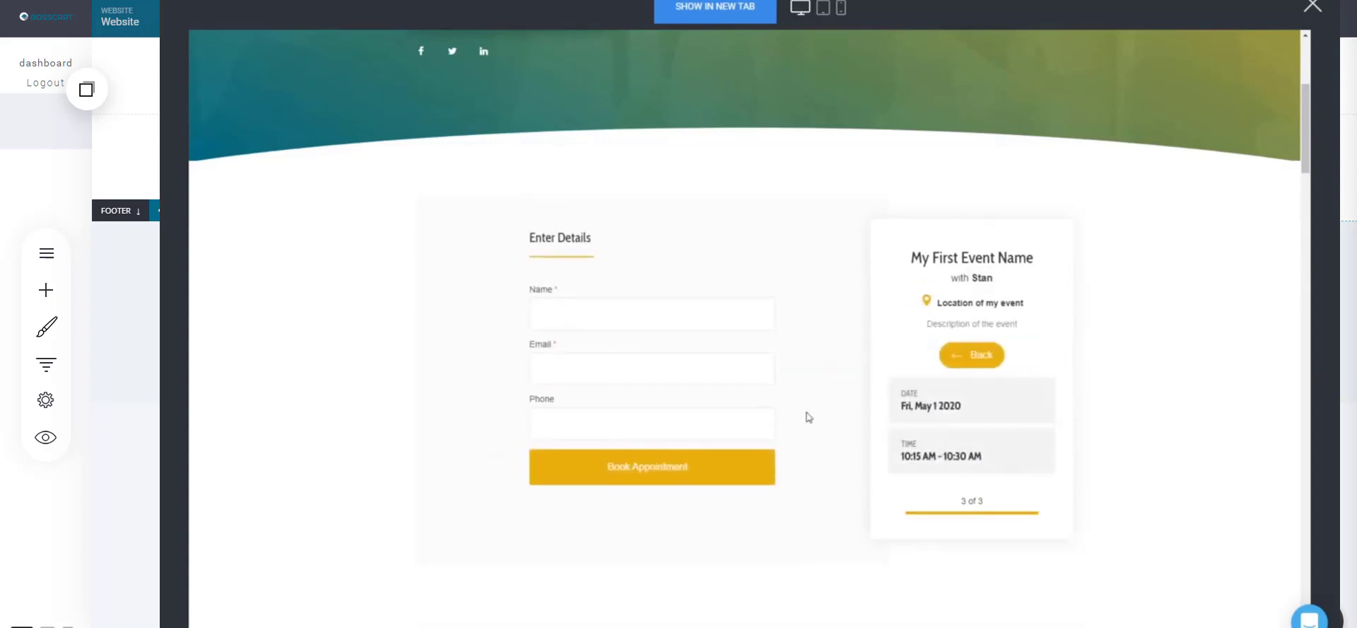
click(952, 359)
click(793, 406)
- Enter a test name, email and phone number, then book the appointment
click(613, 320)
click(594, 349)
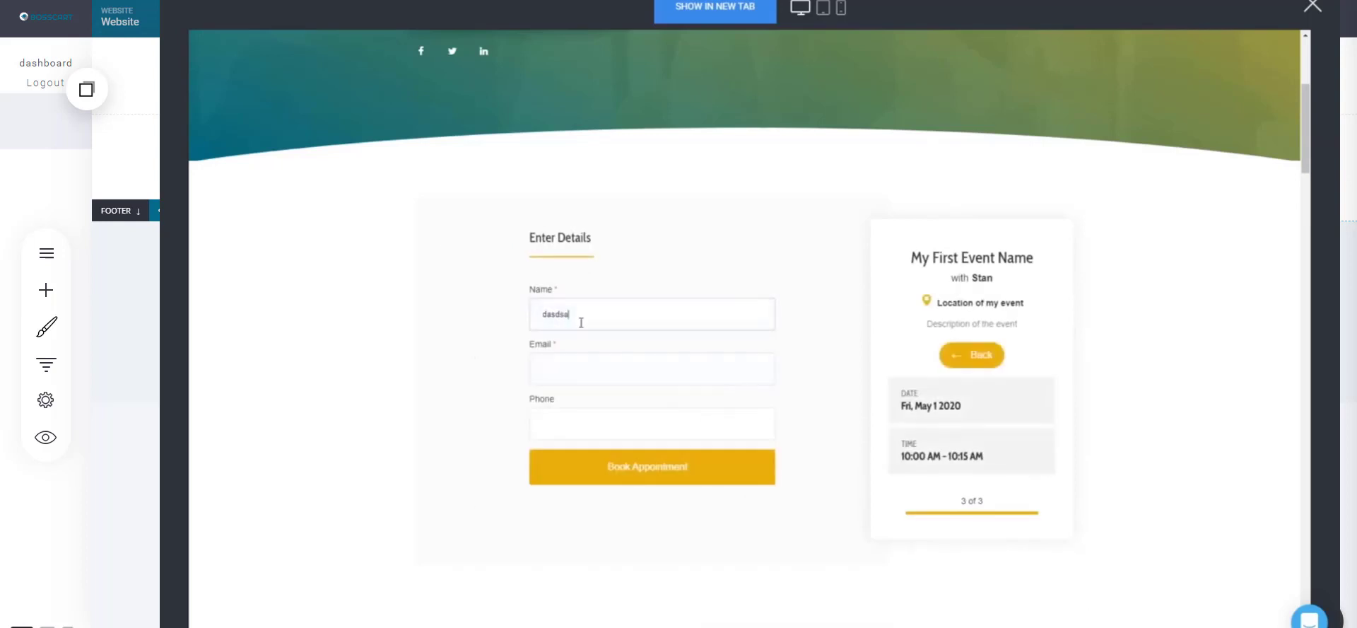
drag(579, 321, 506, 321)
text(Test person)
key(Tab)
text(test@simvoly.com)
key(Tab)
text(12345)
click(691, 476)
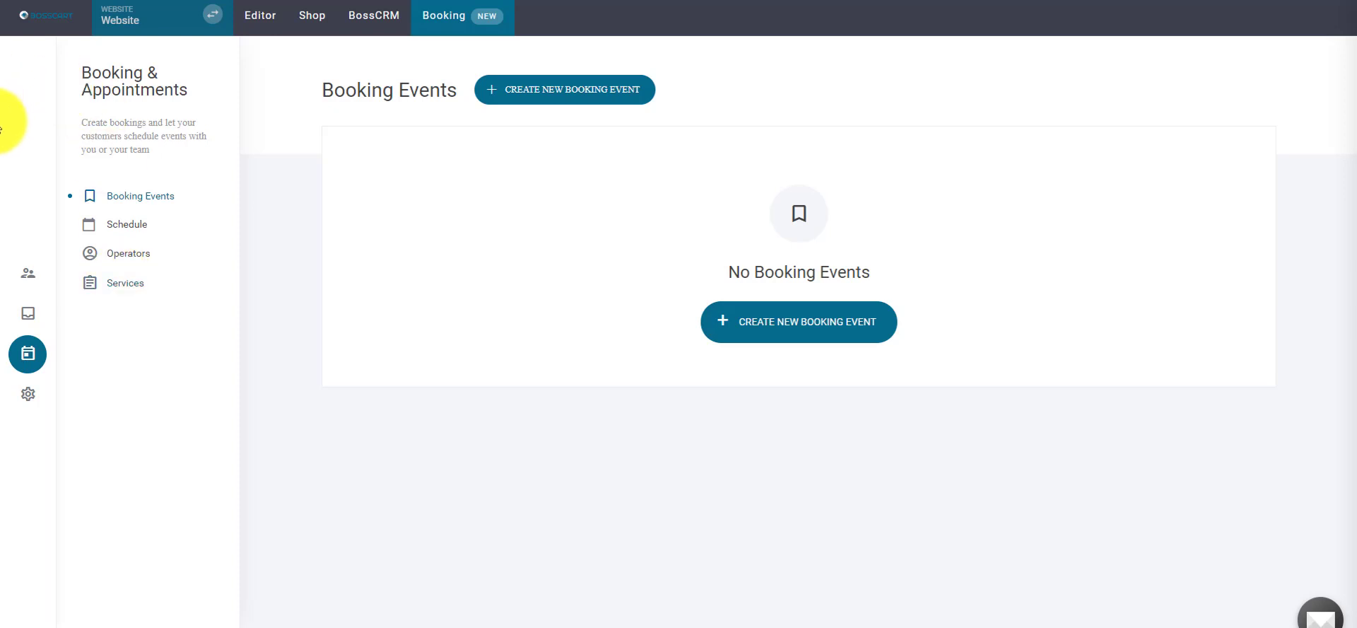
- Create a new booking event named 'Coaching Call'
click(535, 95)
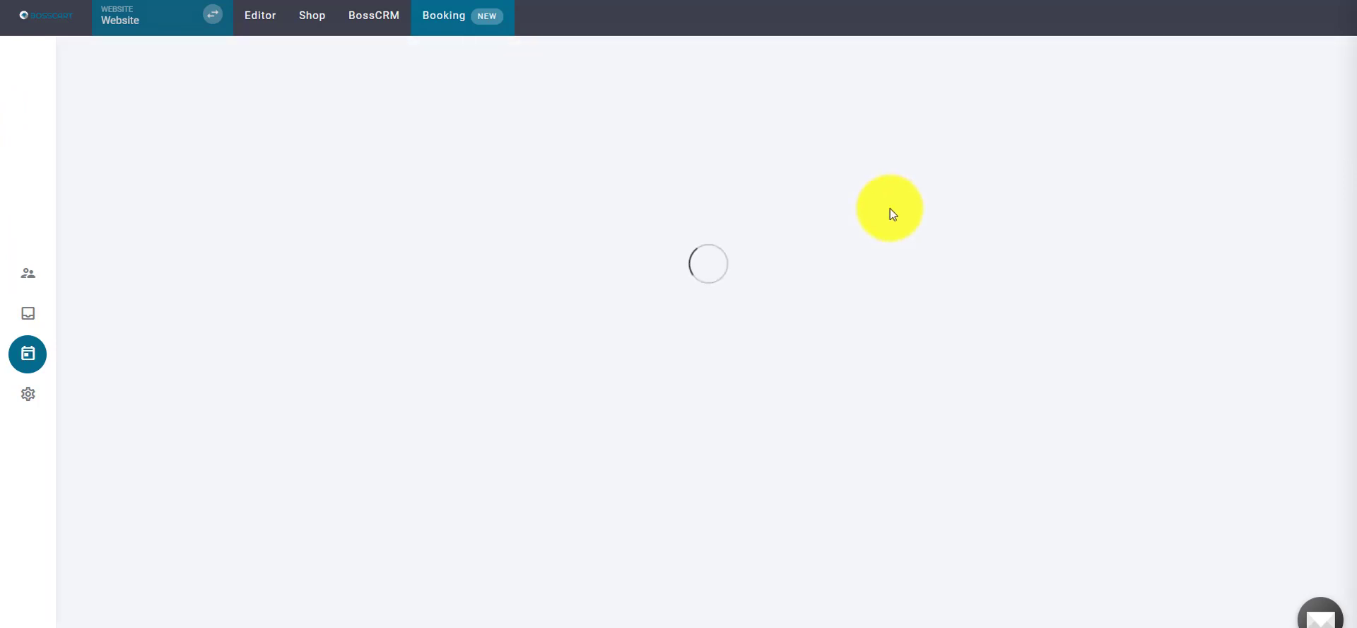
click(905, 285)
click(870, 297)
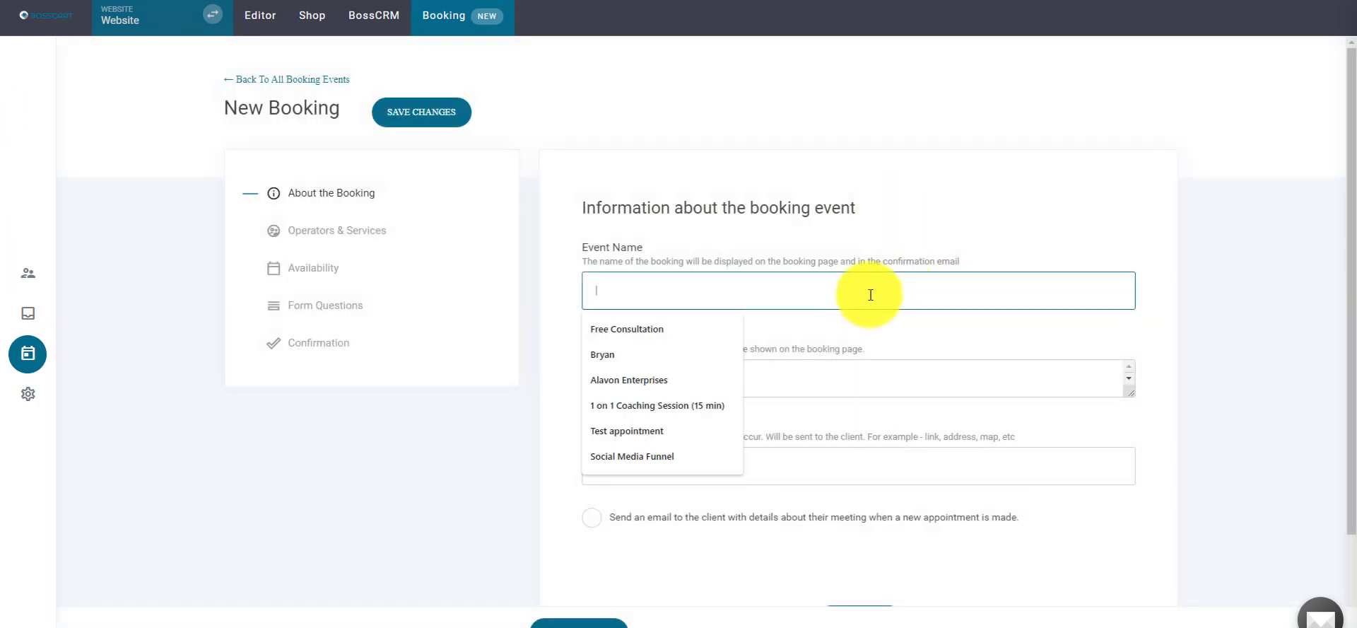
text(C)
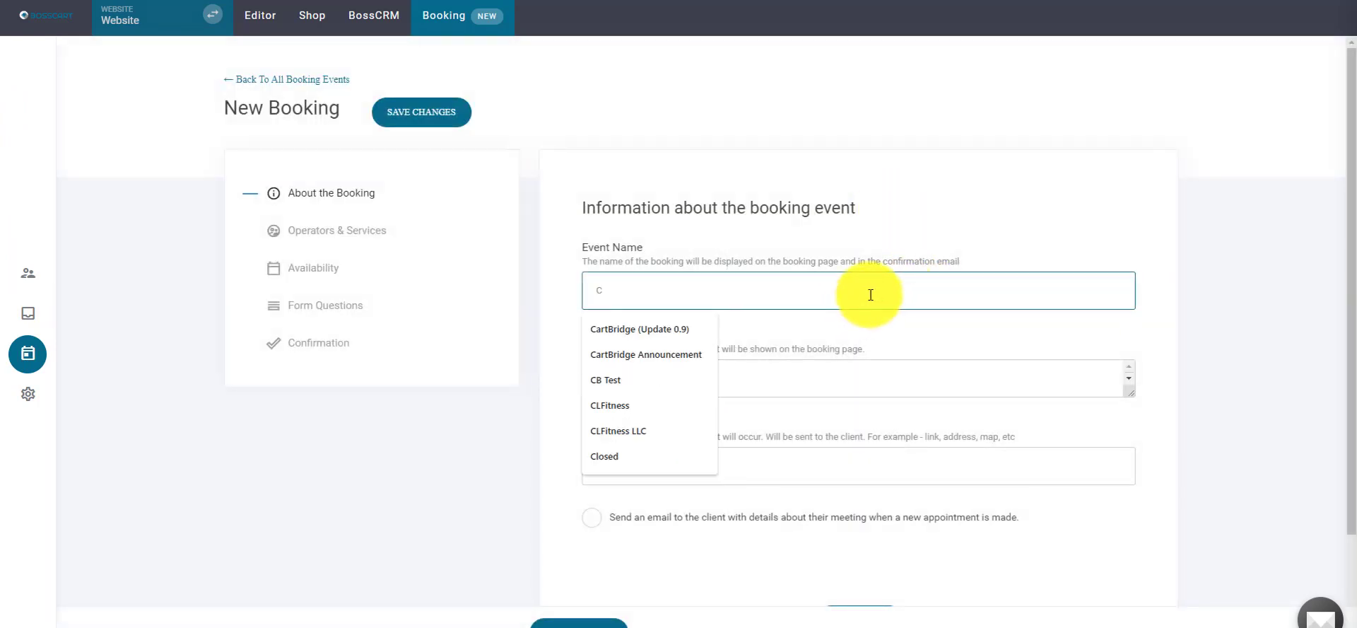
text(oaching Call)
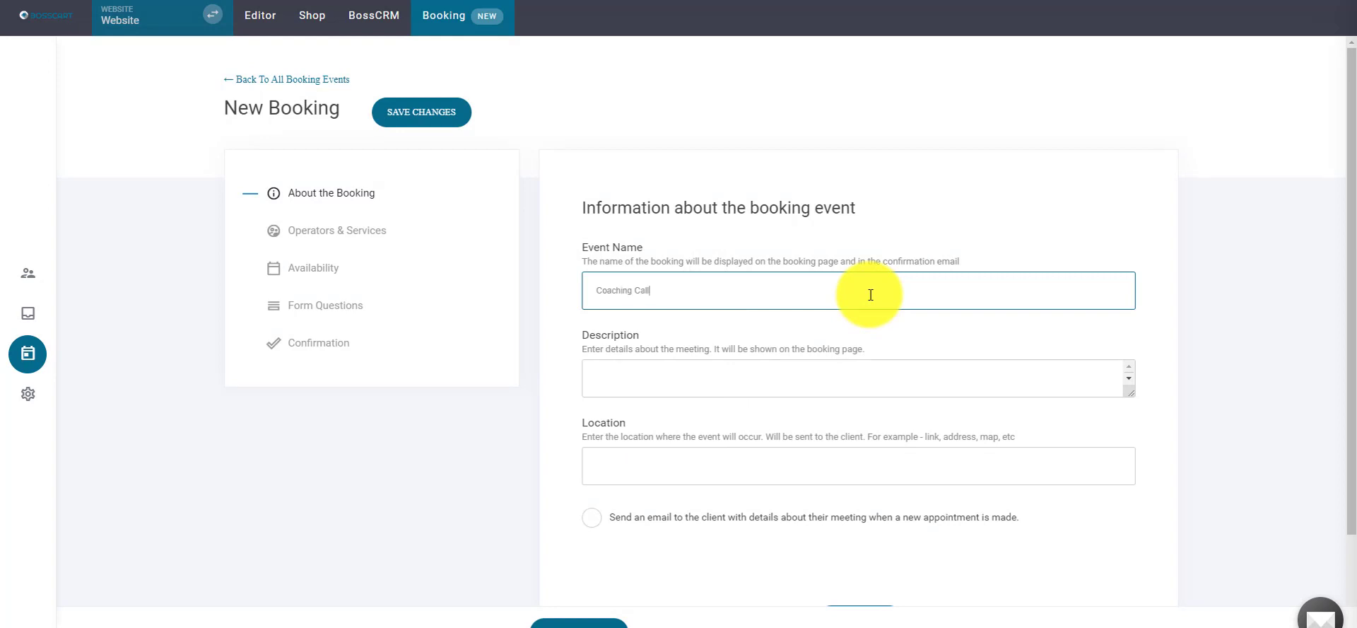
- Describe it as a 1 on 1 session uncovering the blocks holding you back
click(937, 373)
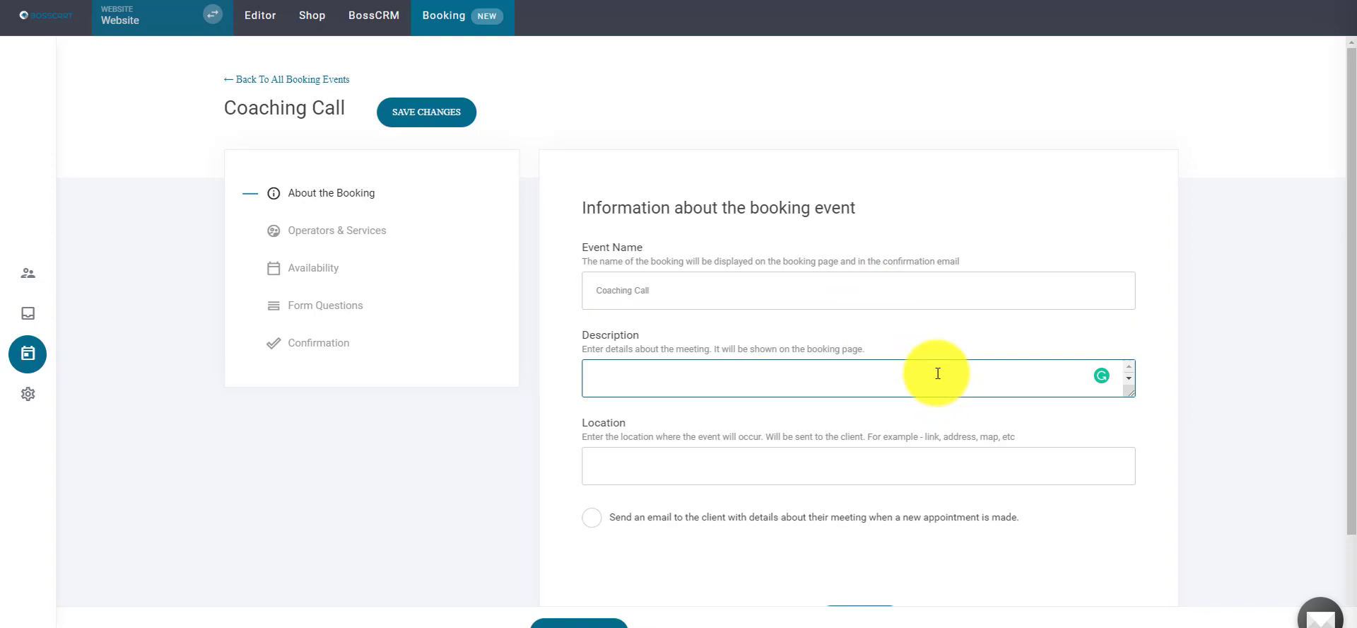
text(1)
text( on 1 se)
text(ssion )
text(with )
text(me where)
text( we dic)
text(coc)
text(er)
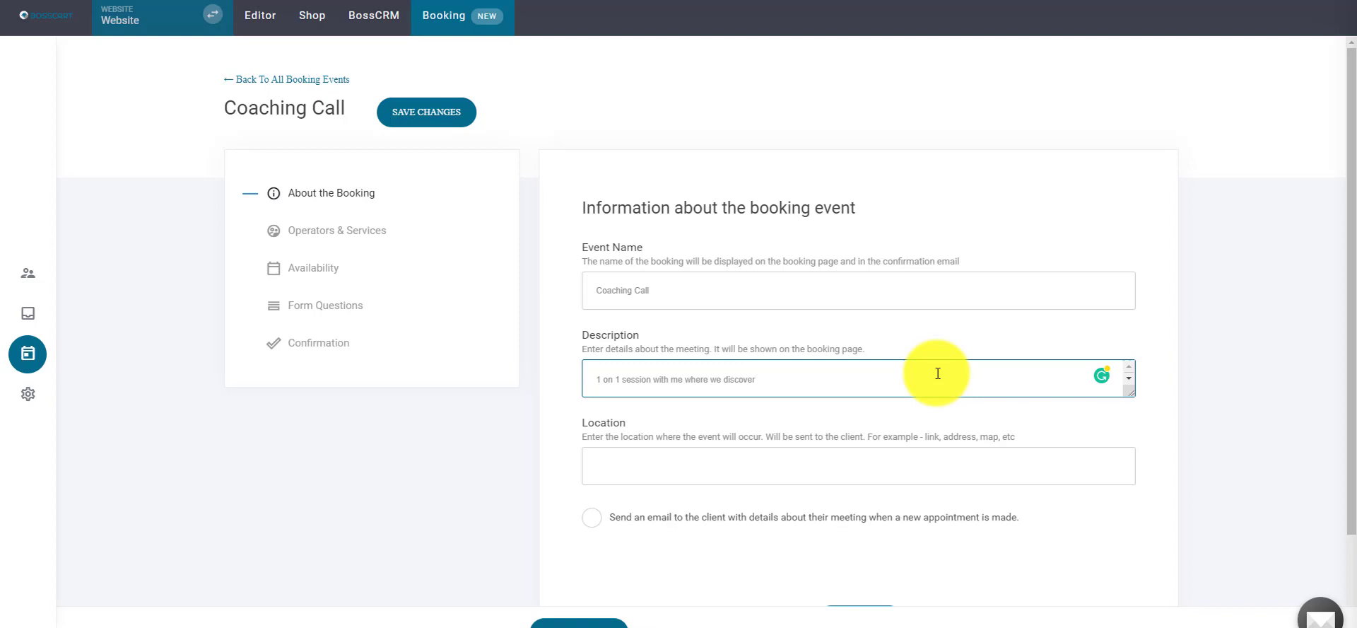
text( the blocks holding you back from ach)
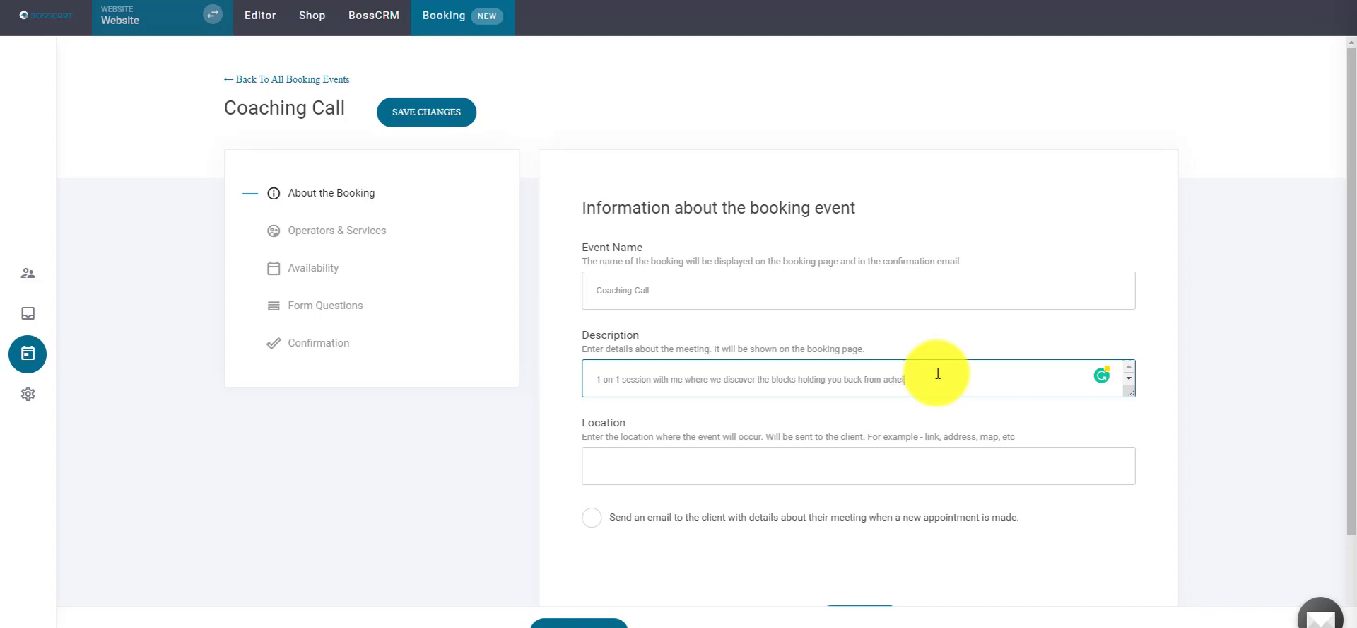
text(ieving your goals)
click(721, 474)
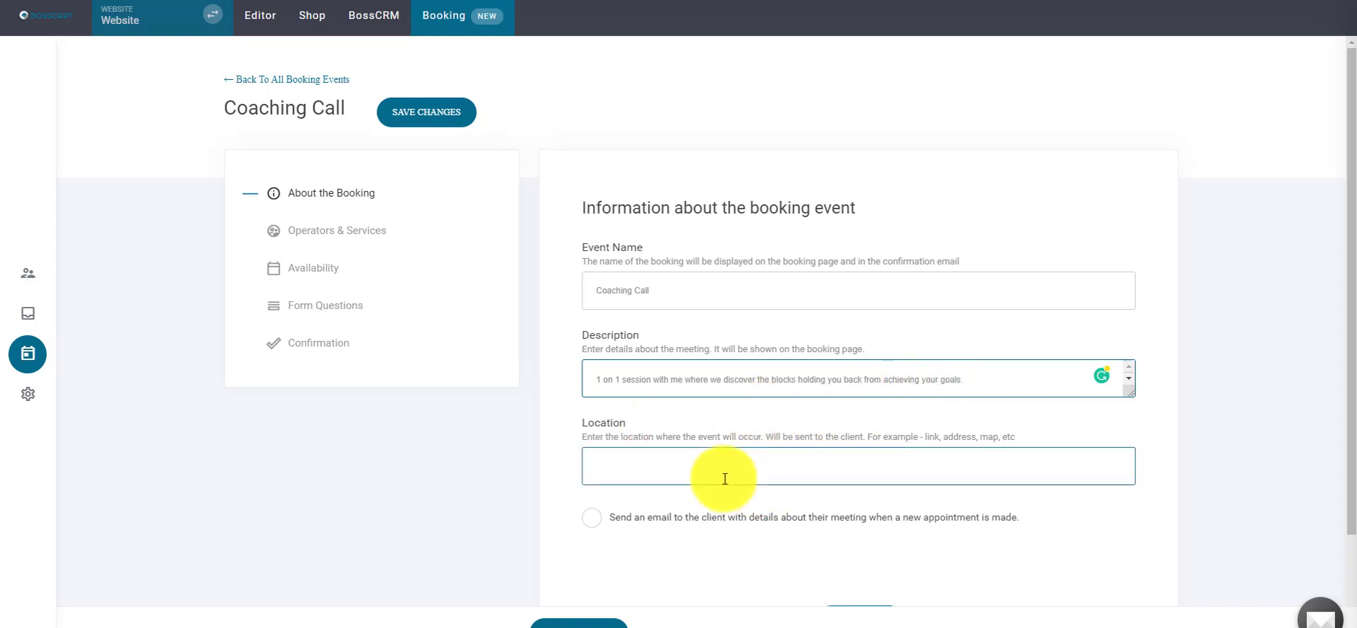
- Enter Zoom as the Coaching Call meeting location
drag(1351, 364, 1351, 429)
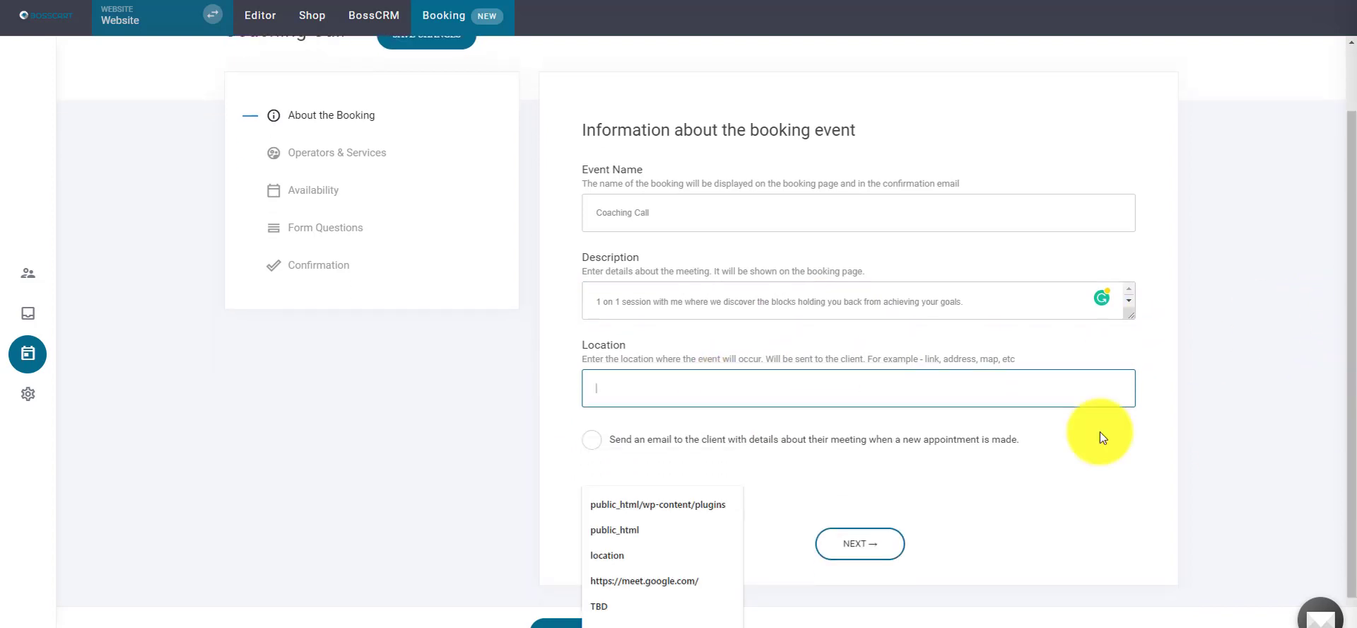
click(825, 394)
click(584, 361)
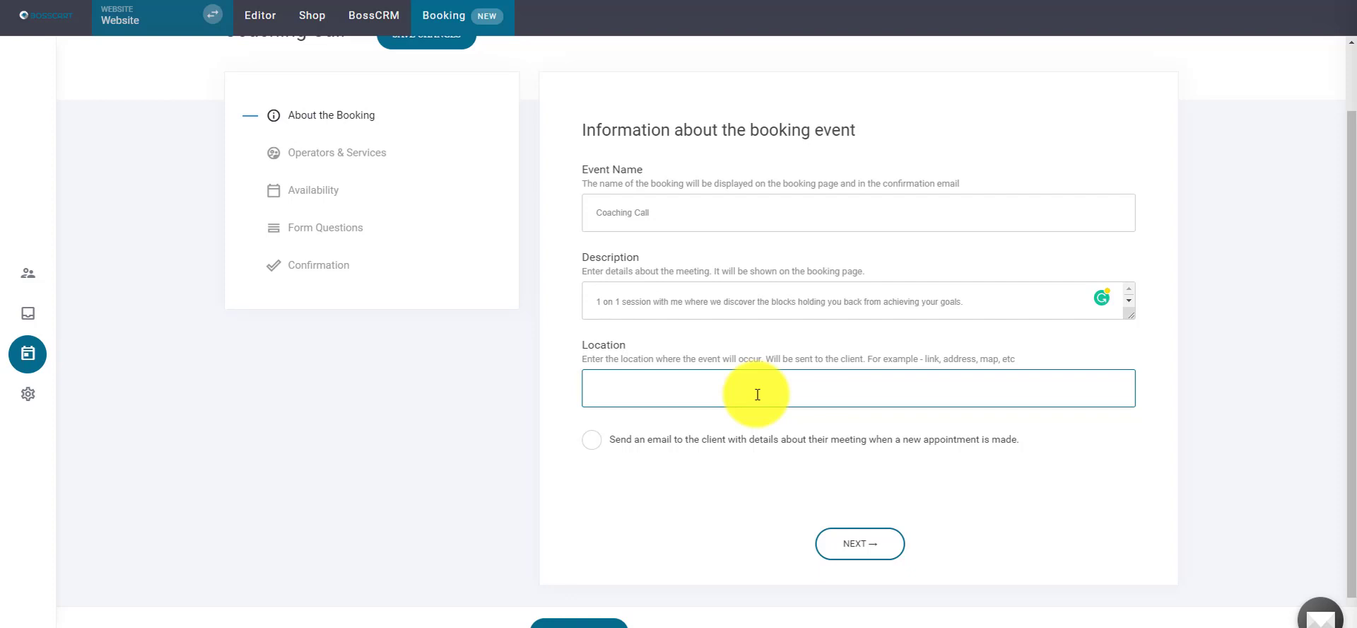
click(757, 394)
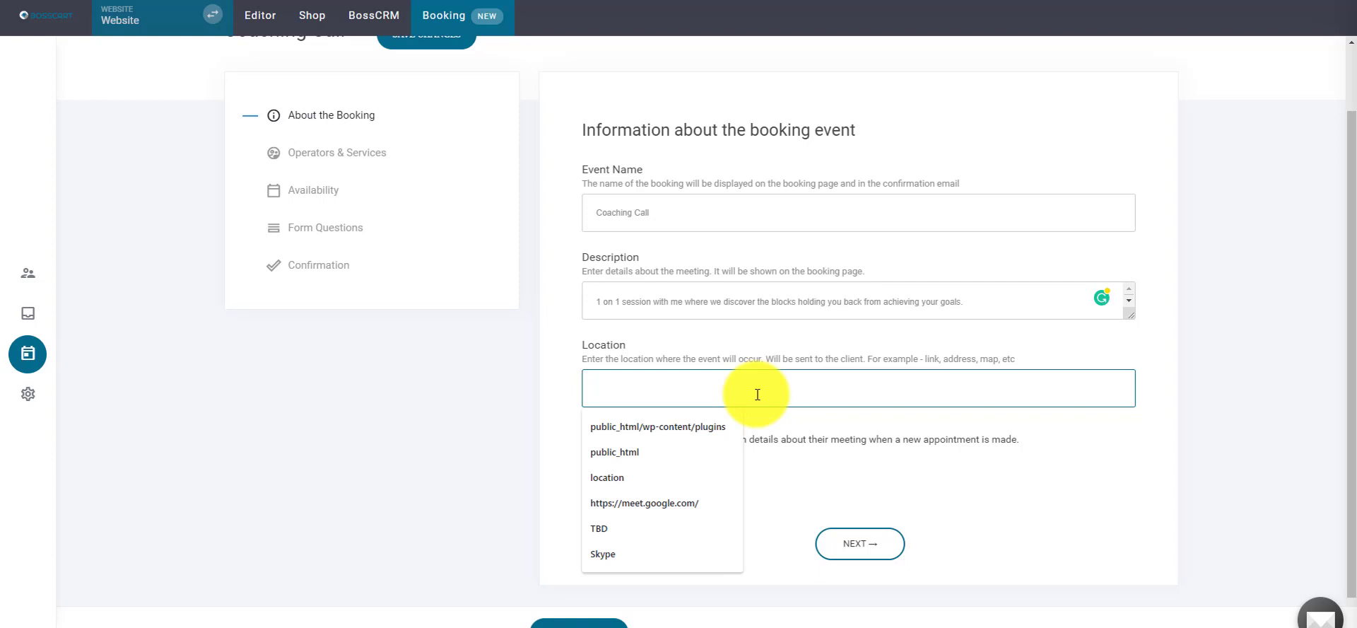
click(624, 335)
click(633, 381)
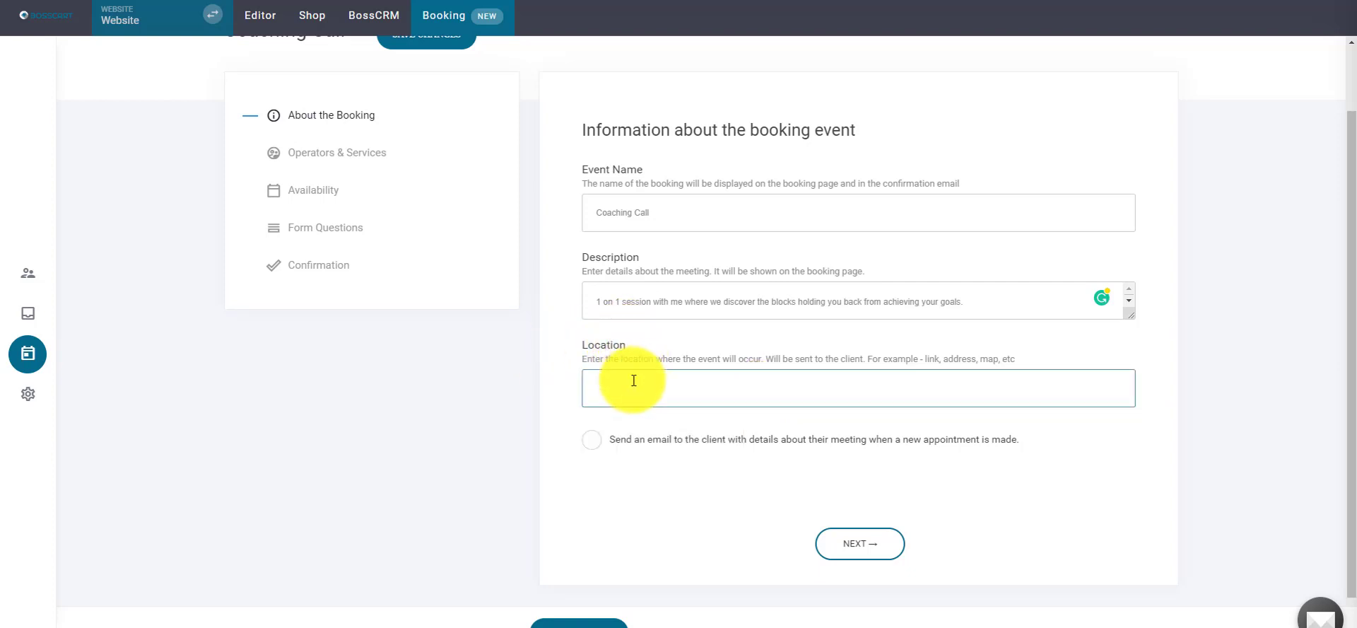
text(Zoom)
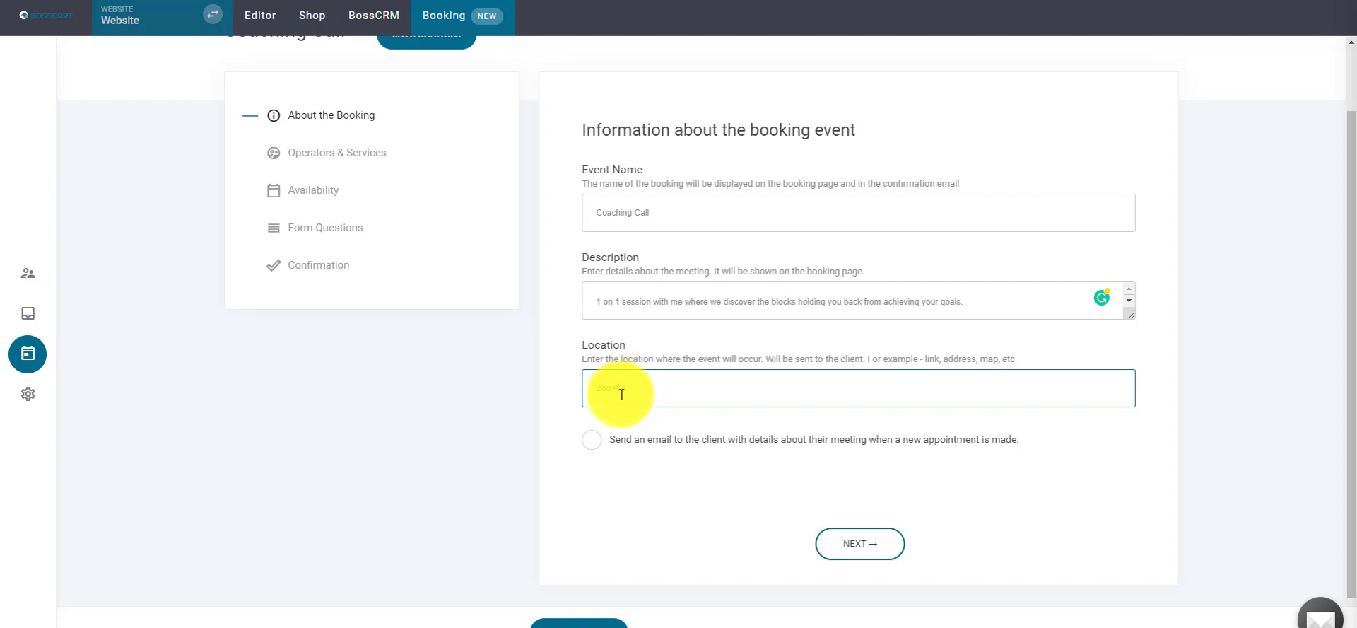
- Enable emailing clients their meeting details and continue to Operators & Services
click(548, 359)
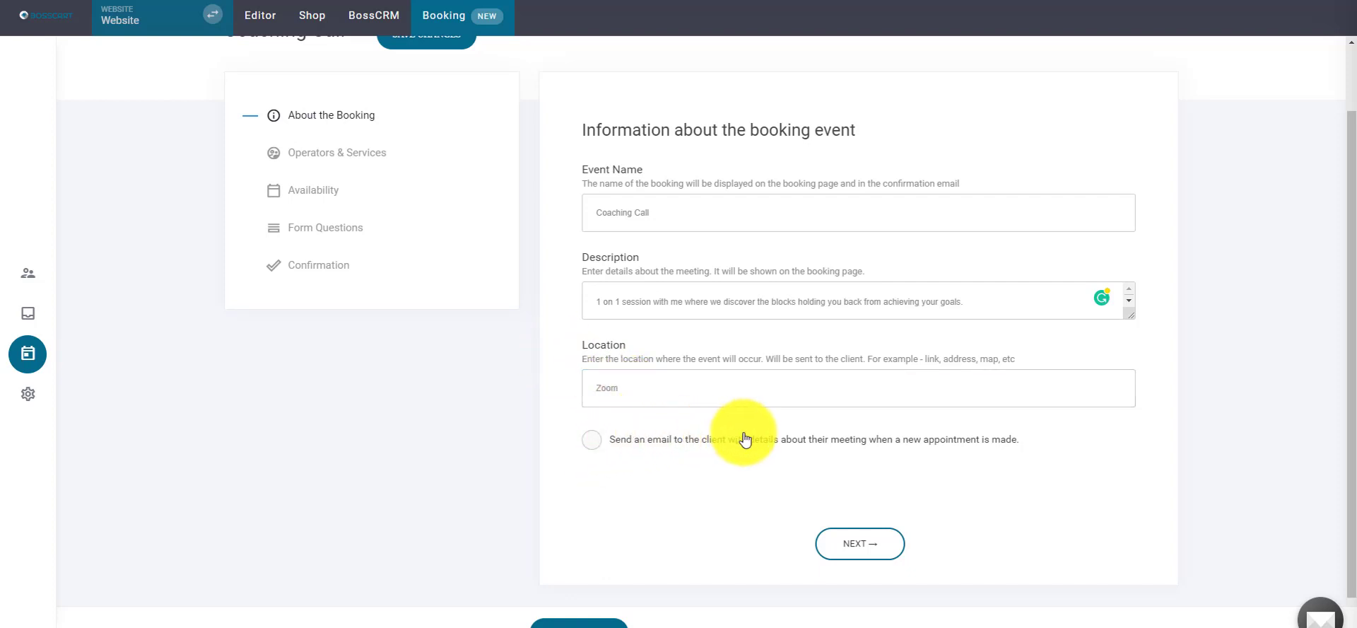
click(789, 443)
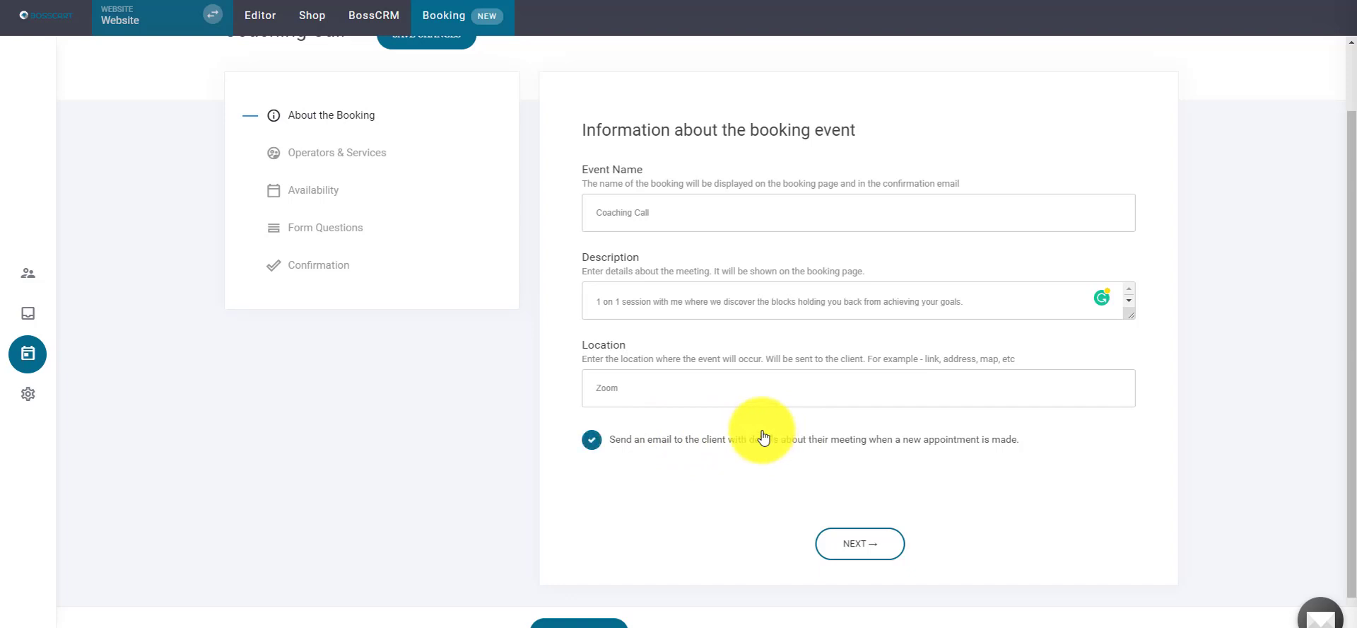
click(863, 545)
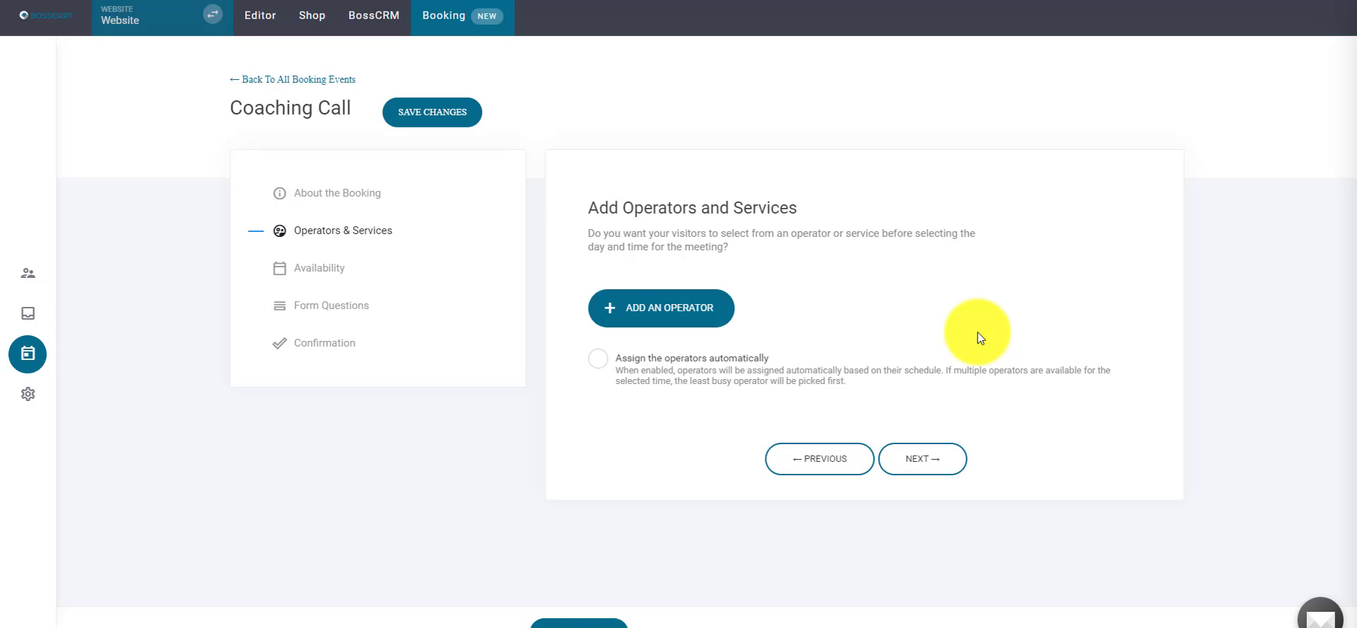
- Open a new operator form and enter the operator's name
click(651, 308)
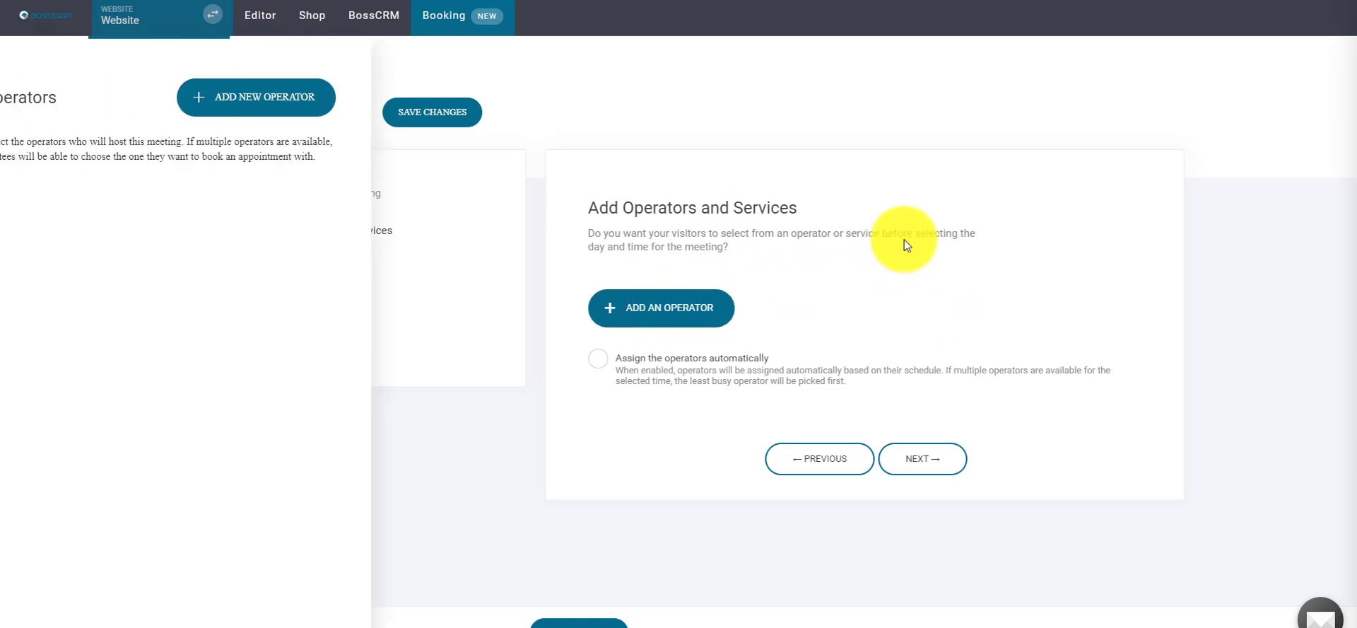
click(289, 107)
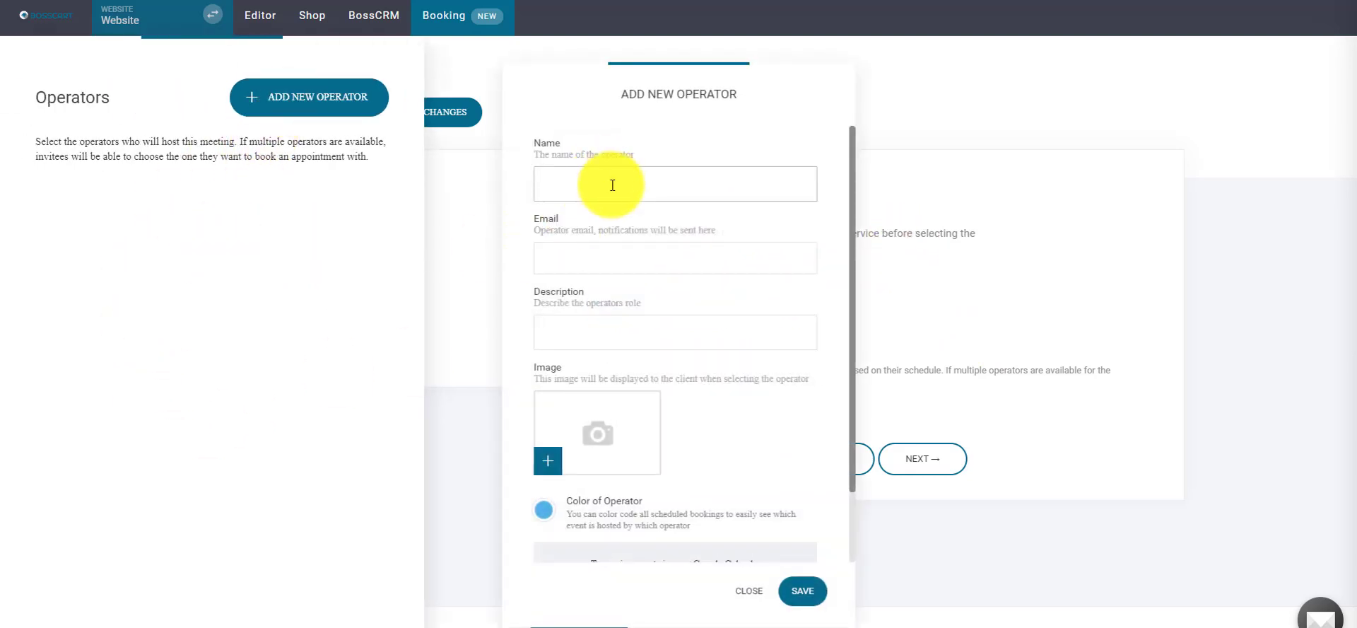
click(543, 186)
text(Bryan)
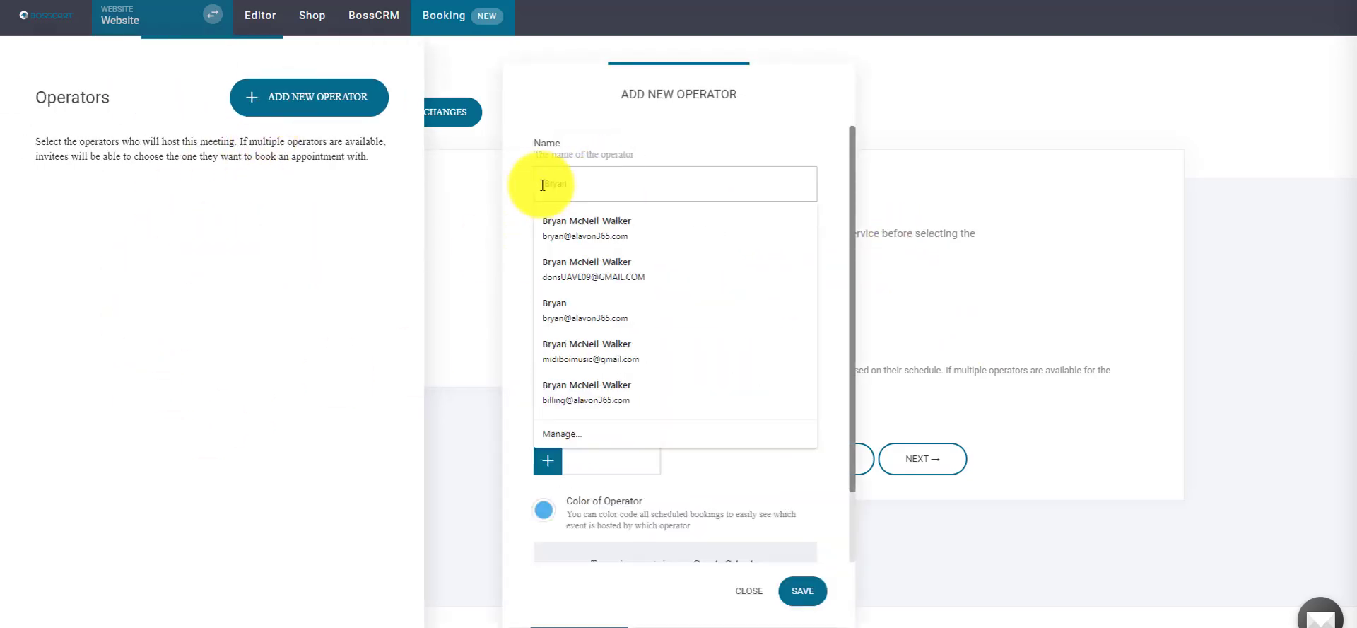
- Add the operator's email address and the description 'Certified Coach'
key(Tab)
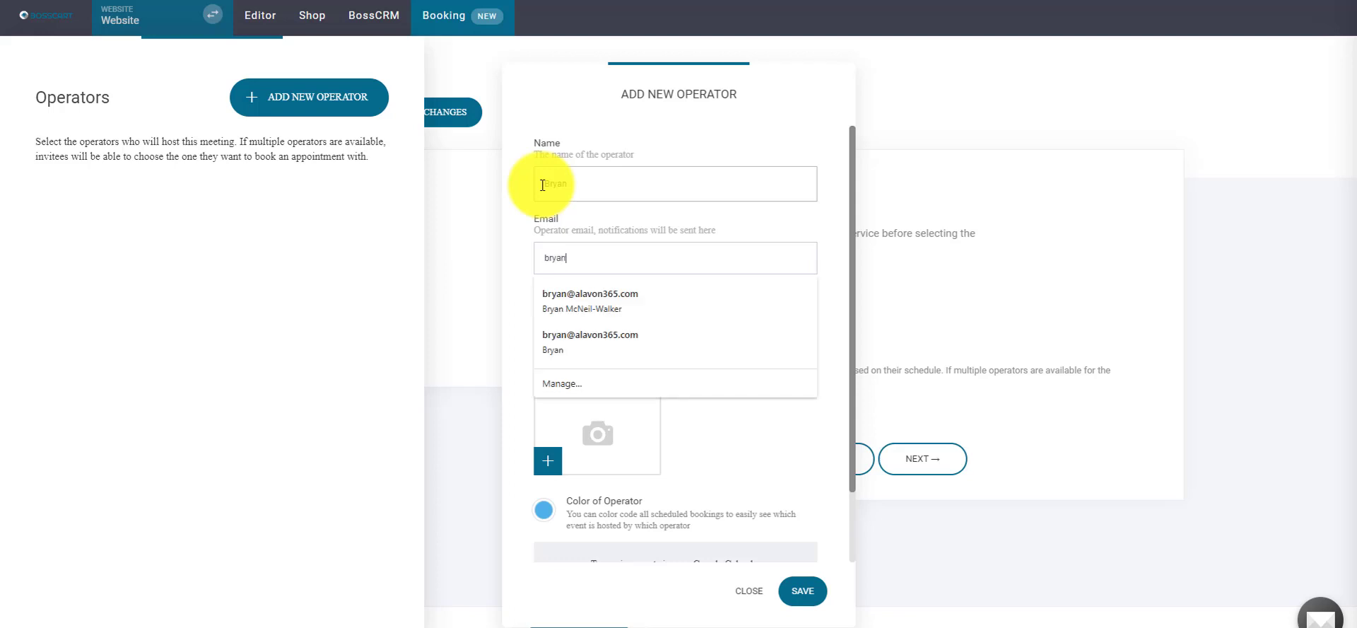
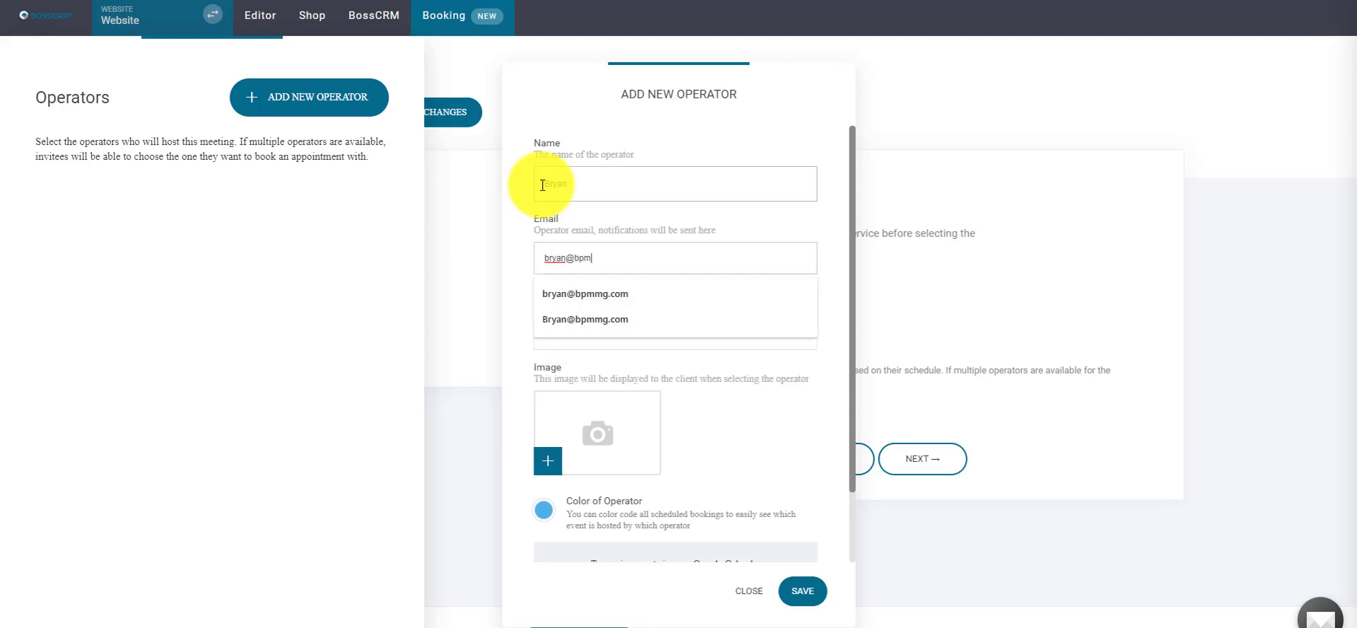
key(Tab)
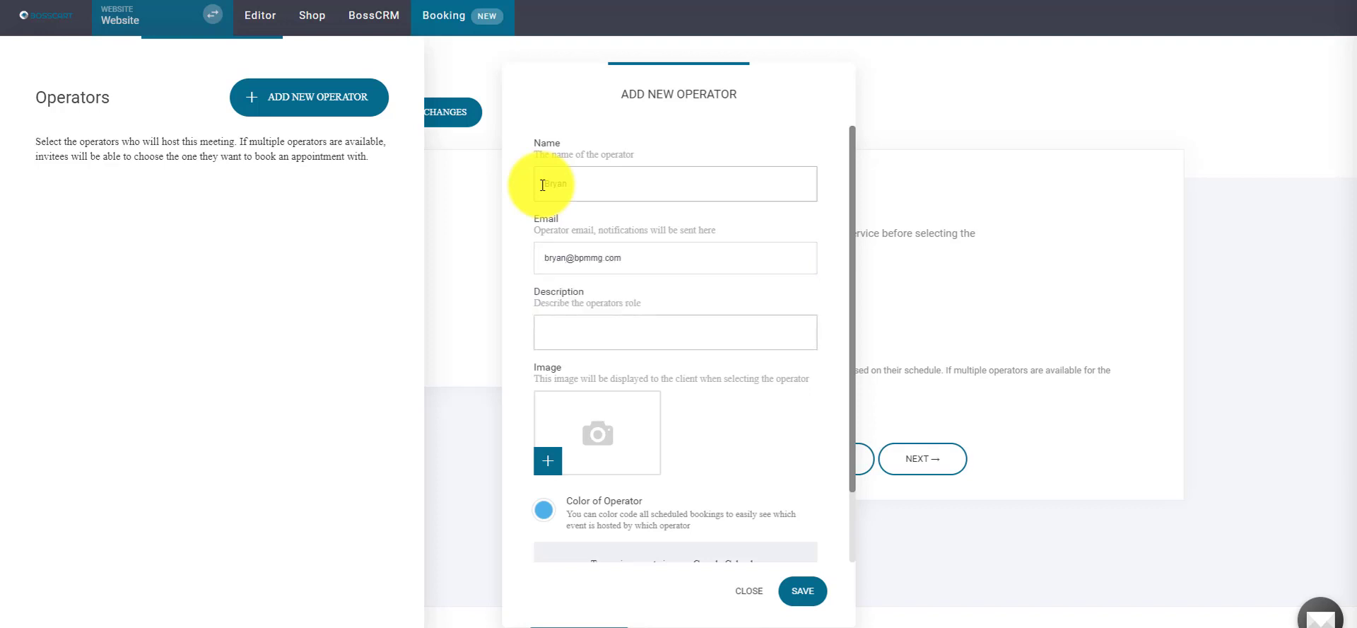
text(Certified Ca)
text(ach)
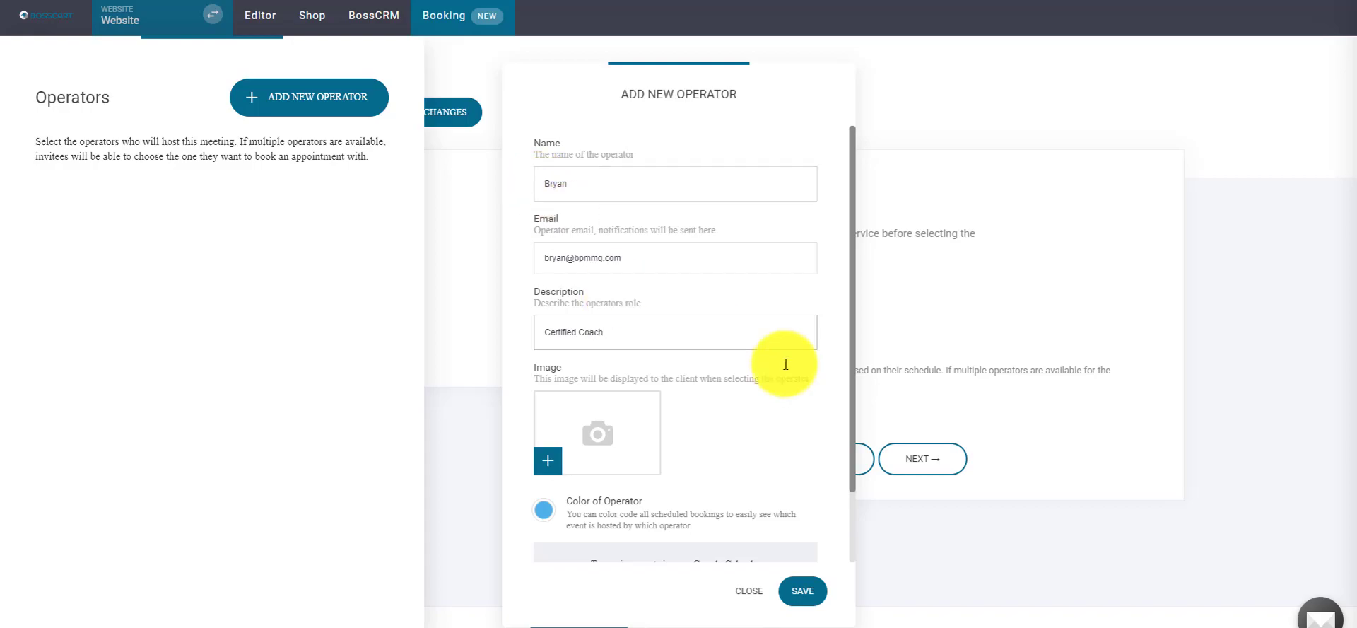
click(629, 424)
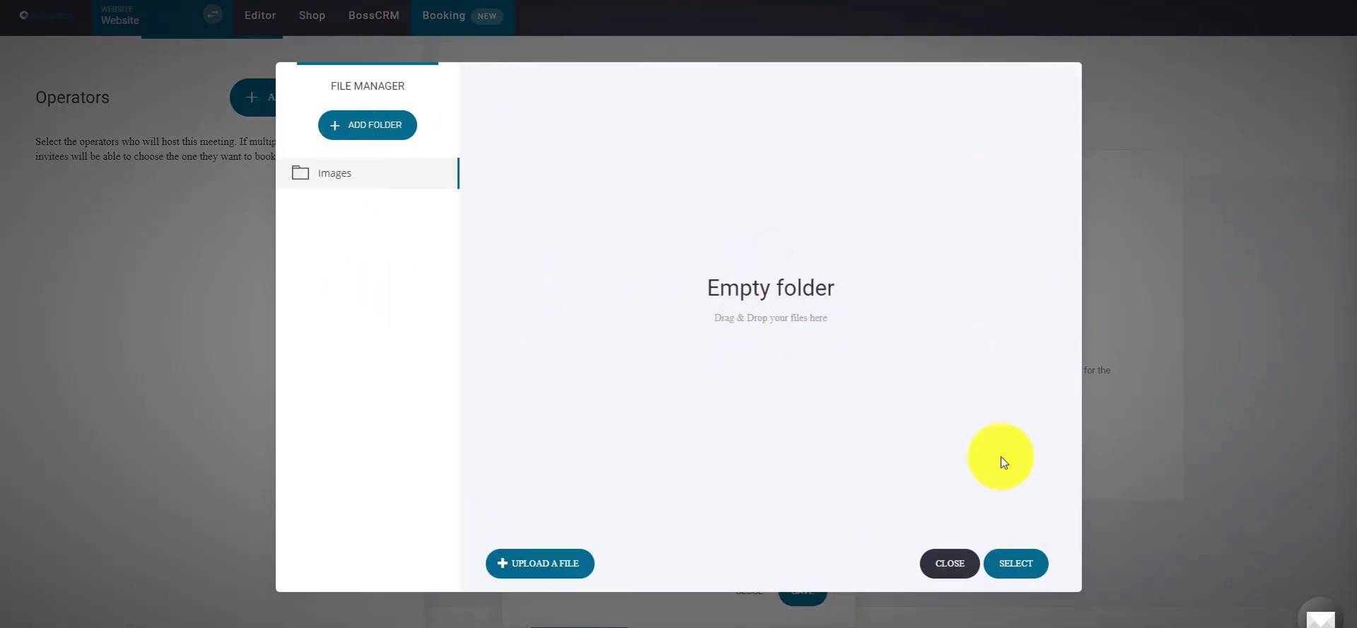
- Skip the operator picture and set the operator colour to green
click(951, 563)
scroll(566, 452, down, 2)
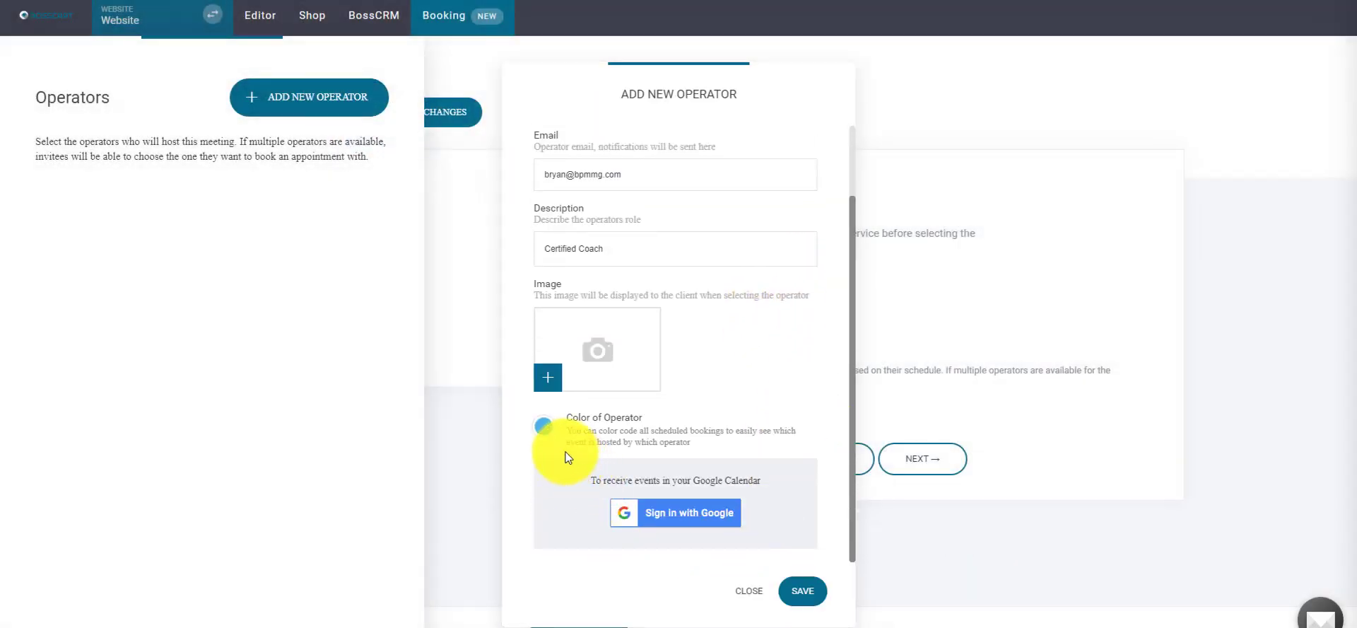
click(546, 427)
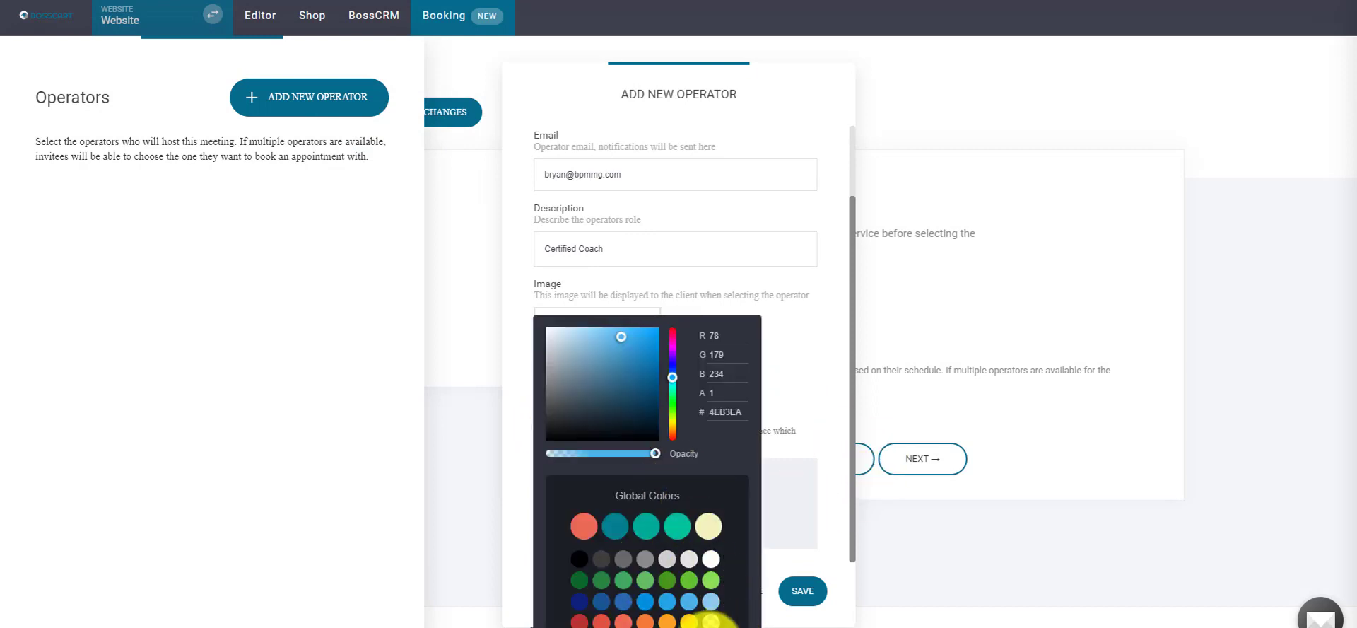
click(663, 585)
click(818, 363)
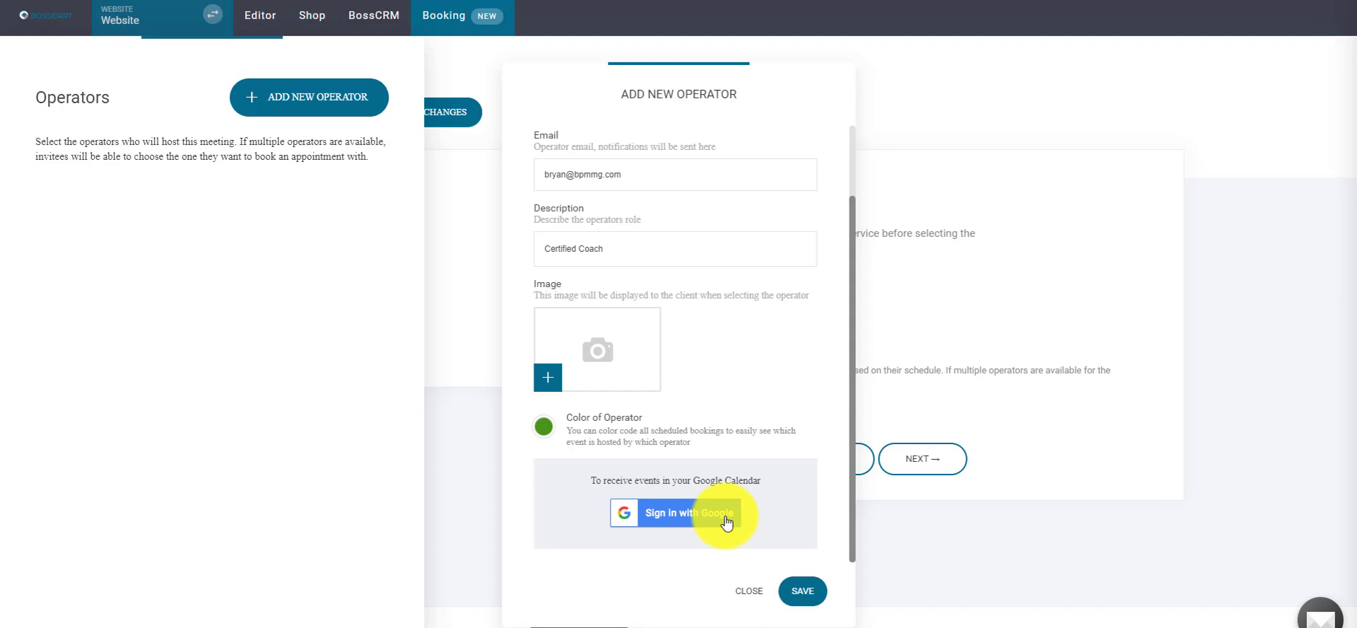
- Create the operator, staying on the page at the Google sign-in prompt, and close the panel
click(727, 520)
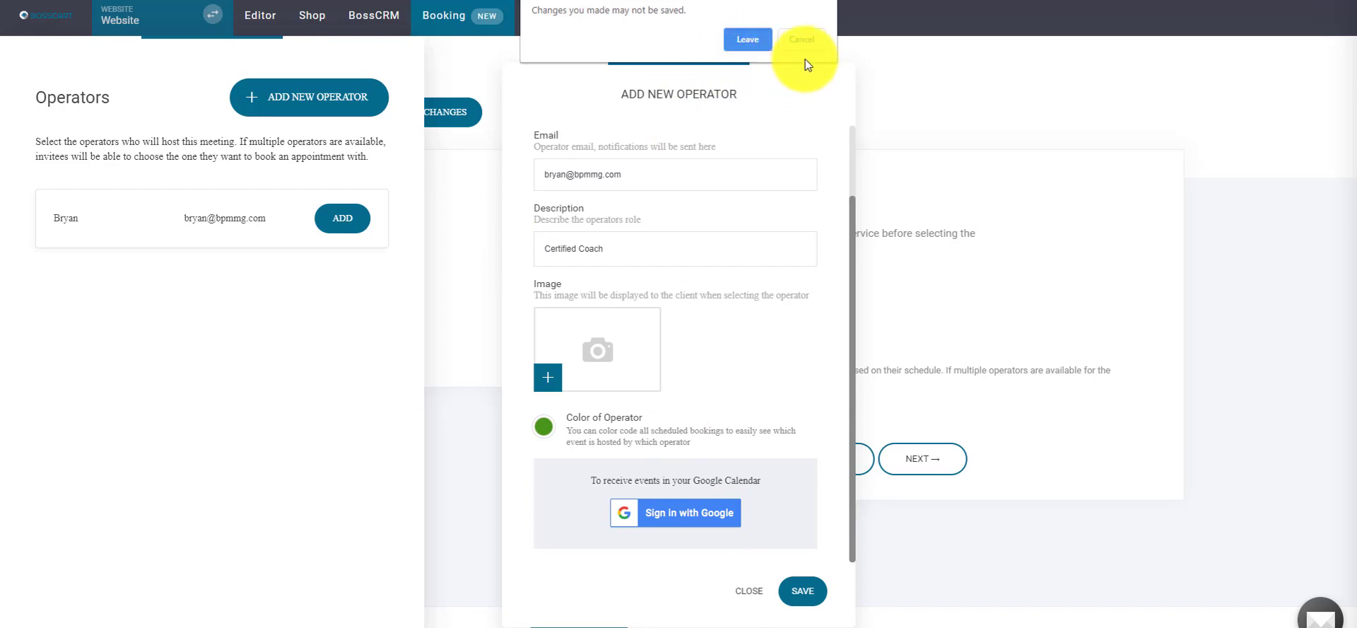
click(748, 39)
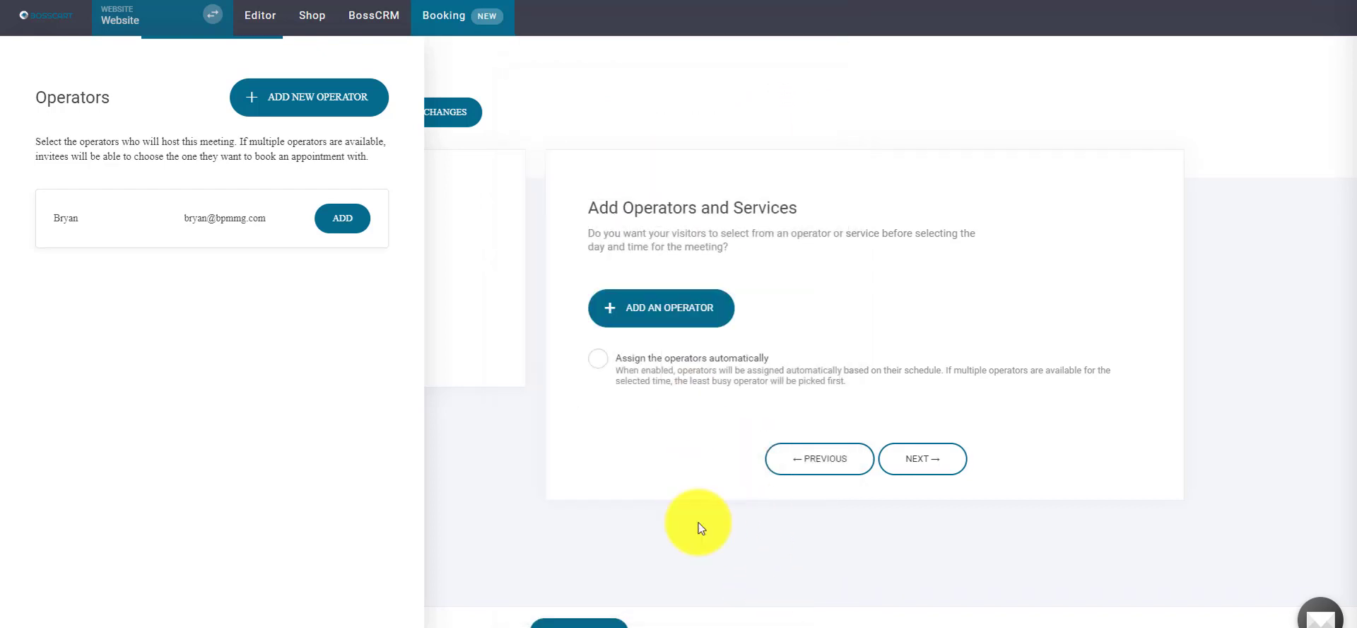
click(577, 623)
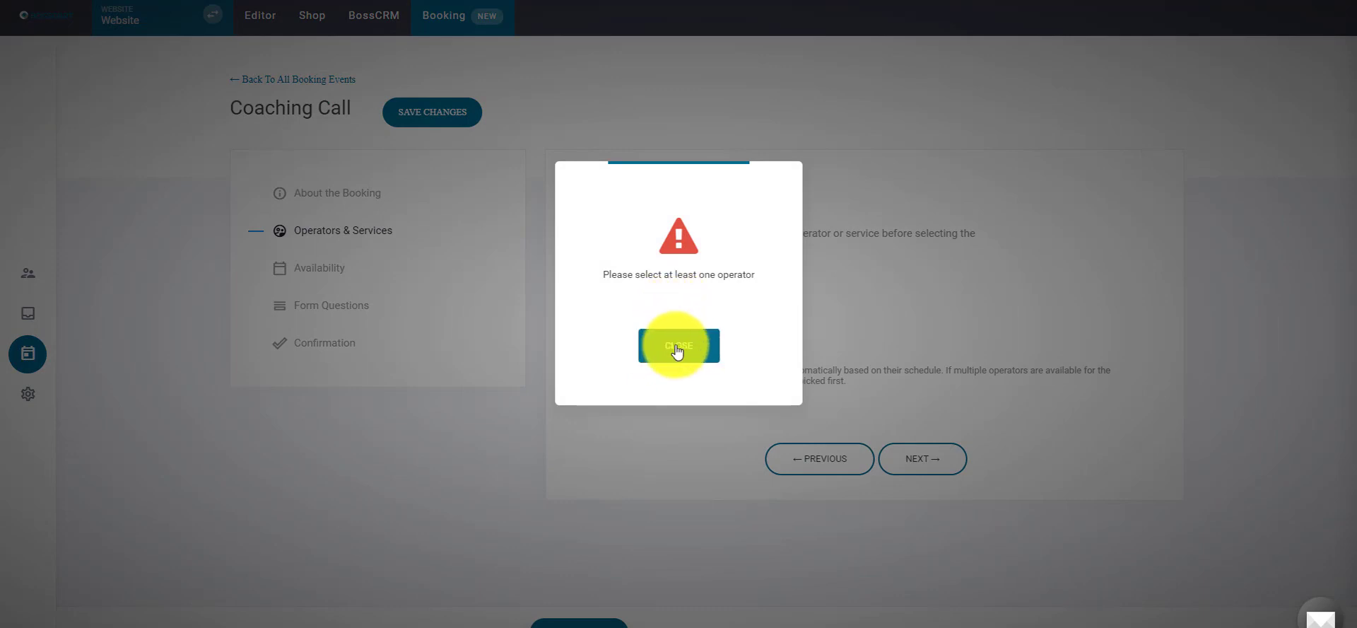
- Assign the new operator to the Coaching Call and save the booking
click(679, 342)
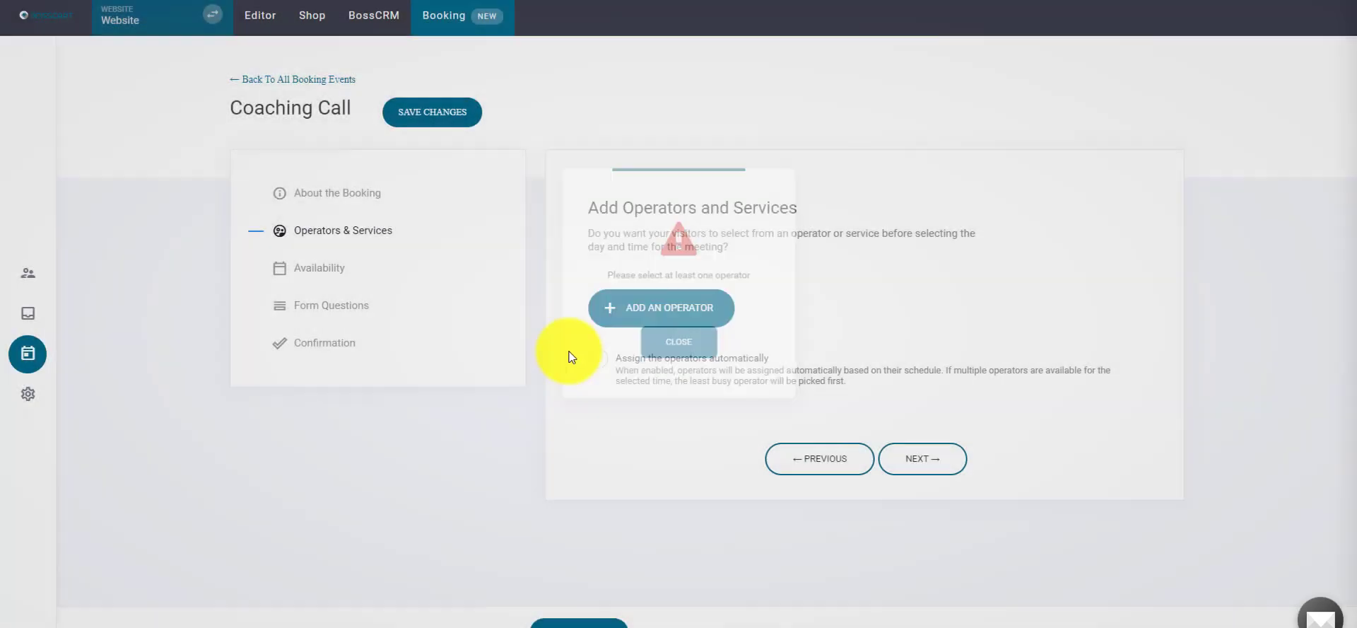
click(667, 310)
click(339, 219)
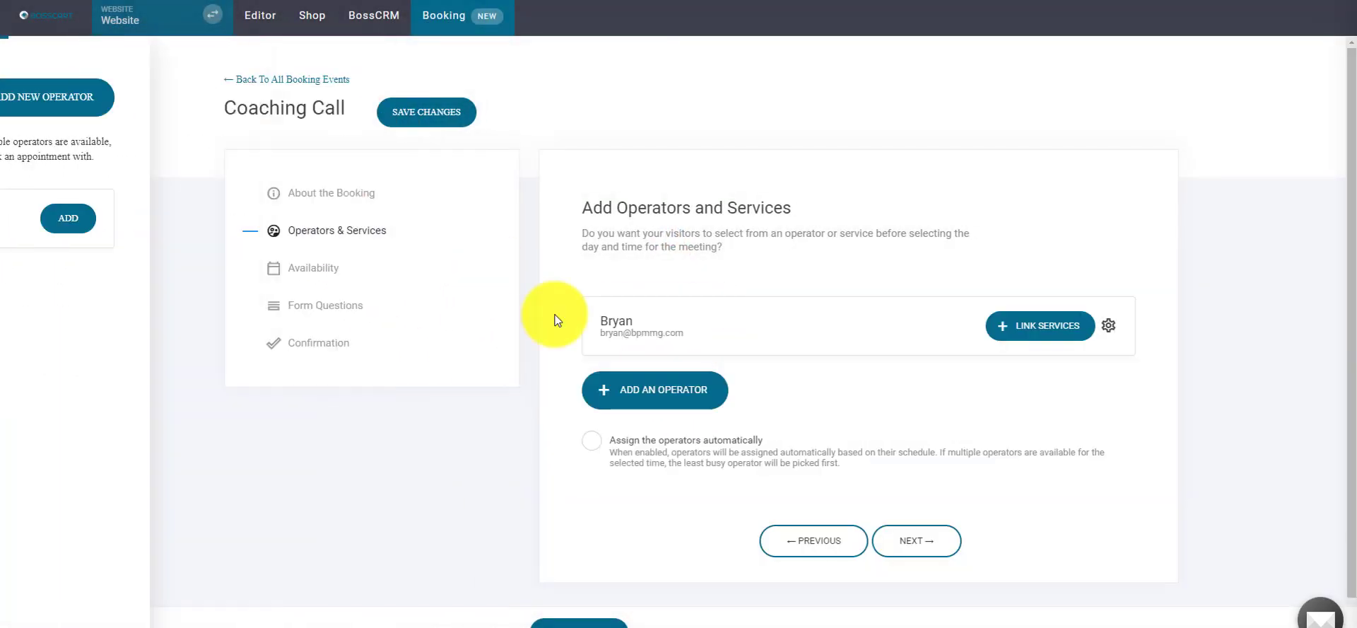
click(580, 622)
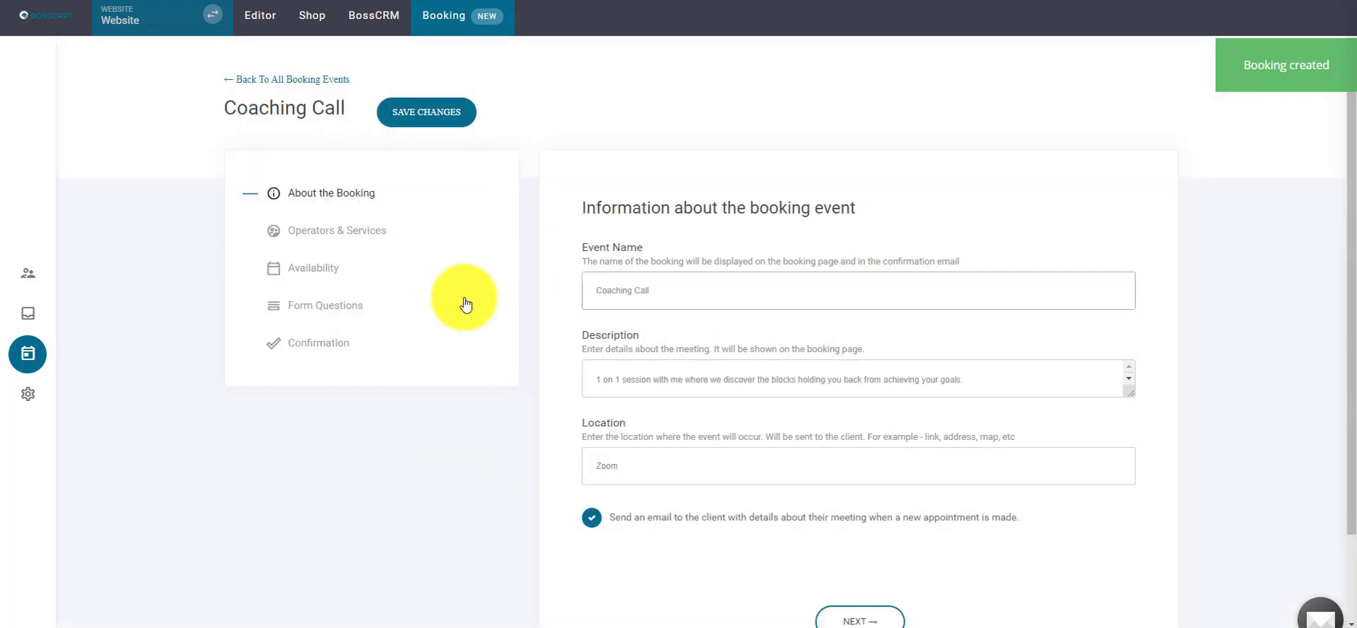
click(341, 229)
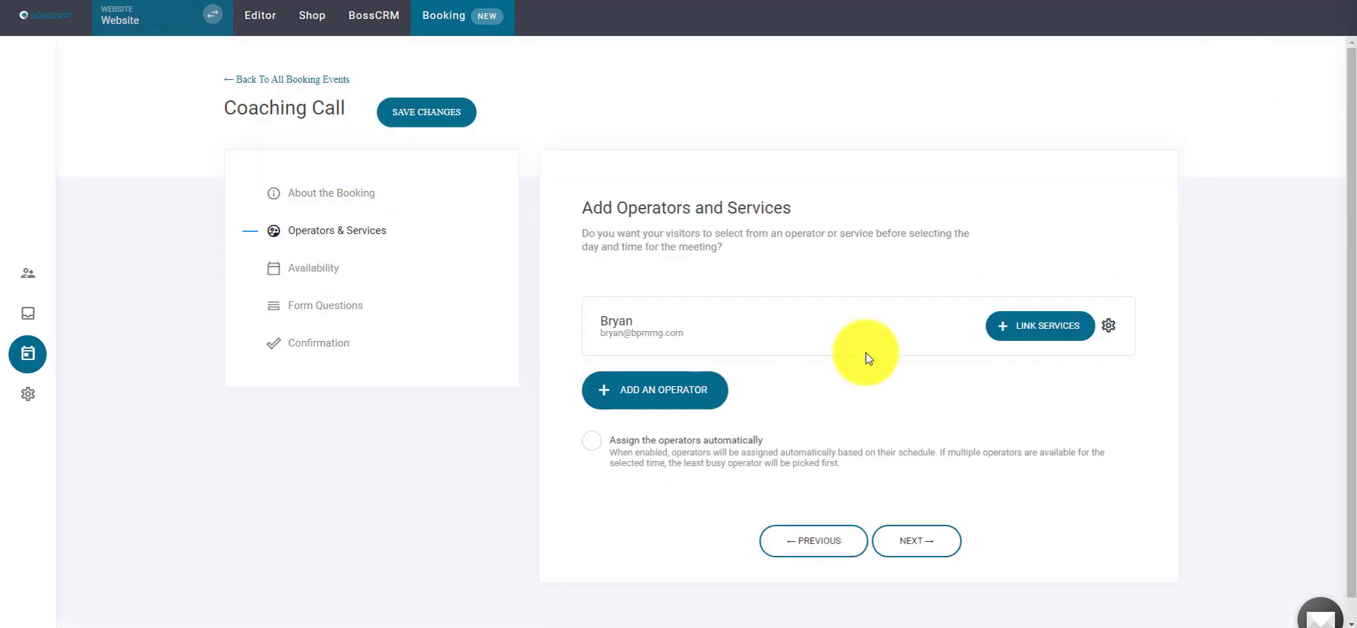
- Edit the assigned operator and start signing it in with Google
click(1107, 325)
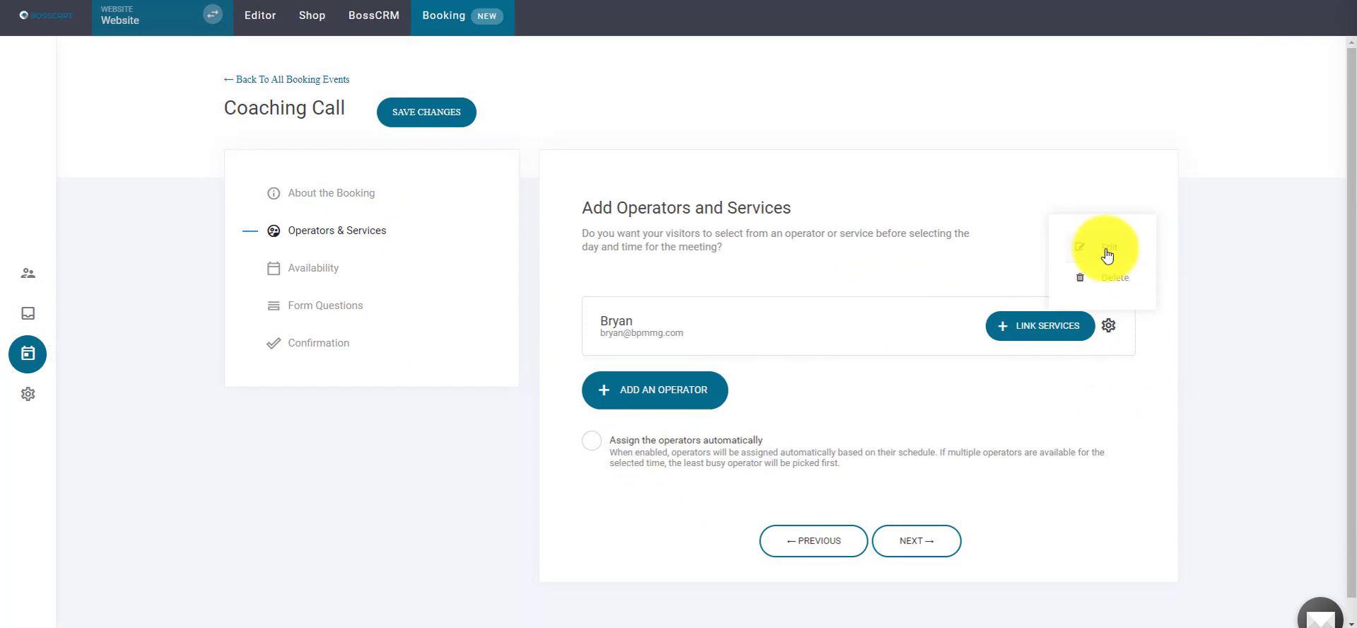
click(1107, 253)
scroll(636, 389, down, 3)
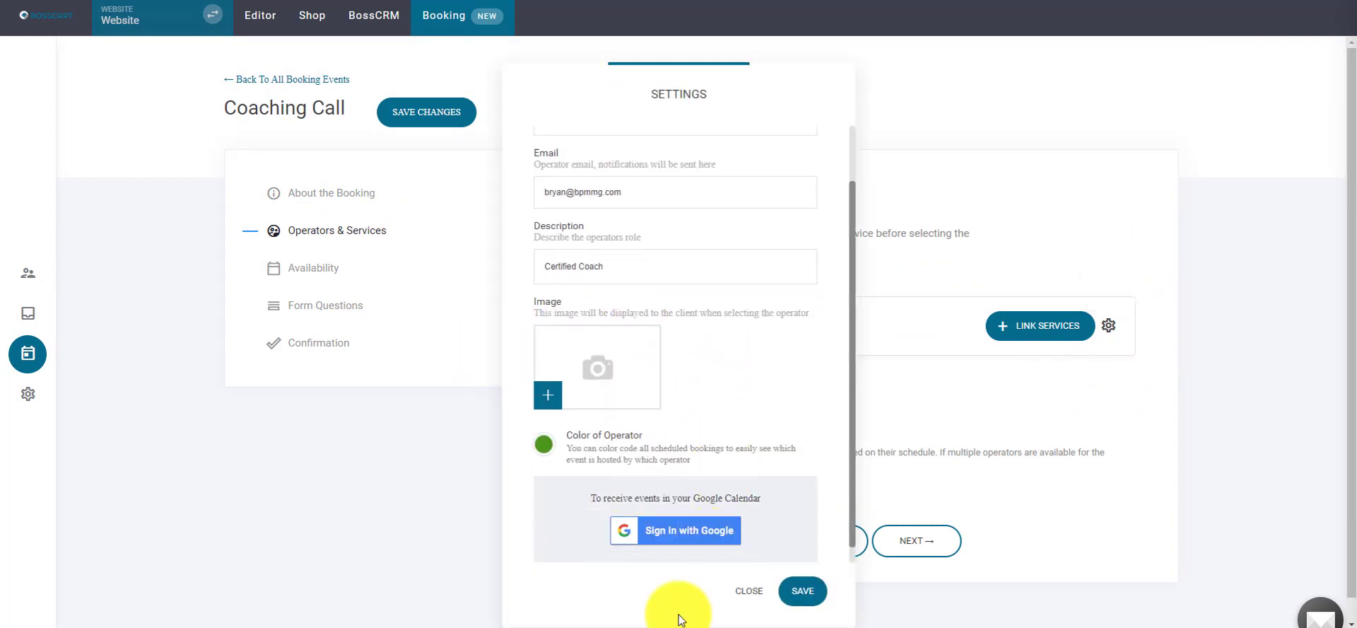
click(663, 519)
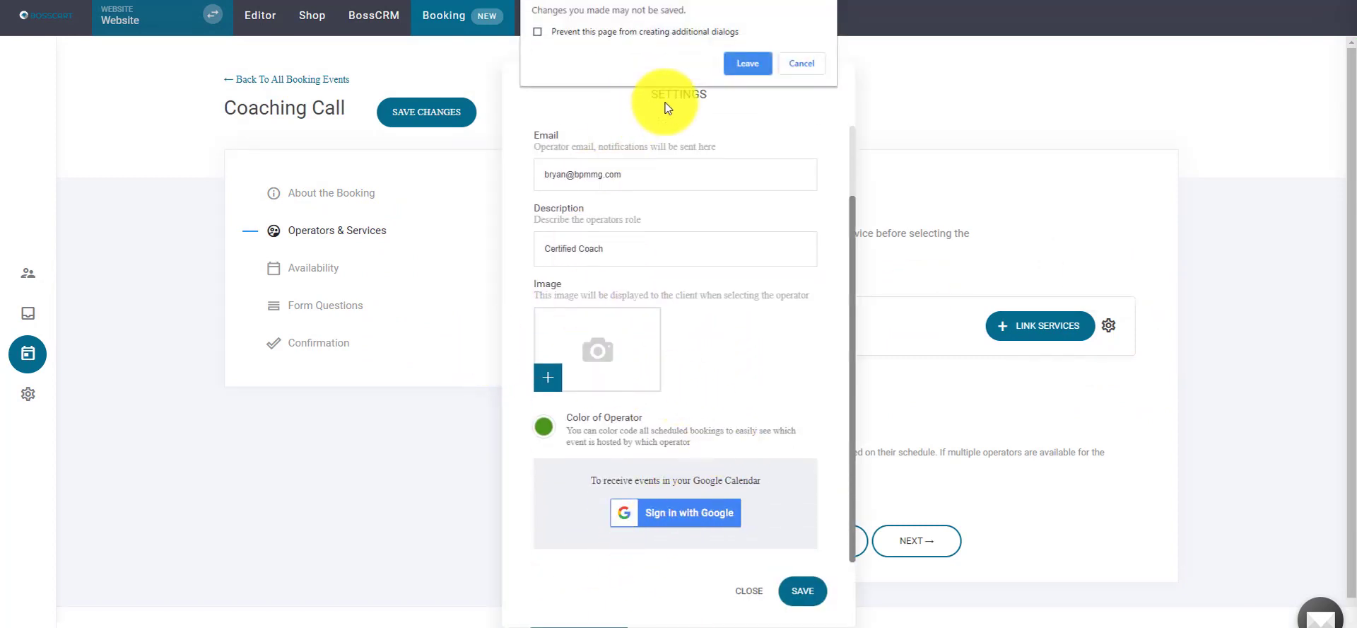
click(737, 62)
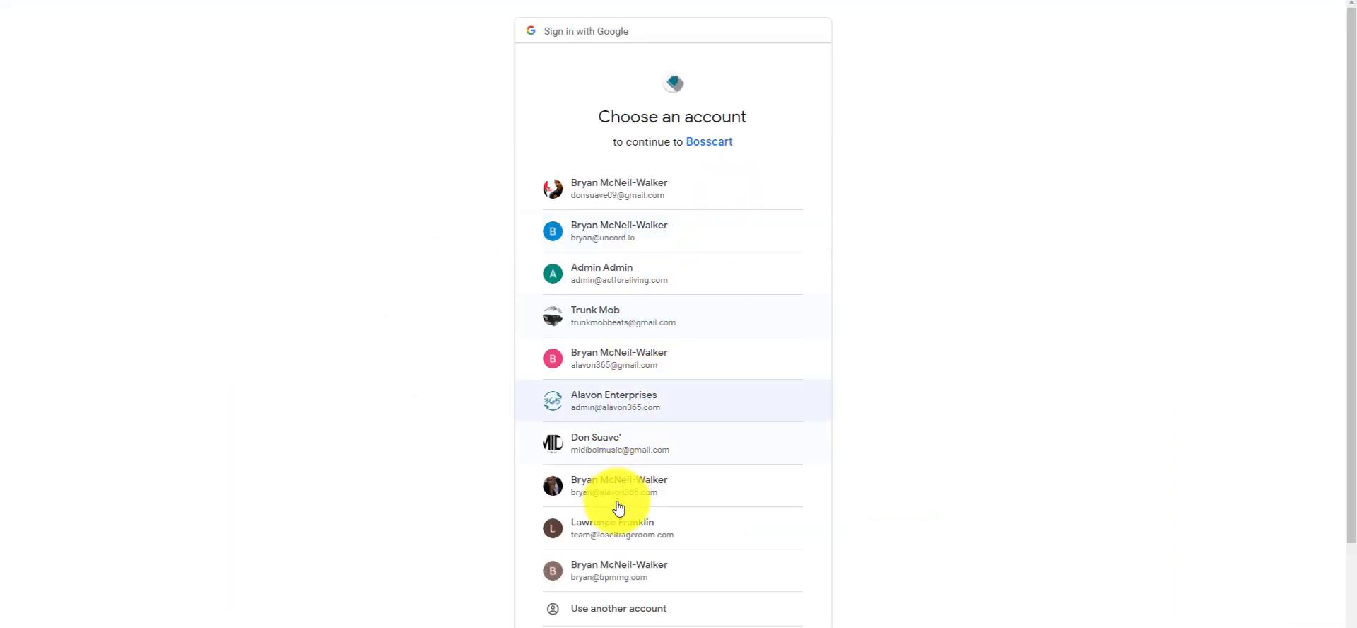
- Pick the Google account and allow Bosscart to view calendars and edit their events
click(612, 571)
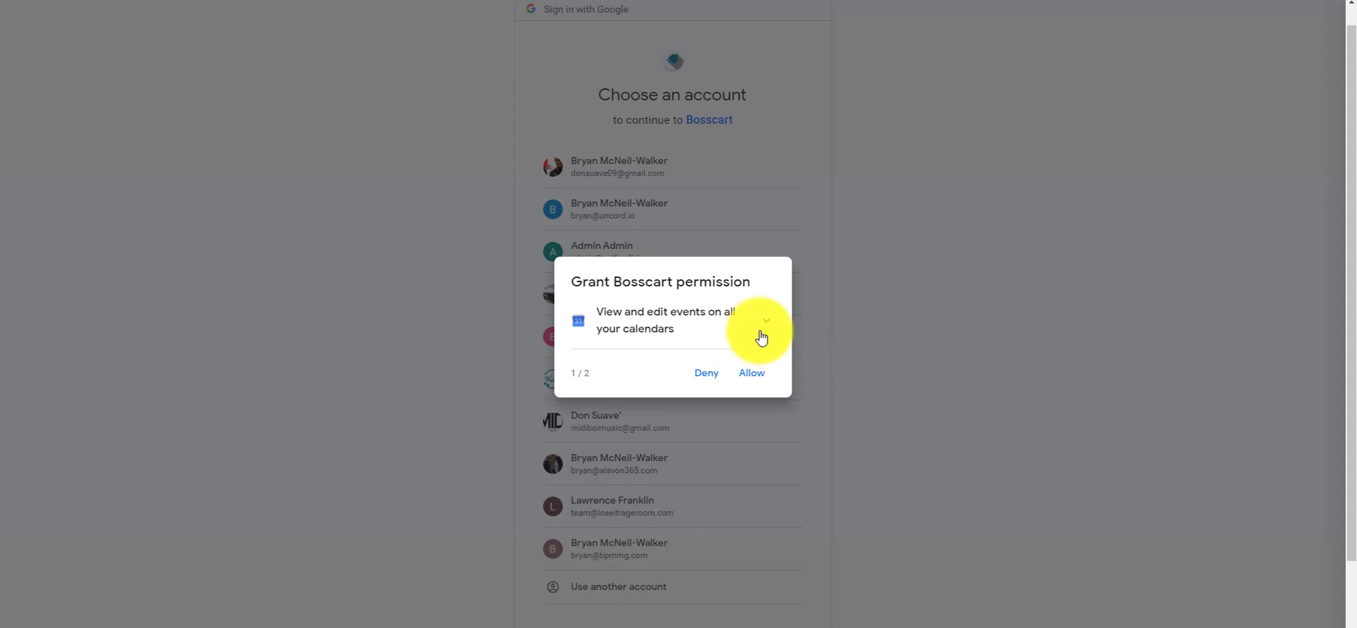
click(761, 332)
click(749, 397)
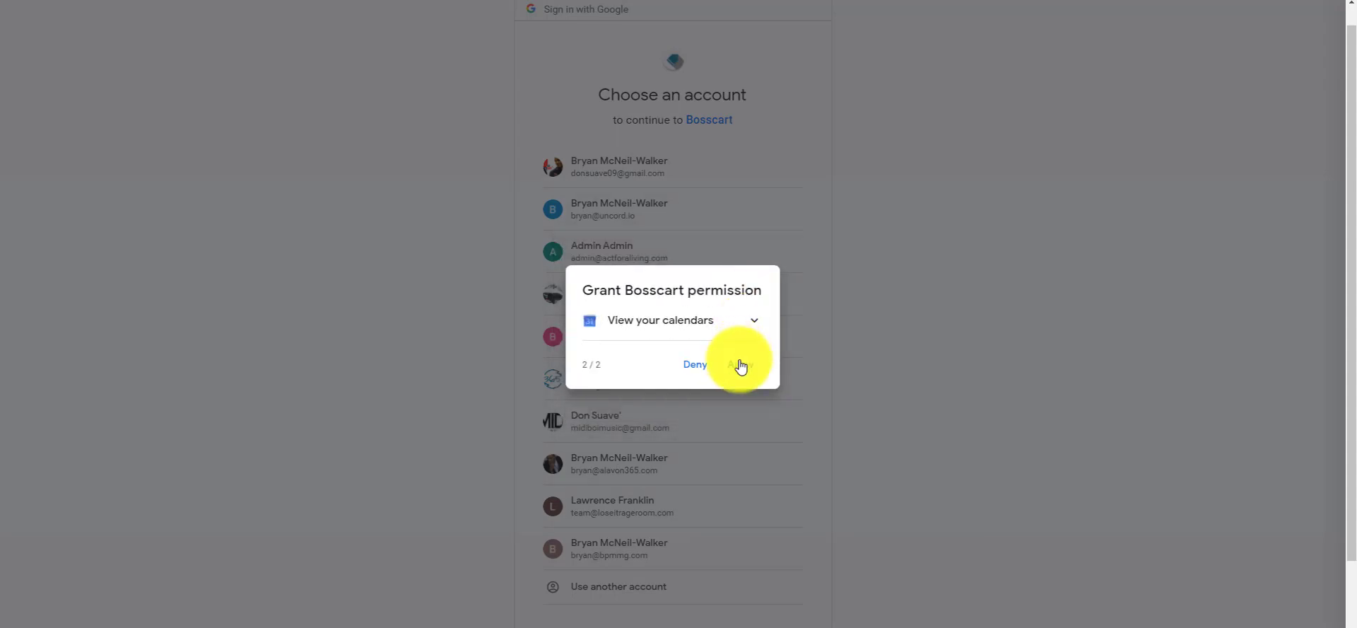
click(741, 366)
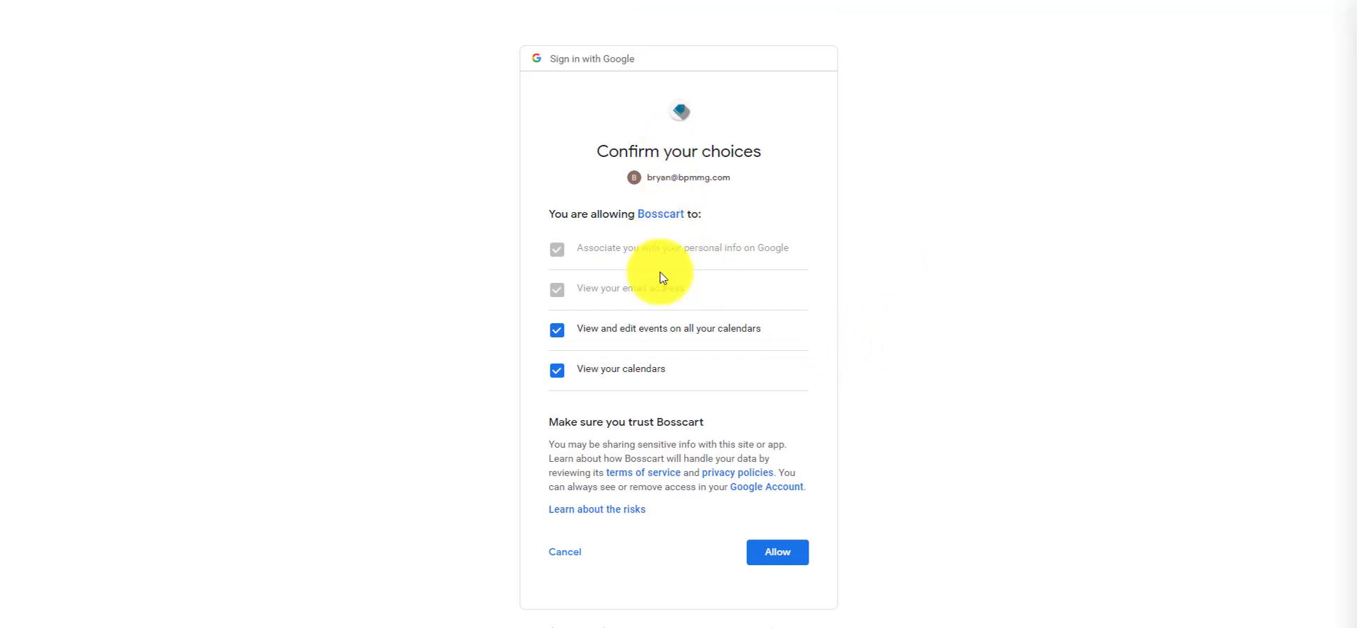
click(781, 556)
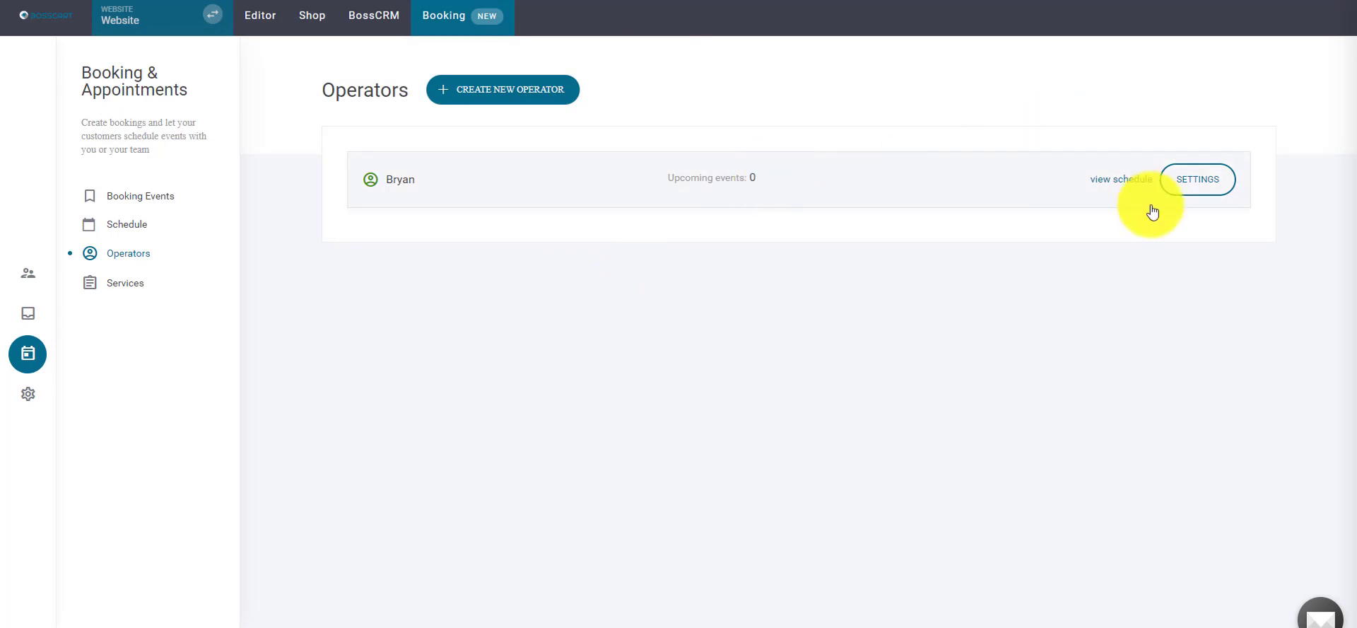
- Keep Primary as the operator's calendar for new events and conflict checks, then save
click(1193, 179)
scroll(801, 264, down, 3)
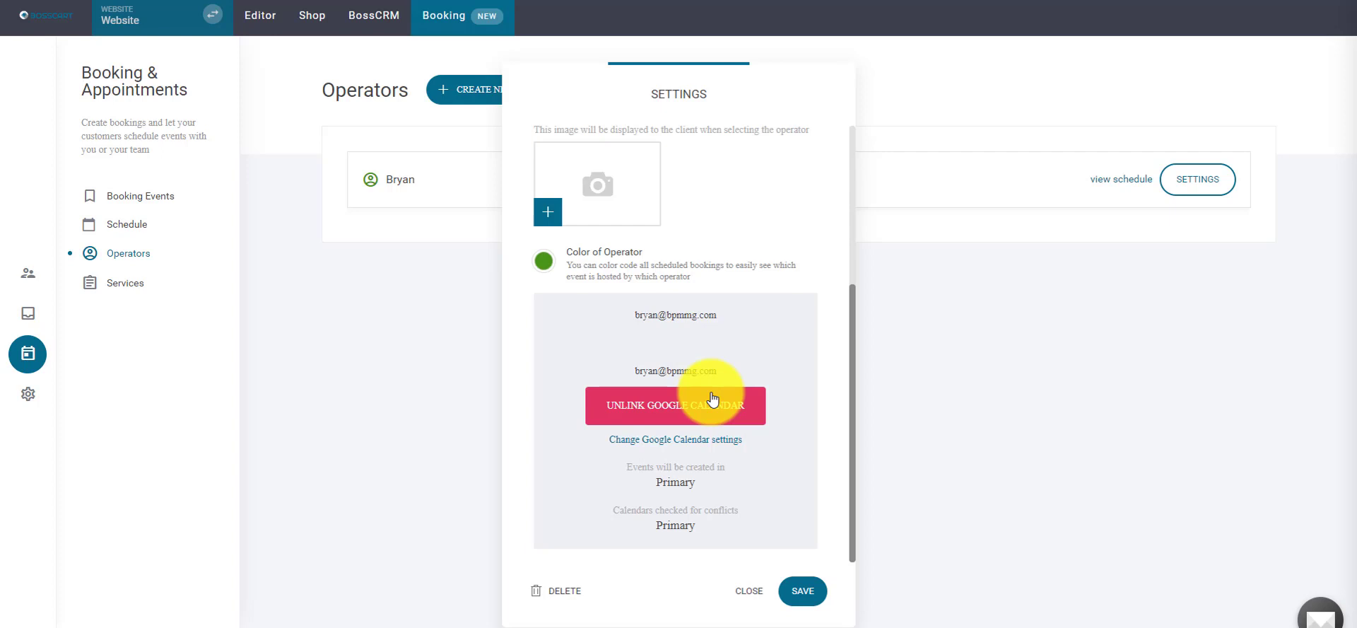
click(657, 442)
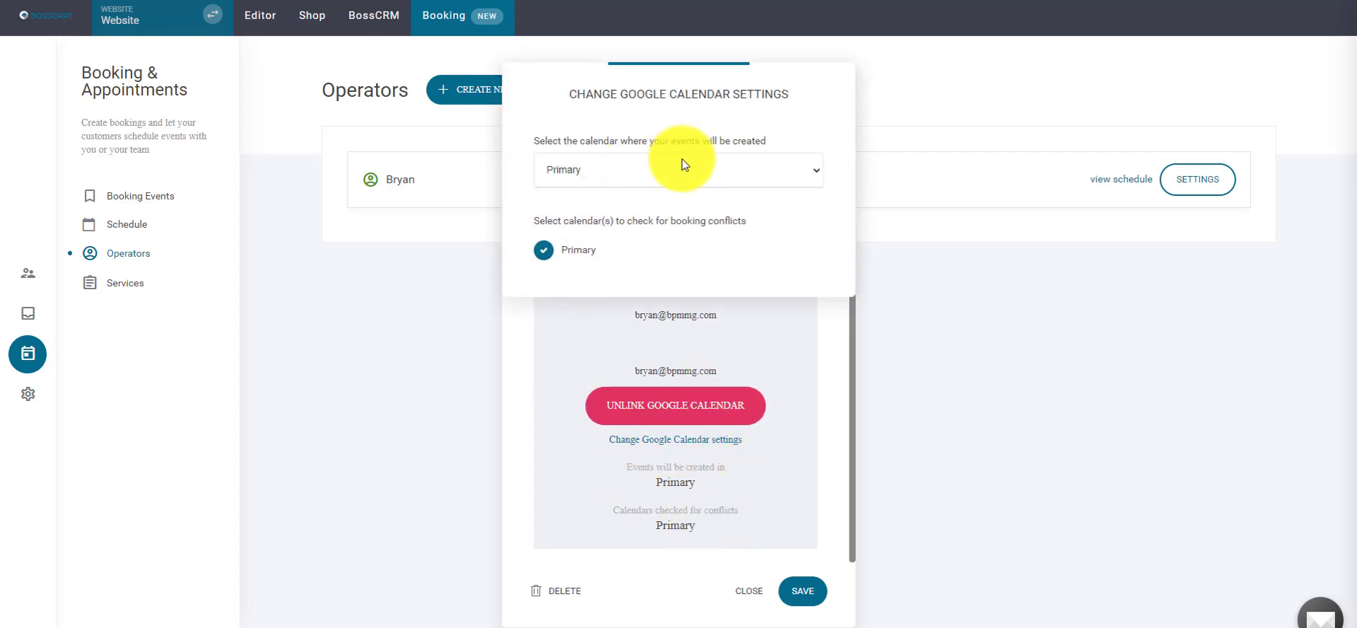
click(685, 170)
click(675, 176)
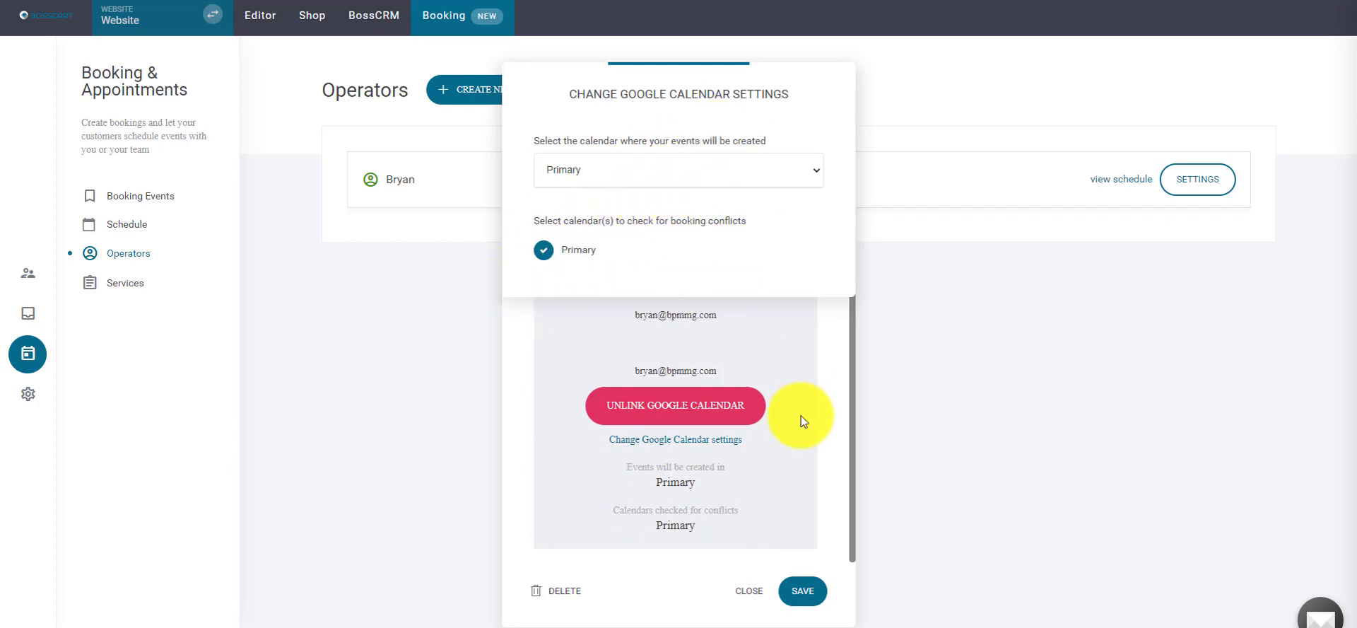
click(829, 425)
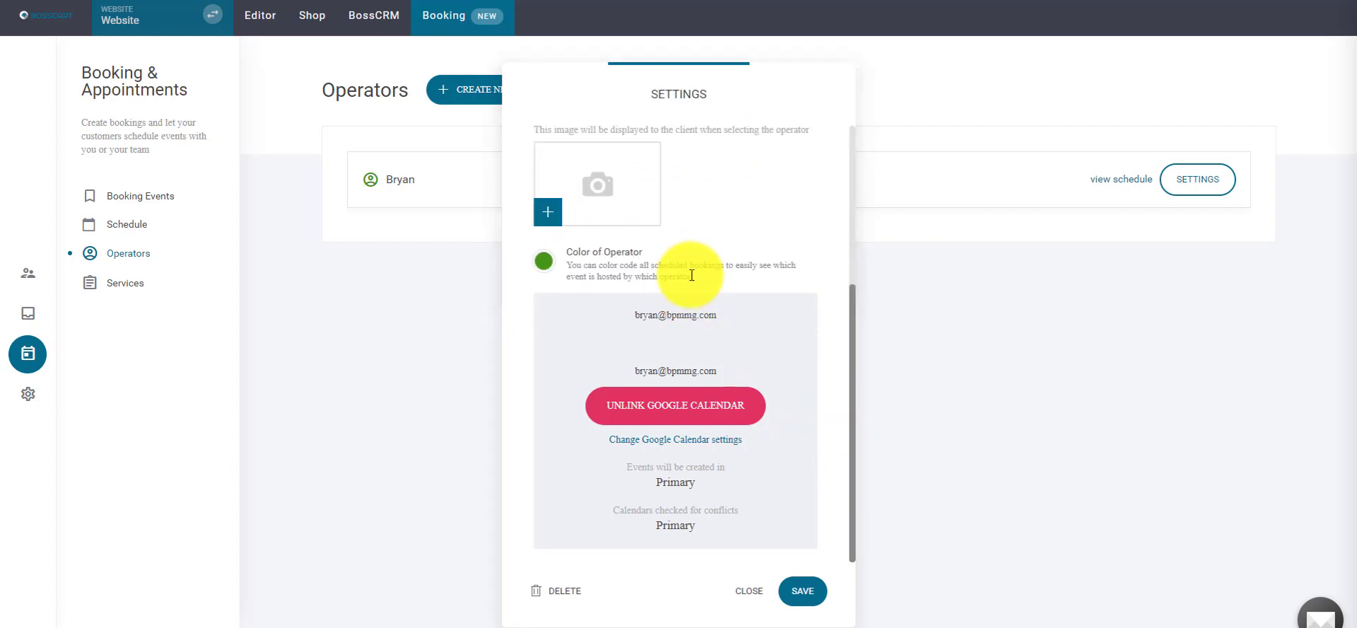
click(803, 591)
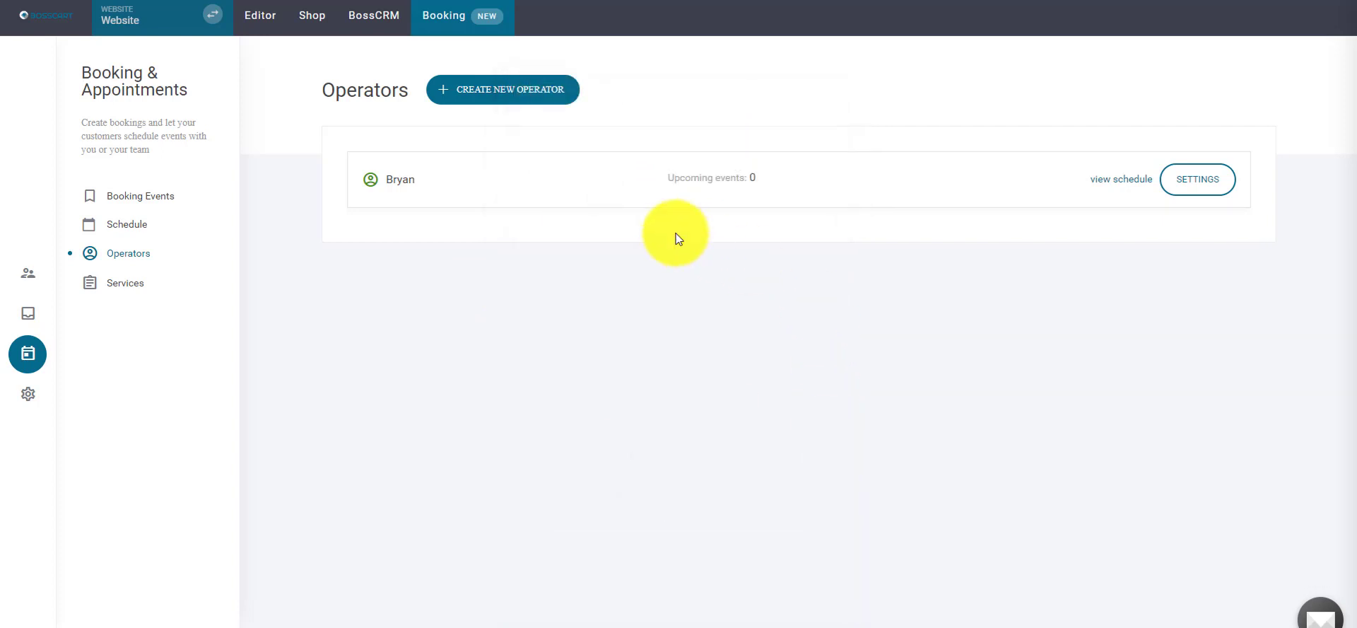
- Browse Schedule, Operators and Contacts, then reopen Coaching Call at Operators & Services
click(160, 204)
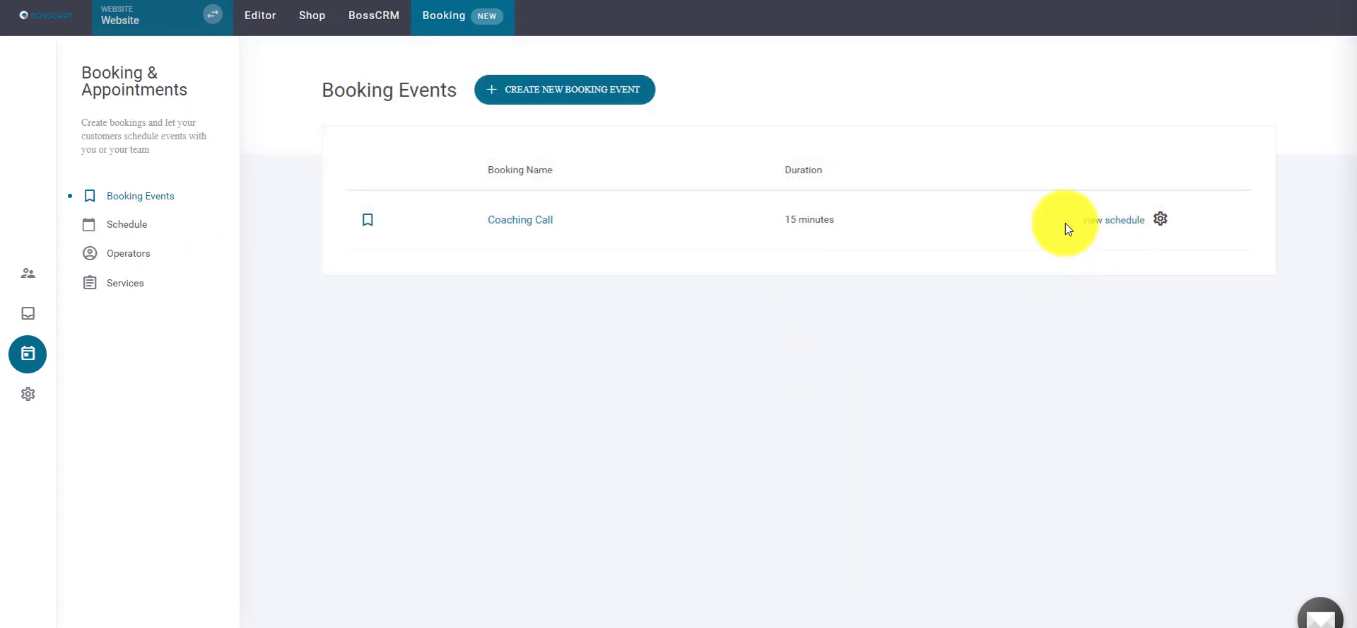
click(112, 224)
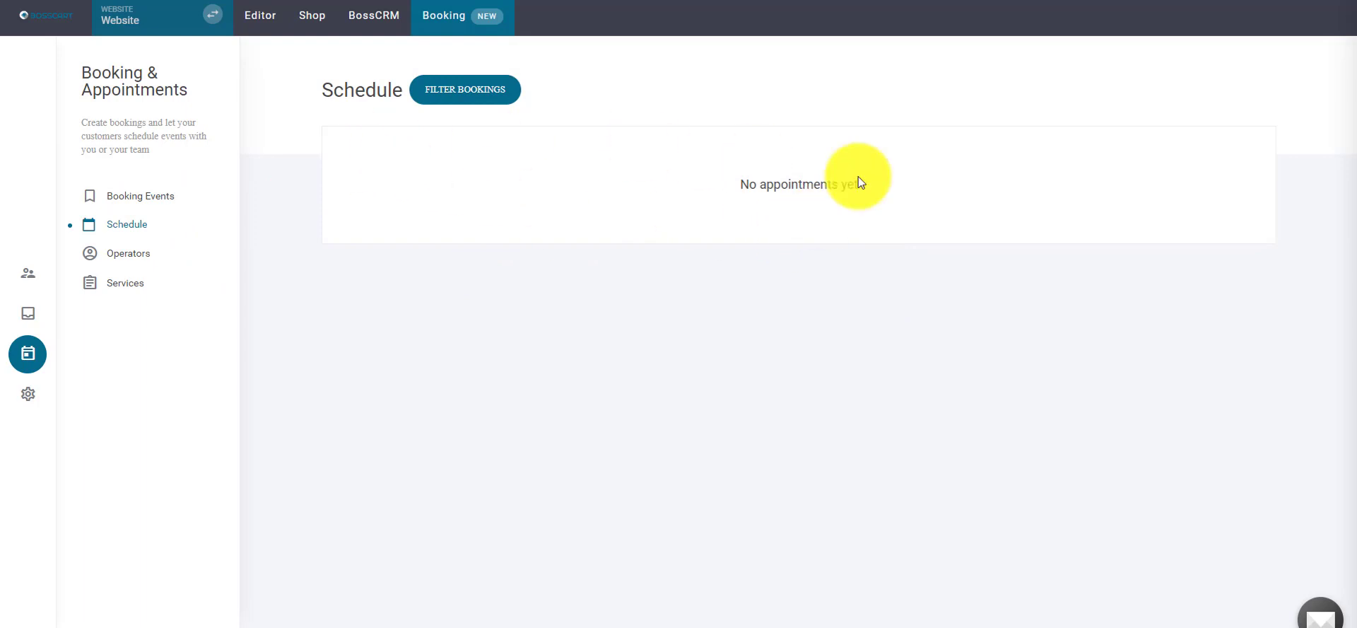
click(138, 253)
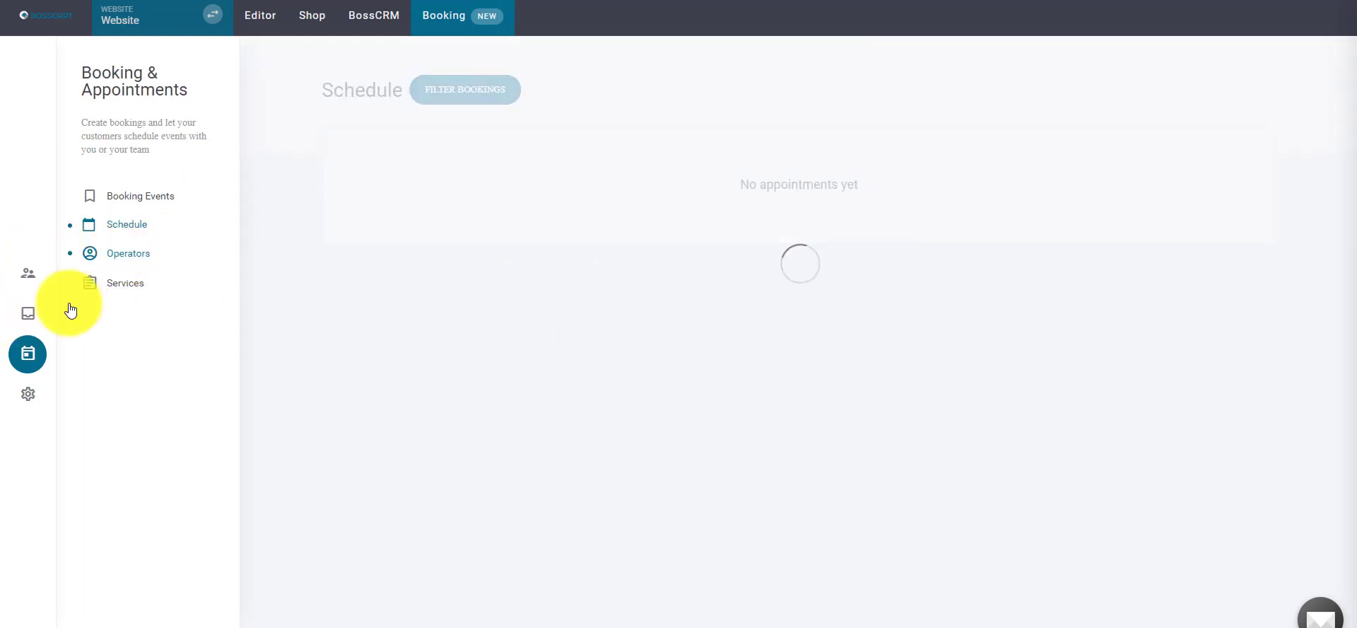
click(15, 276)
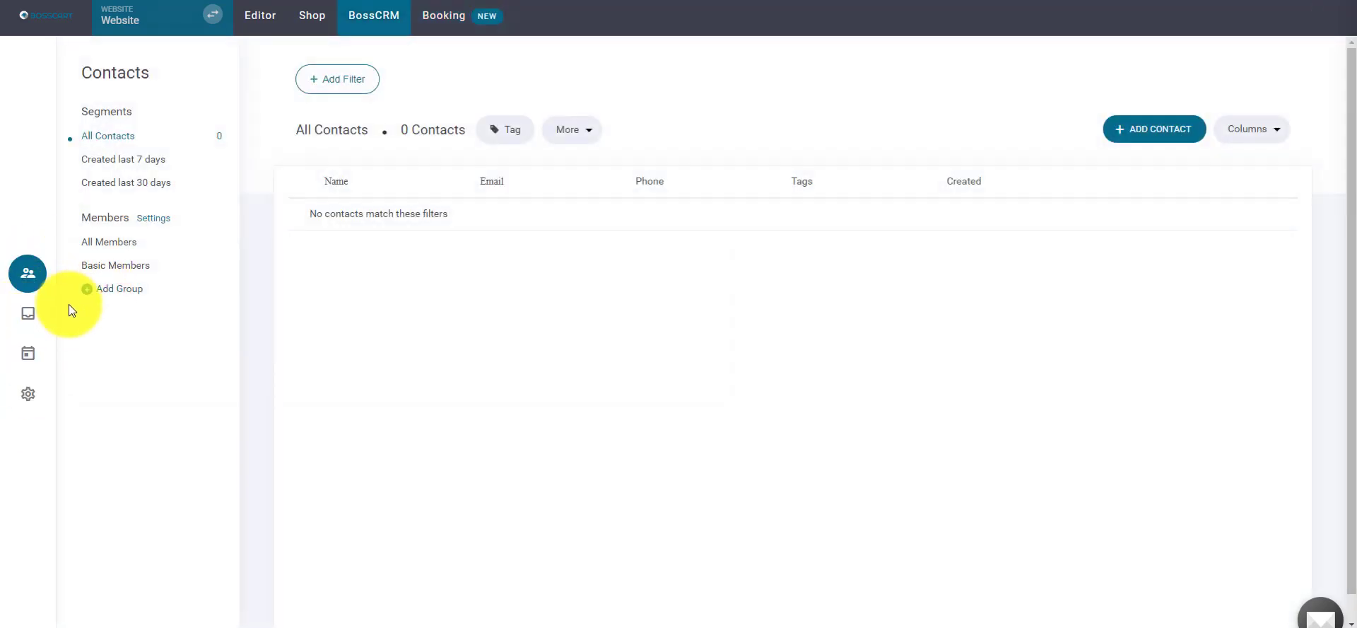
click(437, 36)
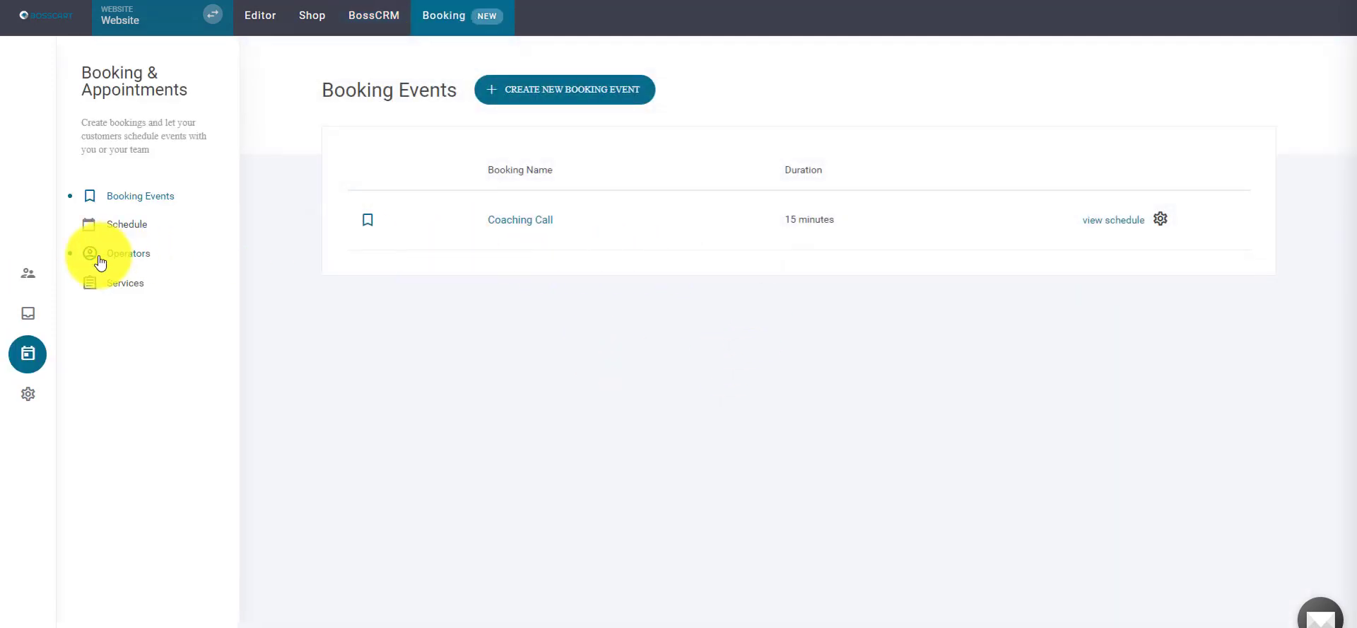
click(530, 221)
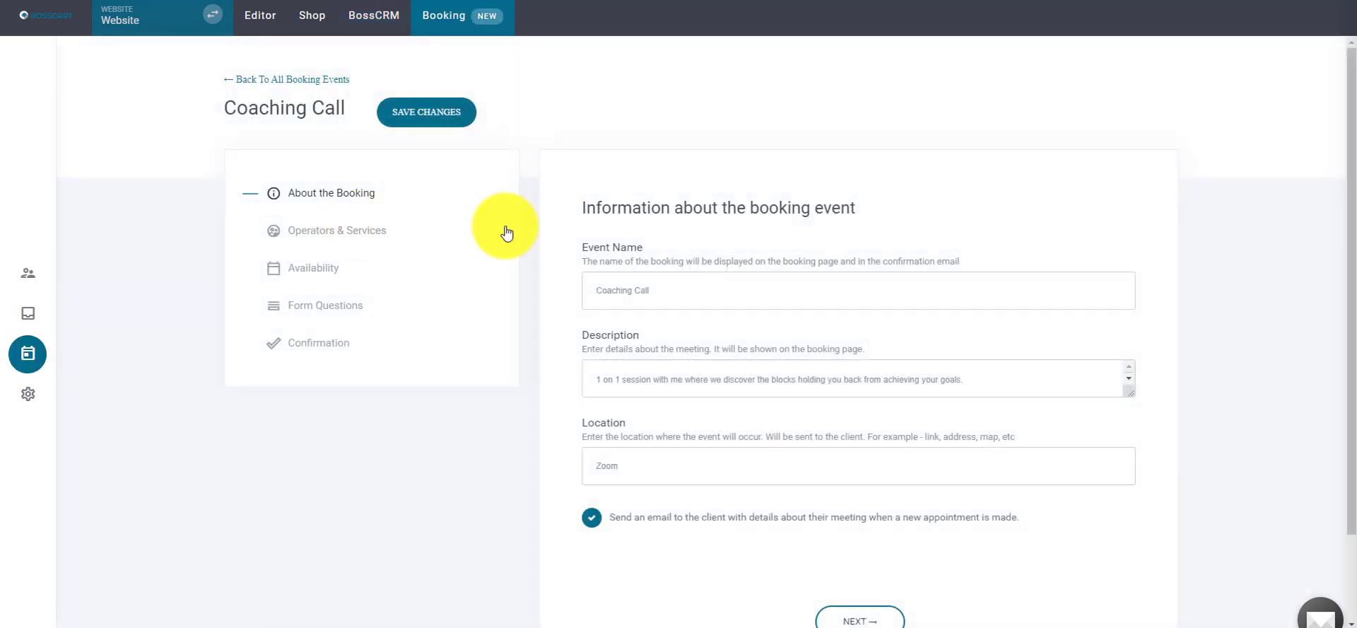
click(322, 231)
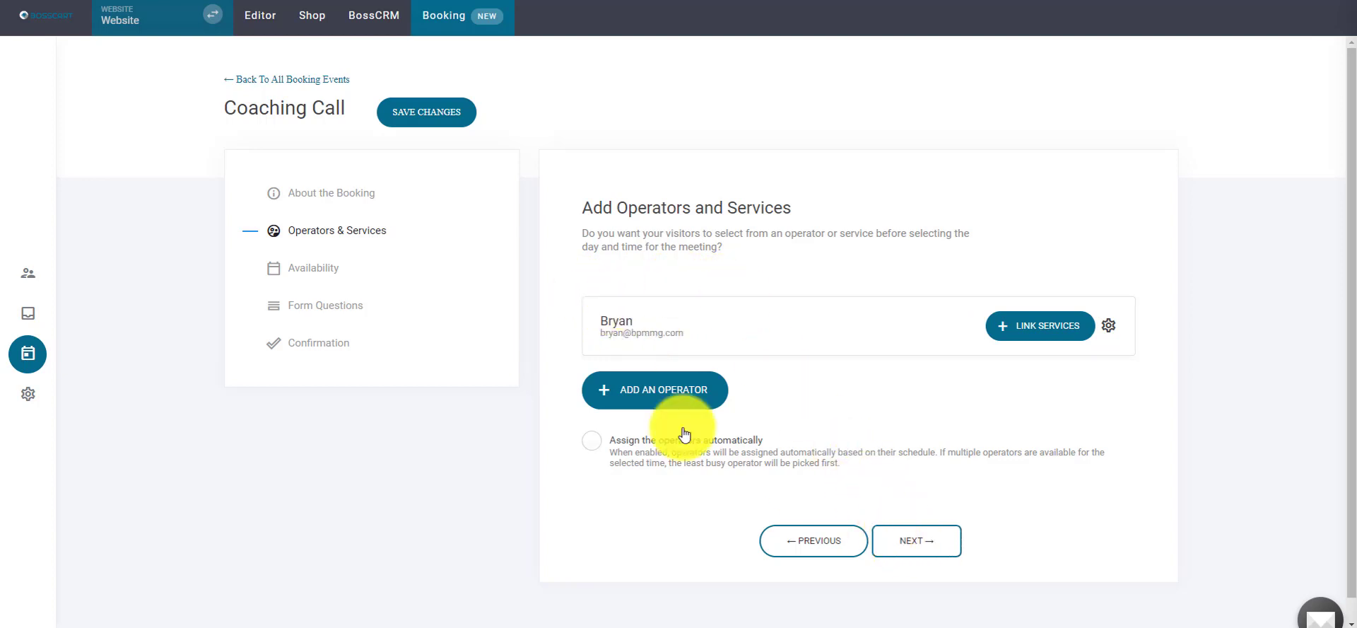
- On the Availability step, try a group booking with 500 attendees, then clear the limit
click(926, 554)
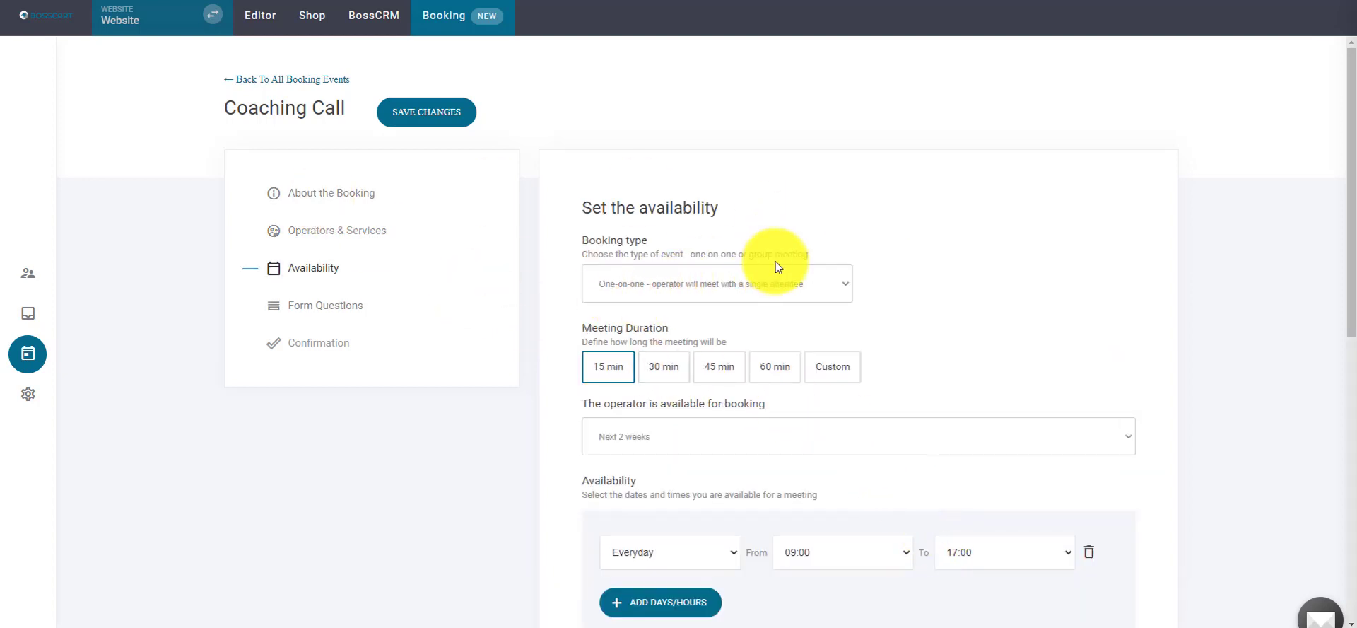
click(803, 284)
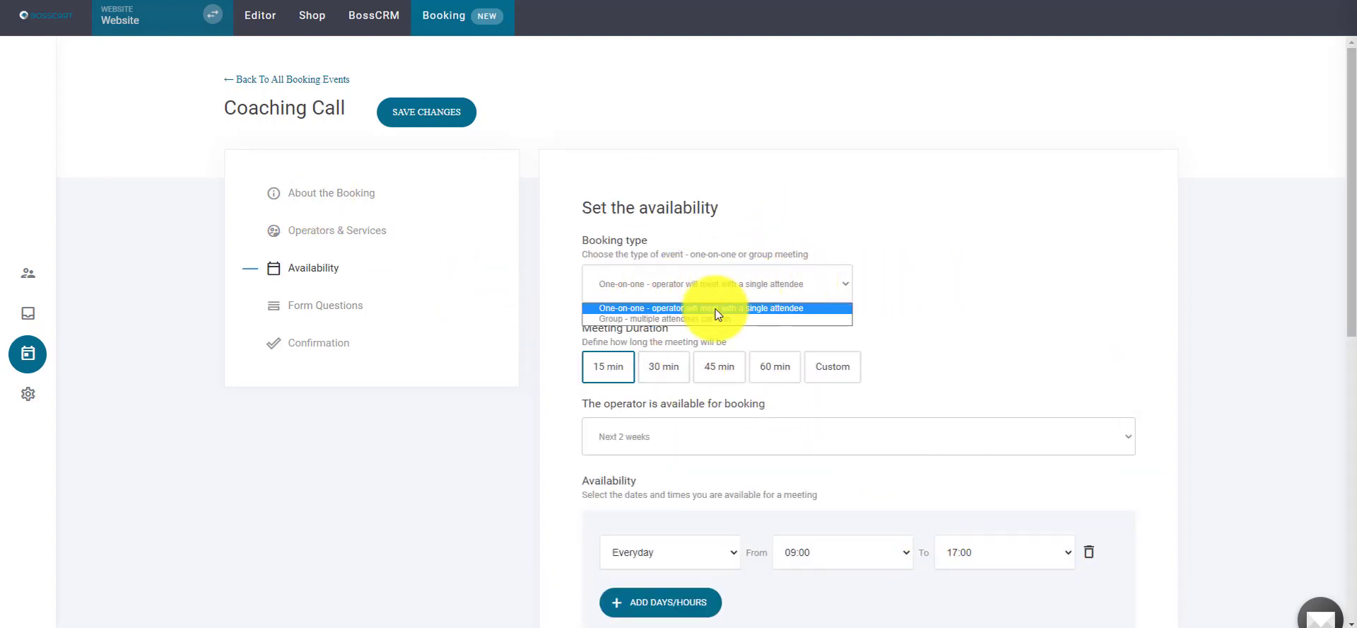
click(672, 319)
click(910, 292)
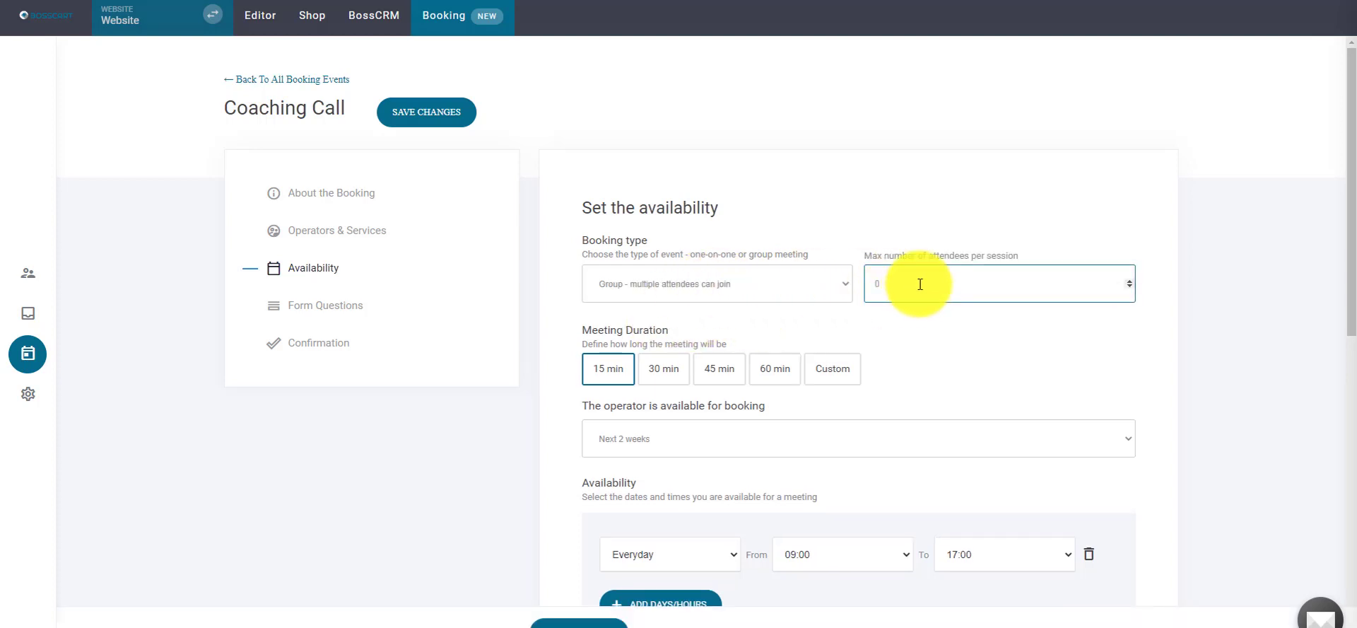
double_click(925, 285)
text(500)
double_click(900, 281)
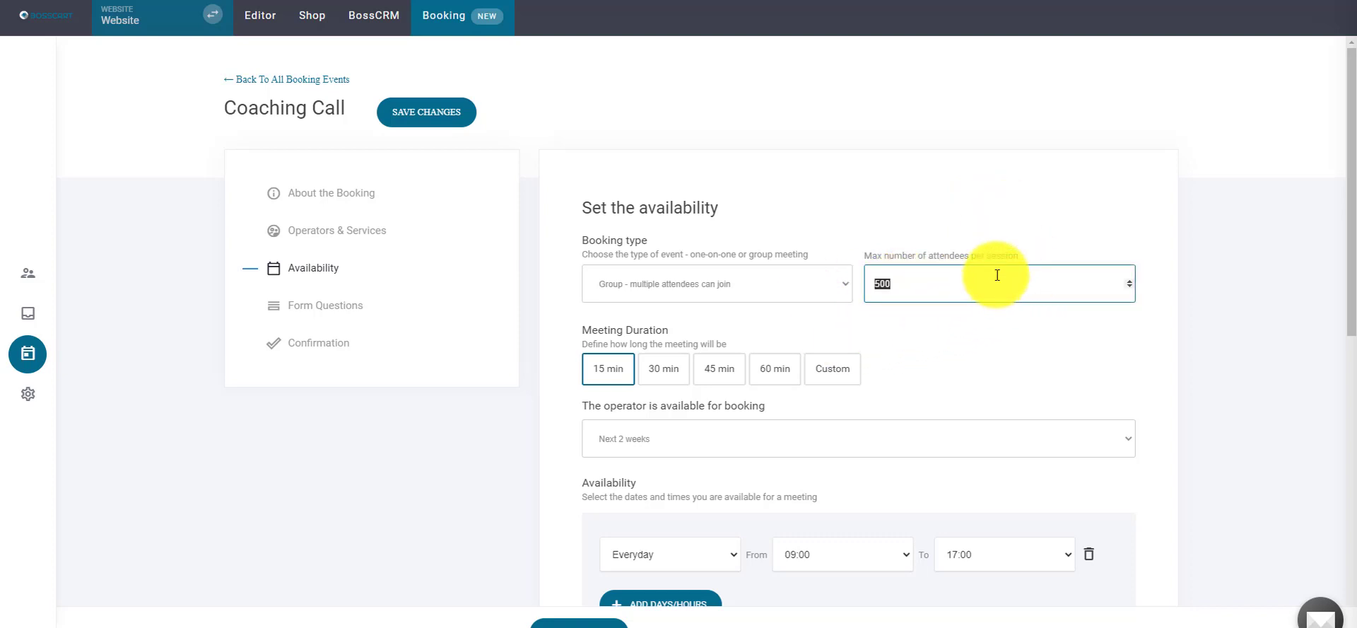
key(BackSpace)
click(889, 210)
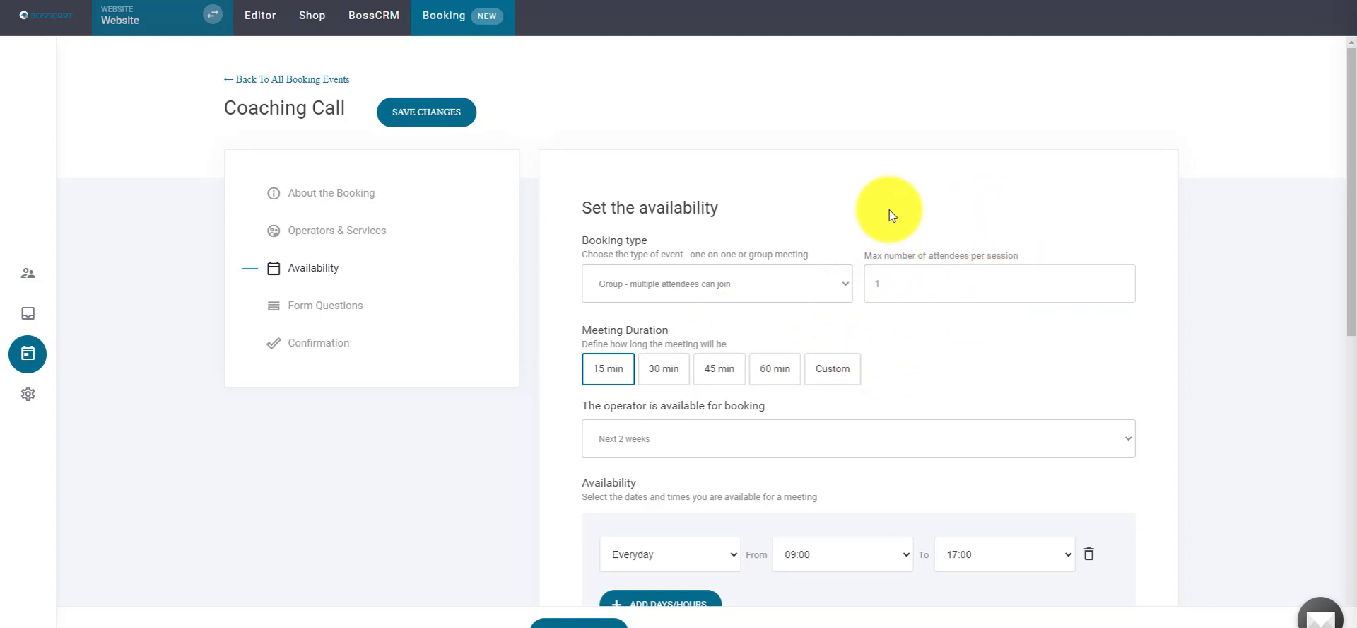
- Set the booking type to One-on-one with a 30 min meeting duration
click(675, 289)
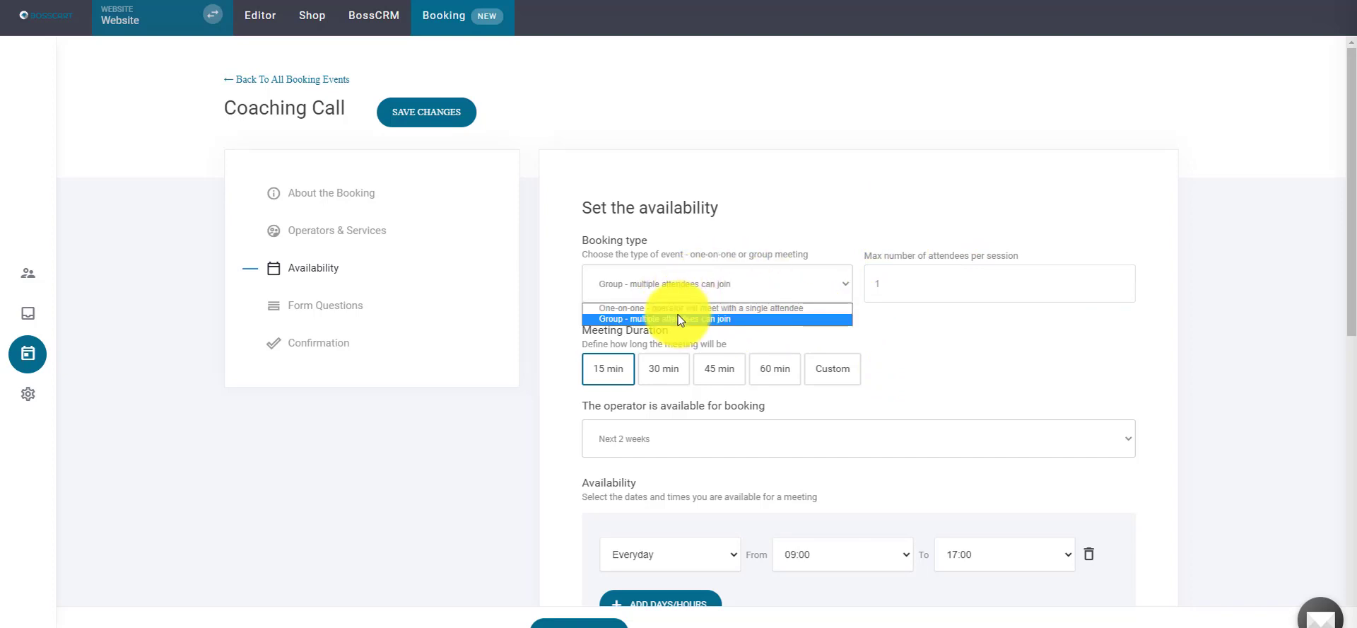
click(677, 309)
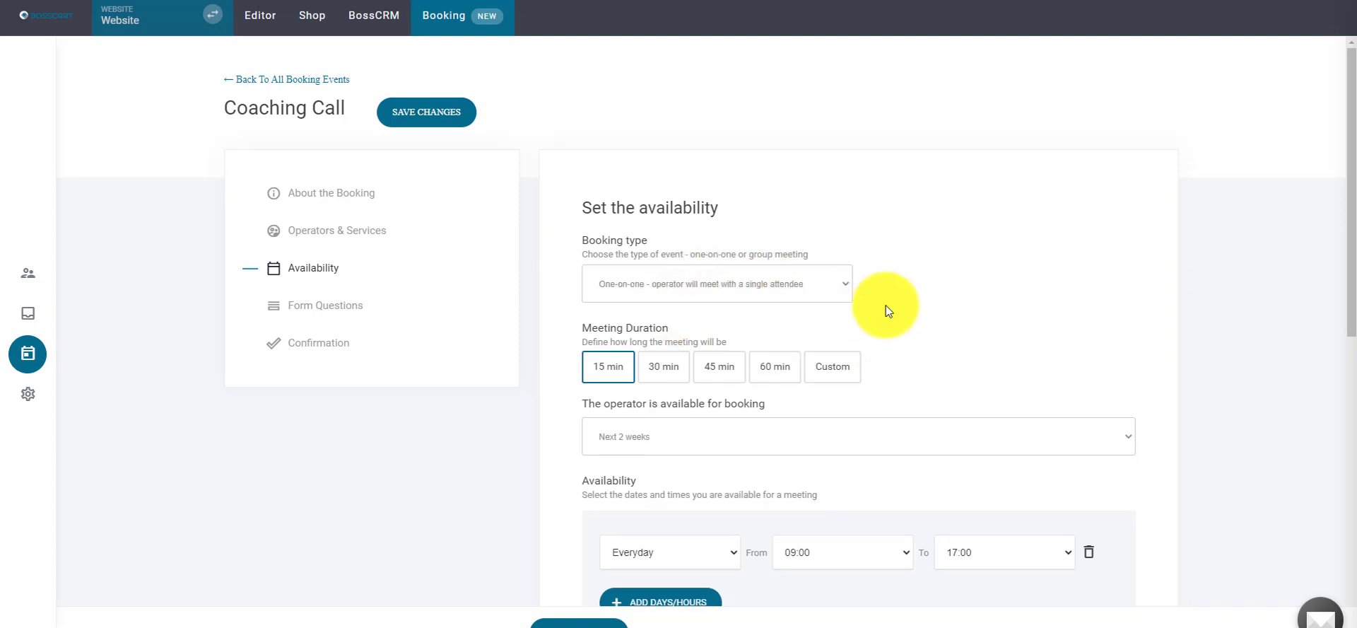
click(665, 369)
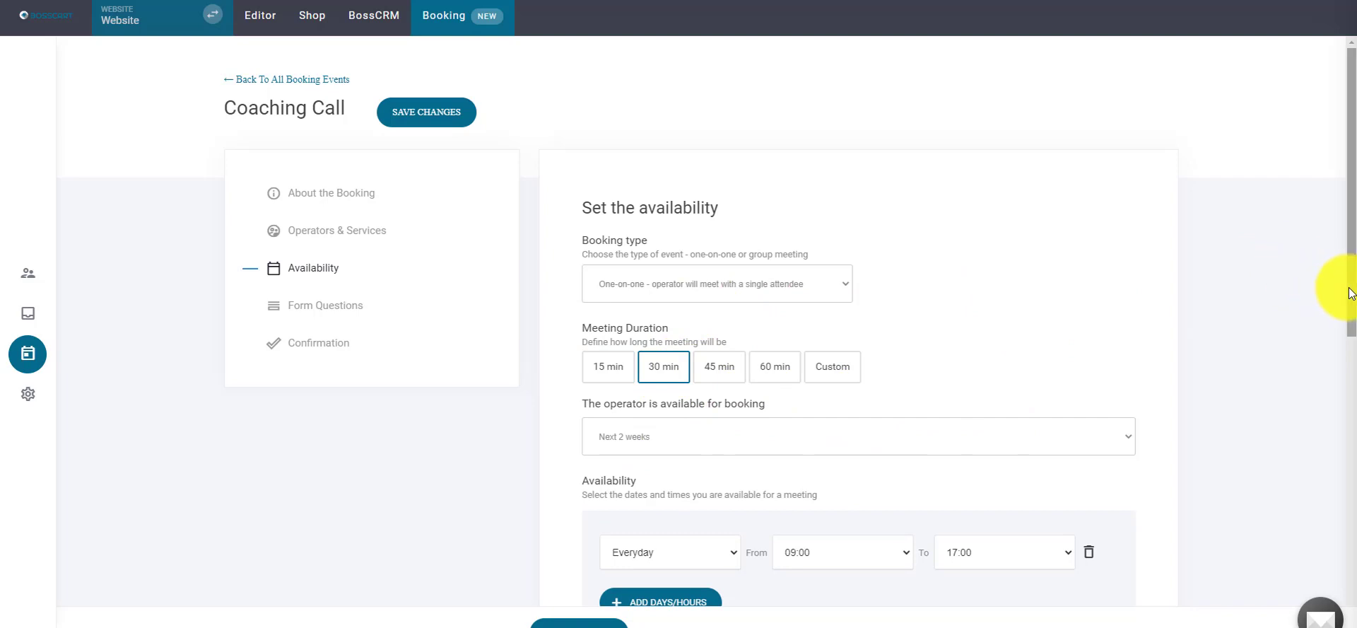
drag(1351, 294, 1339, 371)
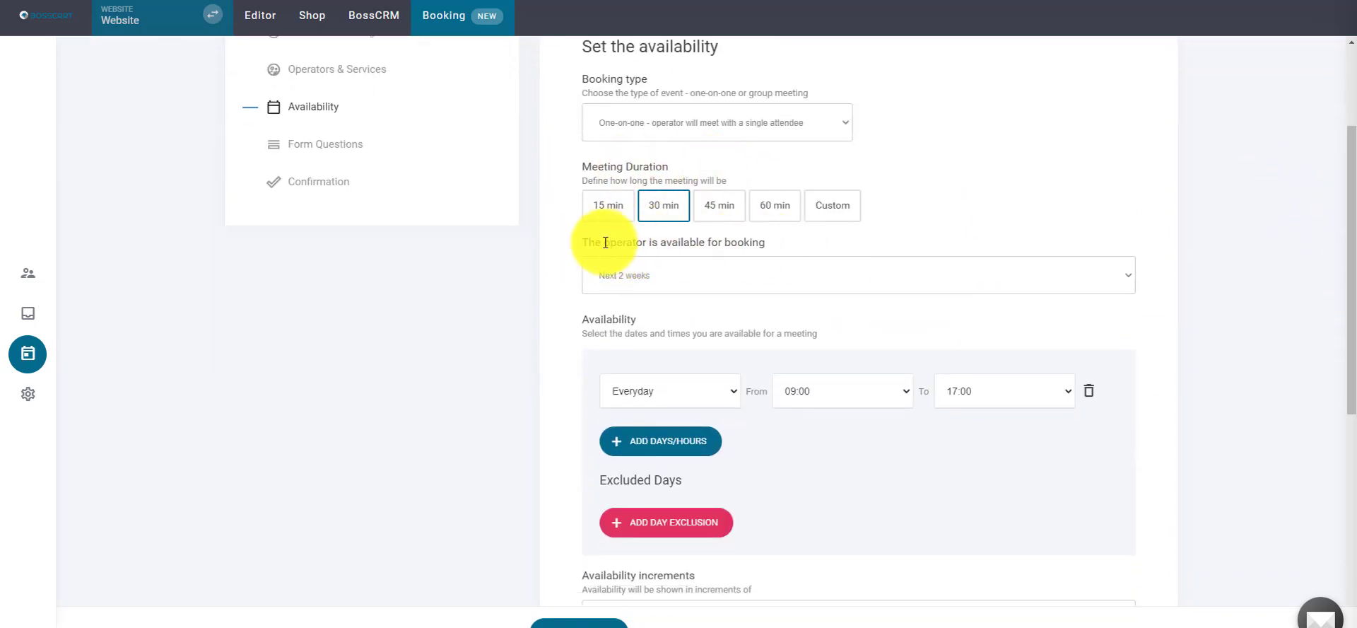
- Restrict Coaching Call bookings to the next 3 days instead of the next 2 weeks
click(837, 281)
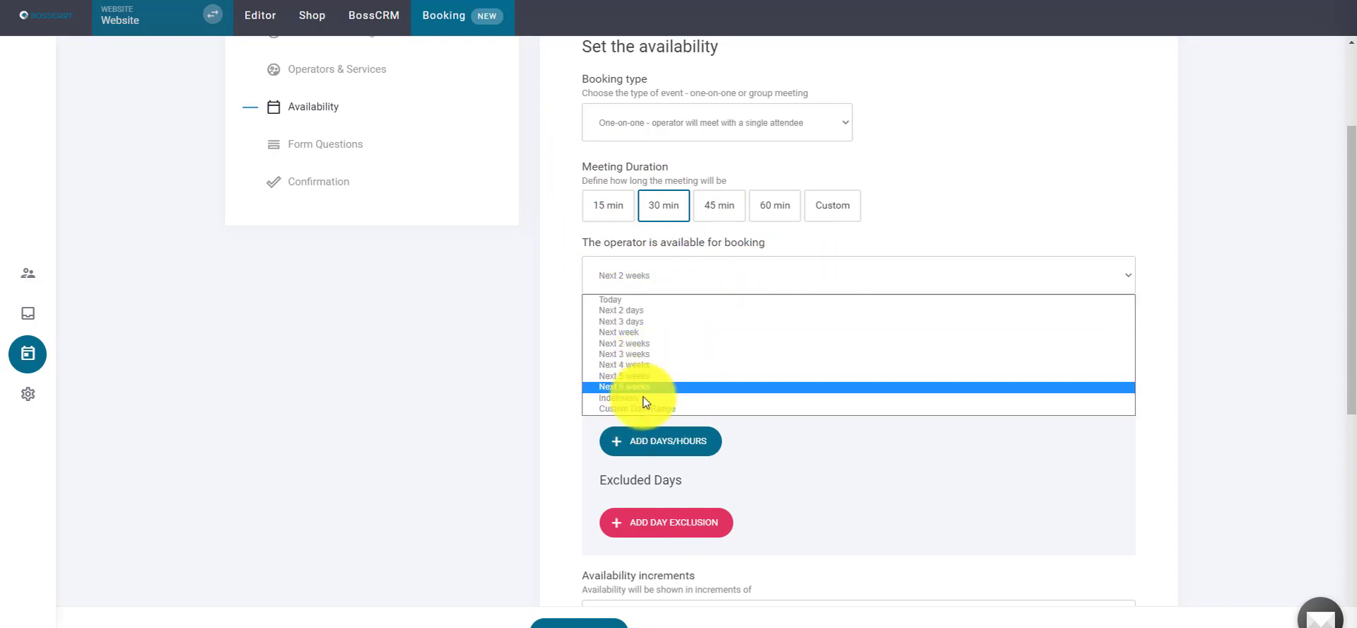
click(640, 321)
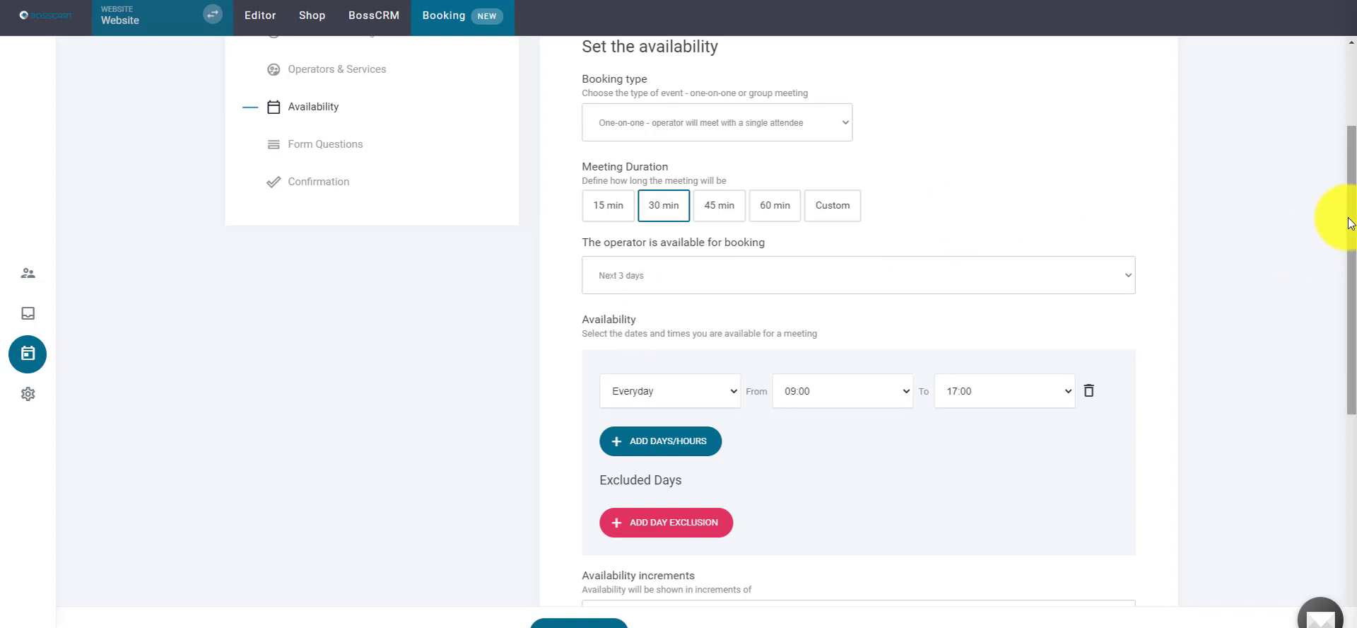
scroll(1342, 218, down, 2)
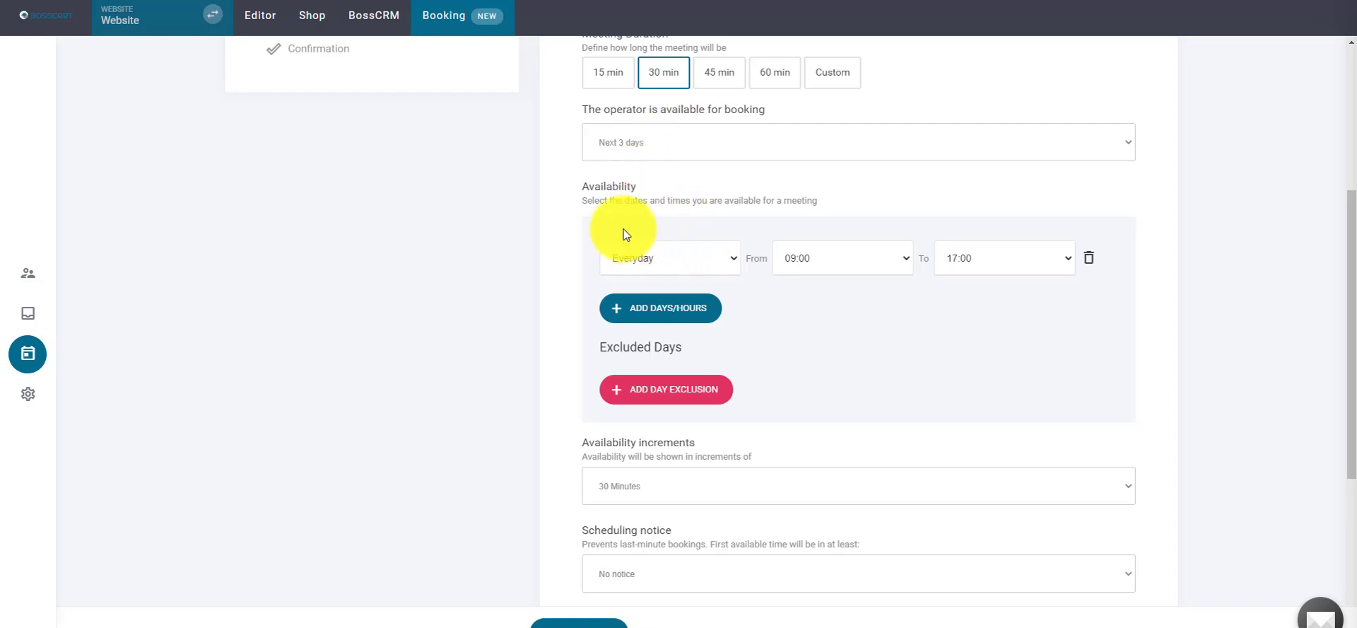
- Set the first availability row to Sat-Sun and add a second row set to Mon-Fri
click(710, 266)
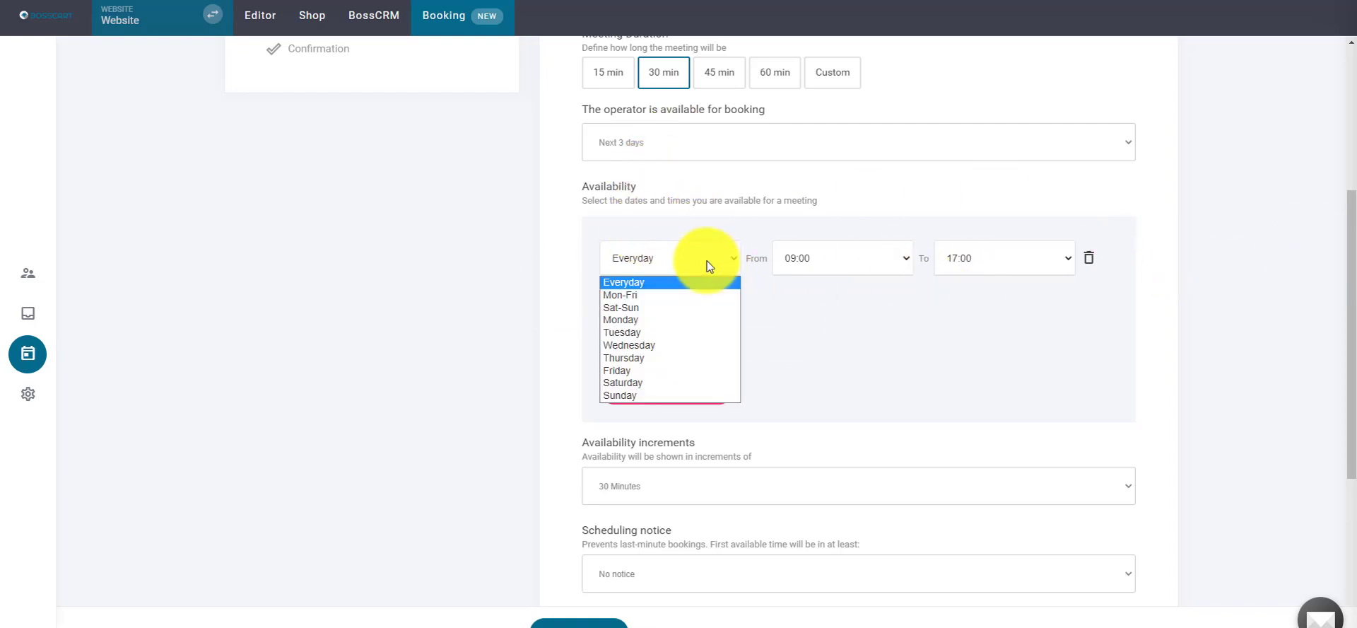
click(700, 261)
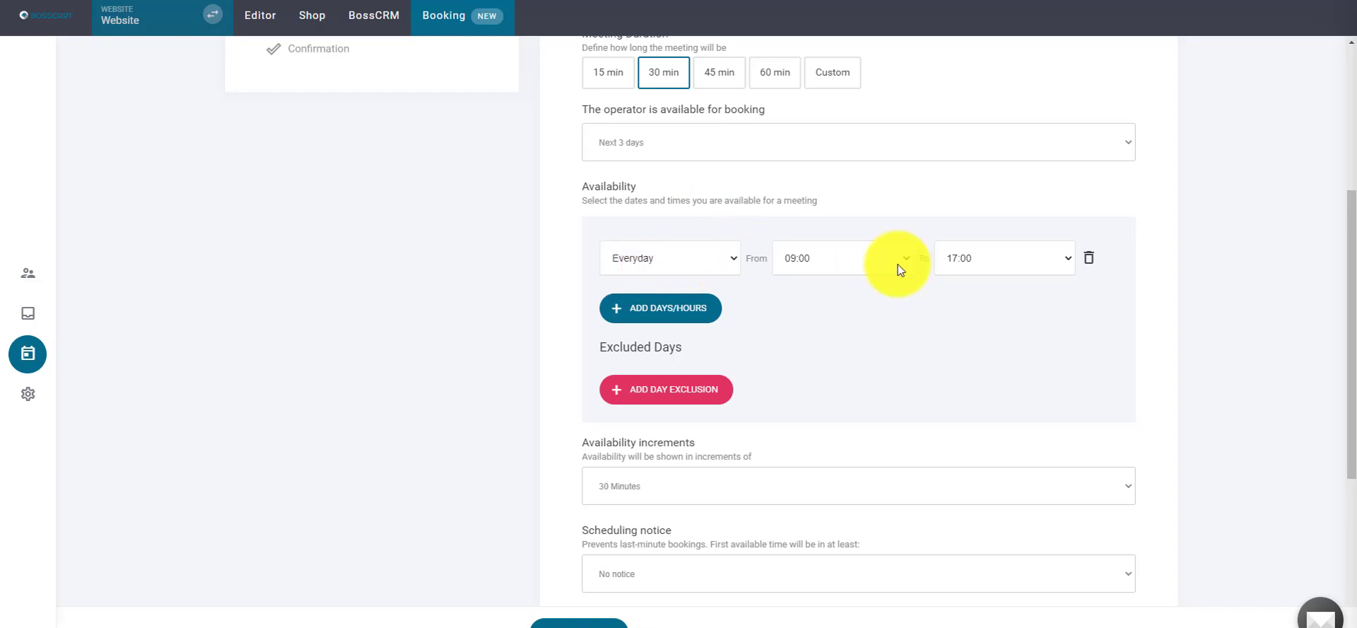
click(668, 265)
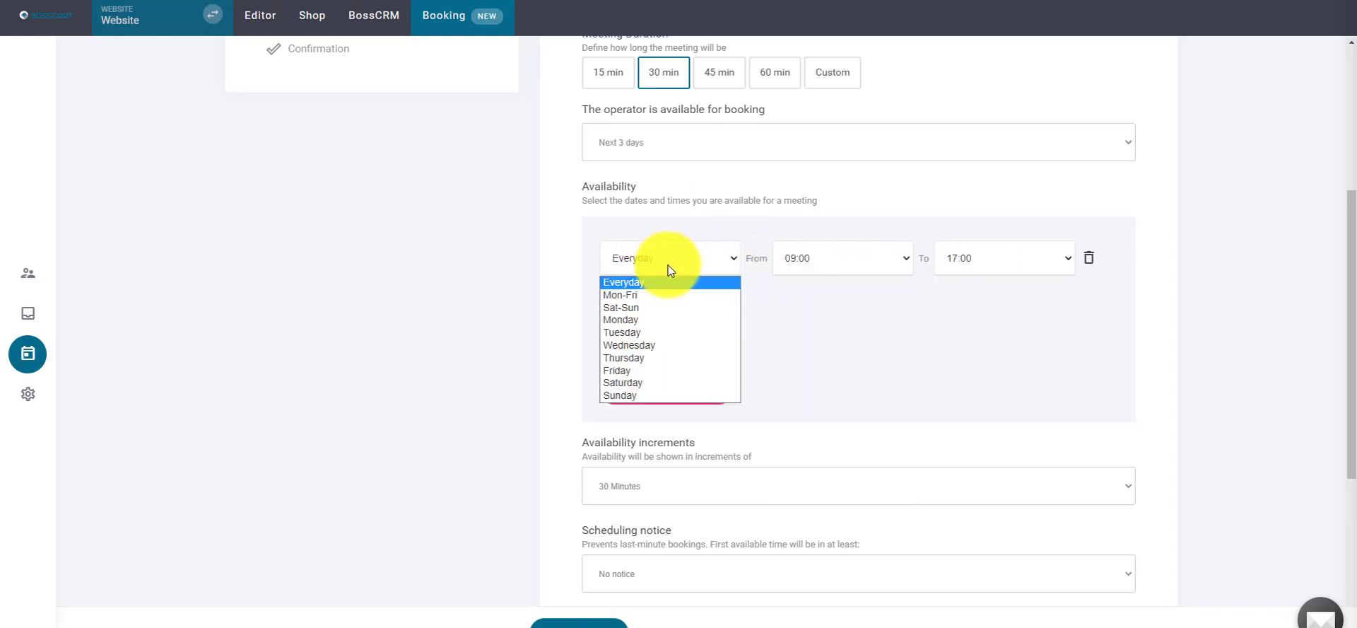
click(675, 294)
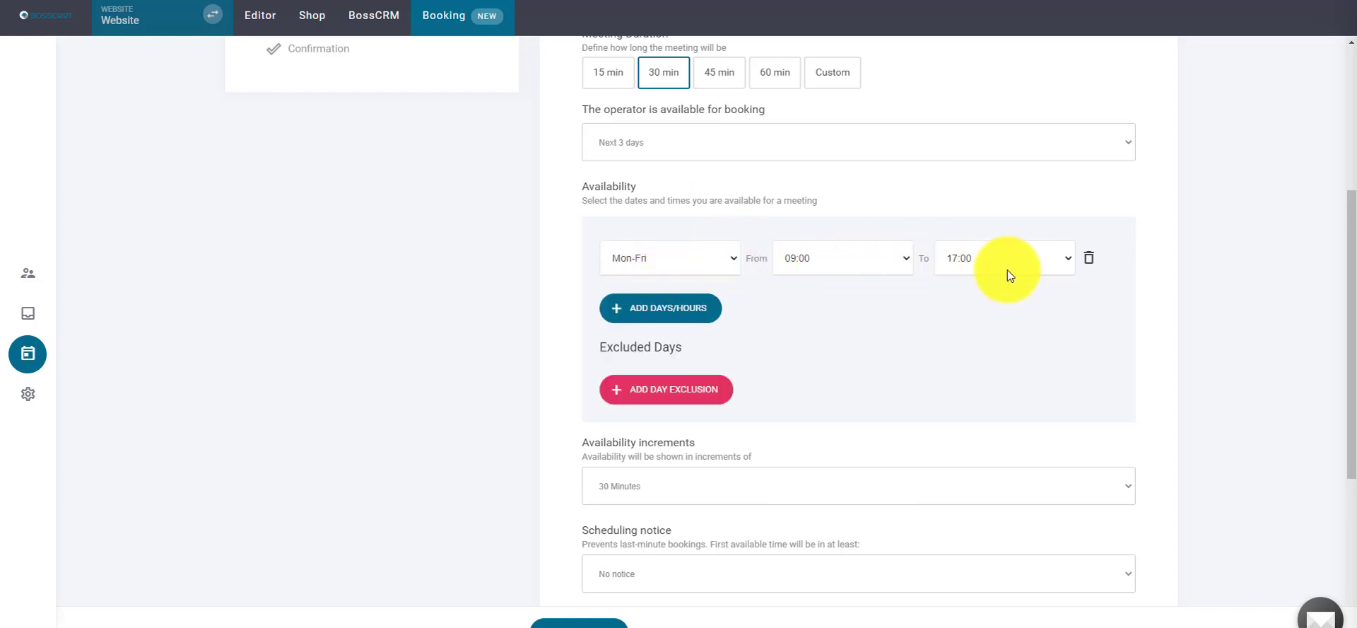
click(676, 260)
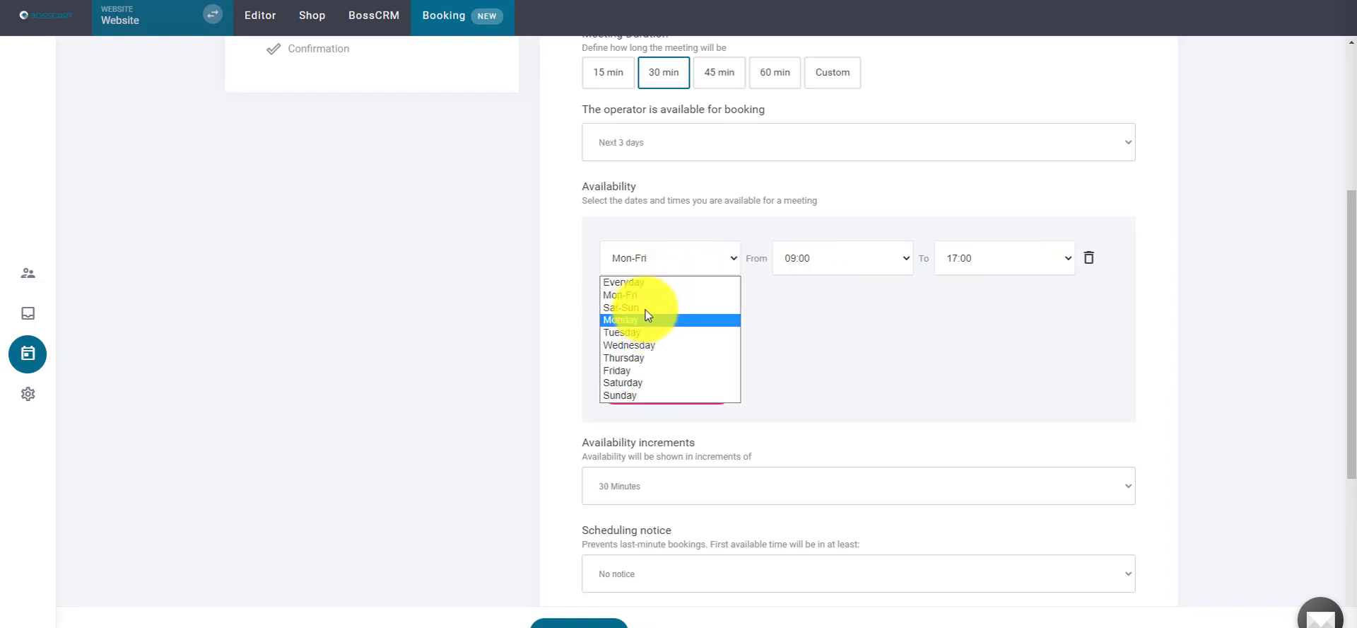
click(645, 307)
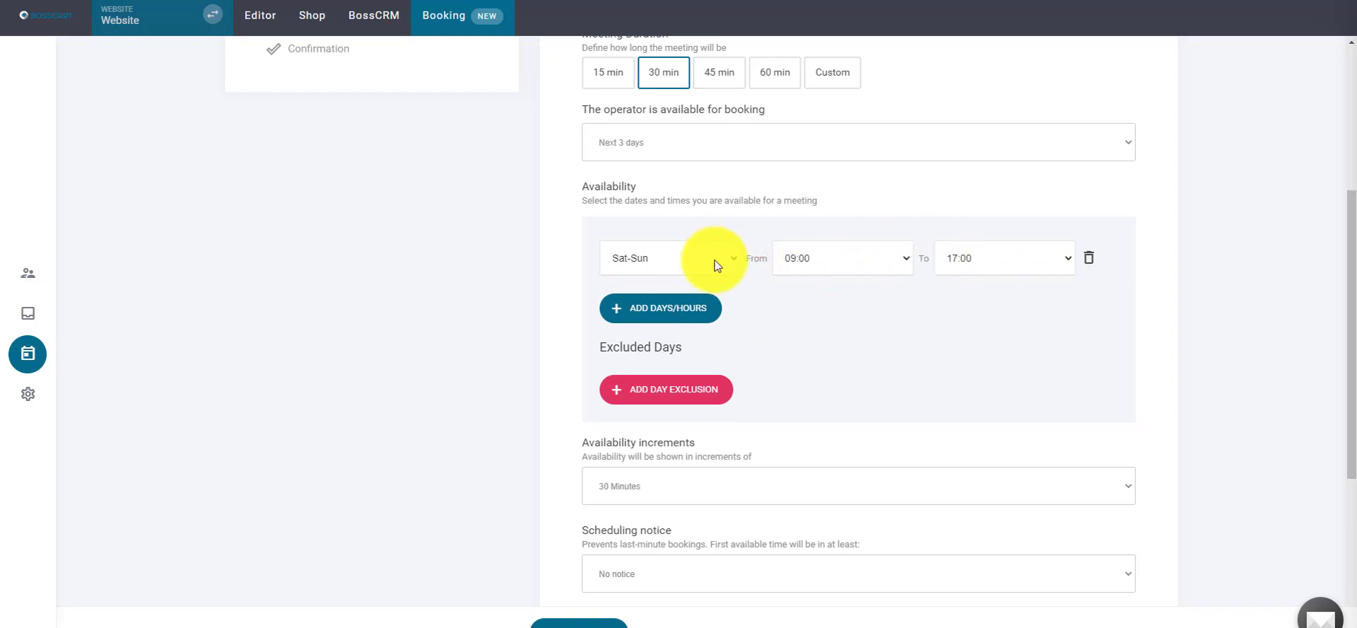
click(661, 309)
click(679, 308)
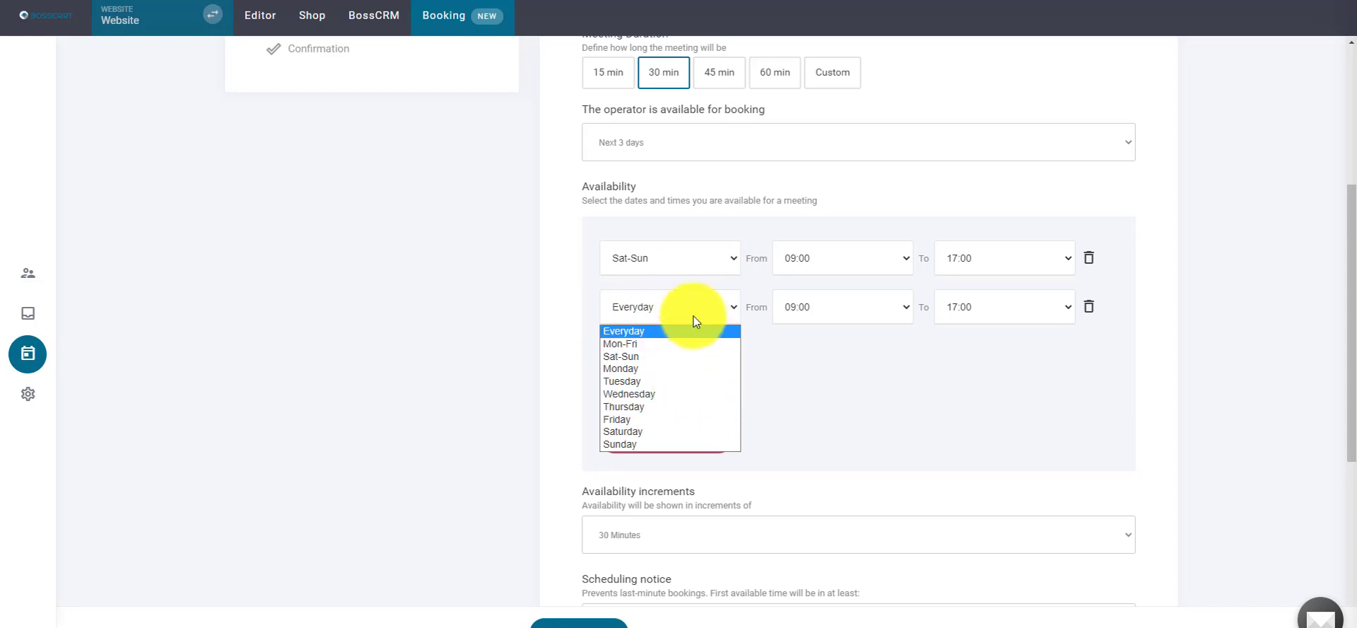
click(693, 315)
click(691, 306)
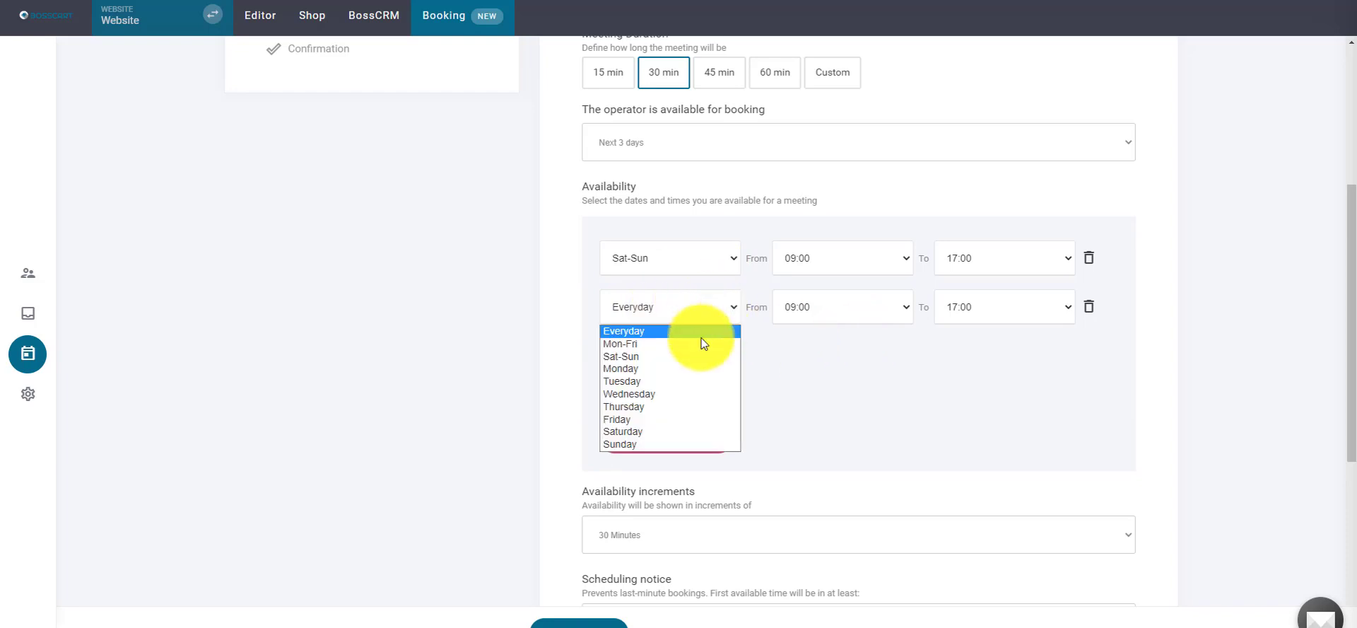
click(662, 345)
- Set Sat-Sun hours to 00:00–11:30 and Mon-Fri hours to 09:00–23:30
click(980, 269)
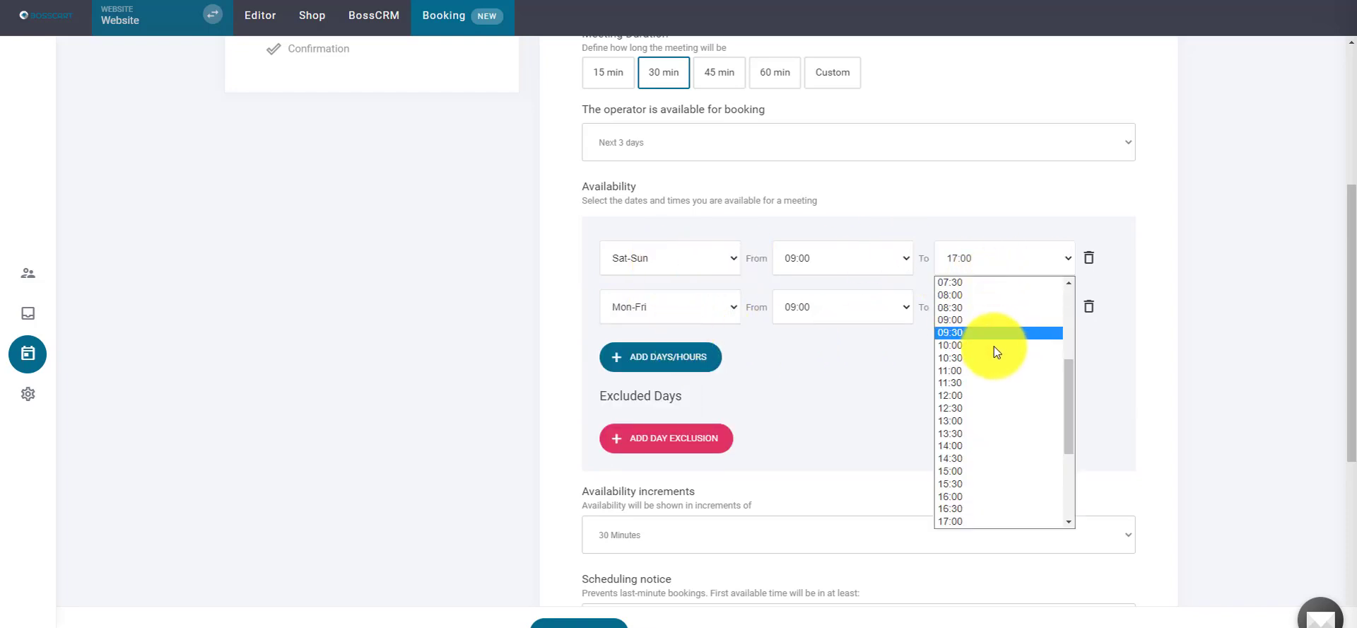
click(985, 386)
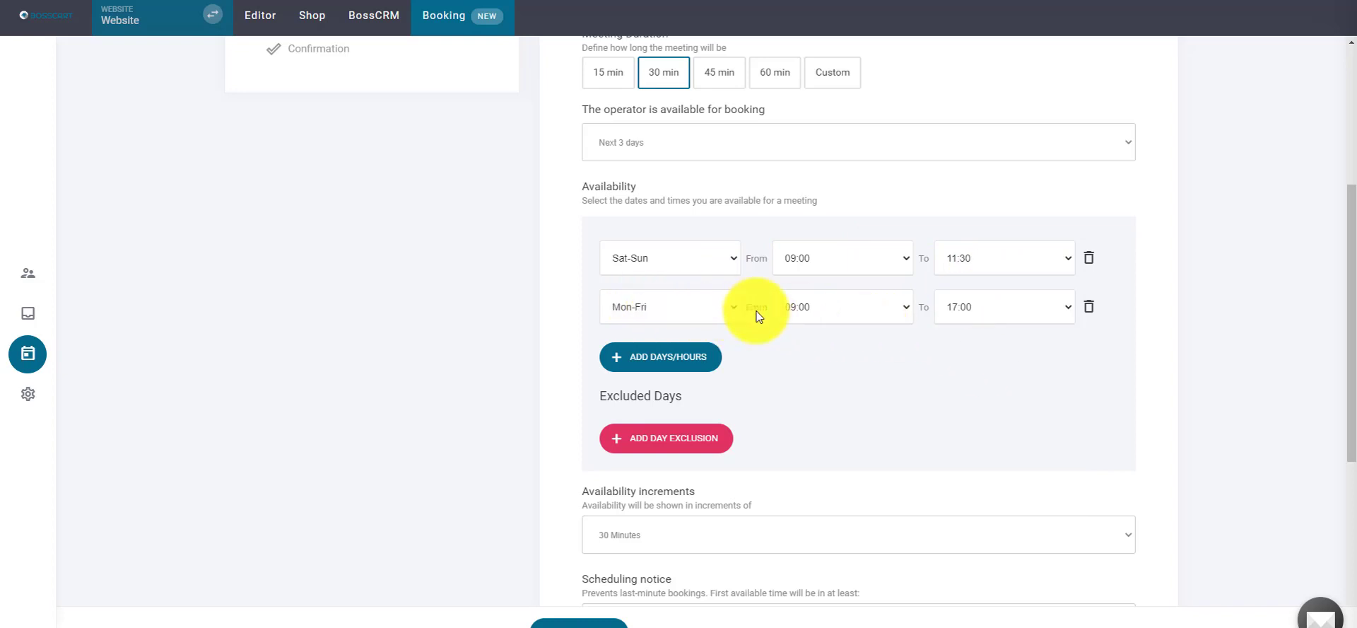
click(884, 309)
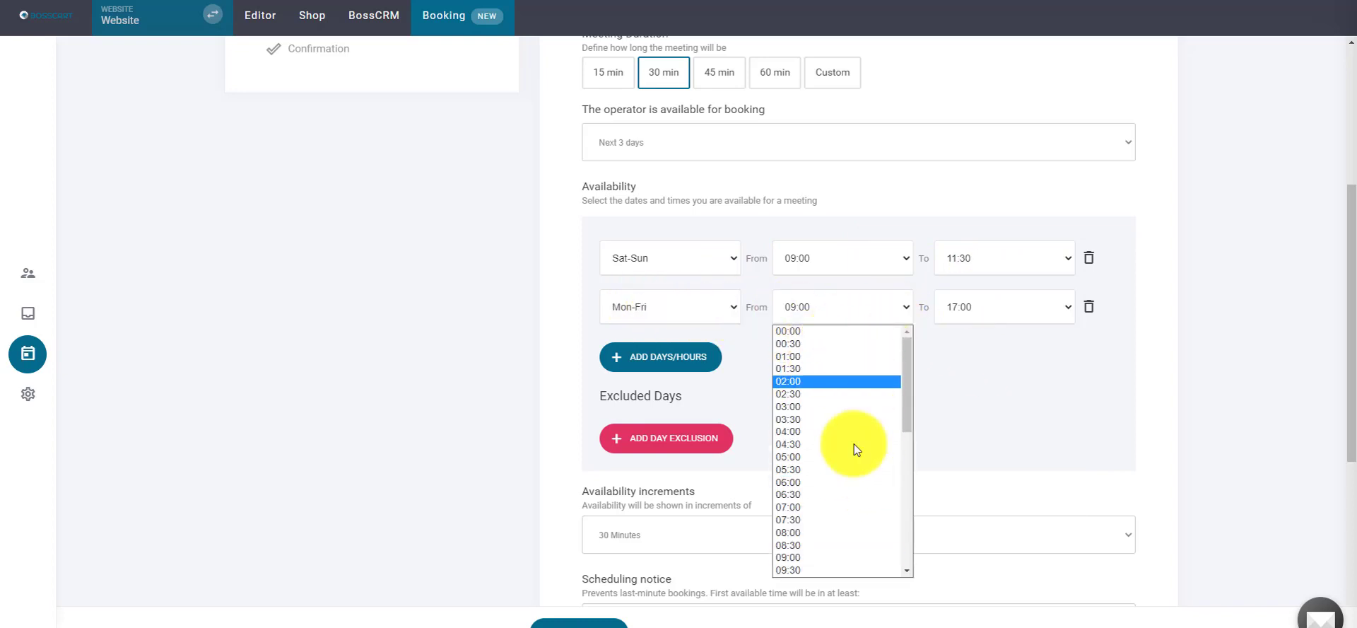
click(1016, 380)
click(1016, 312)
scroll(997, 530, down, 3)
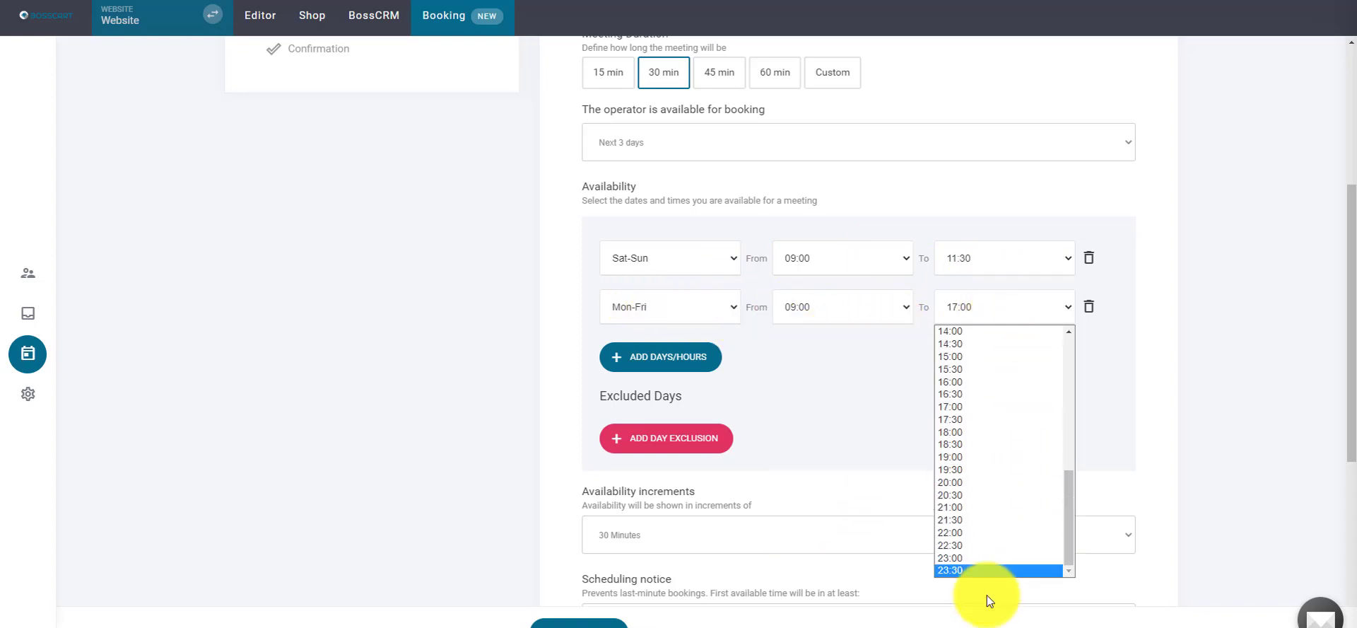
click(969, 570)
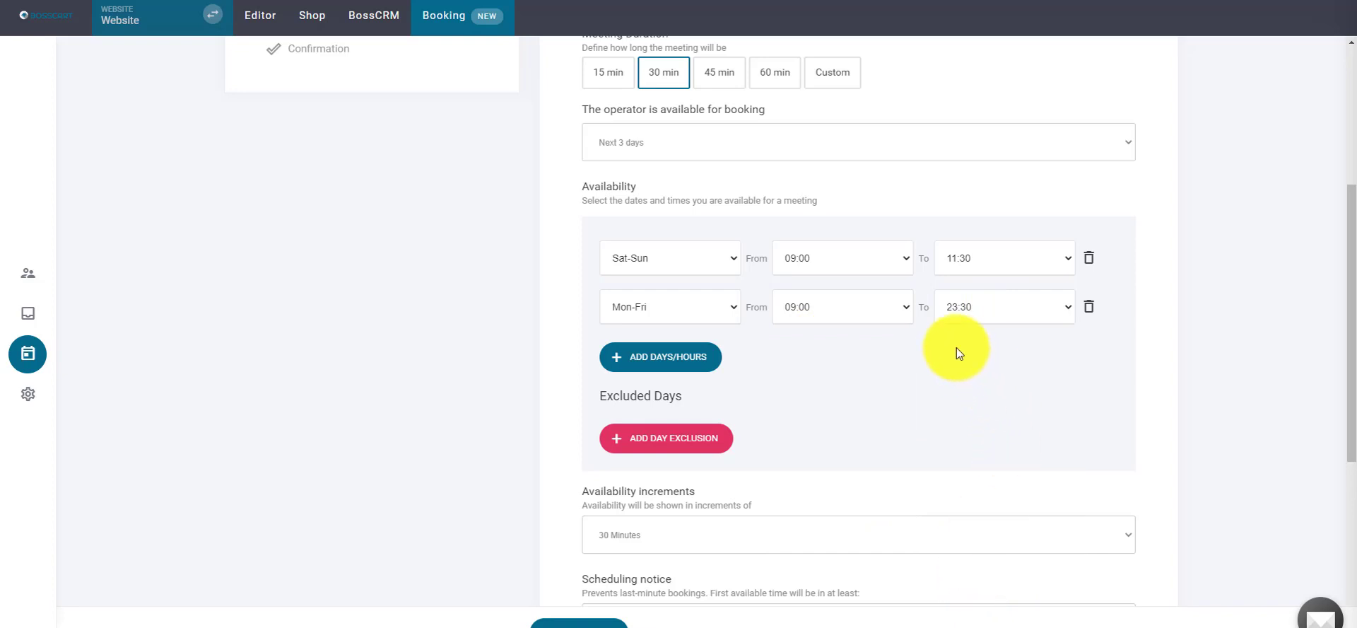
click(824, 258)
click(822, 283)
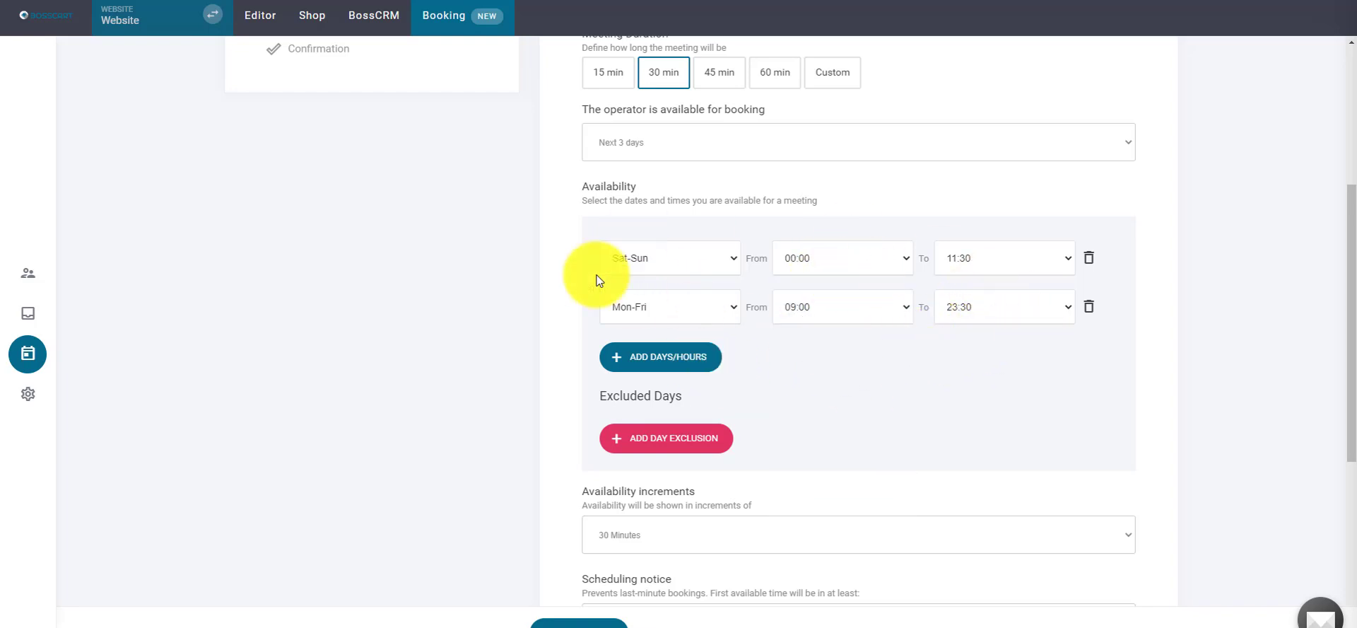
drag(1350, 297, 1342, 349)
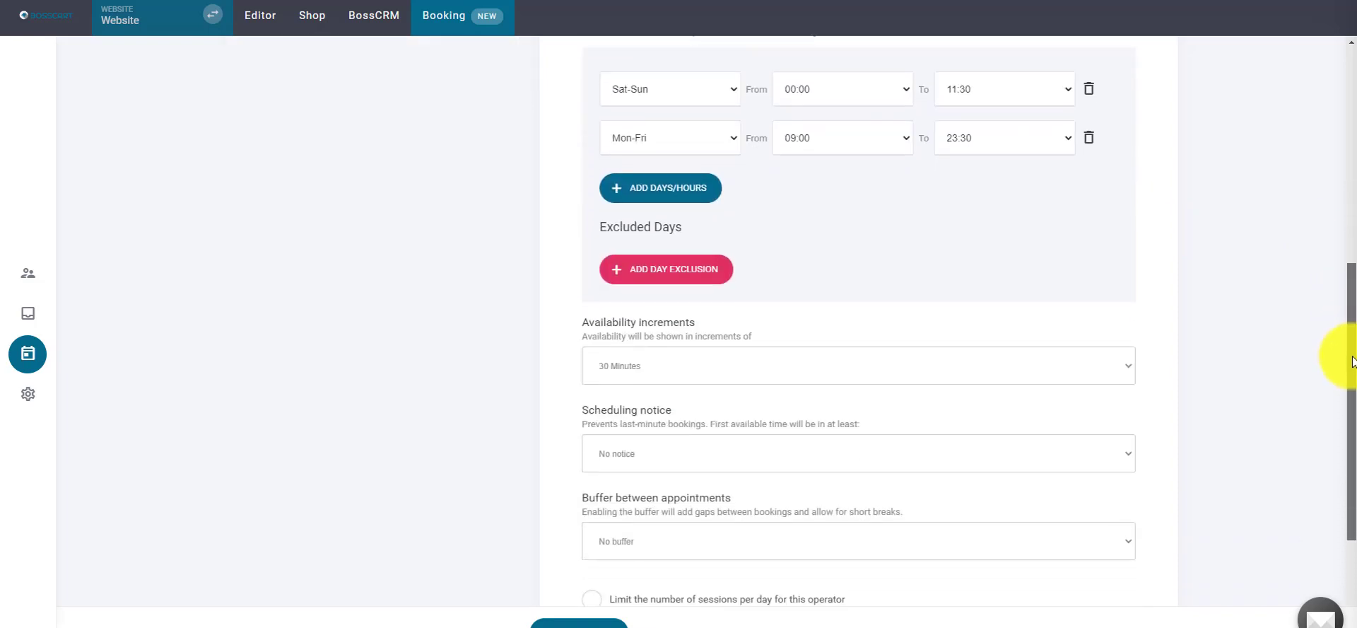
click(645, 267)
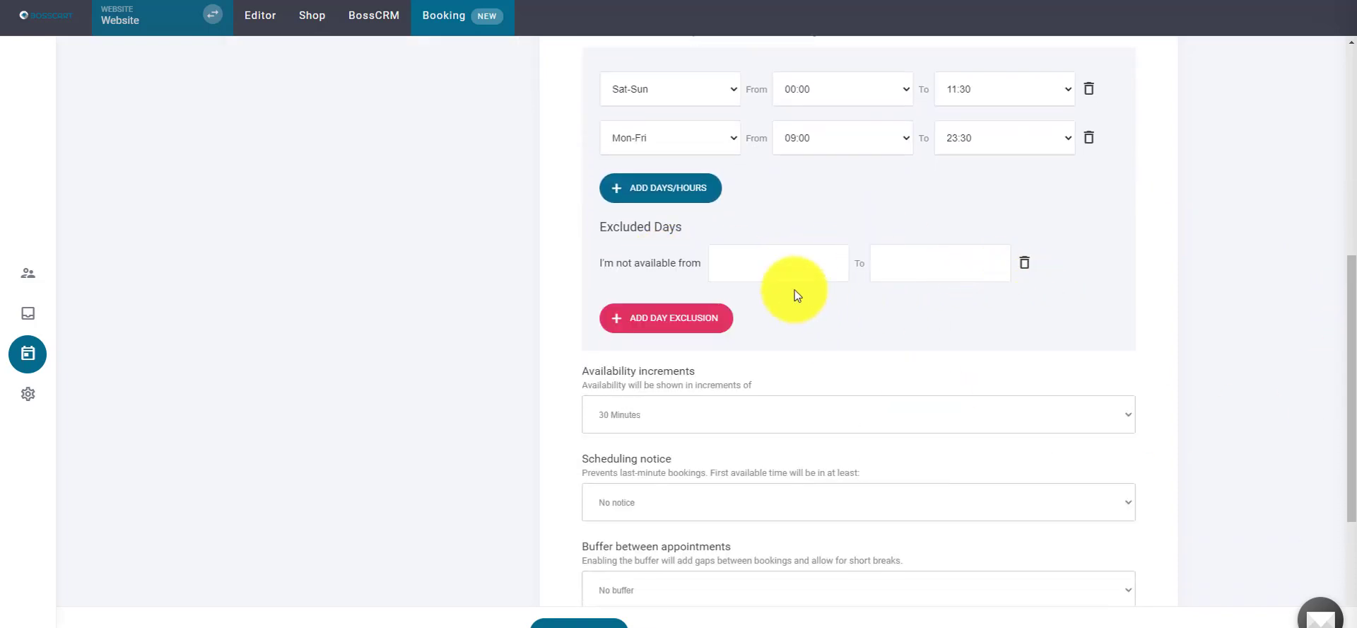
click(824, 256)
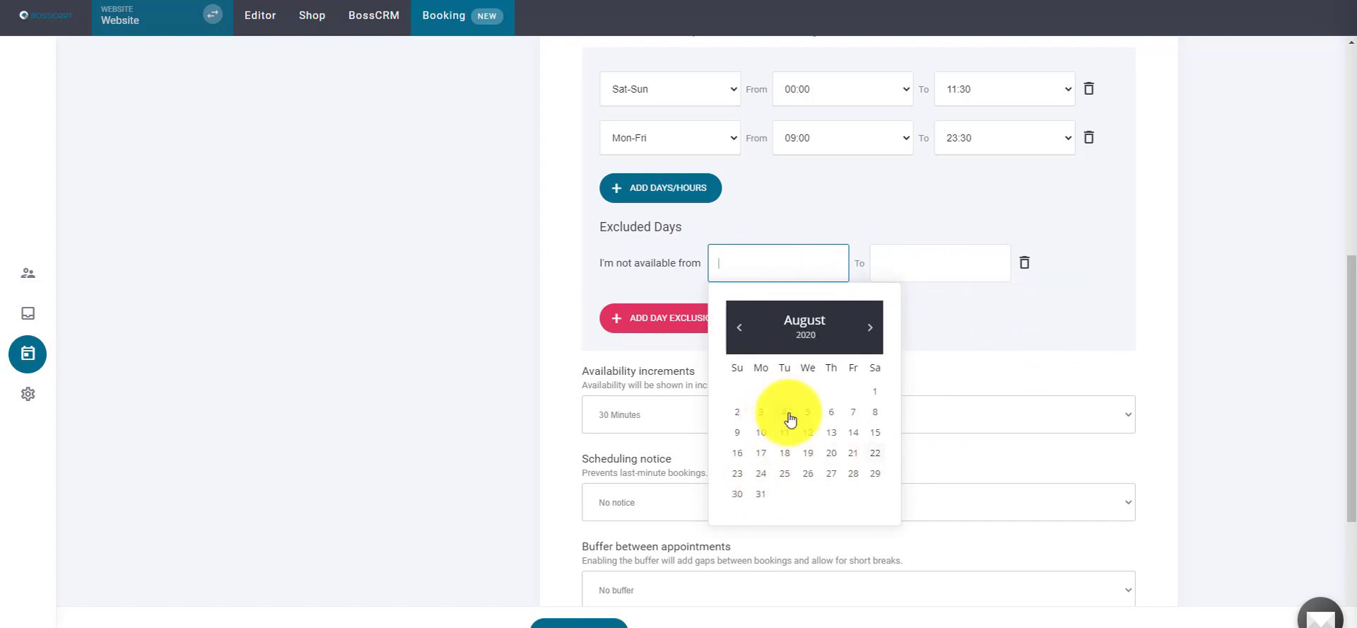
click(1002, 336)
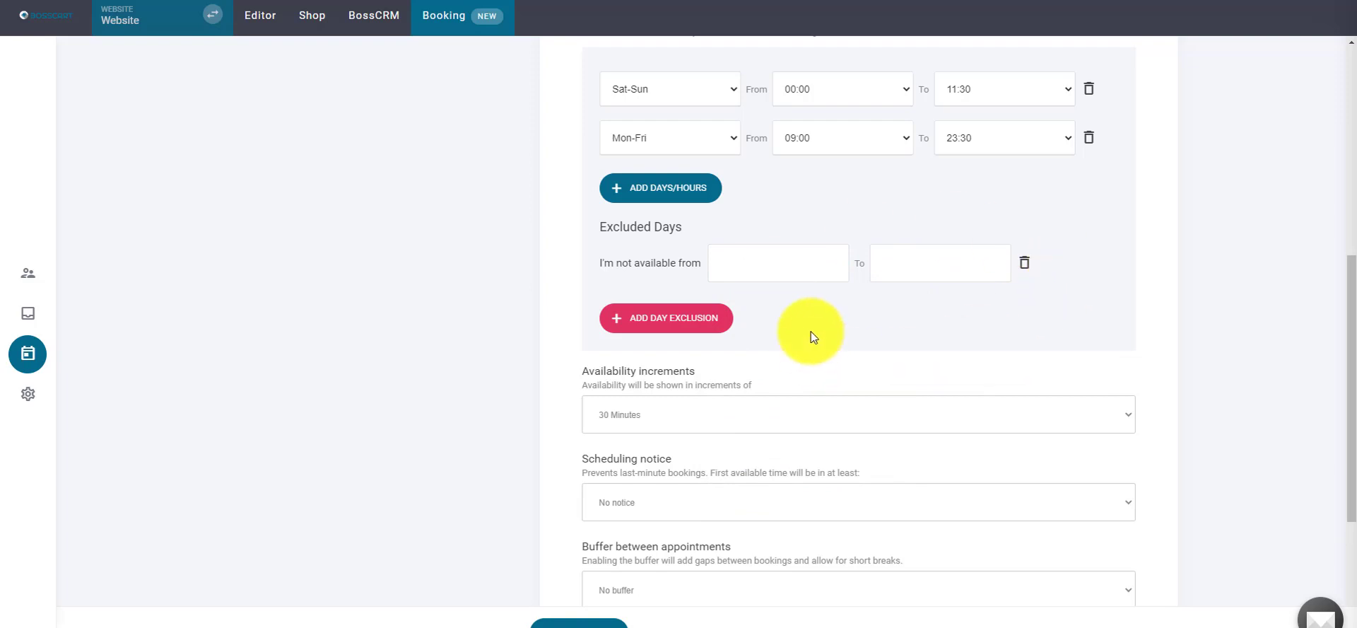
click(640, 317)
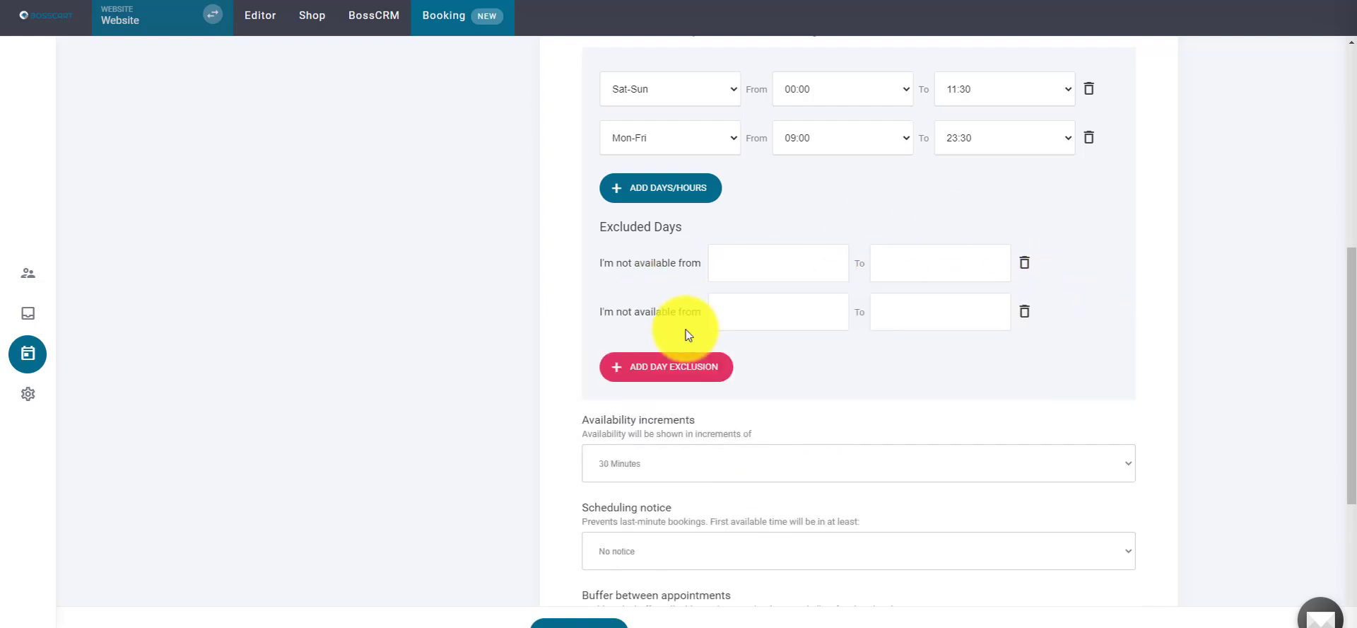
click(1025, 312)
click(1025, 264)
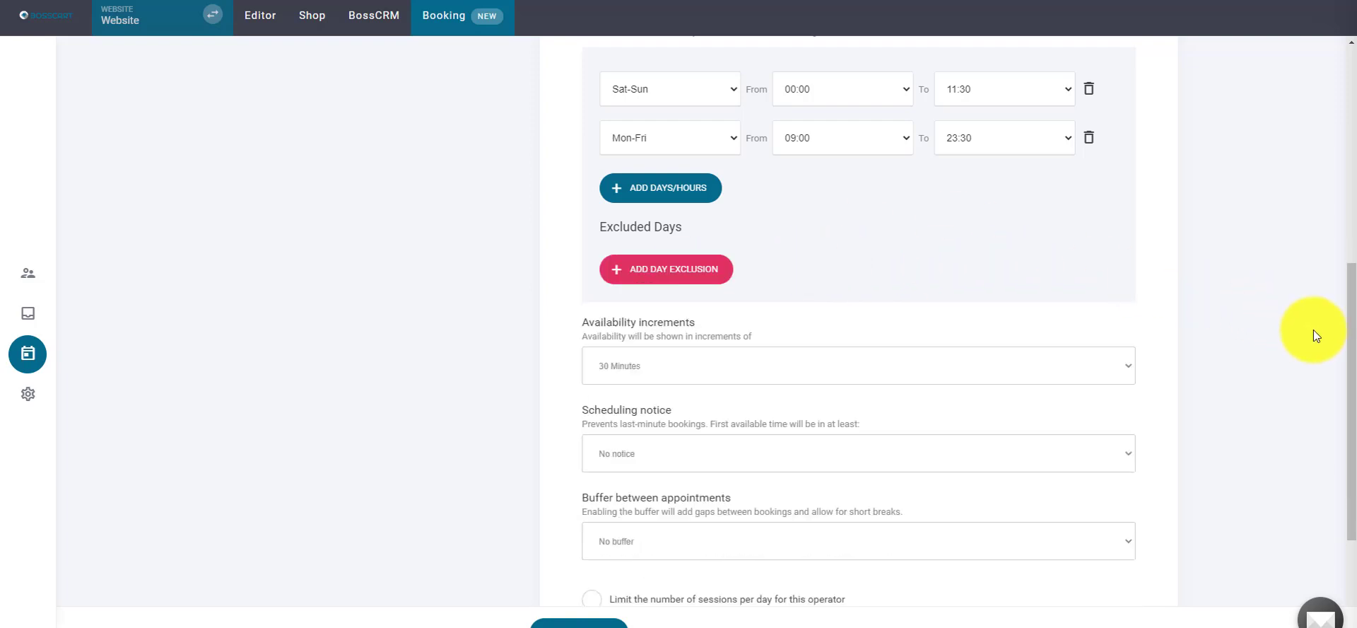
scroll(1351, 396, down, 1)
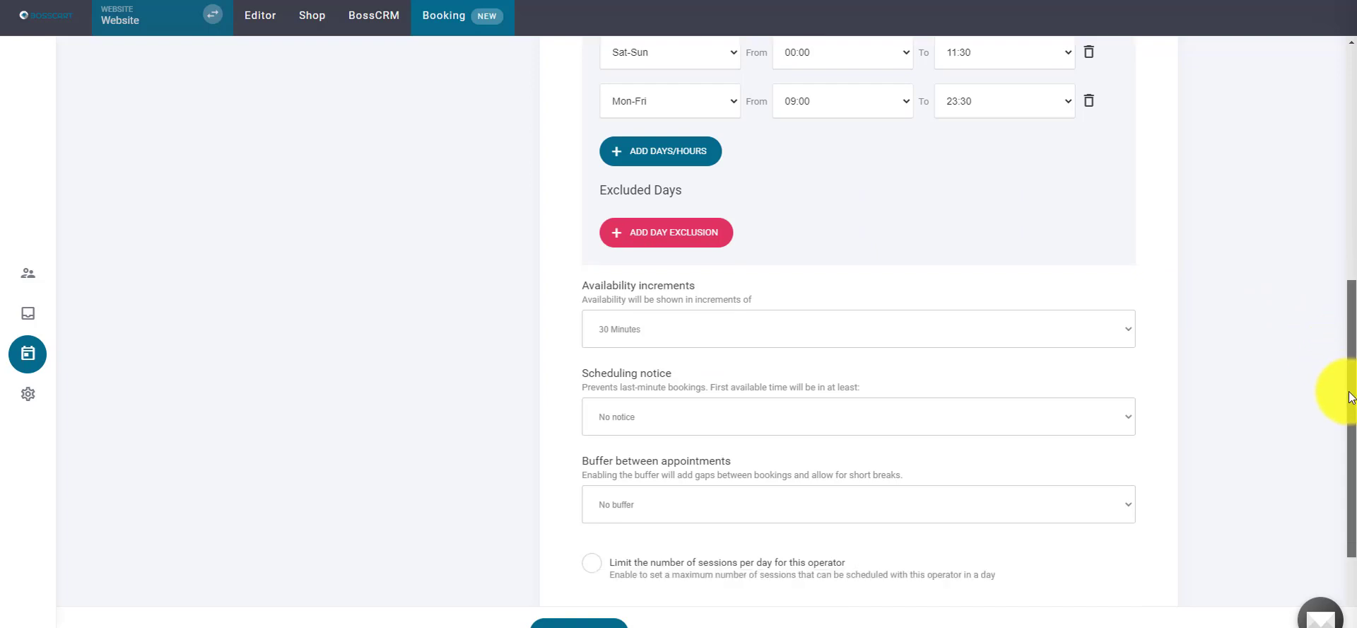
scroll(1351, 396, down, 2)
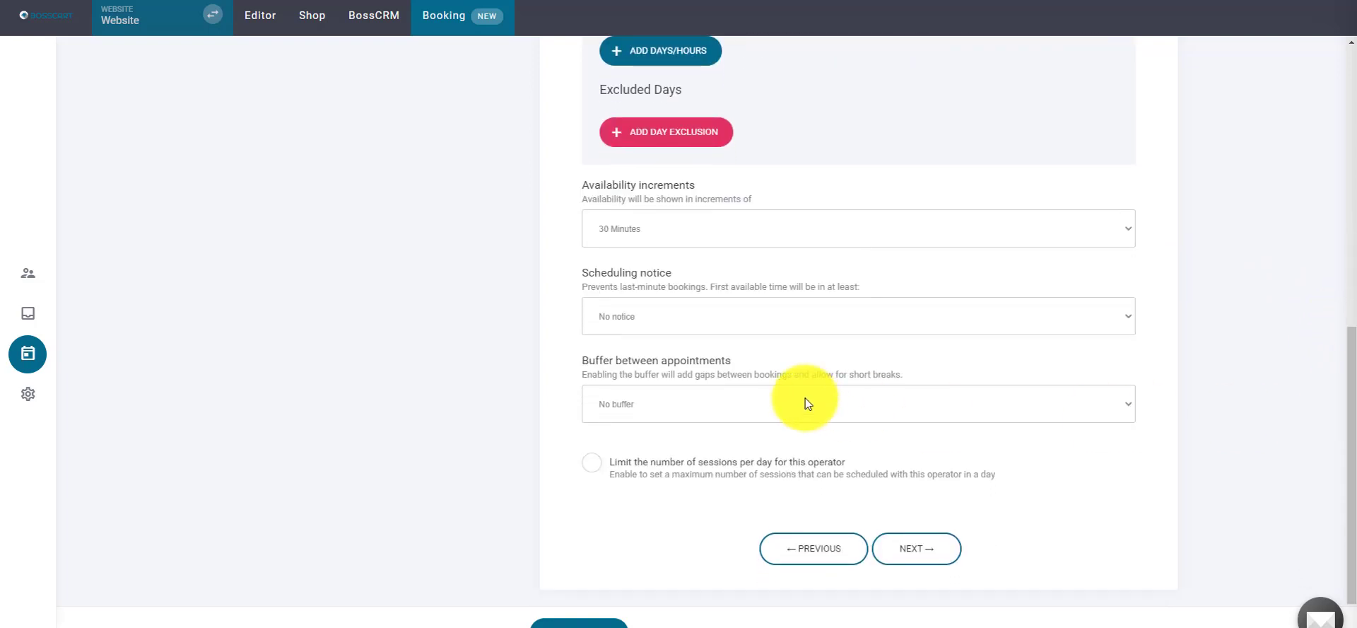
click(834, 236)
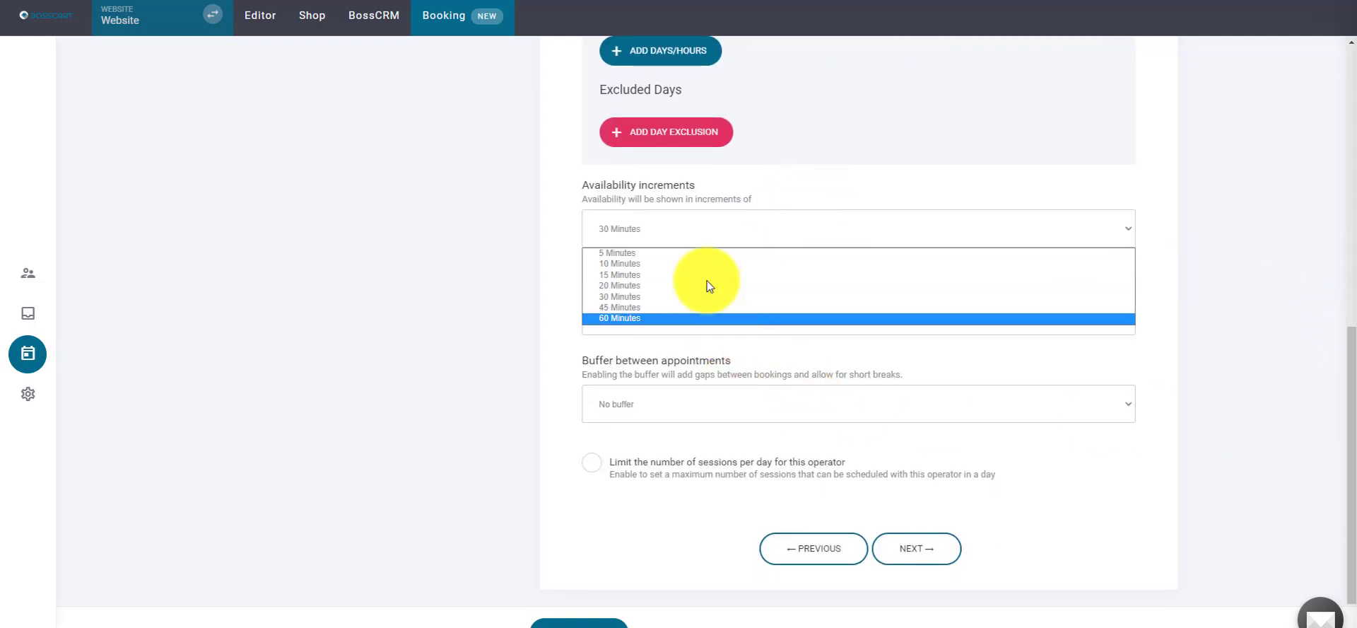
click(781, 205)
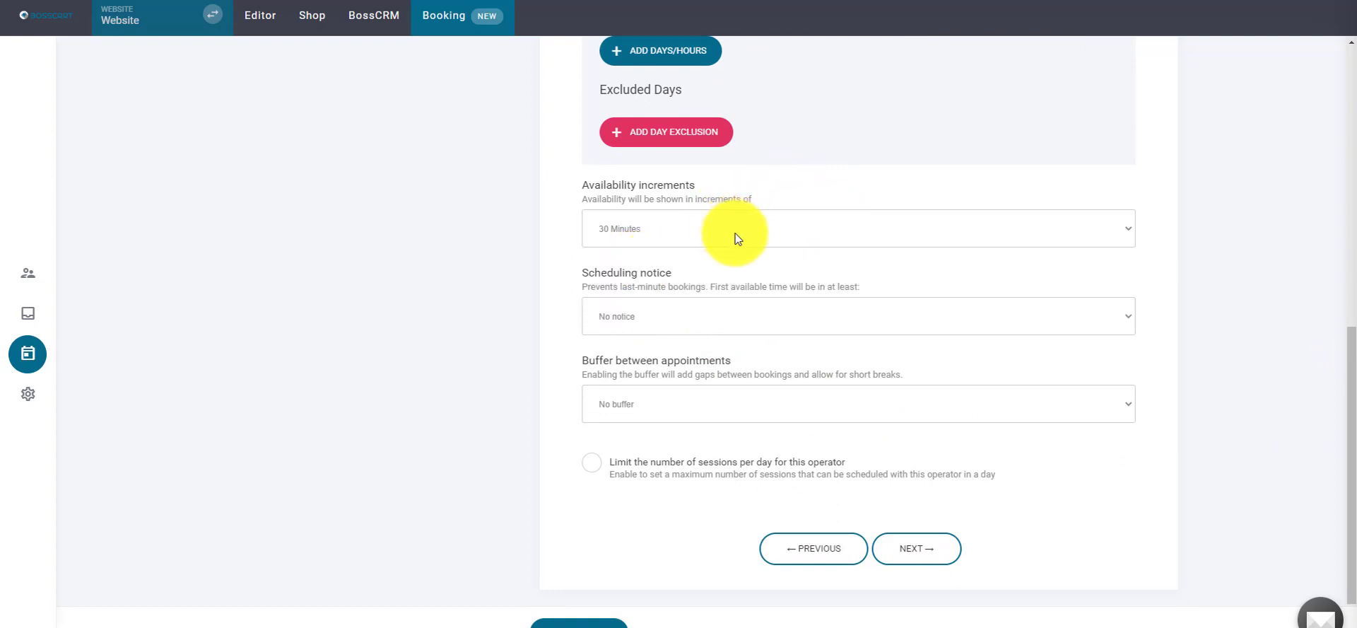
click(720, 409)
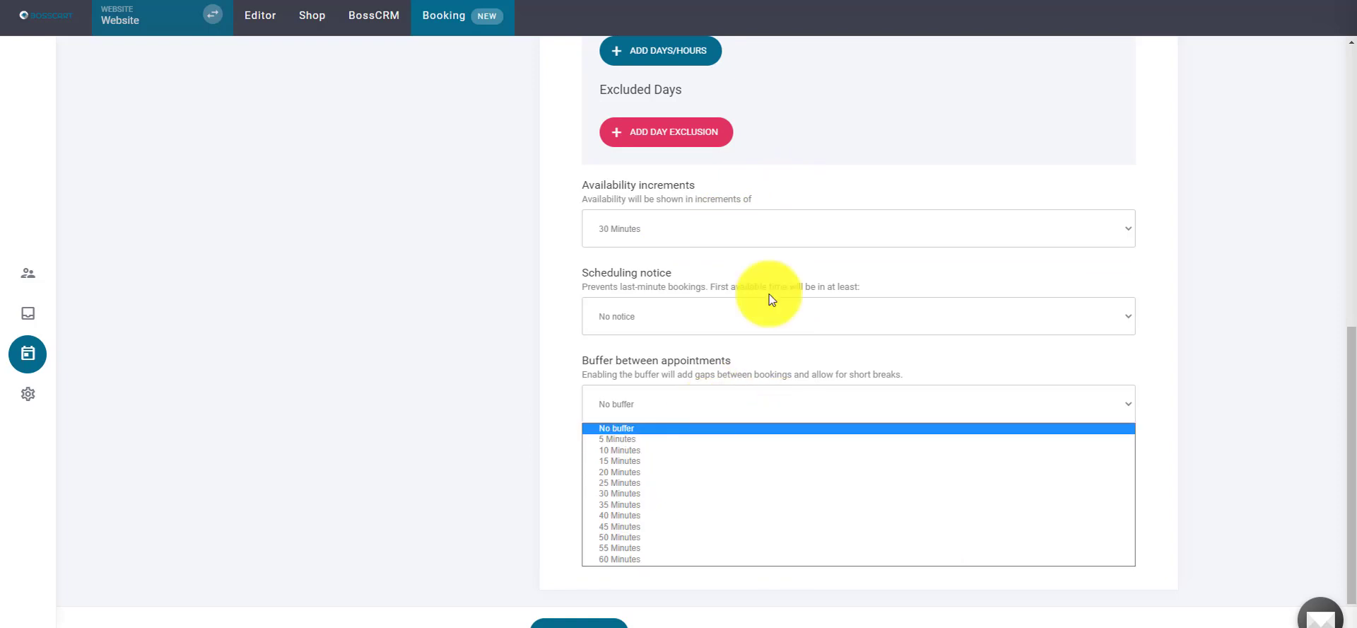
click(721, 235)
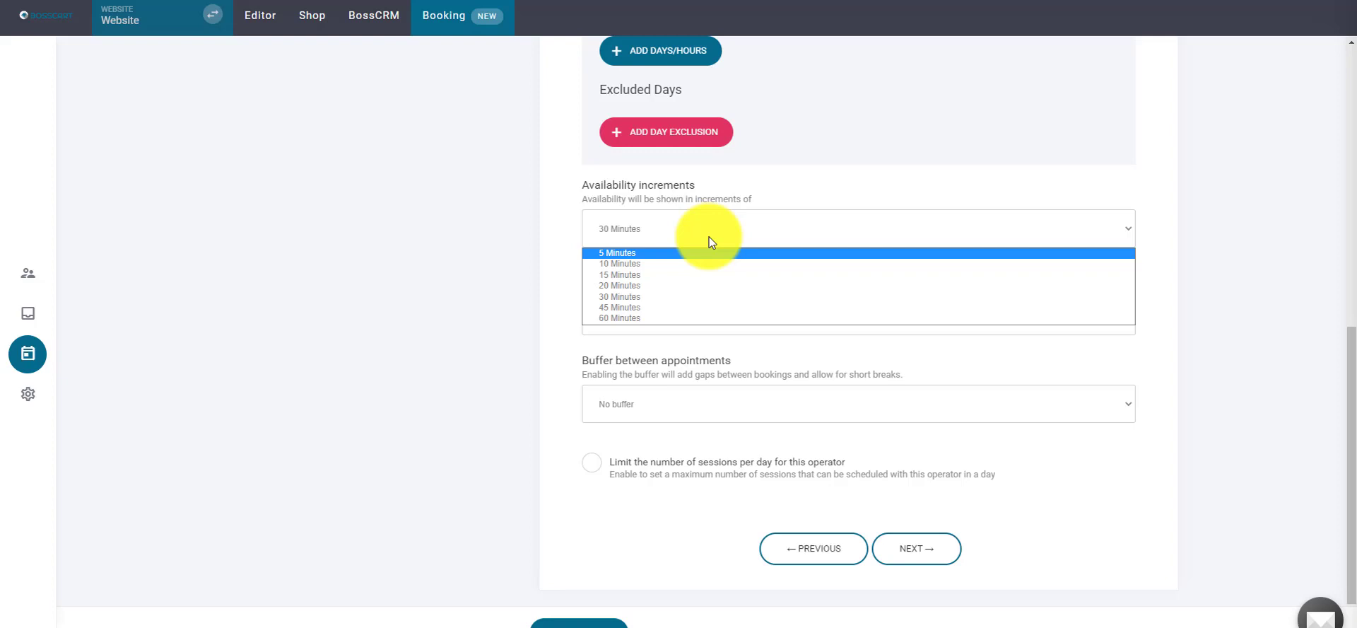
click(675, 253)
click(800, 229)
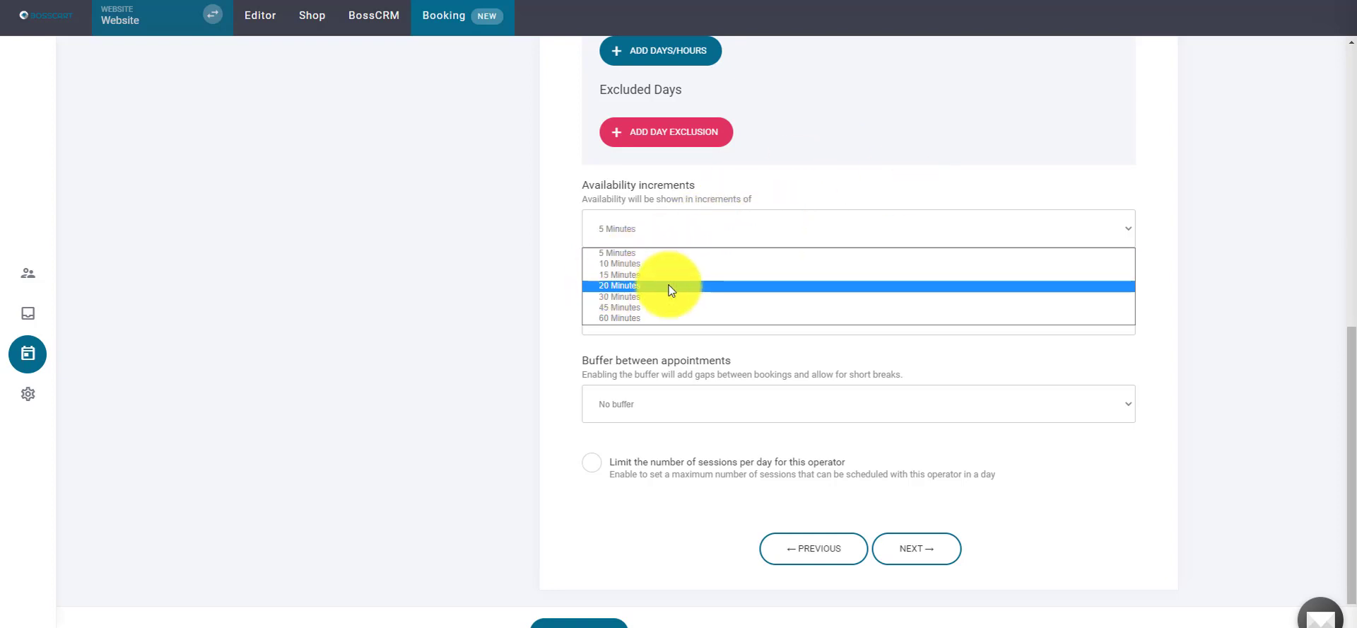
click(631, 297)
scroll(1301, 396, down, 1)
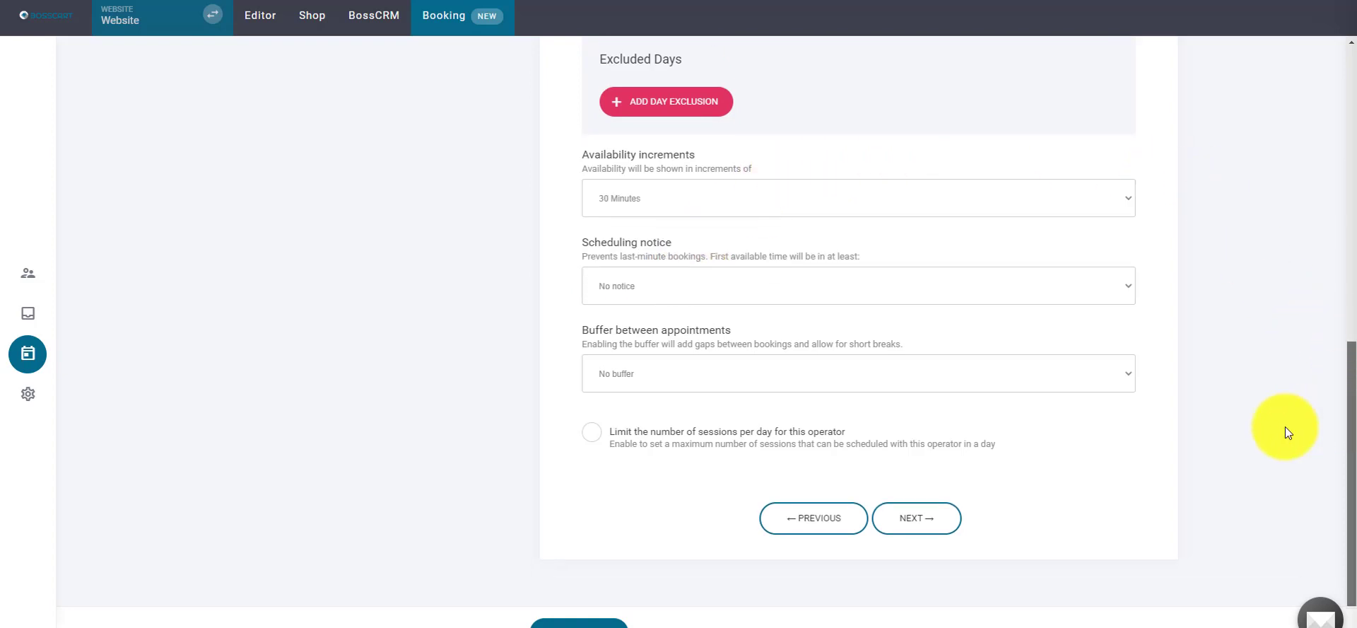
- Set scheduling notice to 24 Hours and the buffer between appointments to 30 Minutes
click(656, 280)
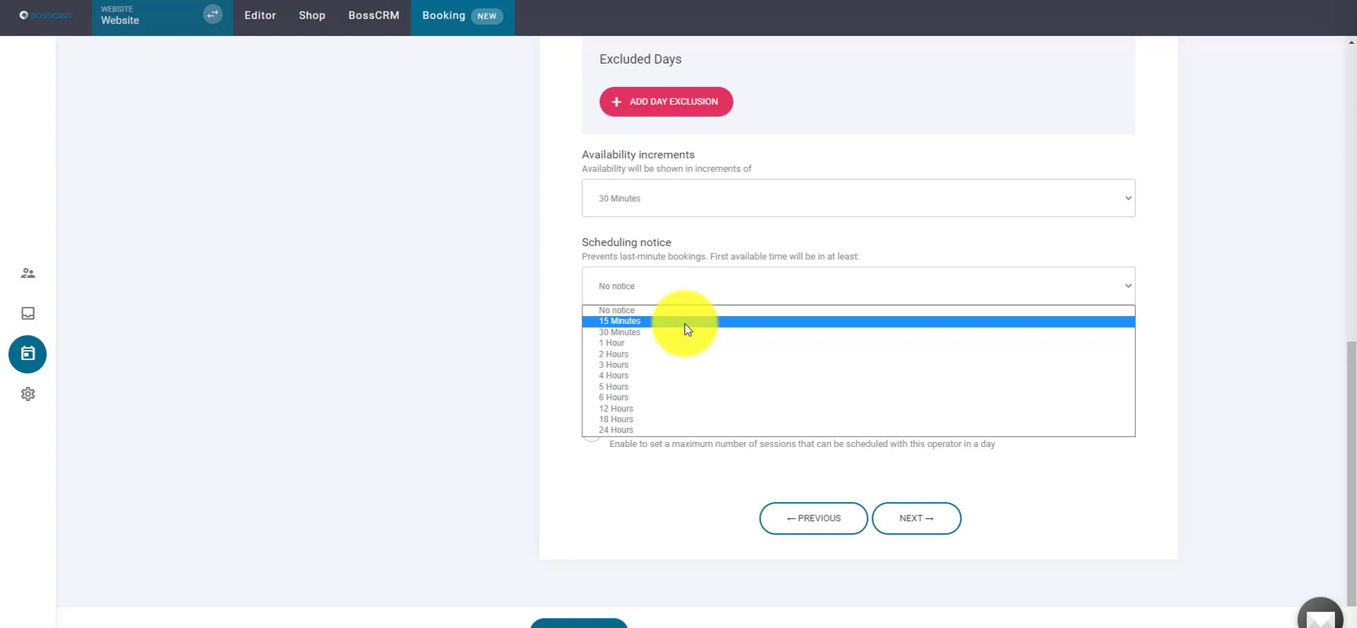
click(622, 429)
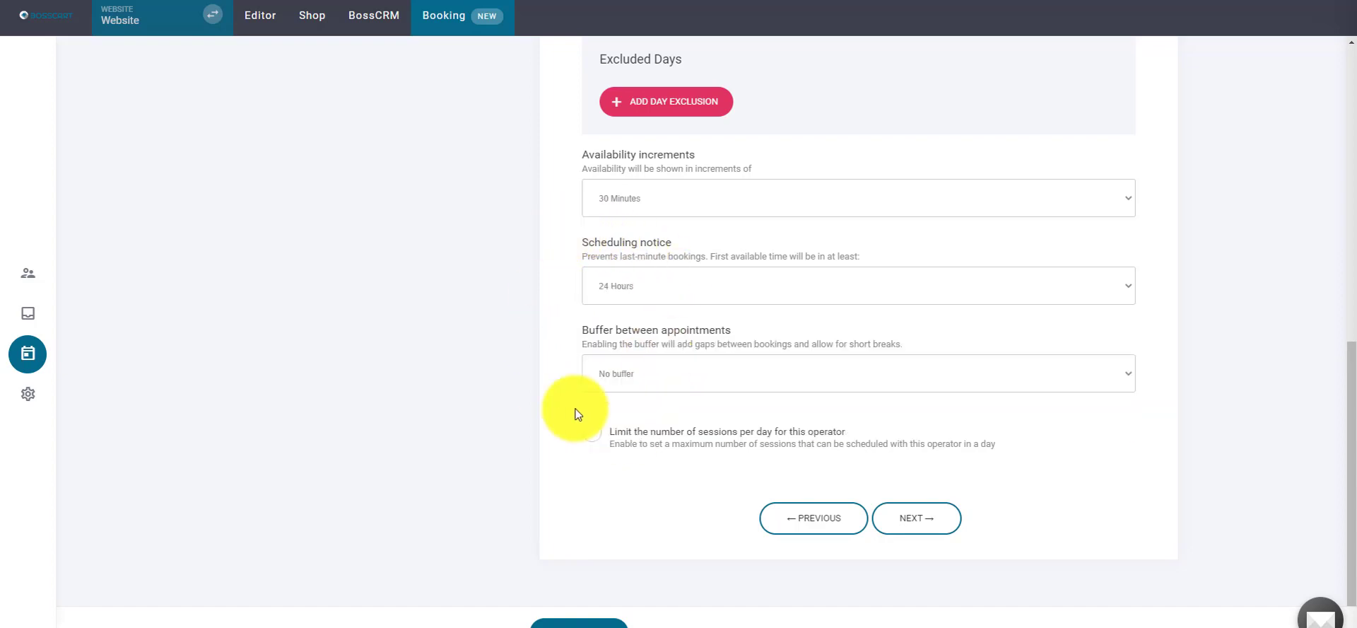
click(894, 373)
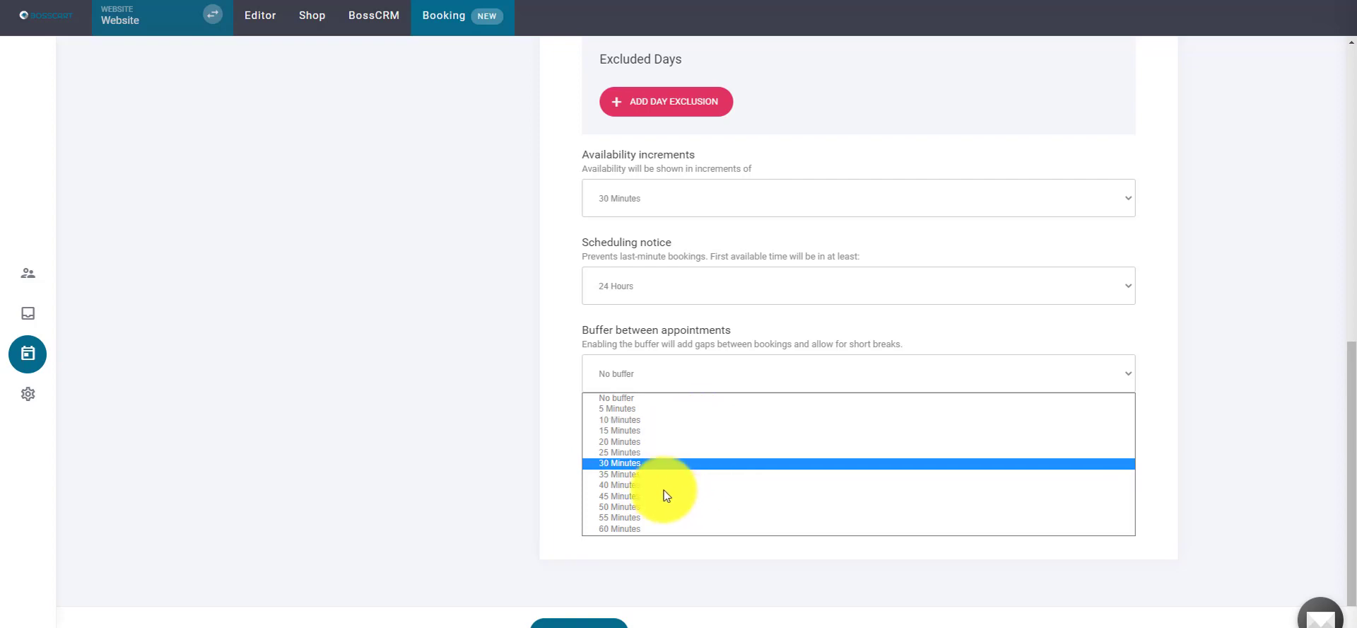
click(615, 464)
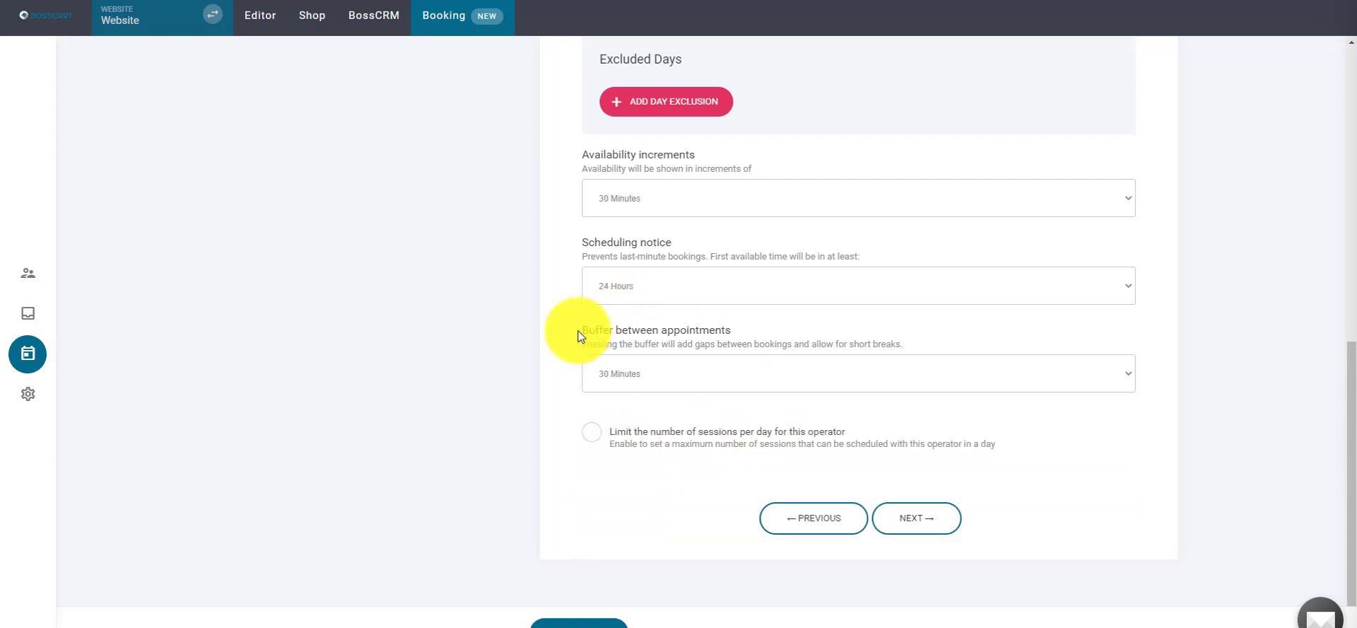
click(668, 440)
click(680, 451)
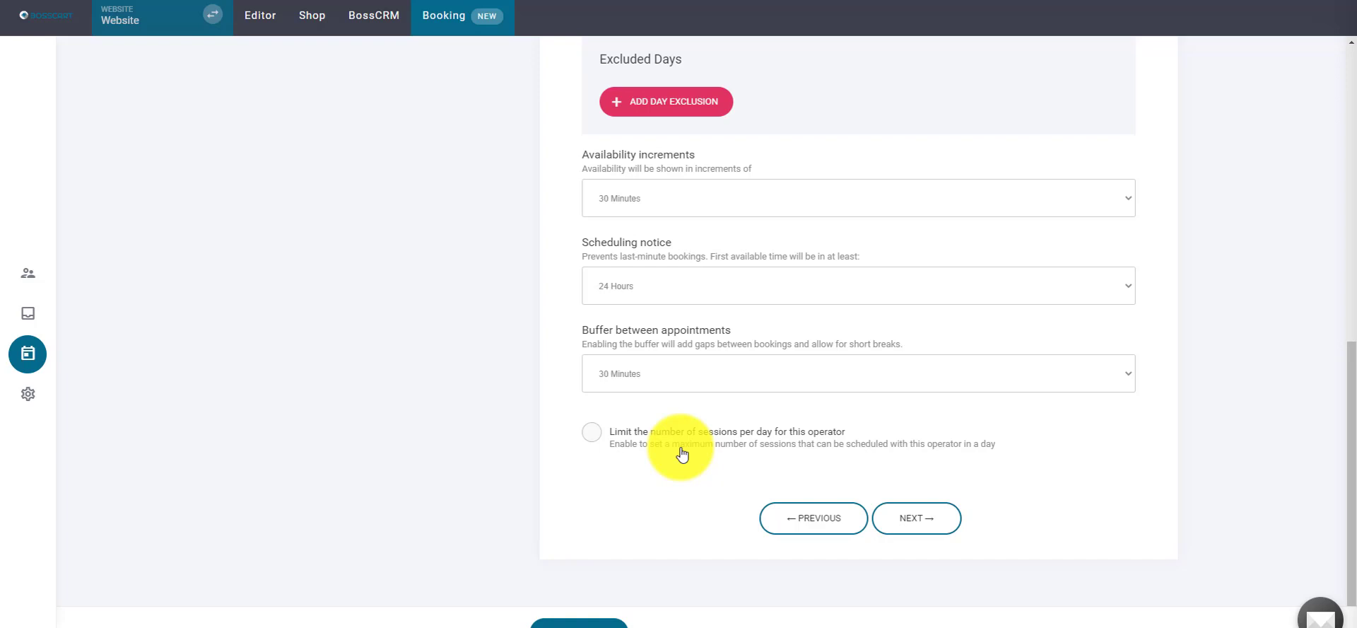
- Turn on the per-day session limit and set the maximum to 6 sessions
click(682, 455)
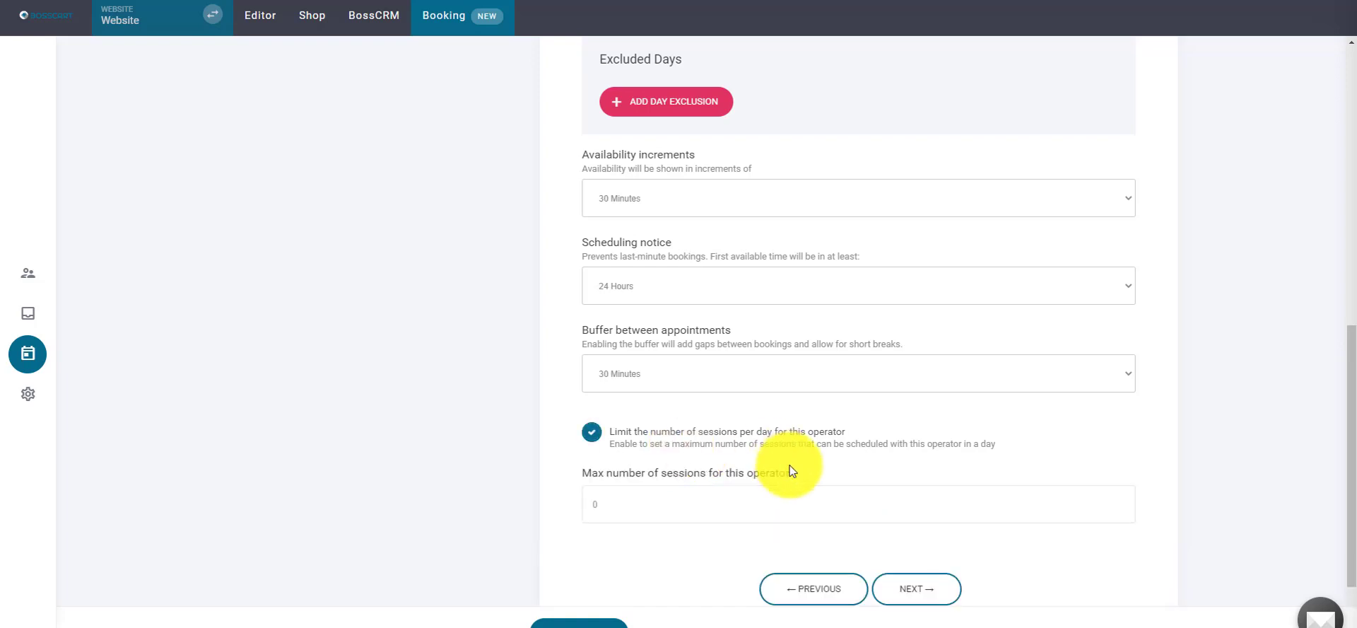
click(645, 506)
text(5)
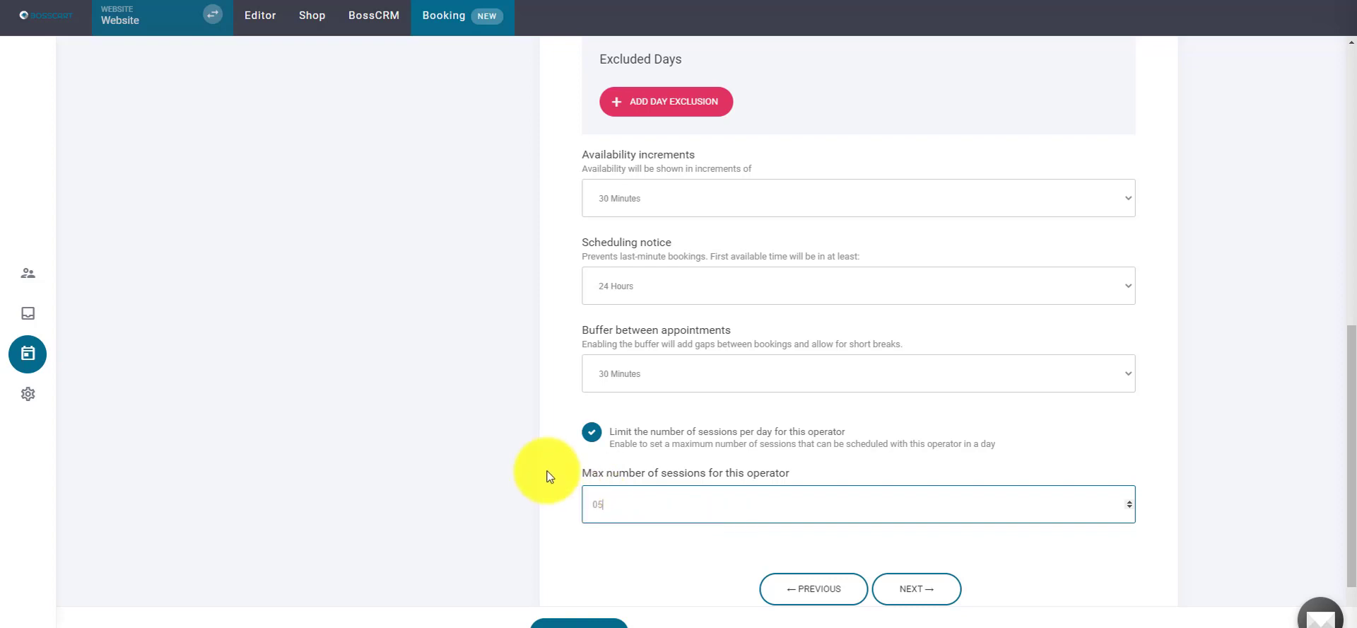
key(Up)
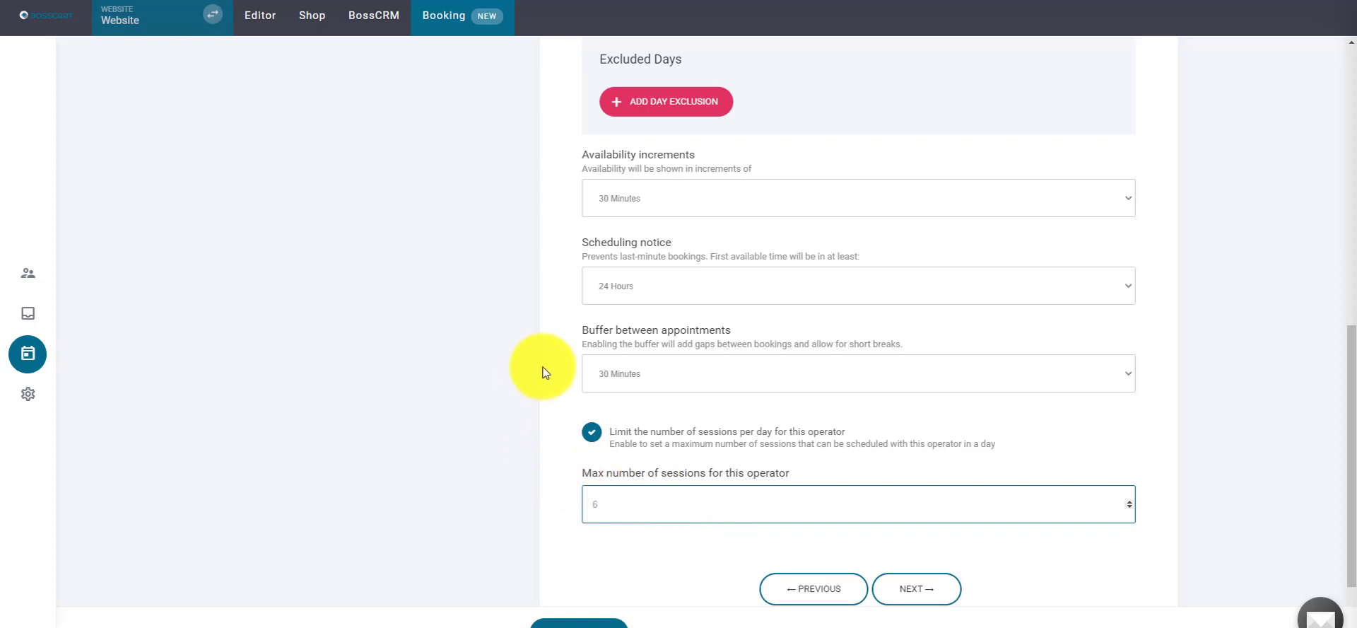
click(555, 352)
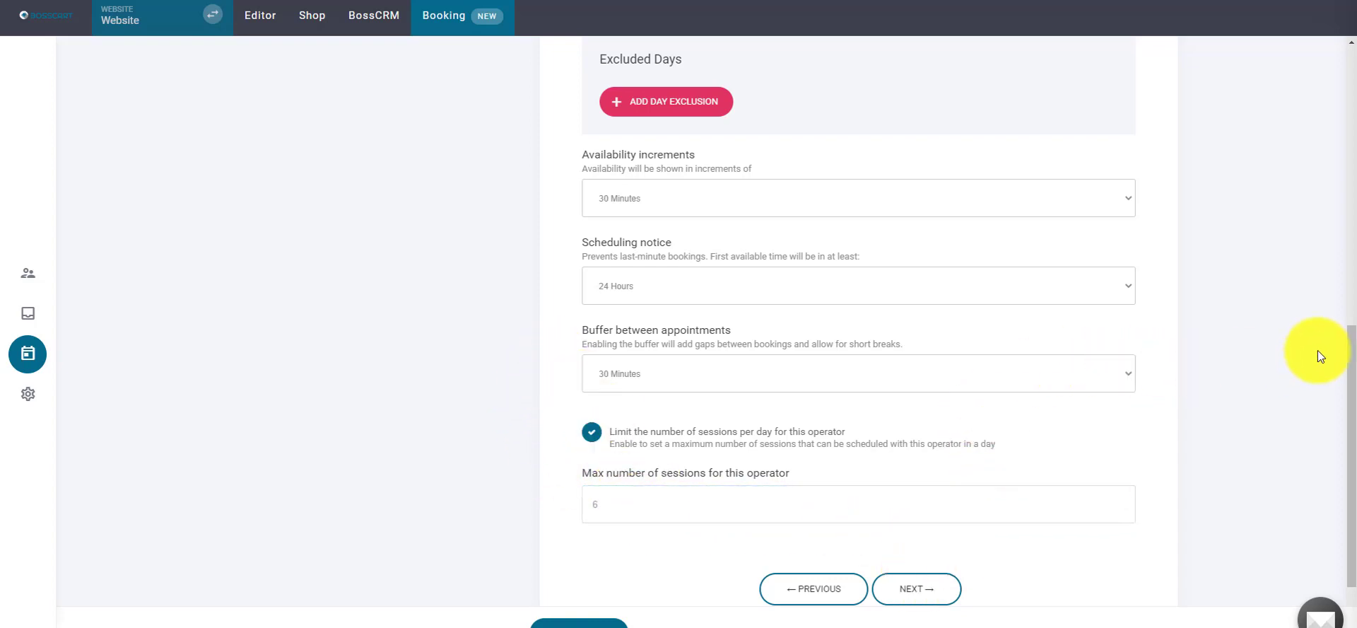
drag(1342, 323, 1265, 390)
- Advance to the Form Questions step and open the form questions editor
click(906, 516)
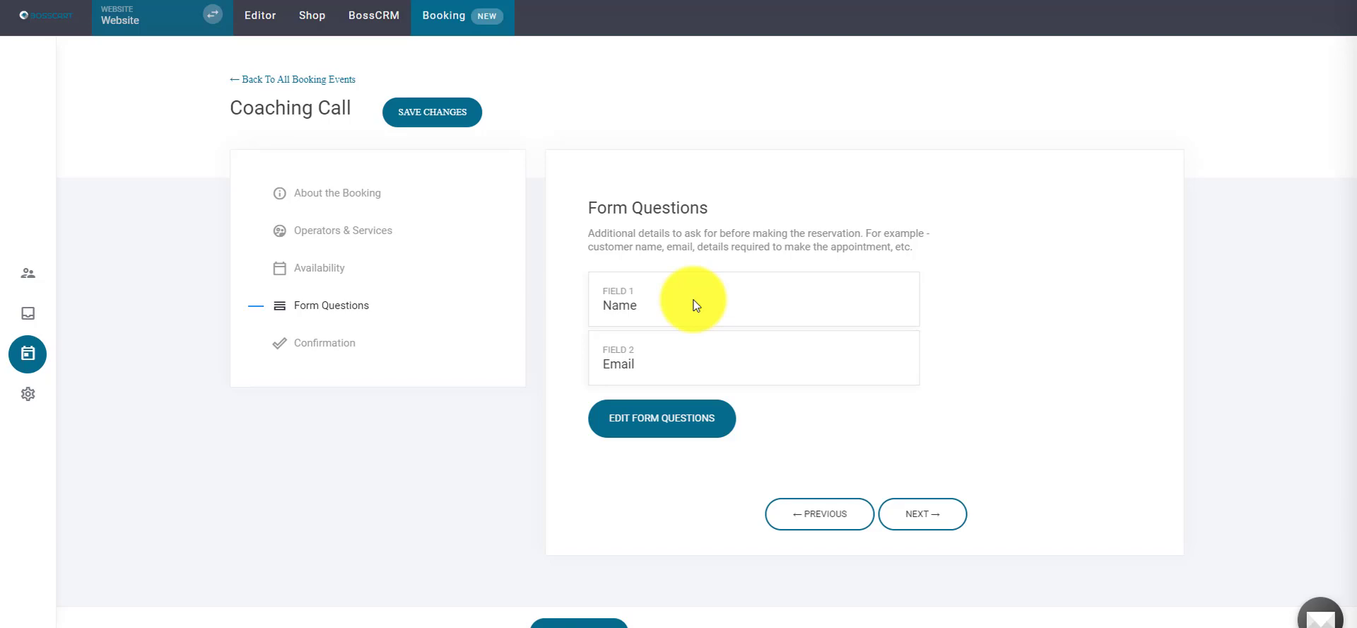
click(647, 410)
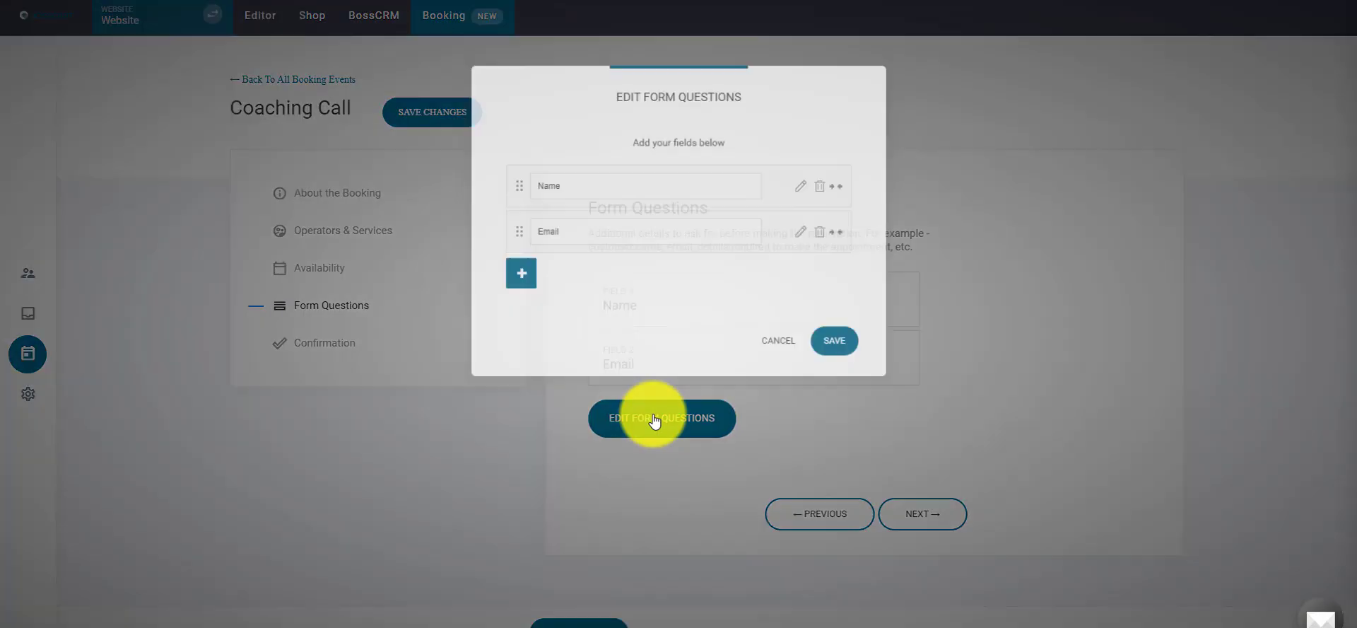
drag(748, 91, 1190, 173)
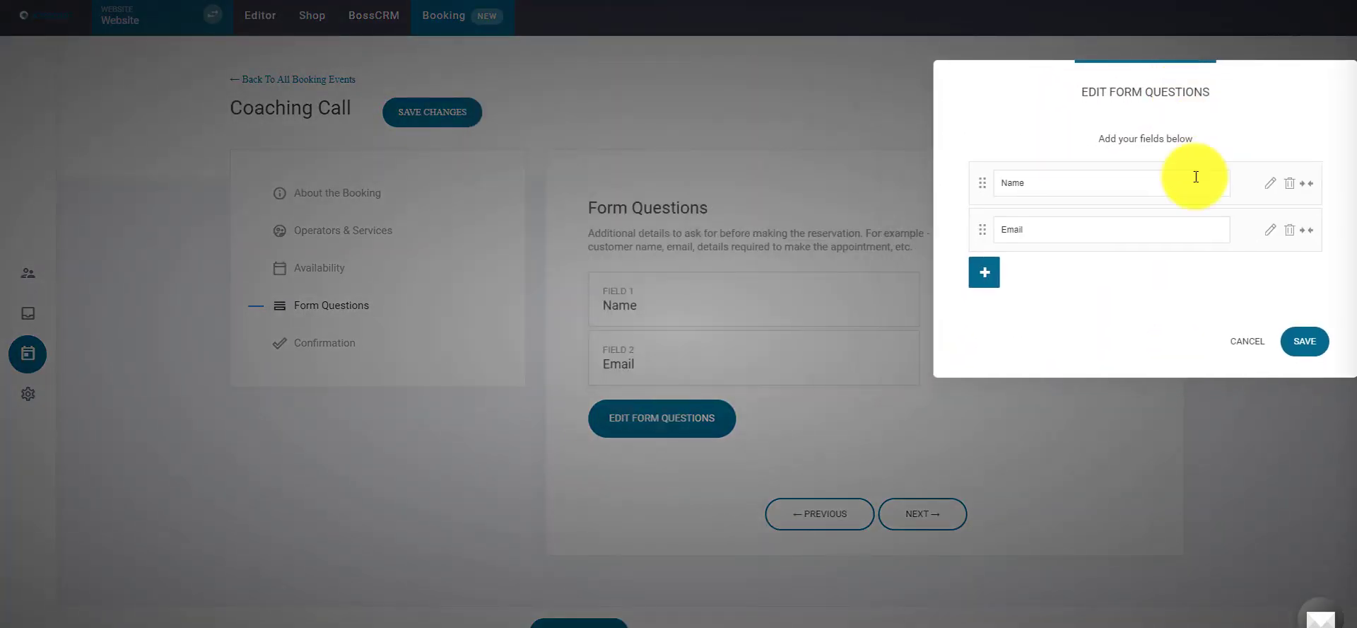
drag(1141, 83, 1067, 63)
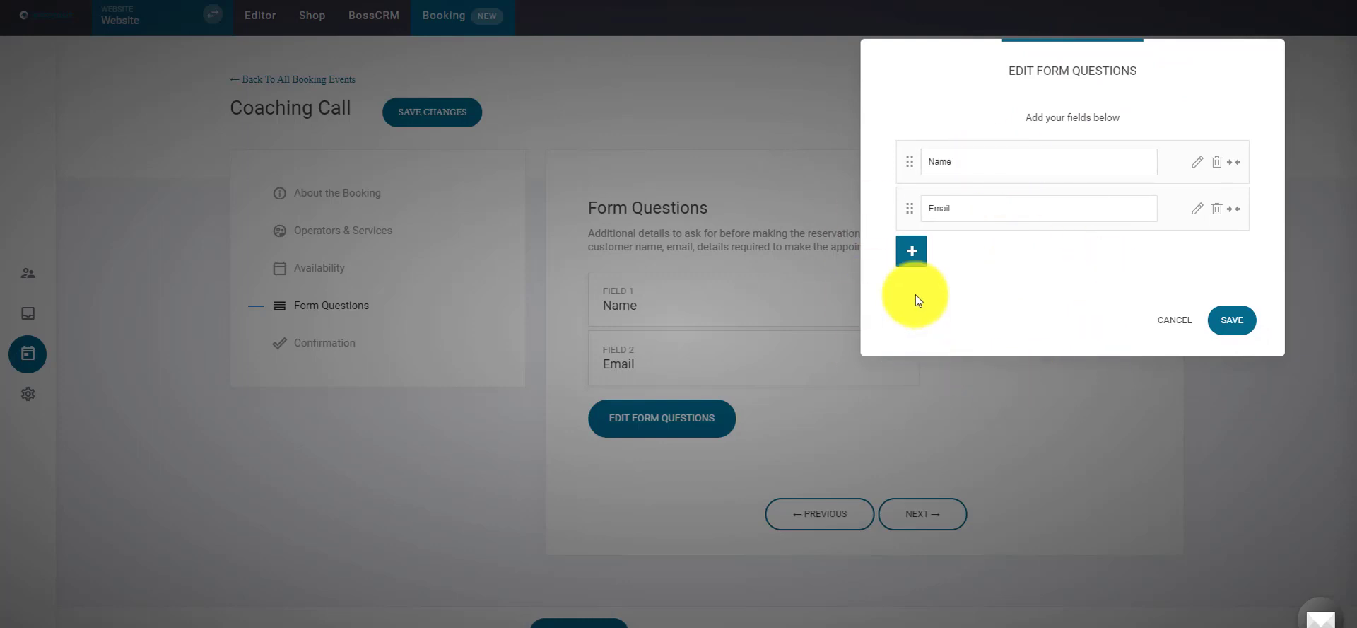
- Add Section and Google reCAPTCHA fields to the form and save it
click(912, 252)
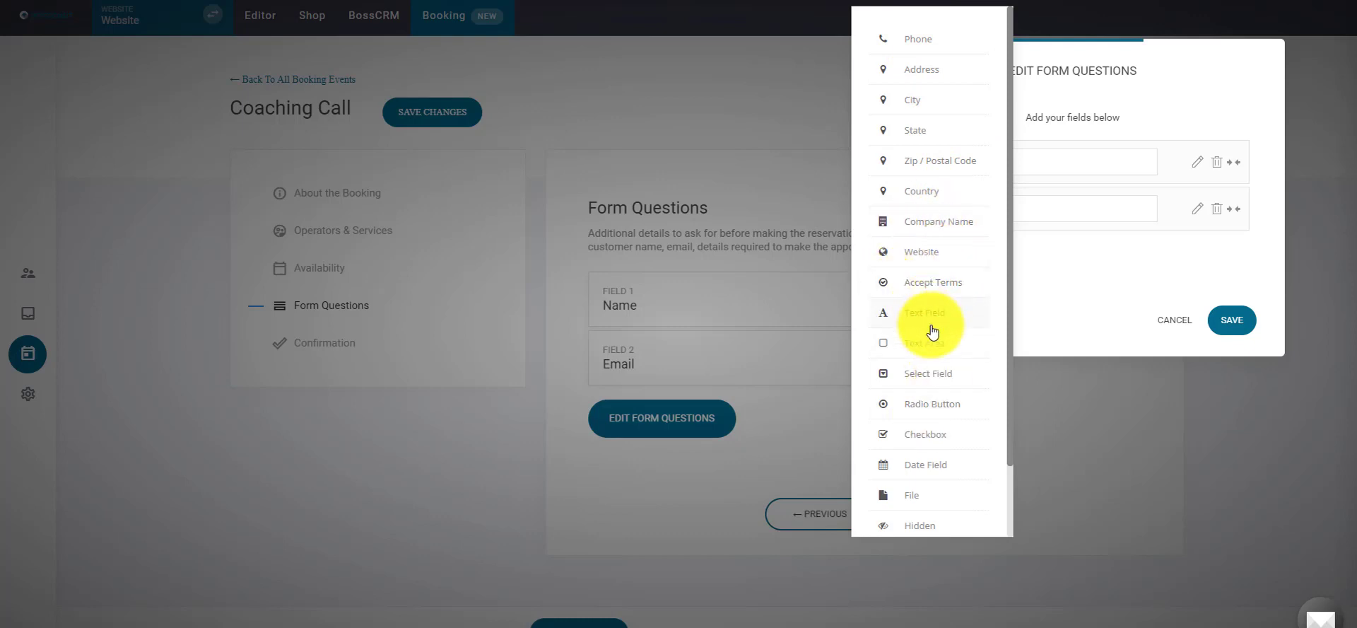
scroll(912, 353, down, 2)
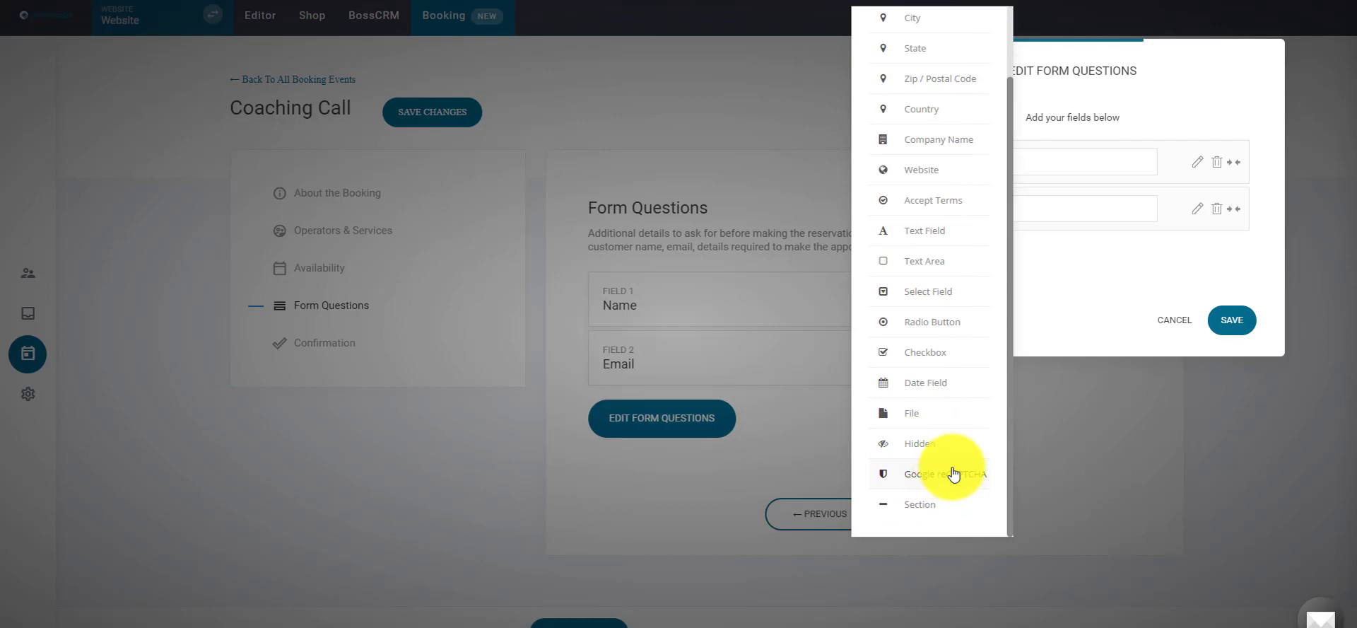
click(912, 506)
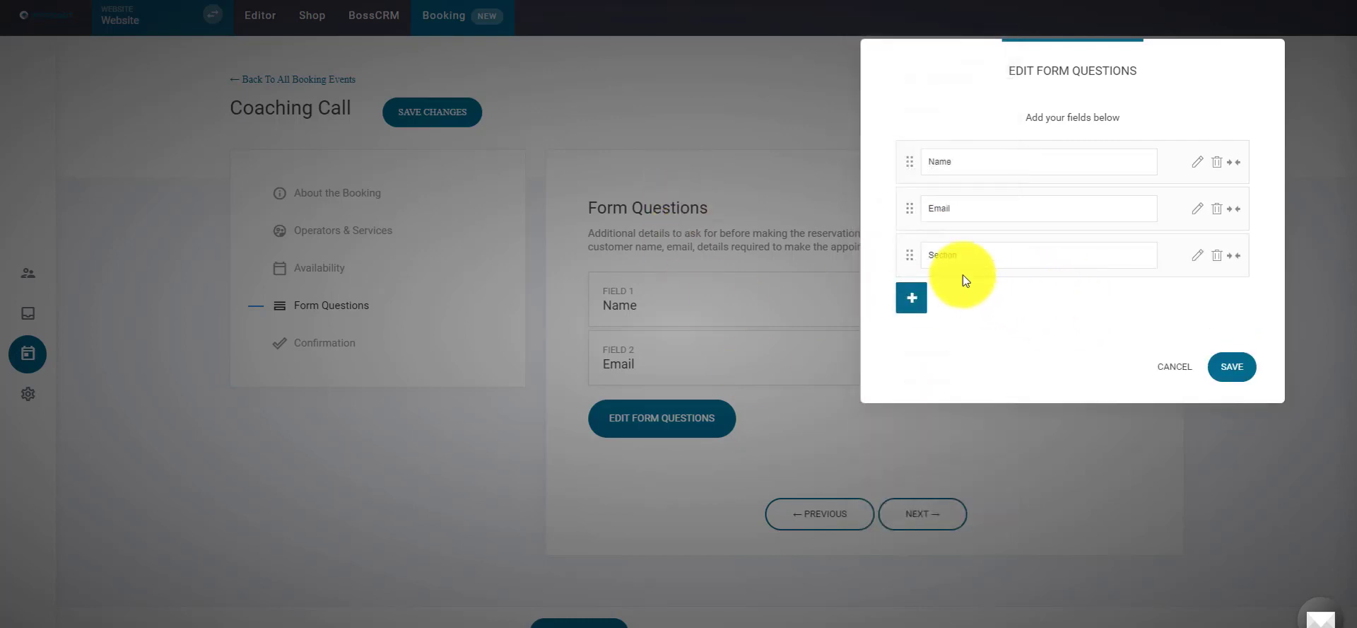
click(911, 298)
scroll(912, 325, down, 2)
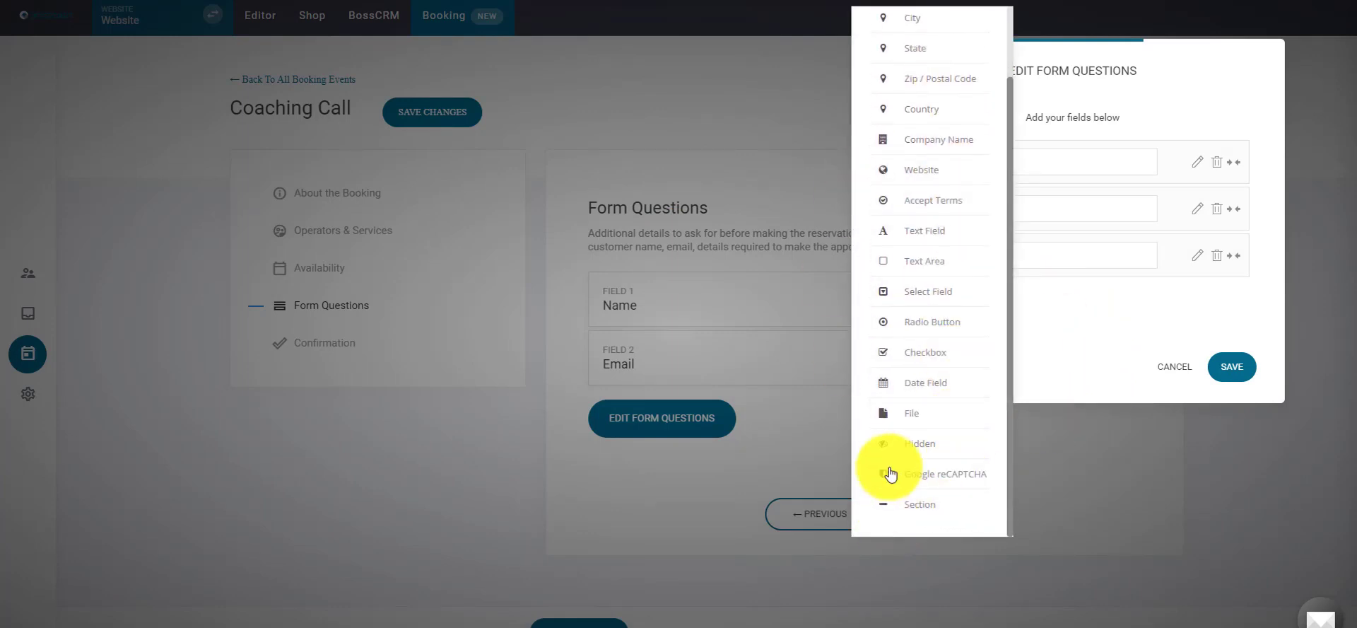
click(942, 480)
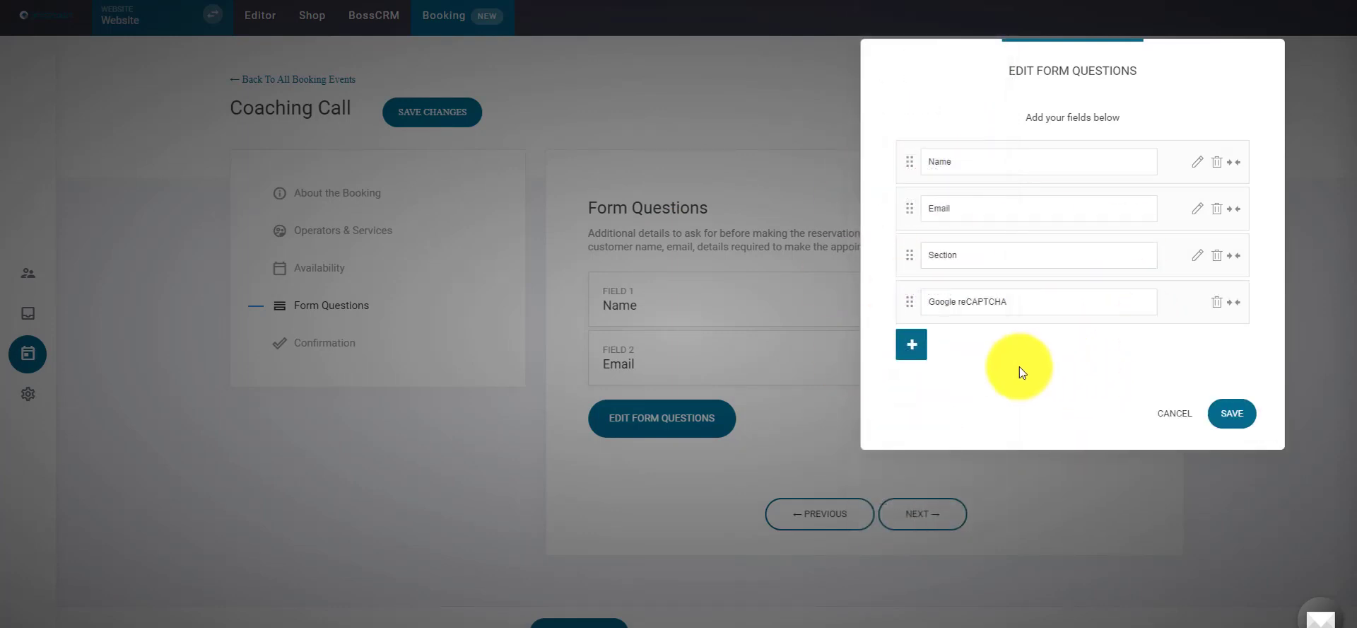
click(911, 345)
scroll(934, 360, down, 3)
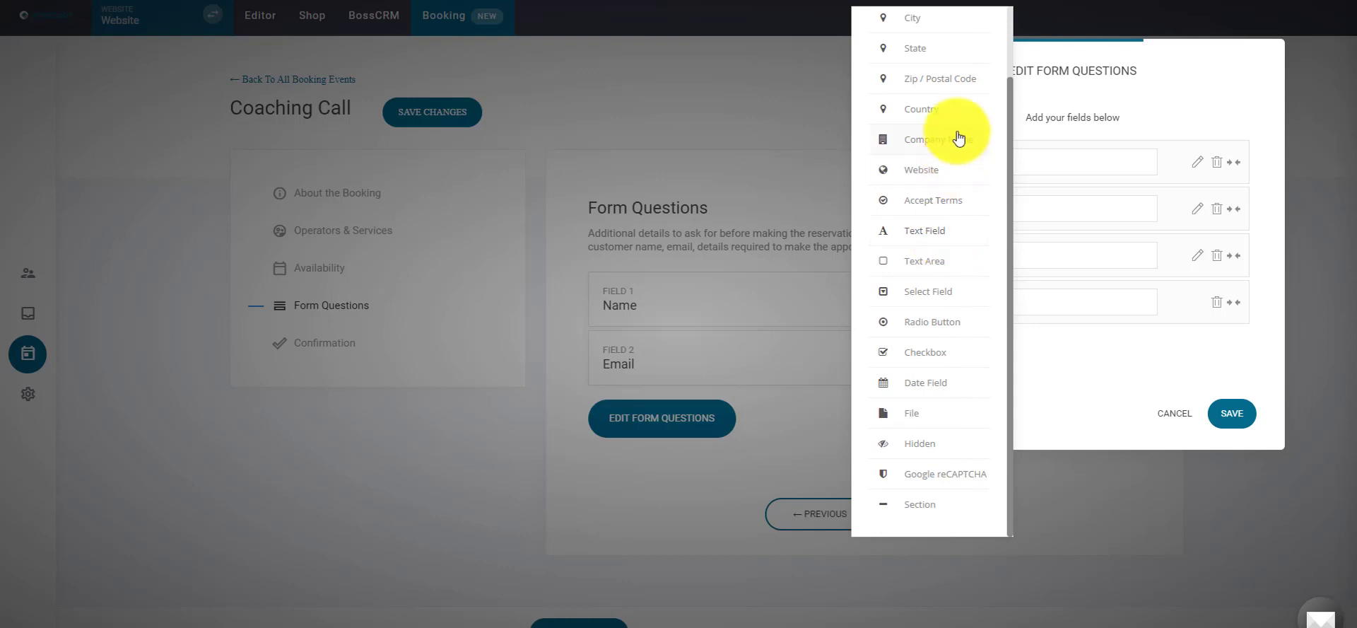
scroll(961, 163, up, 2)
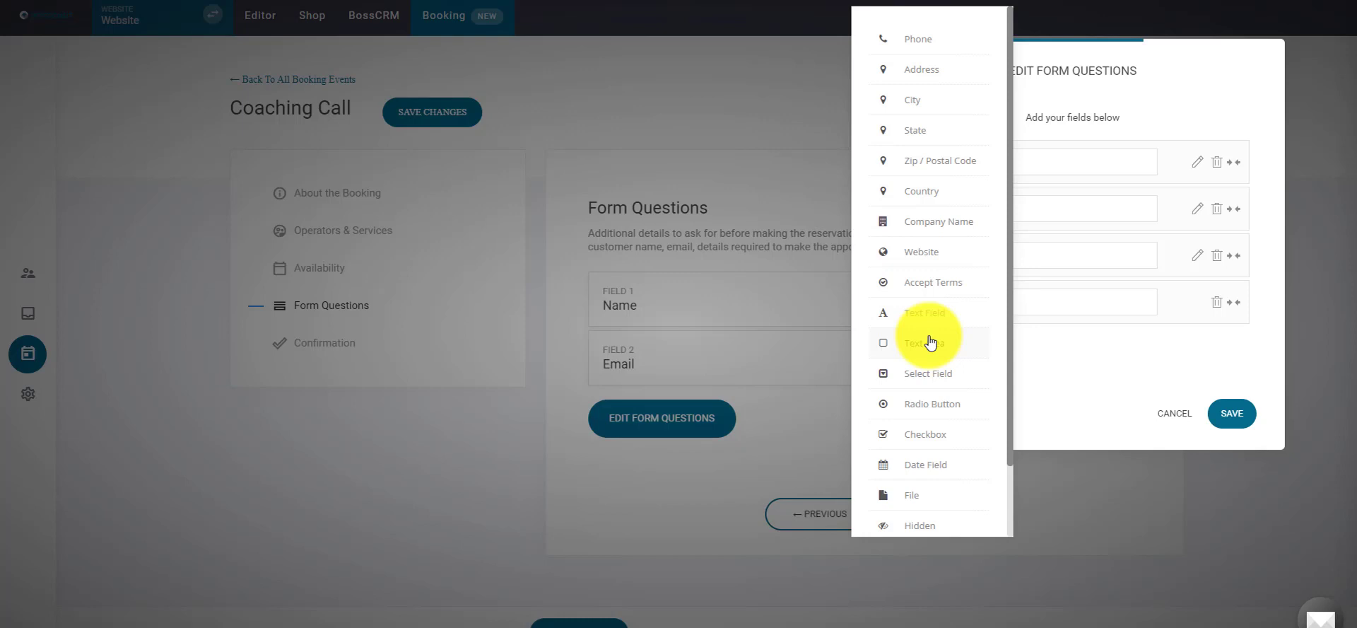
click(1106, 376)
click(1232, 422)
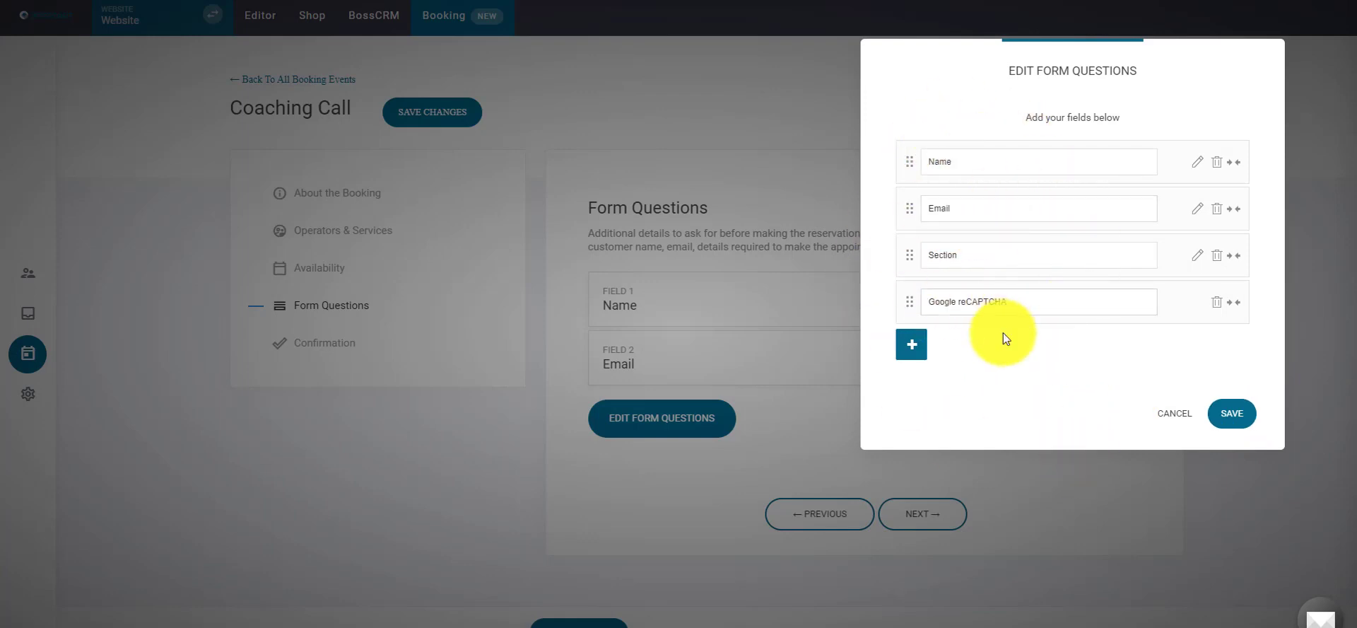
click(1232, 413)
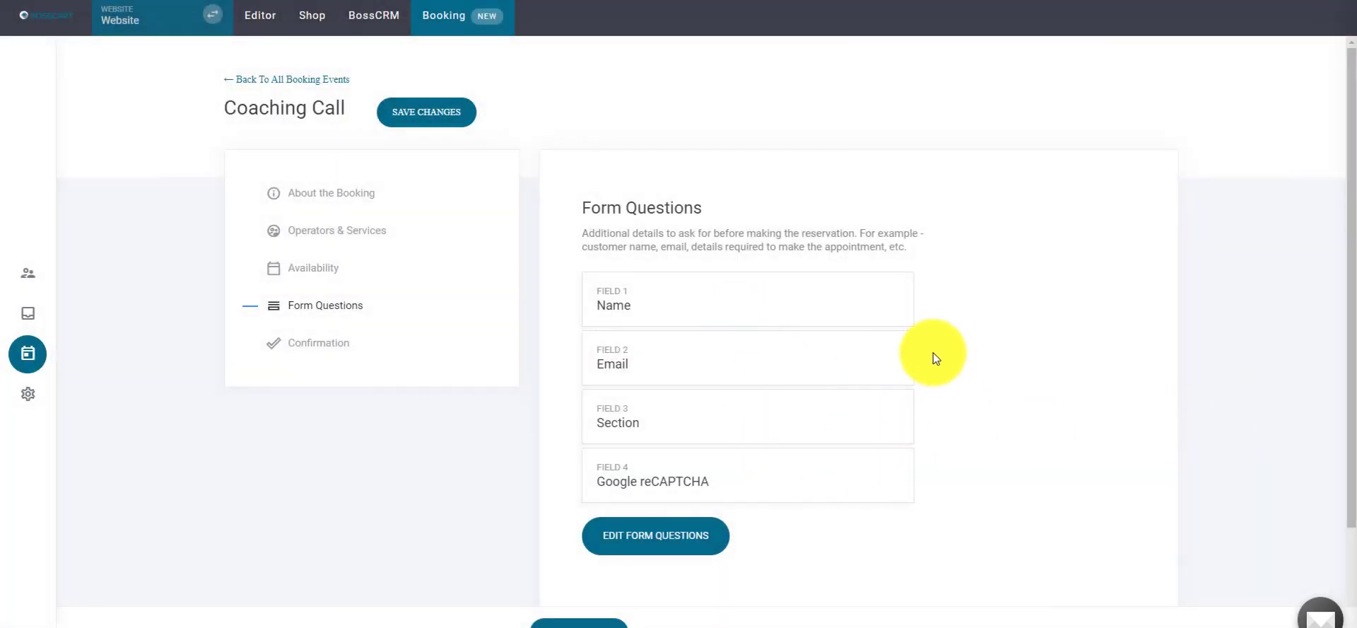
- On the Confirmation step, set the header to 'Success! Your booking has been made'
scroll(919, 367, down, 2)
click(928, 516)
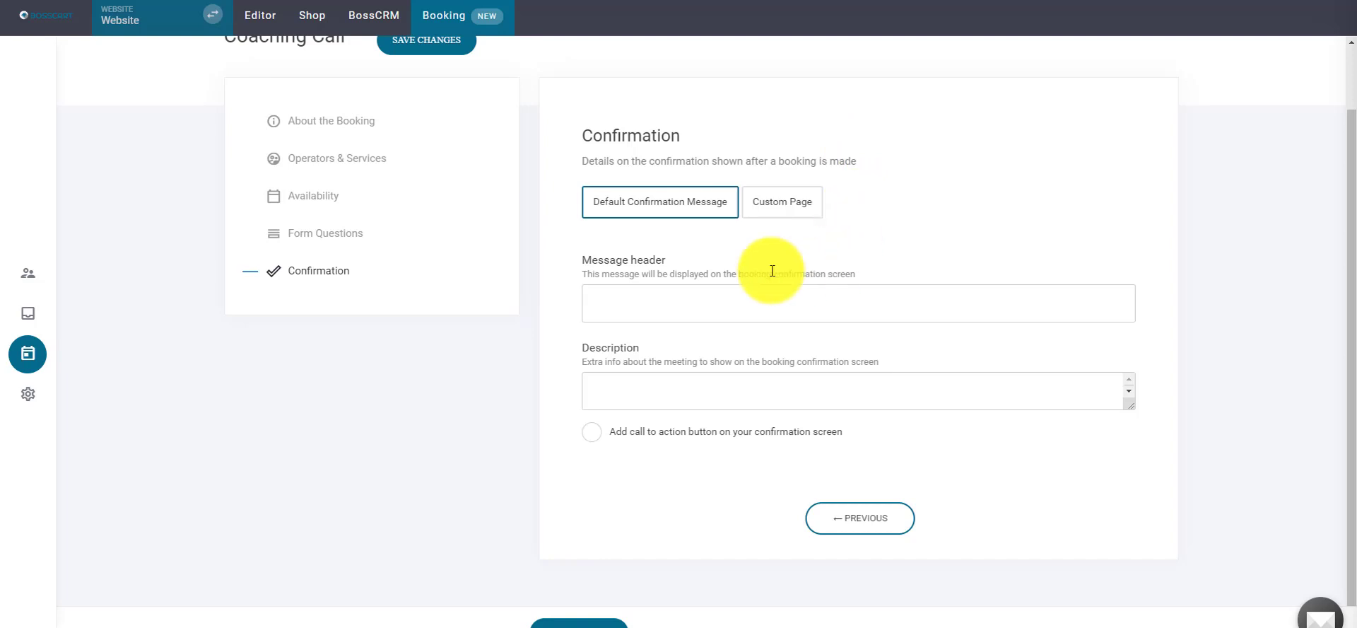
click(751, 290)
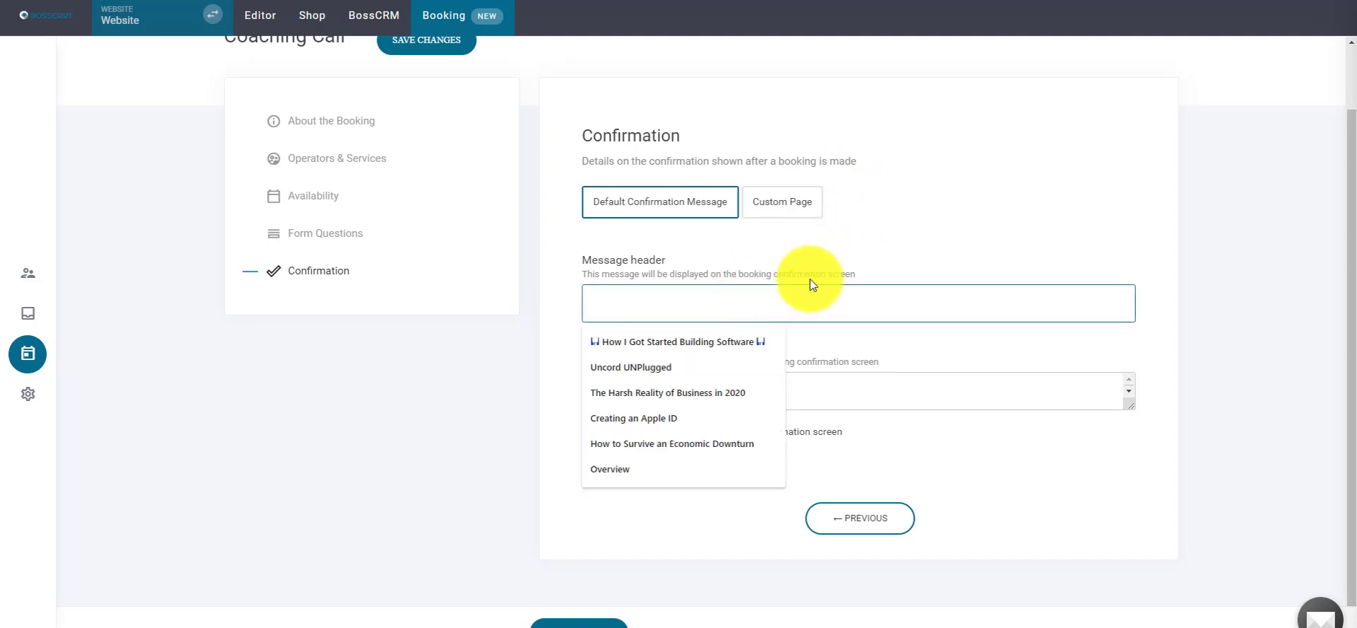
text(Thank you)
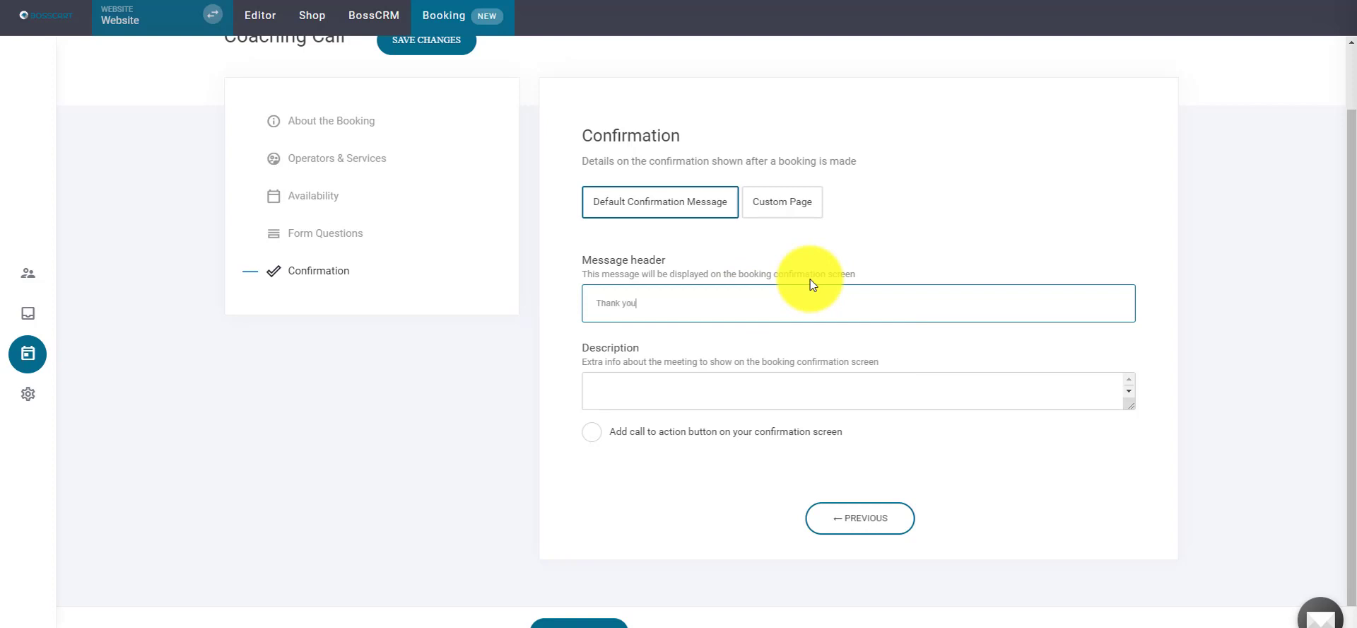
key(BackSpace)
key(BackSpace)
key(BackSpace)
key(BackSpace)
key(BackSpace)
key(BackSpace)
key(BackSpace)
key(BackSpace)
key(BackSpace)
text(Success! YOur)
key(BackSpace)
key(BackSpace)
key(BackSpace)
key(BackSpace)
text(our booking has been made)
- Write the description 'Be on the lookout for a calendar invite :)', fixing typos
click(813, 372)
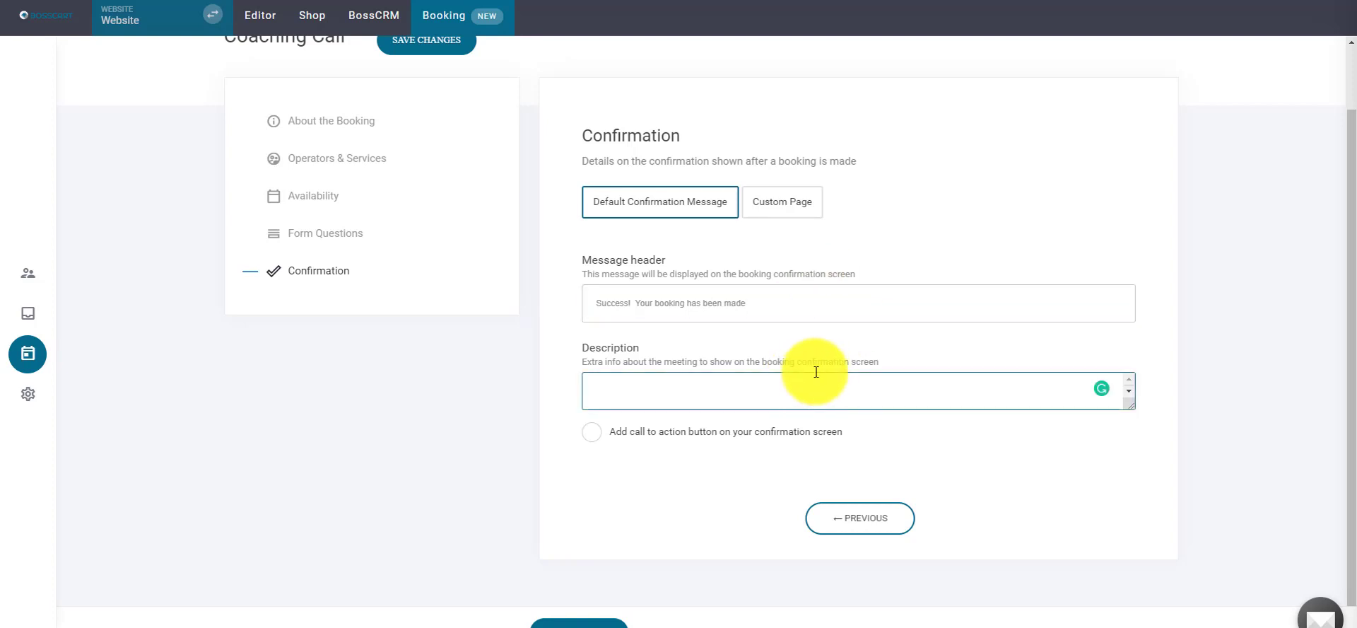
text(Be on the look out for a caln)
text(ndar invite :O)
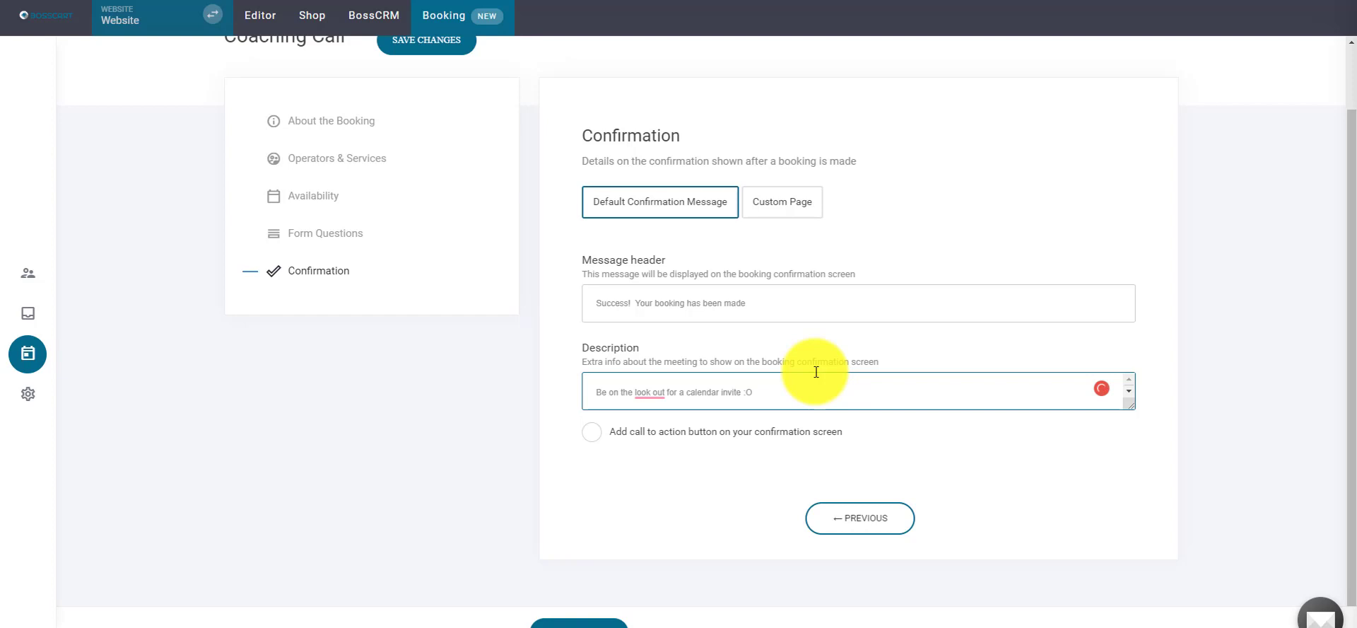
key(BackSpace)
text())
mouse_move(649, 391)
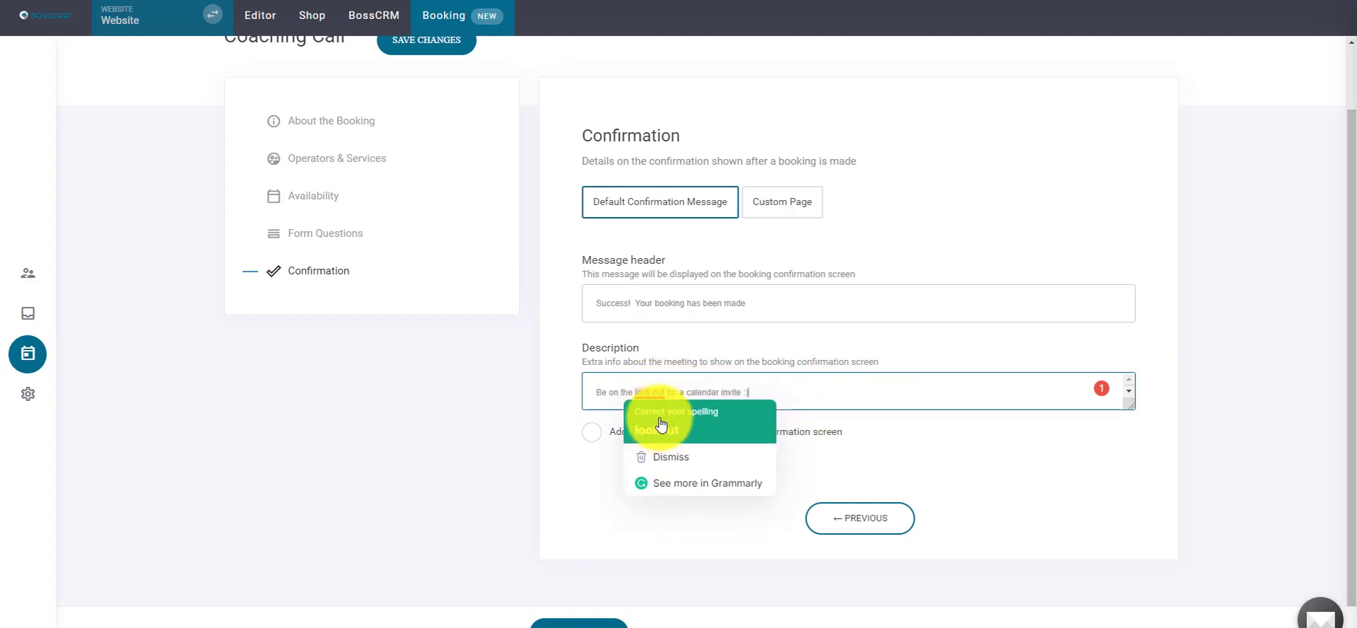
click(661, 424)
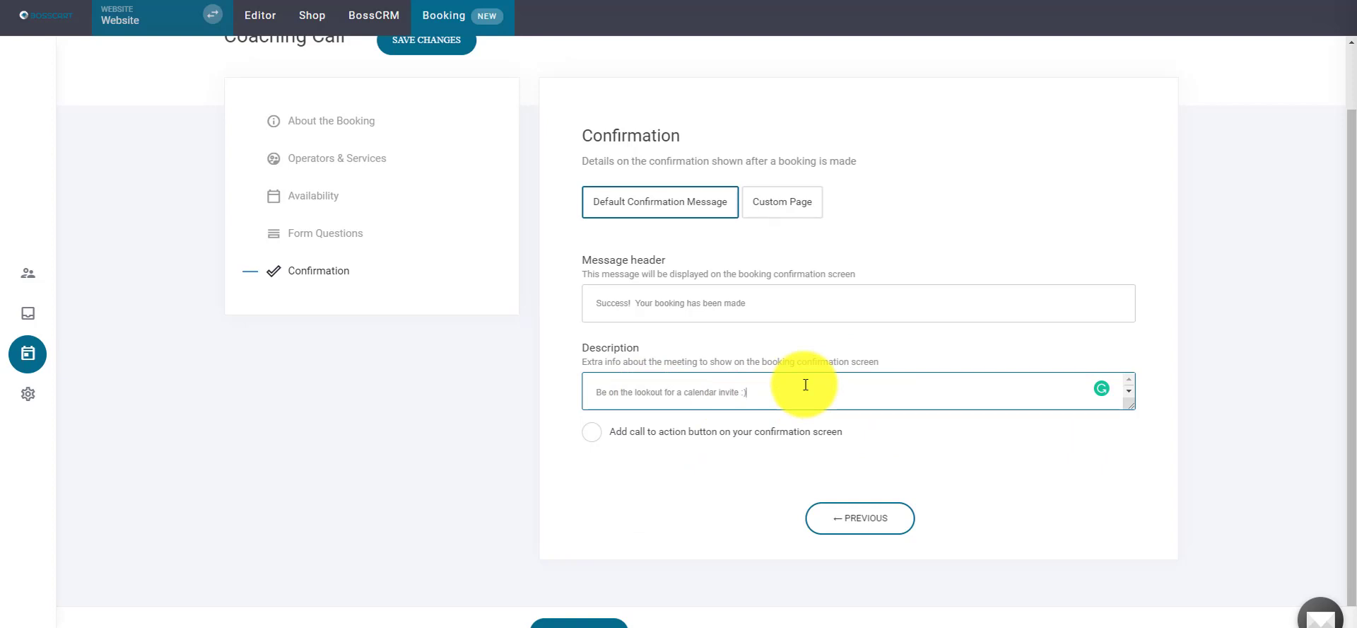
- Try a 'Download this free resource' call-to-action, then remove it and choose Custom Page
click(593, 440)
click(751, 498)
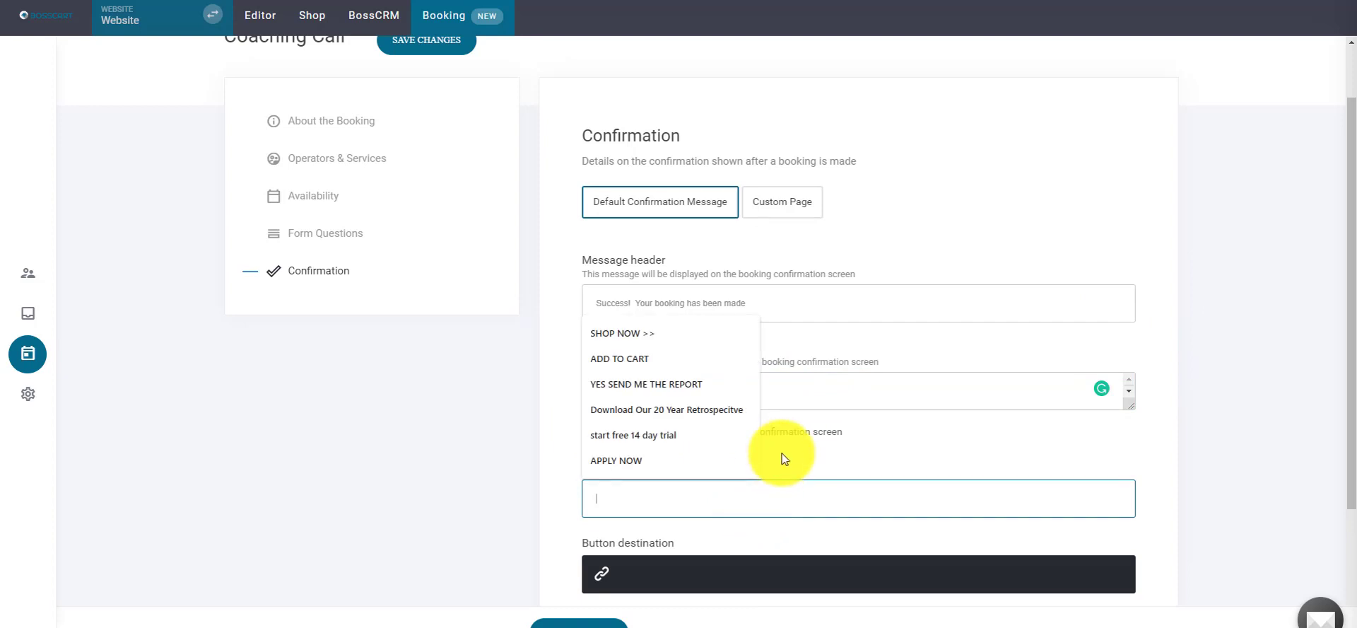
text(Down)
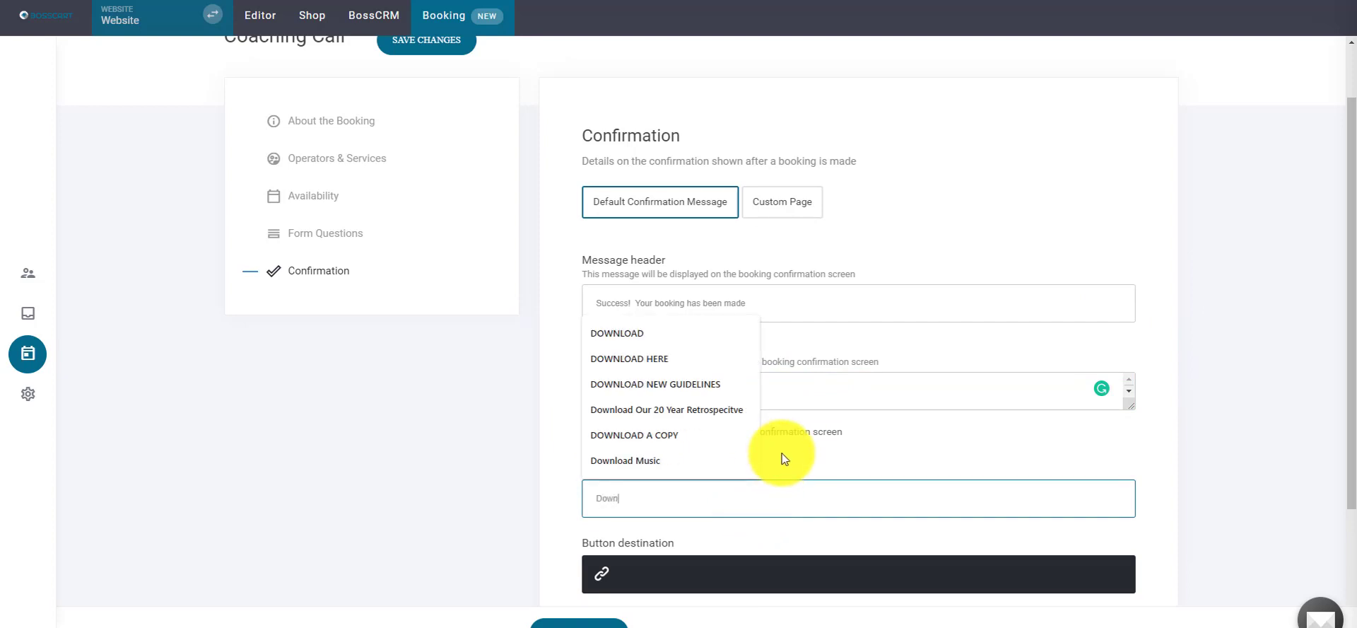
text(load this f)
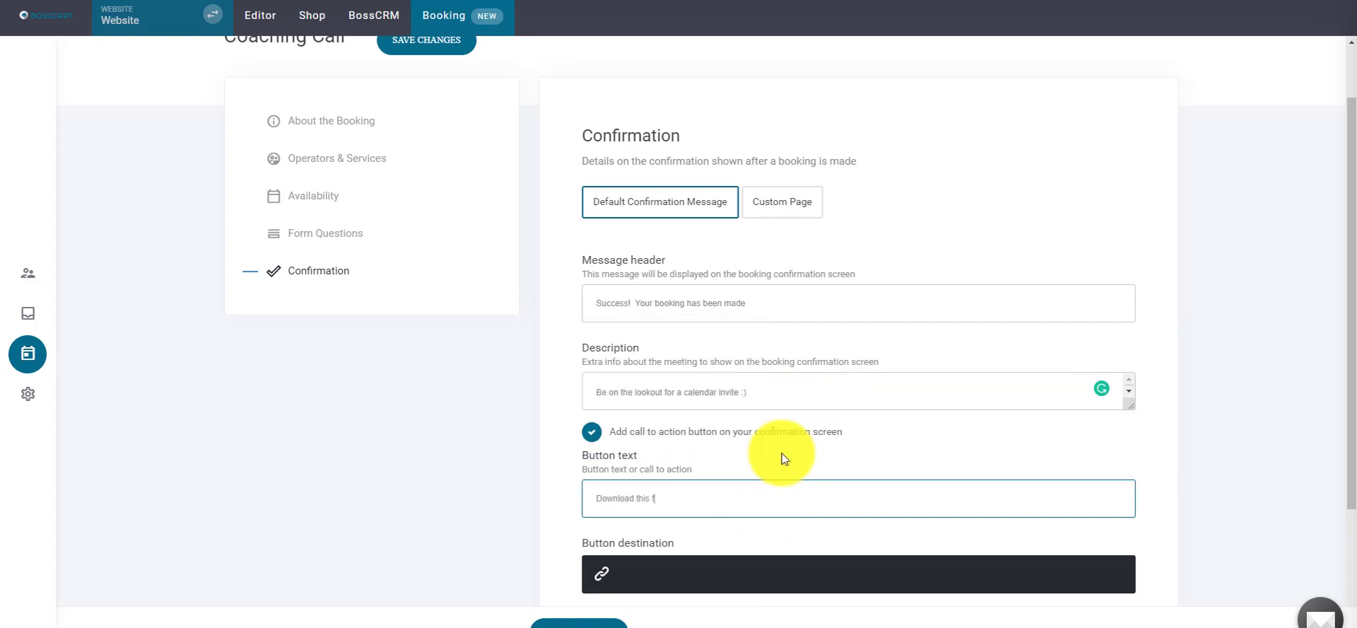
text(ree resource)
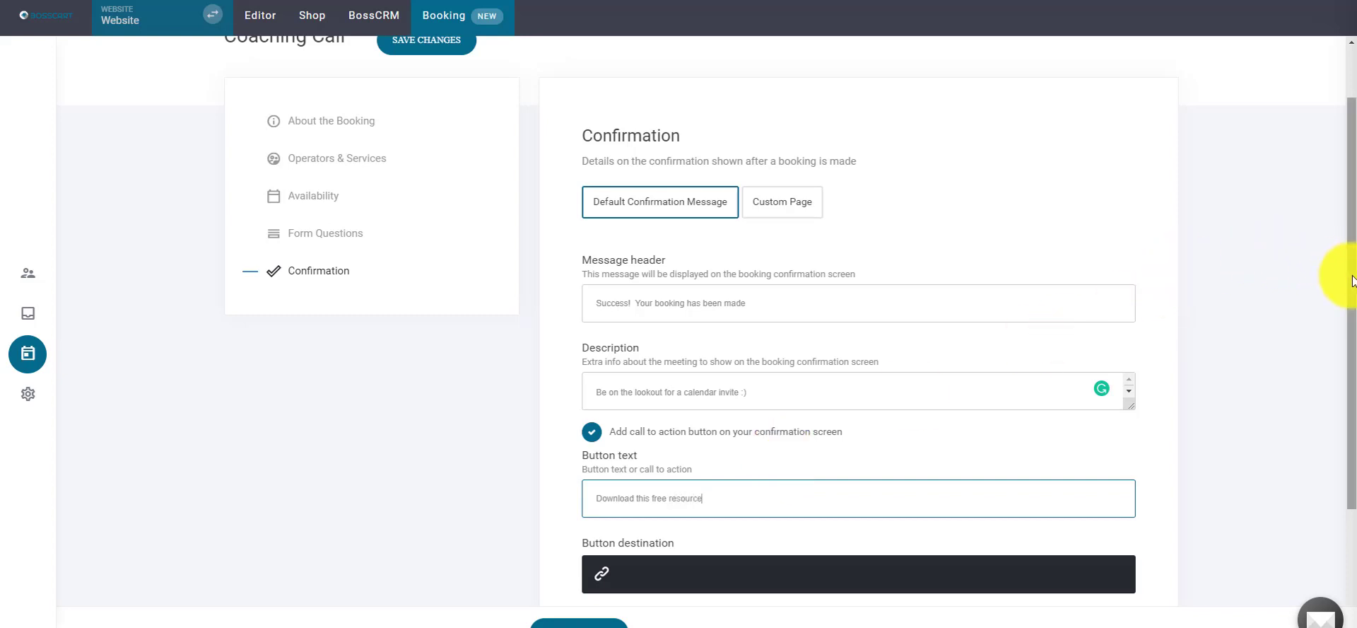
scroll(1315, 332, down, 2)
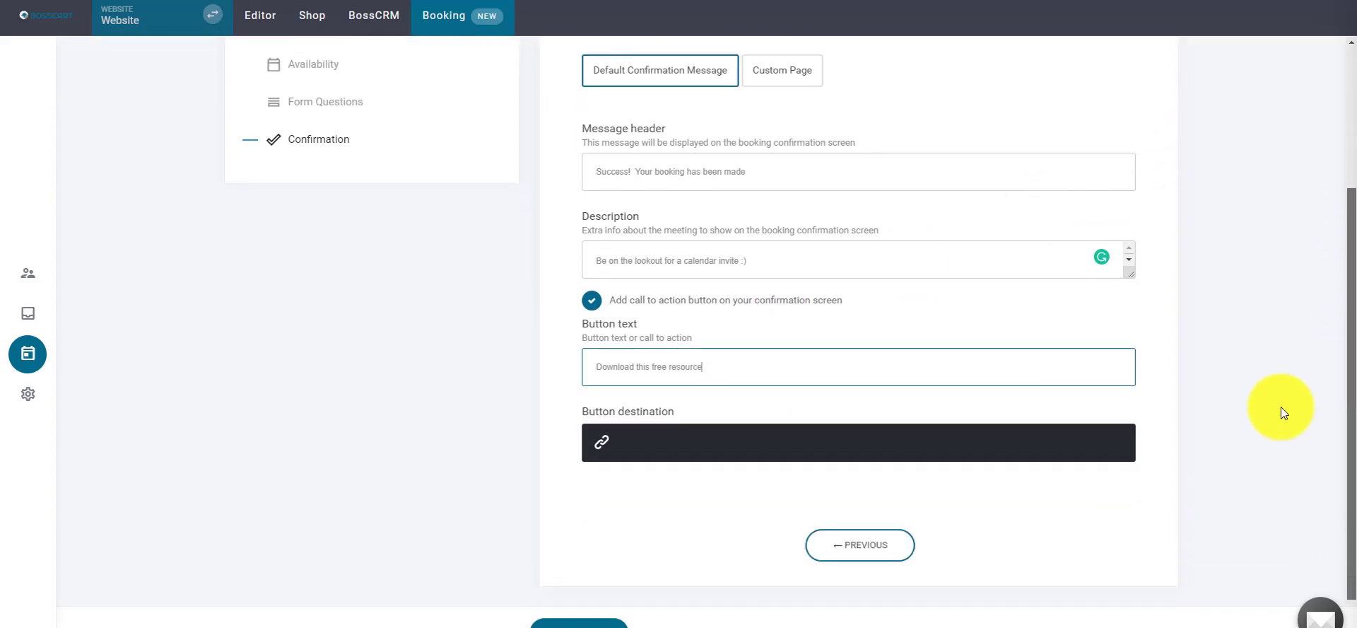
click(680, 440)
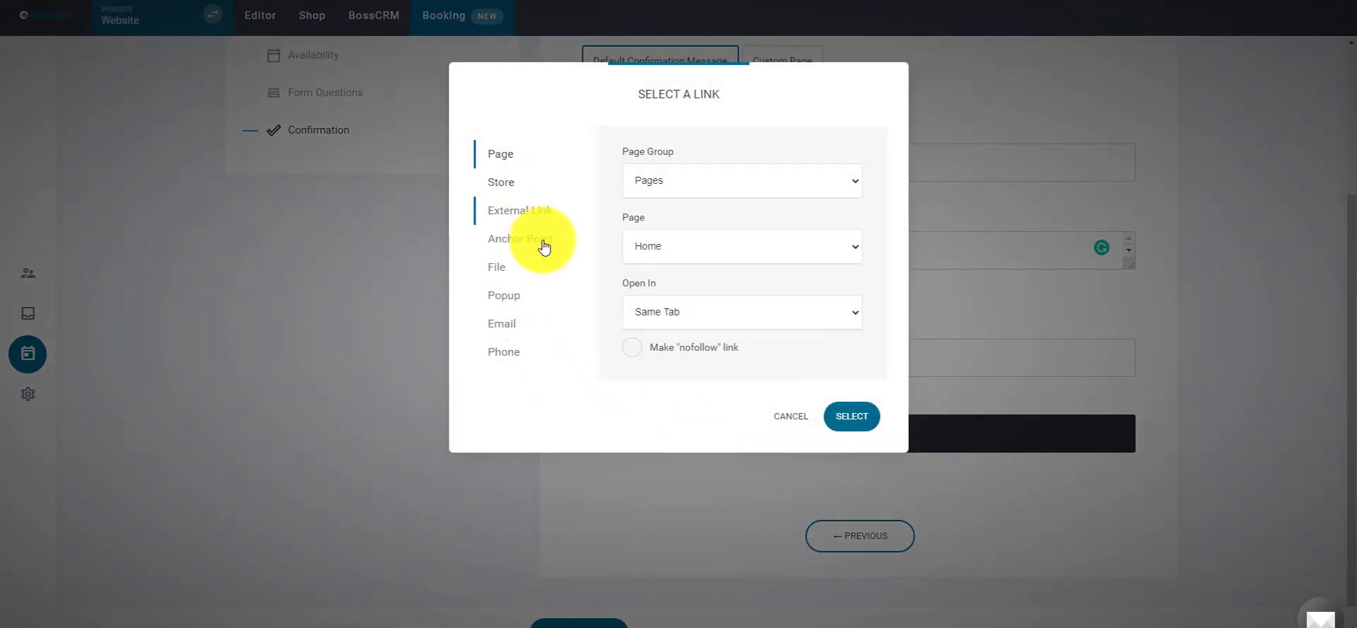
click(518, 269)
click(662, 228)
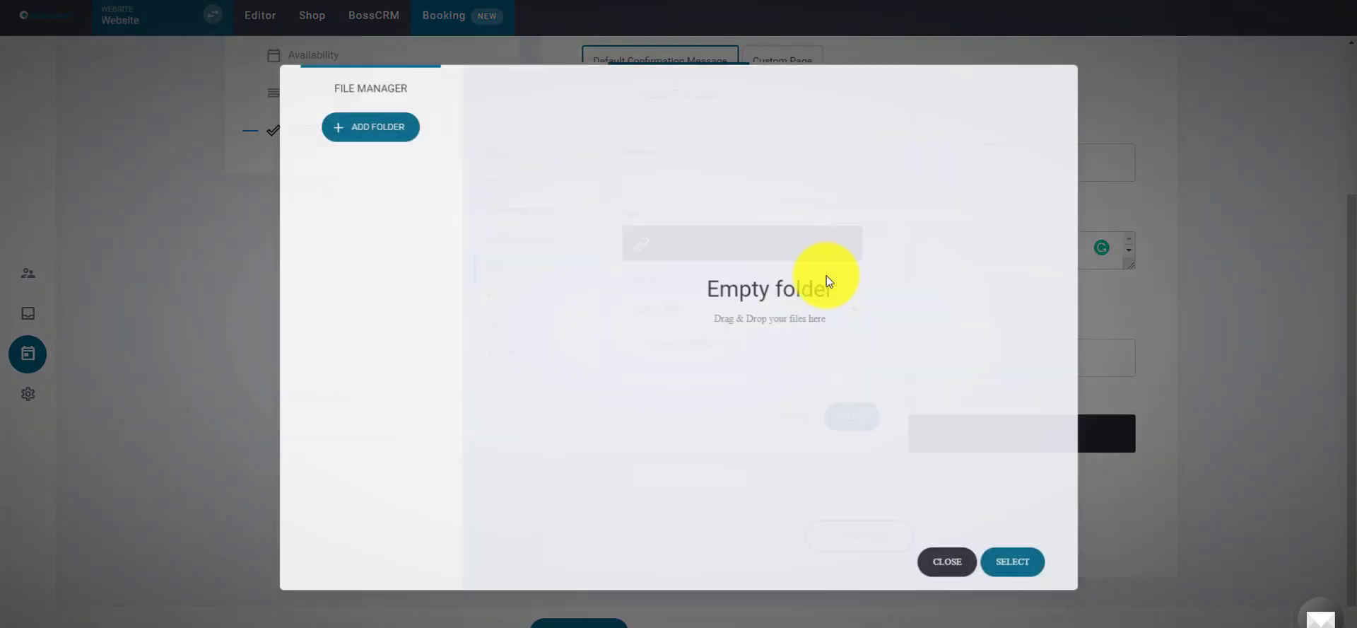
click(412, 182)
click(957, 561)
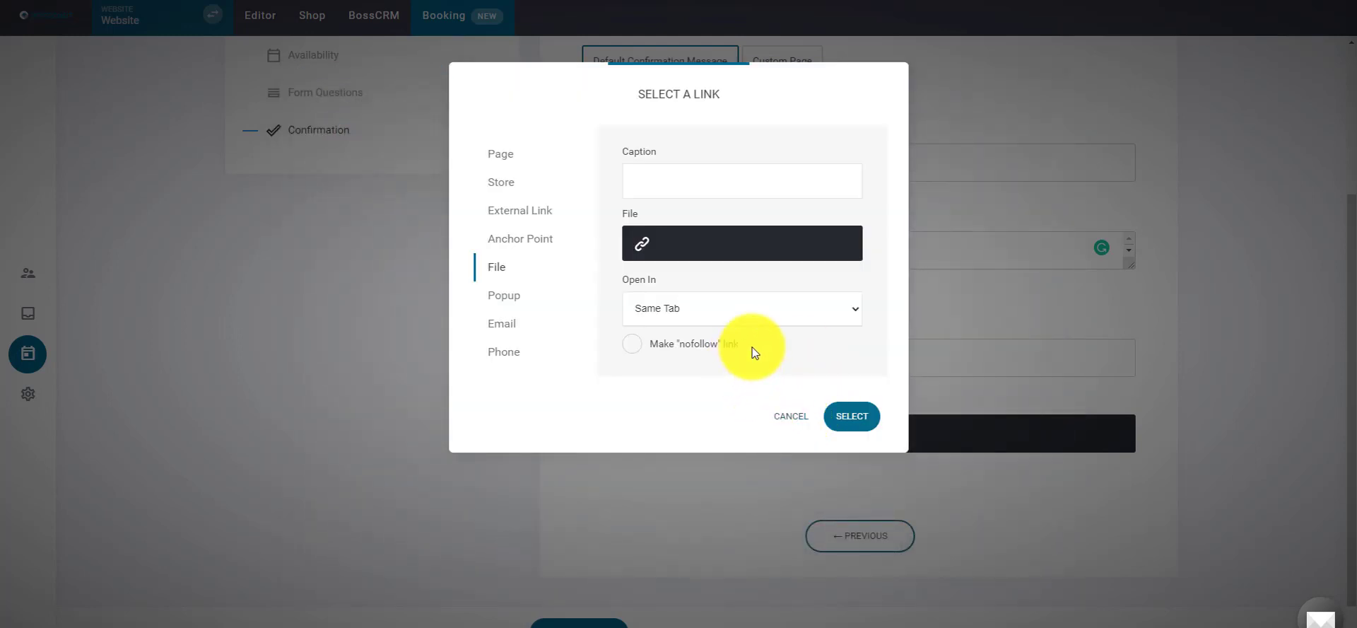
click(791, 425)
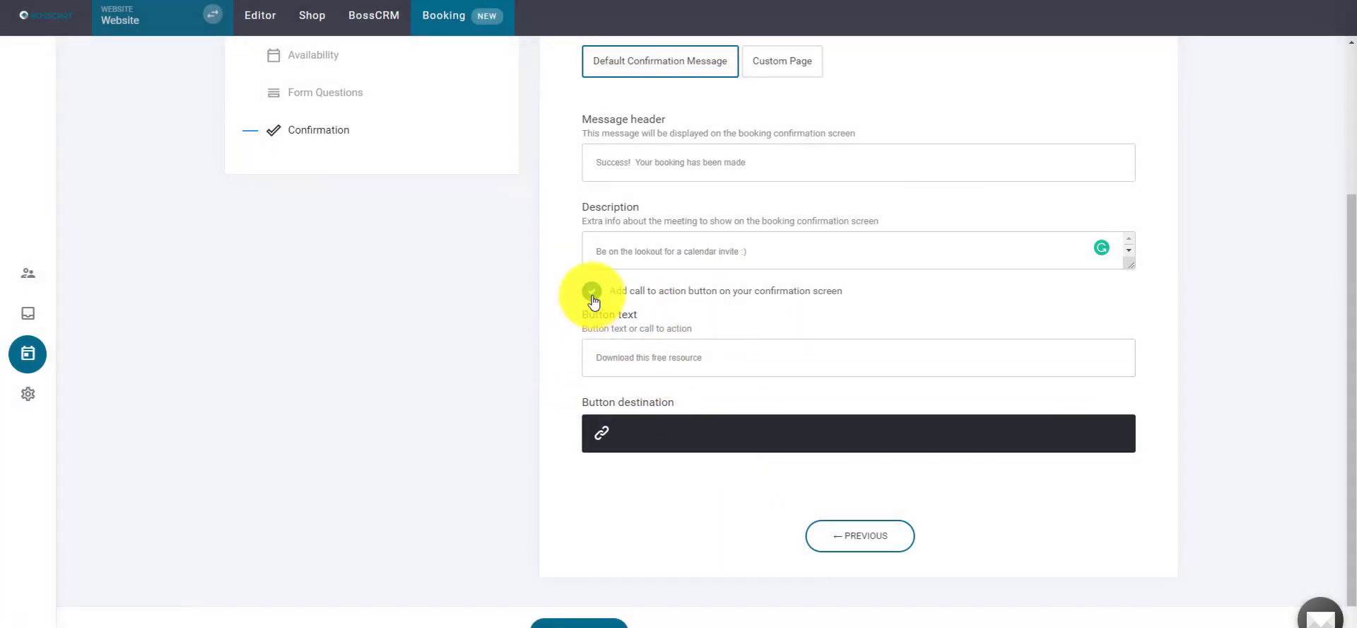
click(592, 299)
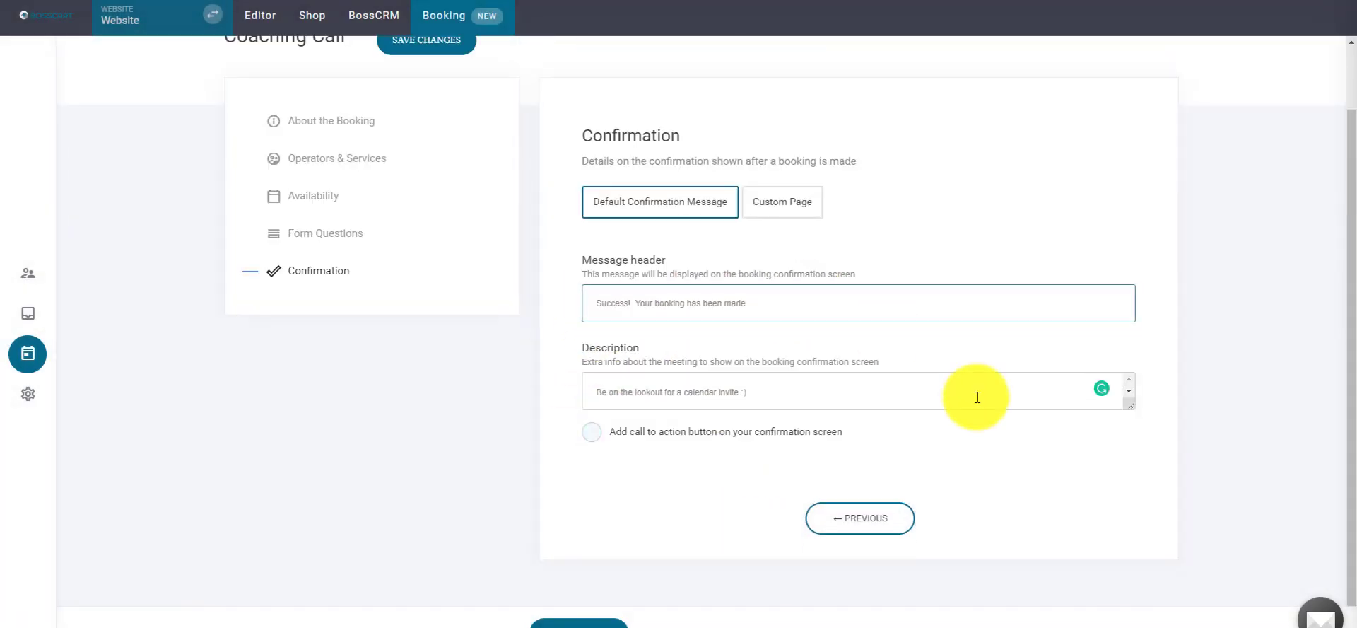
click(778, 206)
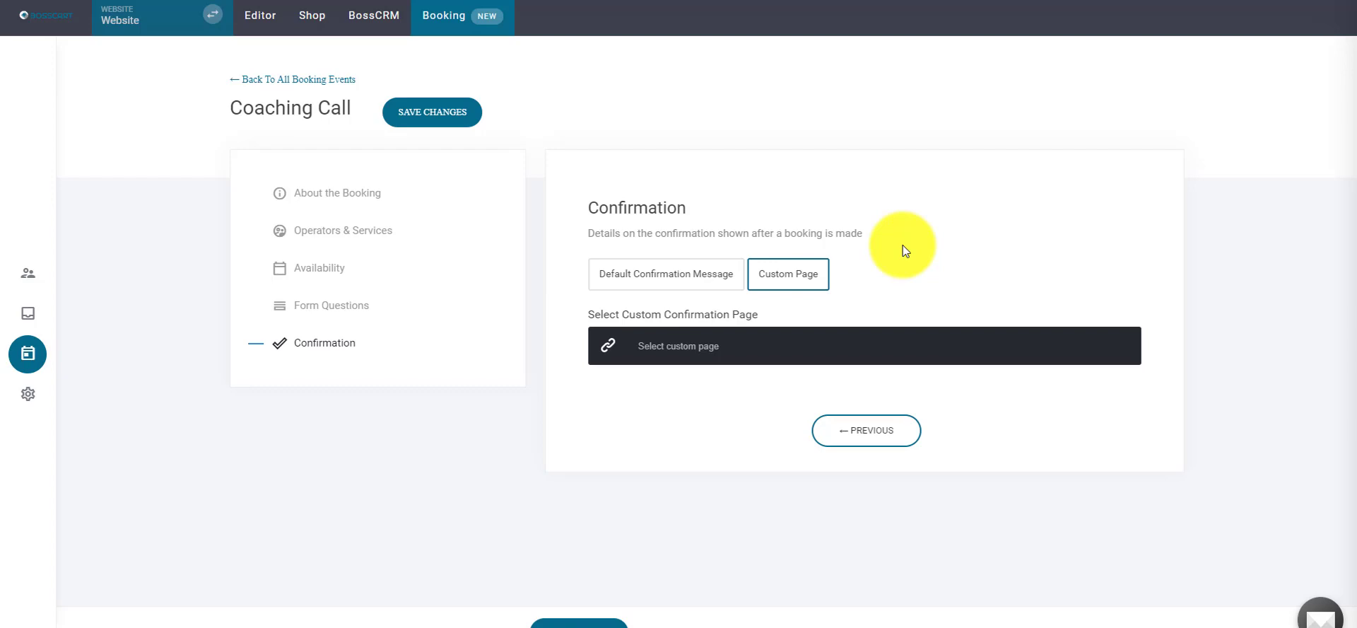
- Revert to the Default Confirmation Message and save the Coaching Call booking event
click(727, 346)
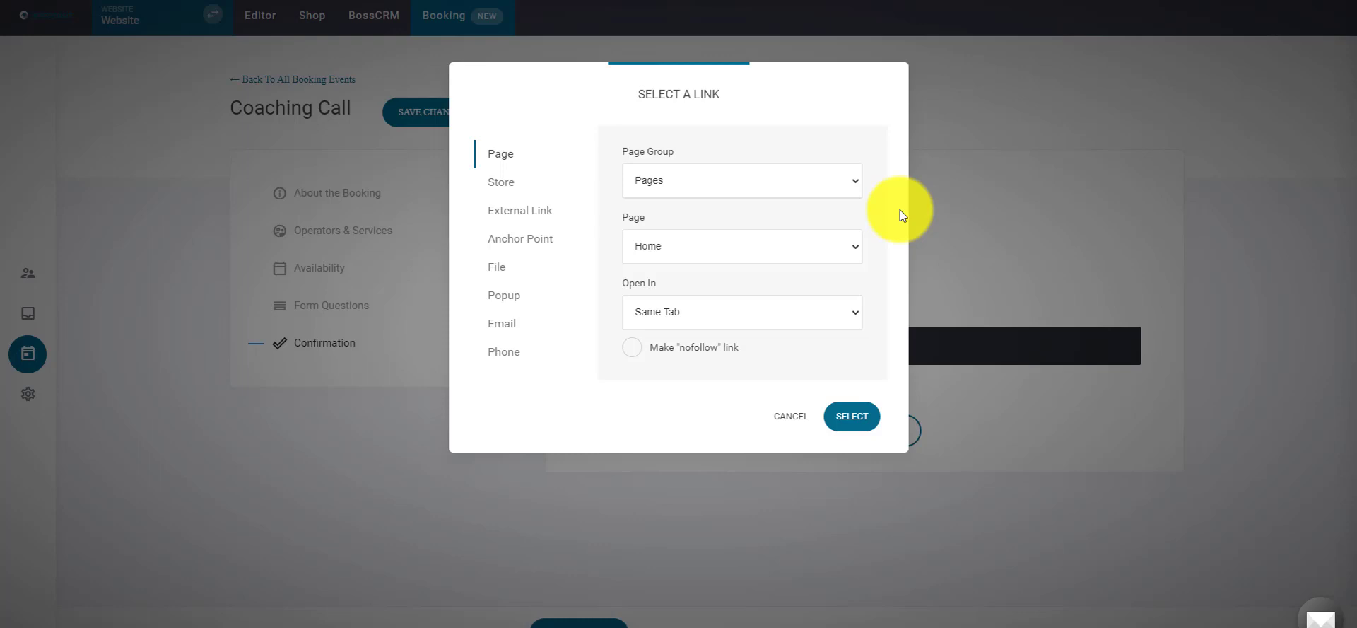
click(789, 419)
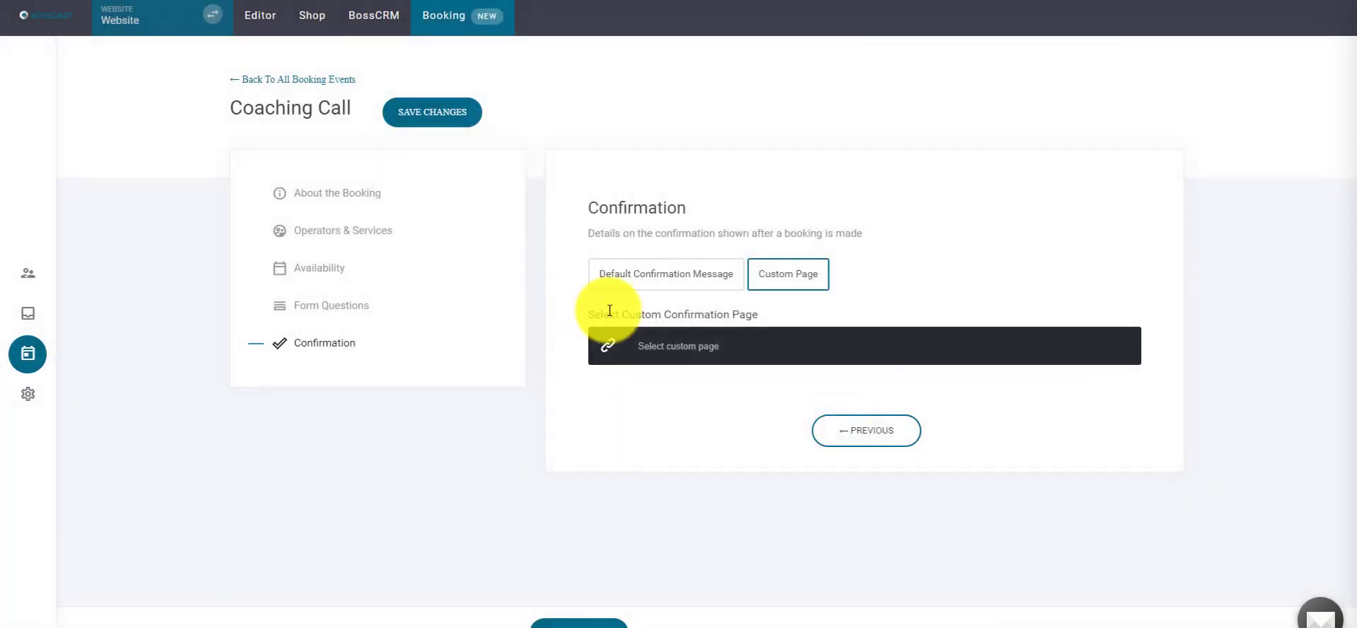
click(627, 270)
scroll(727, 410, down, 1)
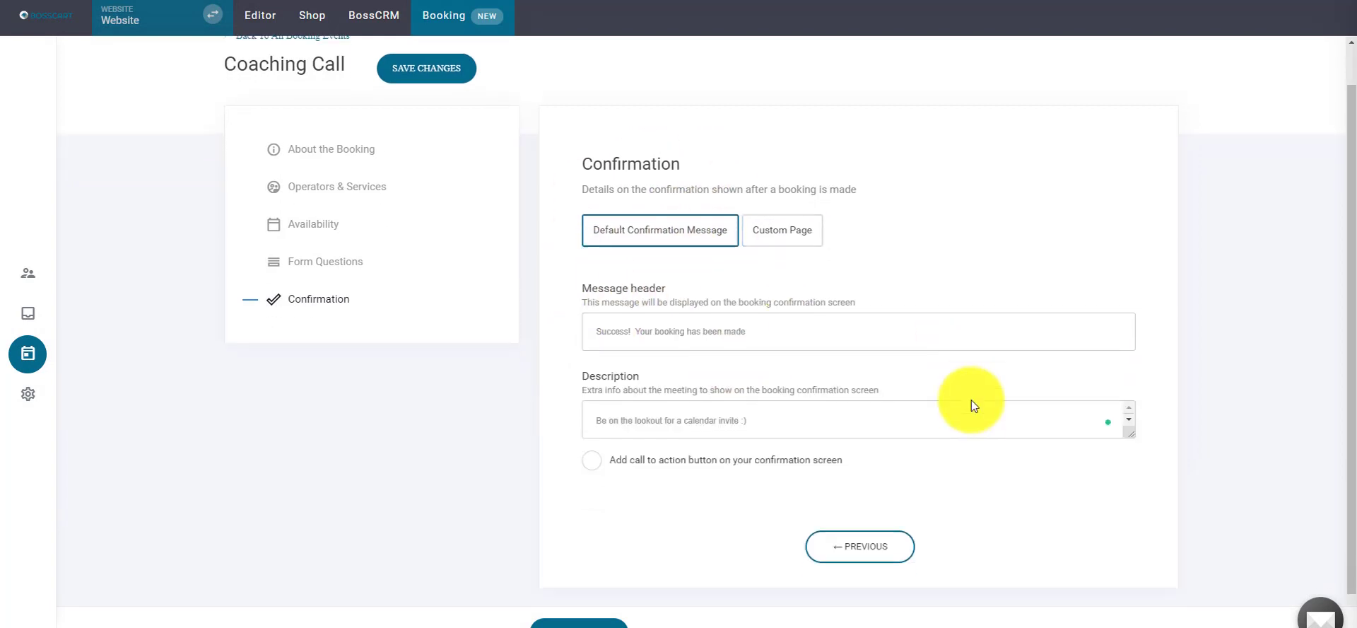
scroll(972, 401, down, 1)
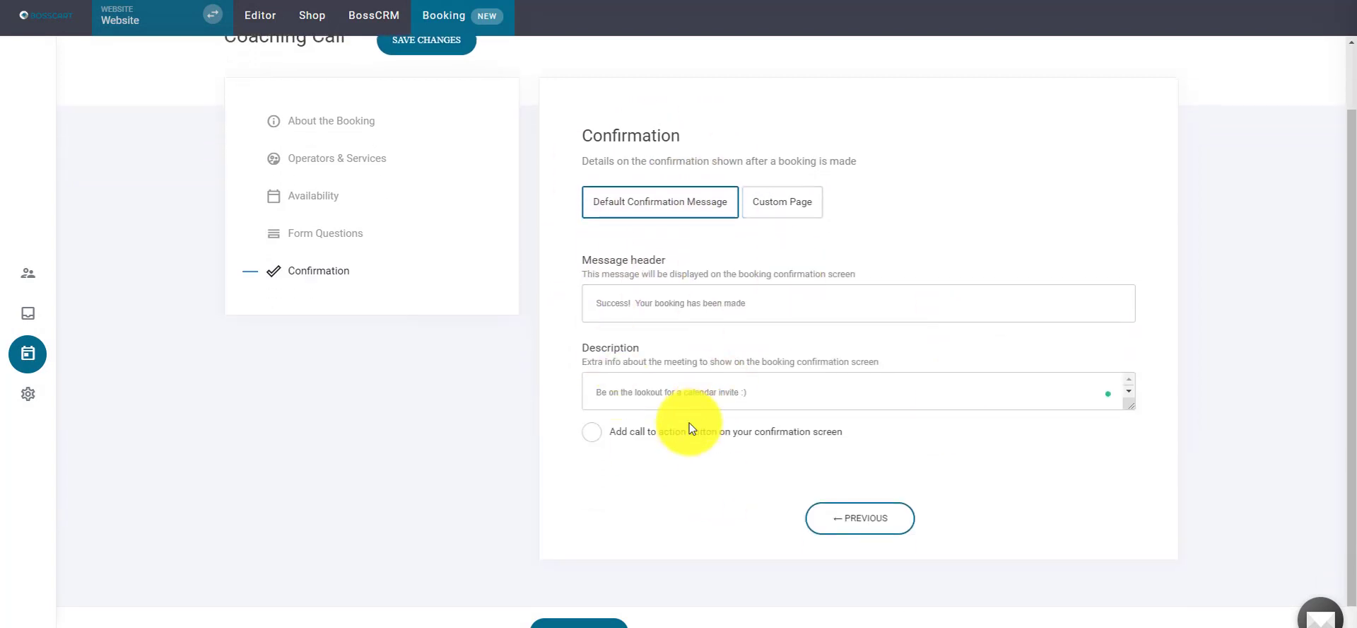
click(581, 623)
scroll(585, 276, up, 2)
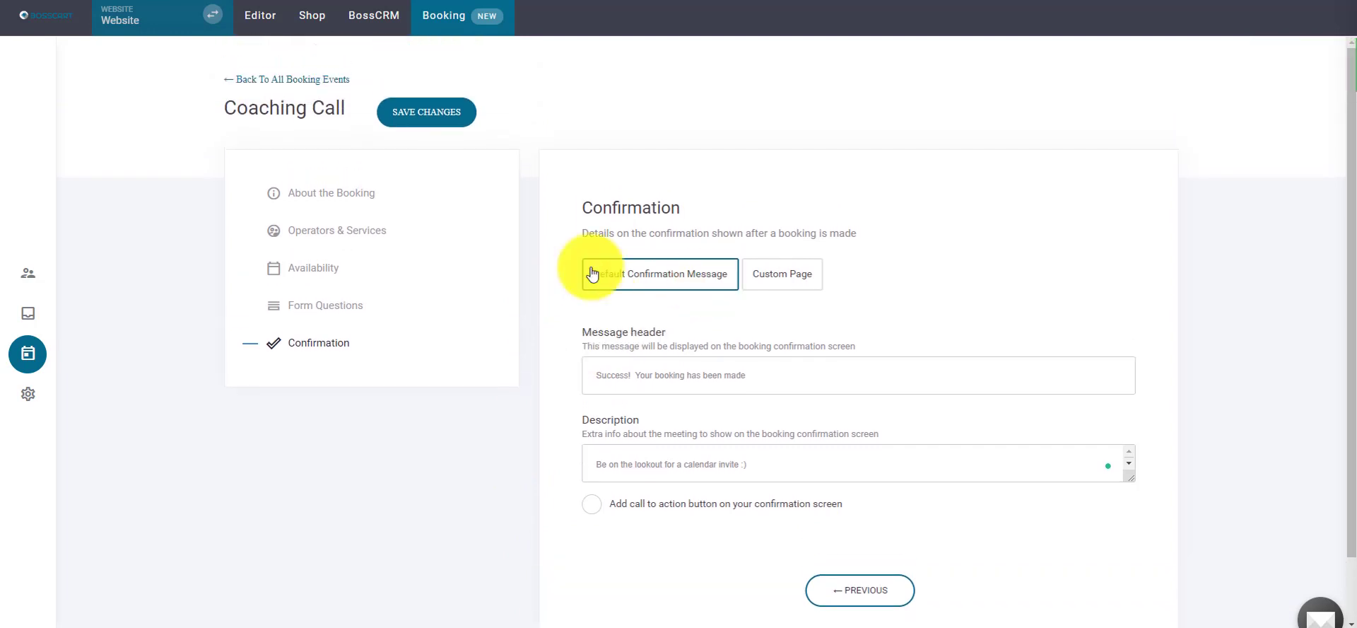
click(382, 111)
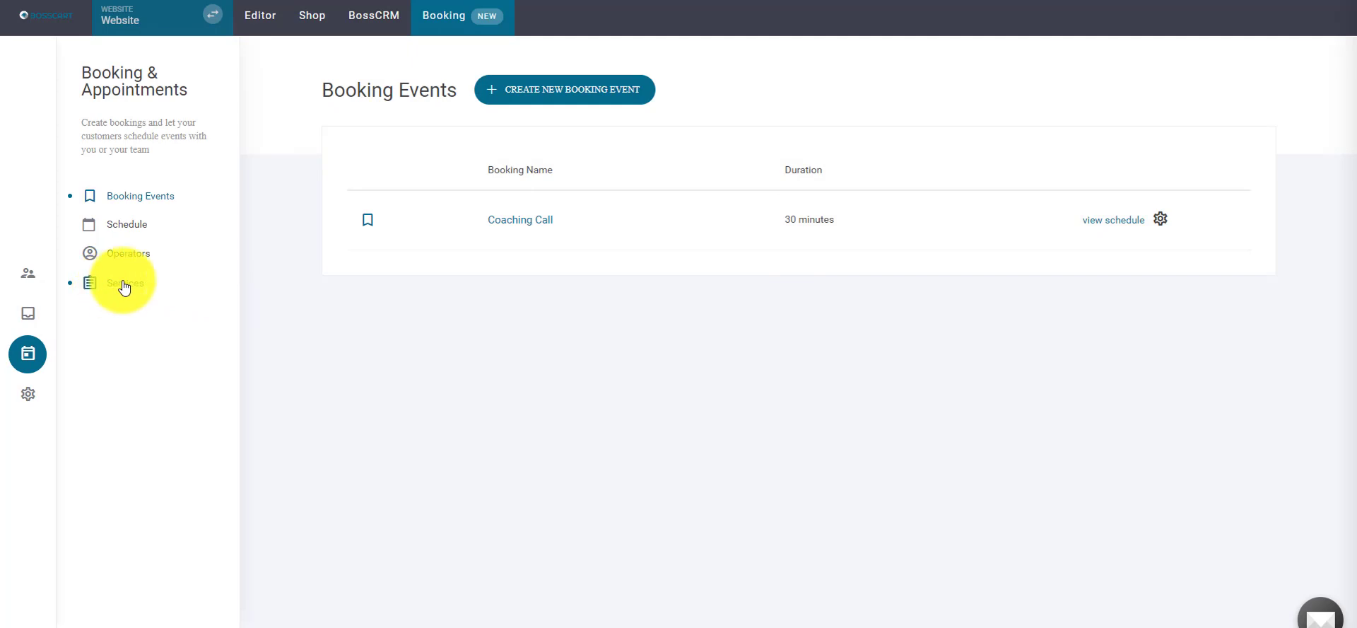
- Start a new service in Services and name it 'Discovery call'
click(124, 285)
click(812, 307)
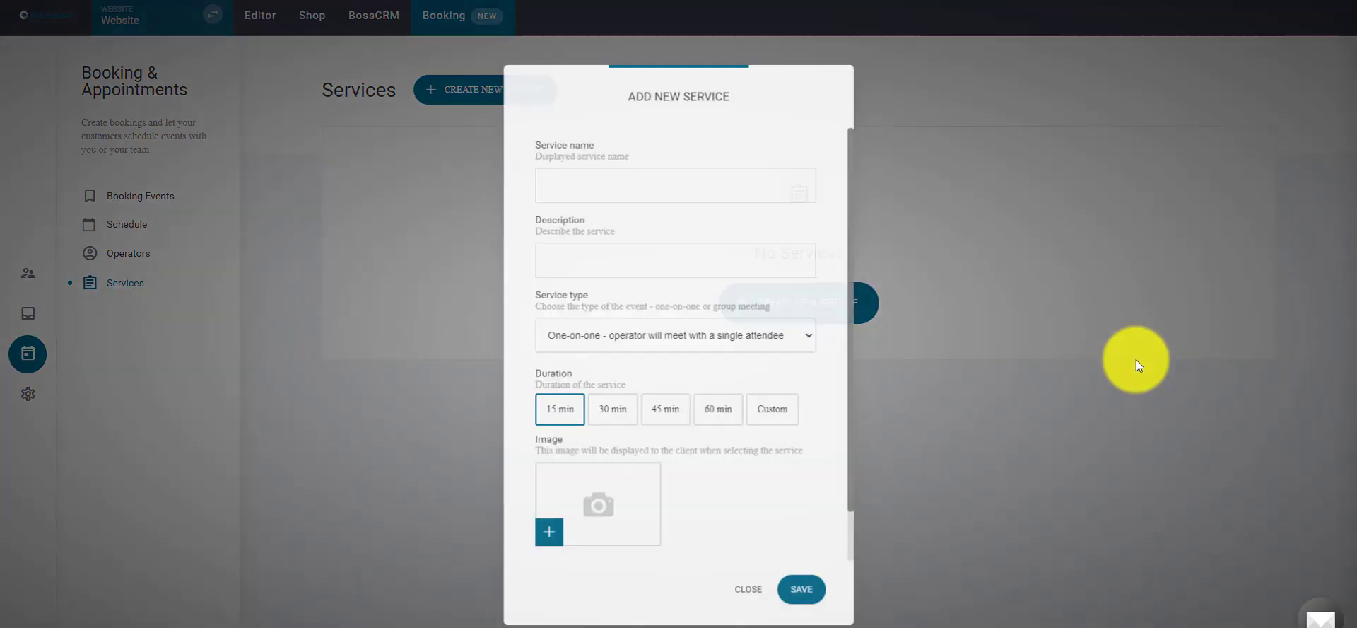
scroll(778, 403, down, 3)
scroll(769, 476, up, 3)
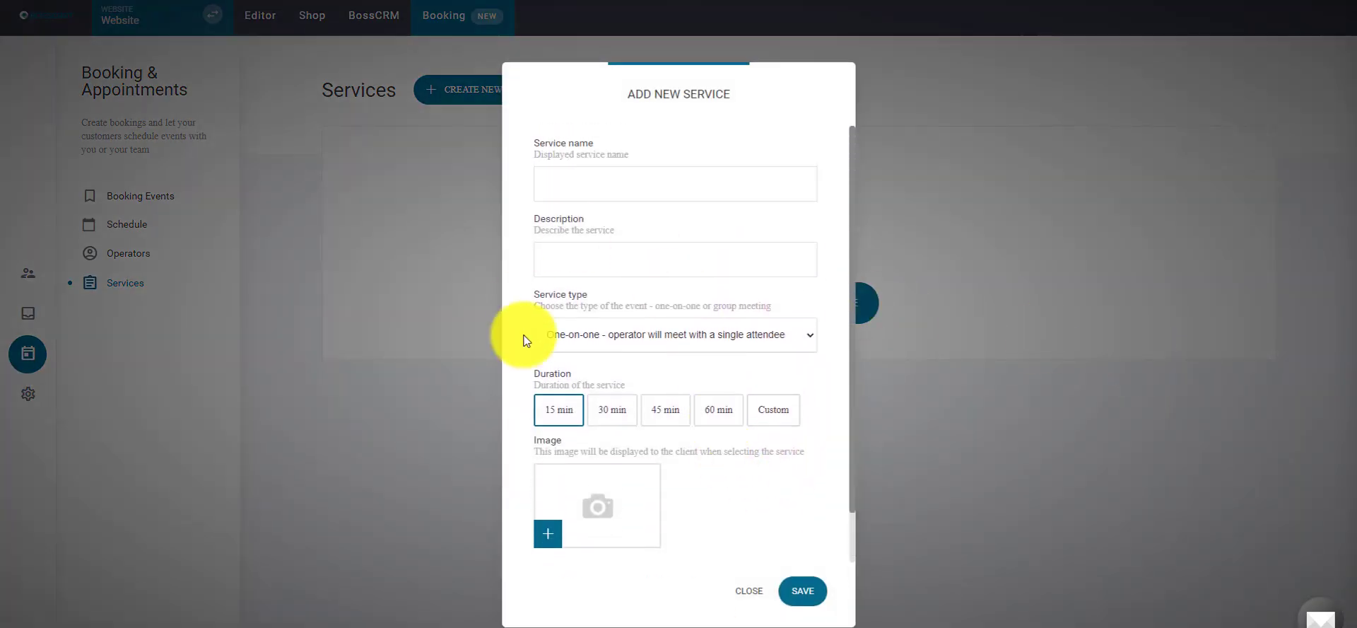
click(673, 195)
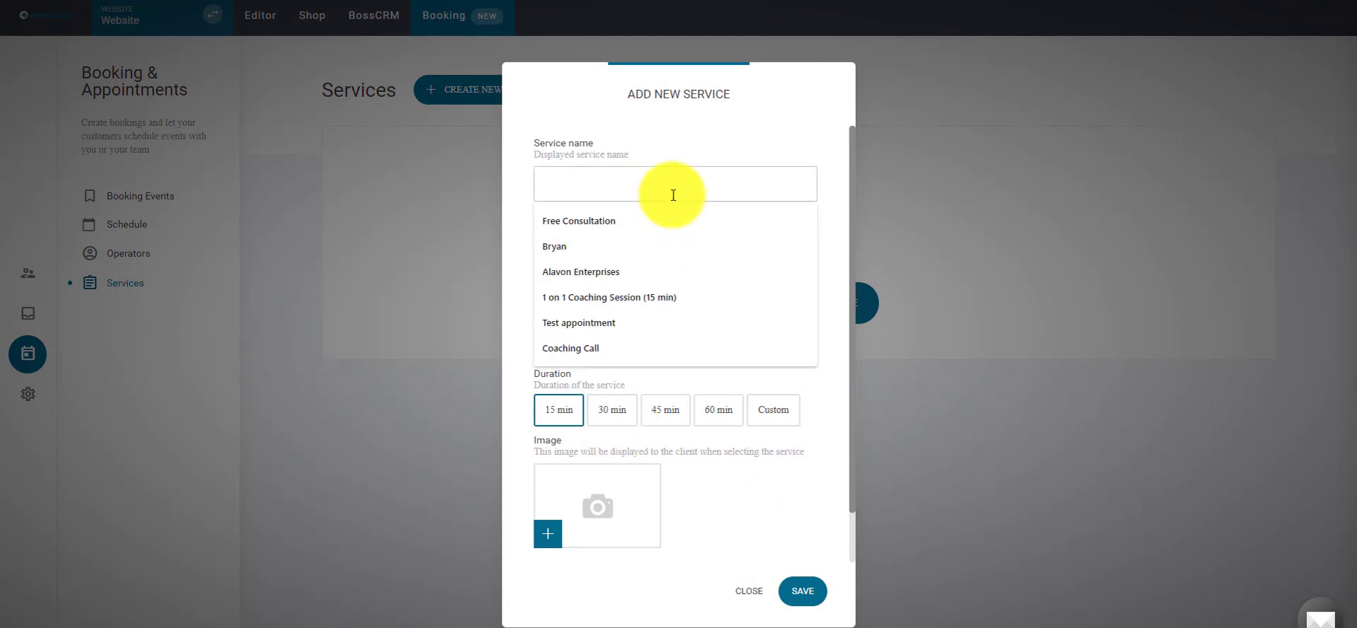
text(Discovery call)
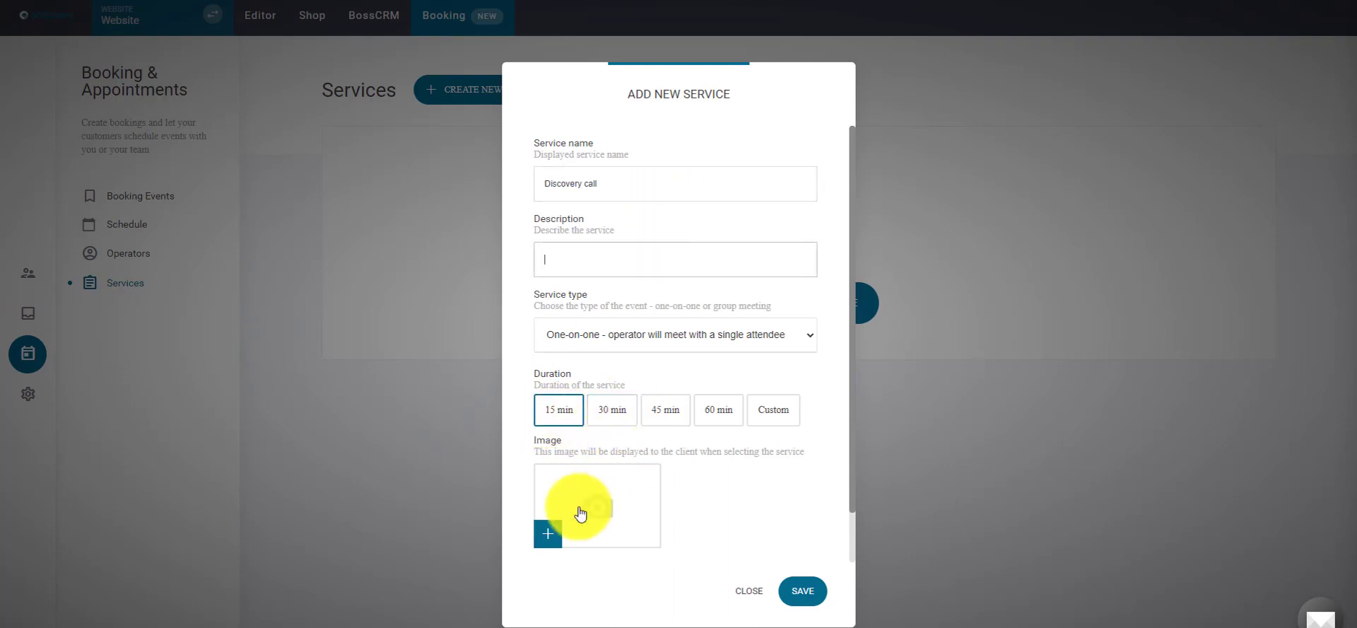
- Leave new-booking contact tagging off, save Discovery call, and begin another service
scroll(816, 471, down, 1)
scroll(815, 471, down, 2)
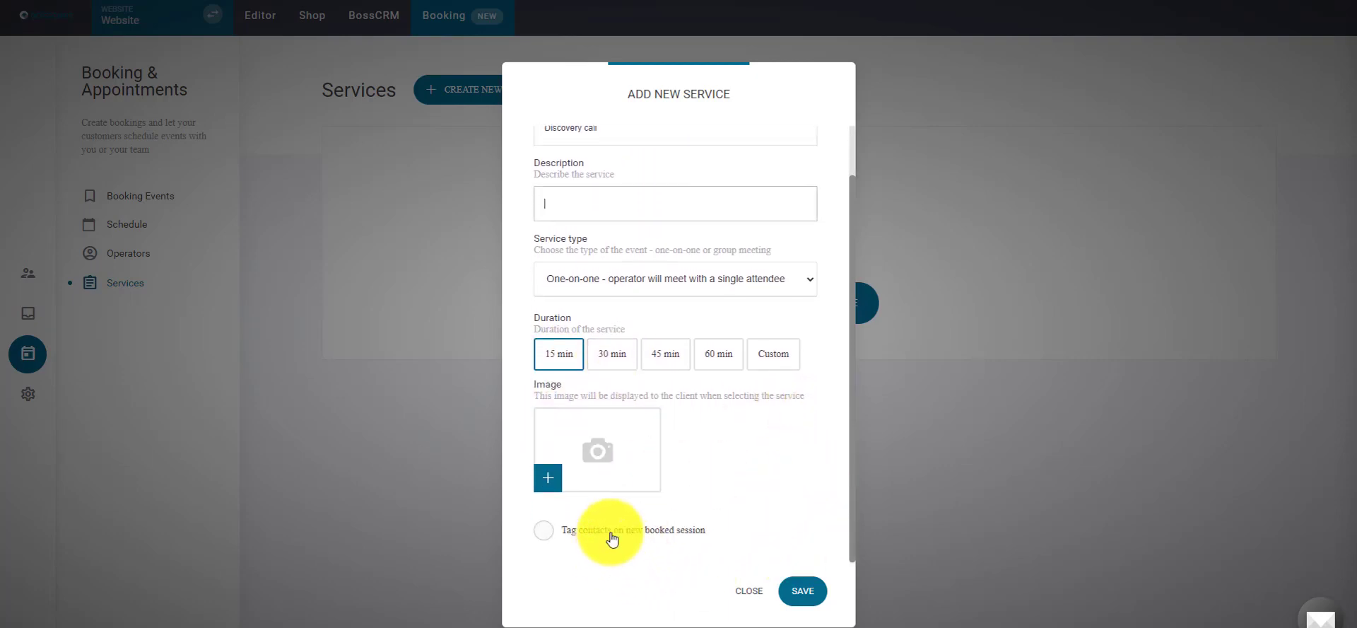
click(574, 531)
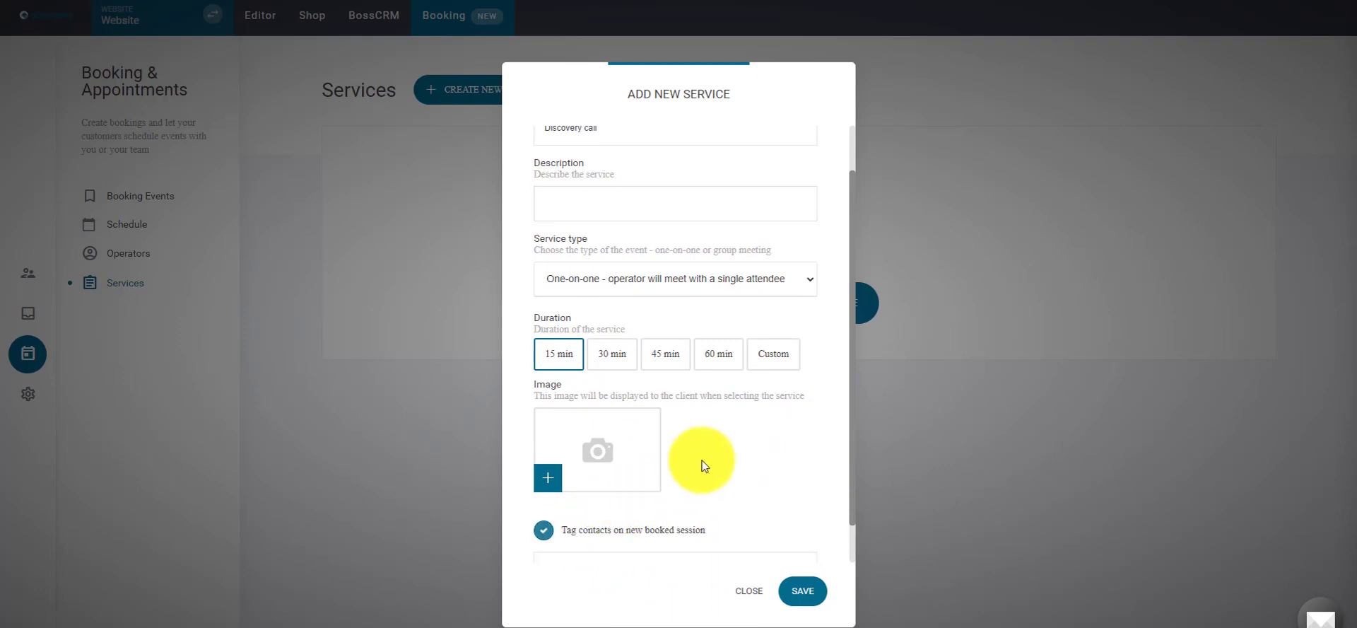
scroll(721, 453, down, 1)
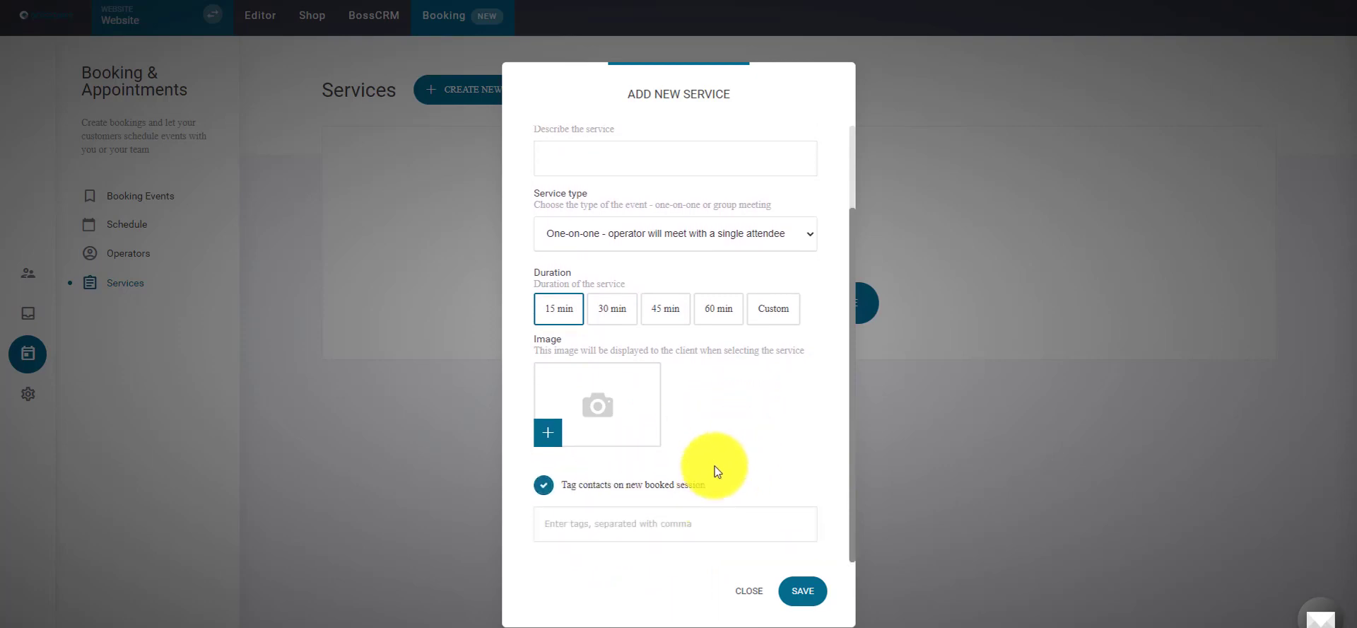
click(707, 524)
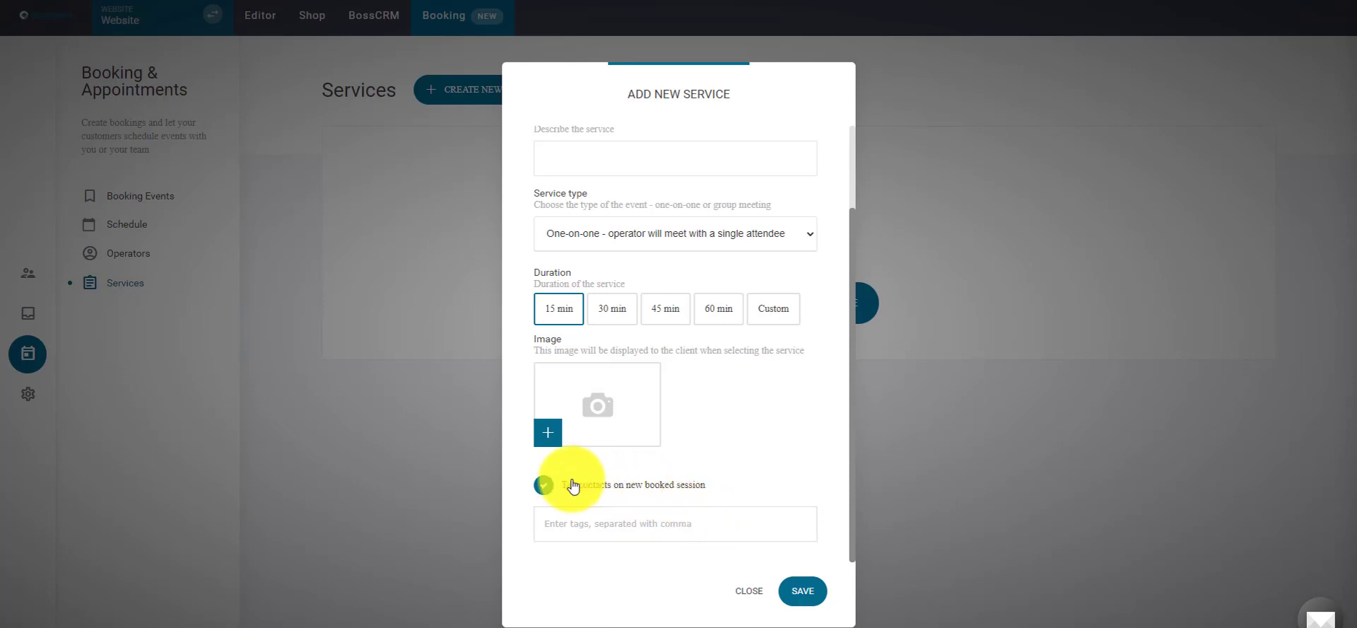
click(543, 485)
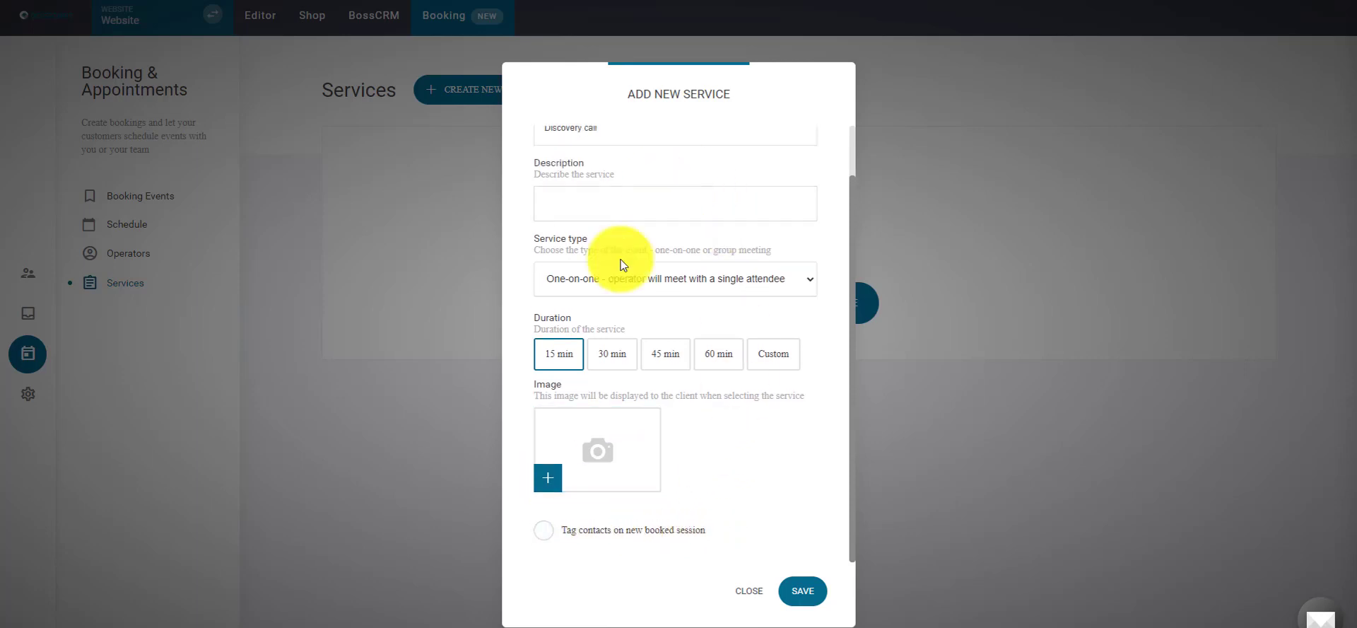
click(801, 592)
click(494, 88)
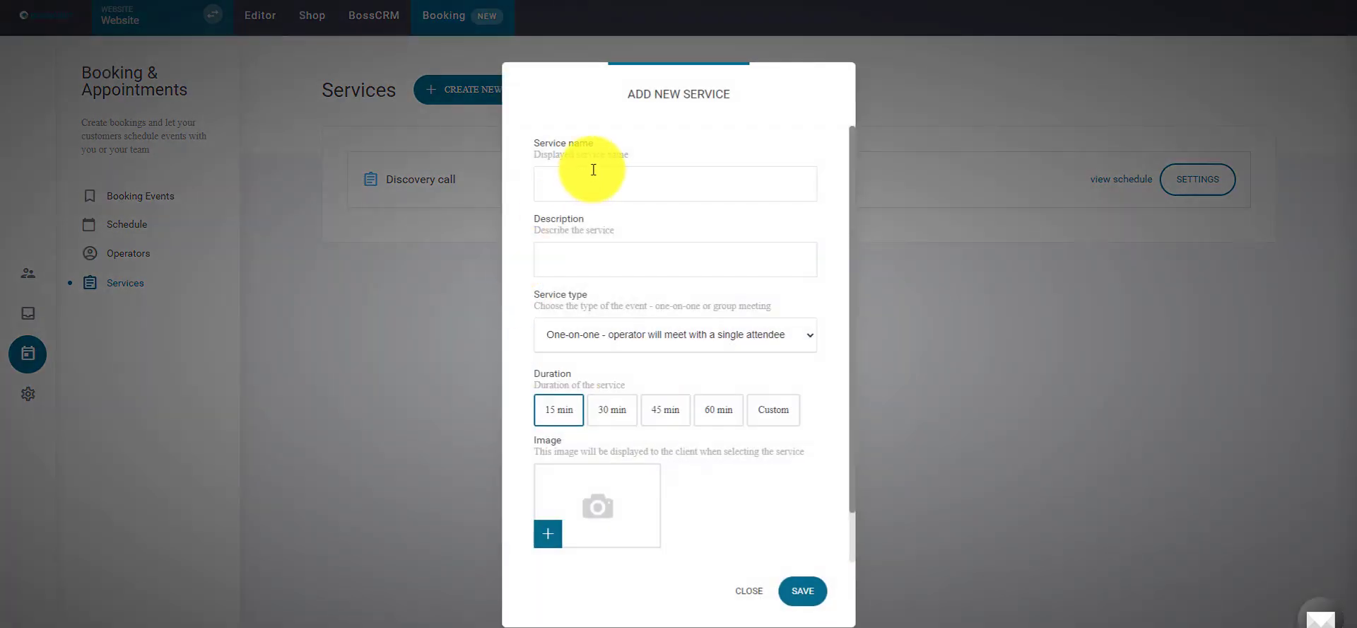
- Create a 60-minute one-on-one service named Deep Dive
click(620, 169)
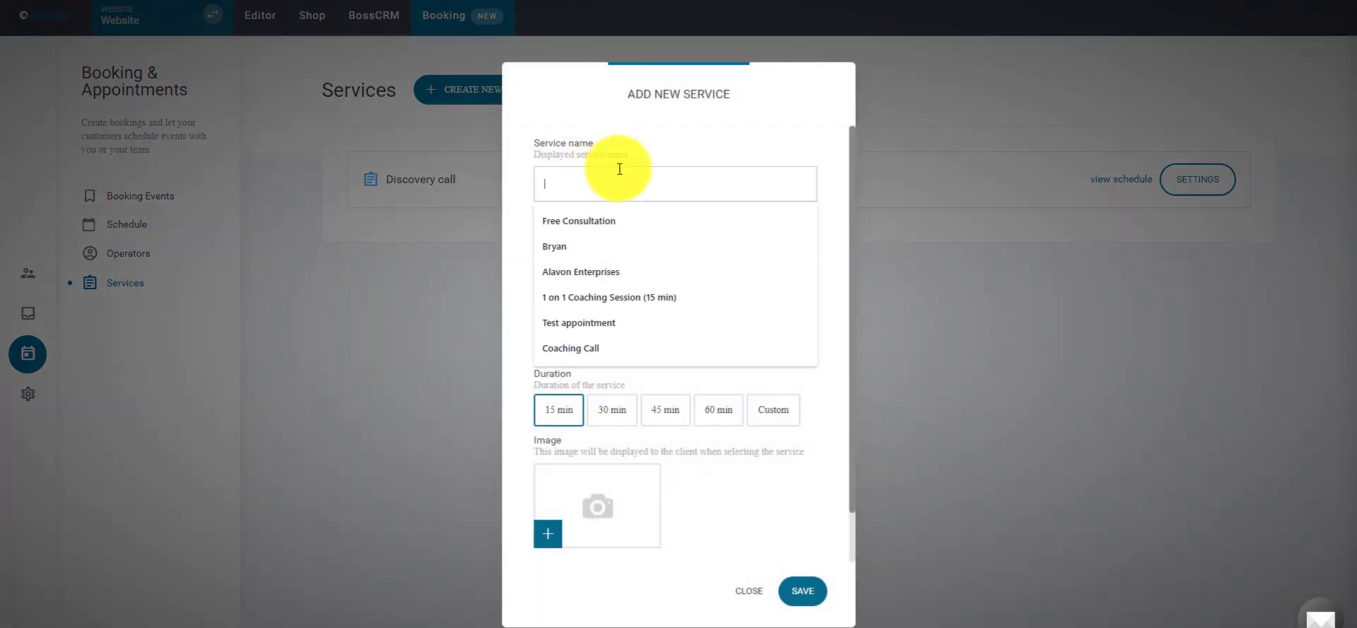
text(Deep Dive)
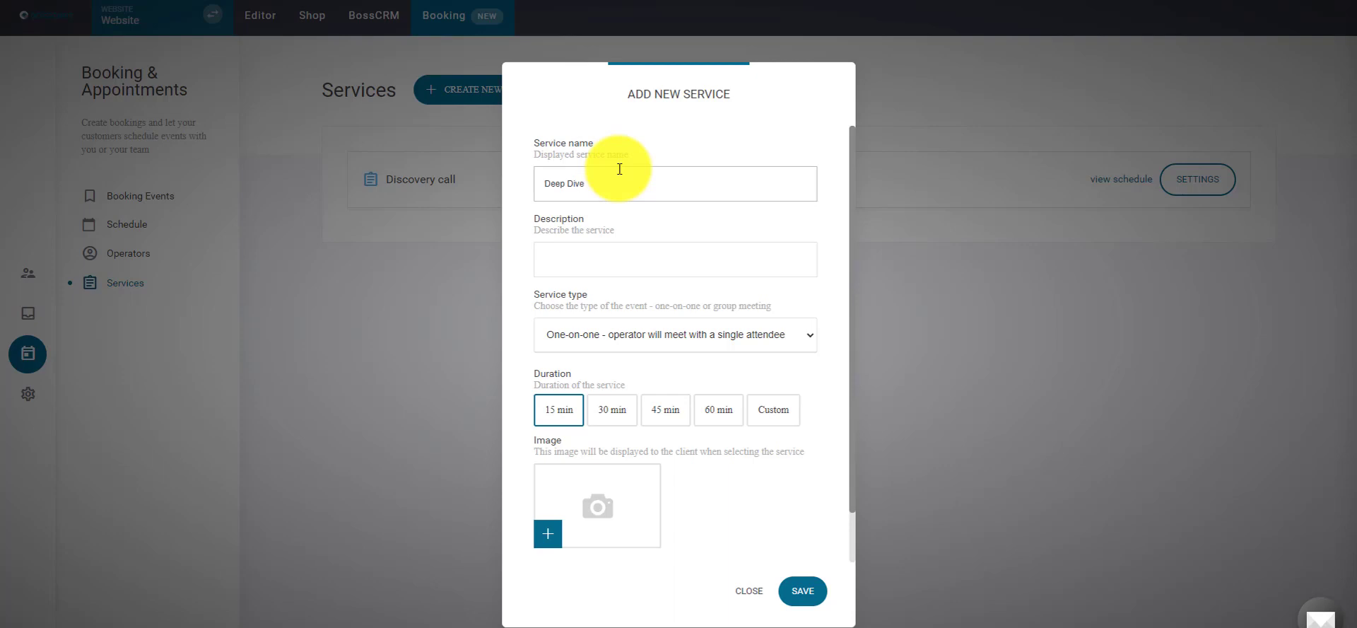
click(709, 413)
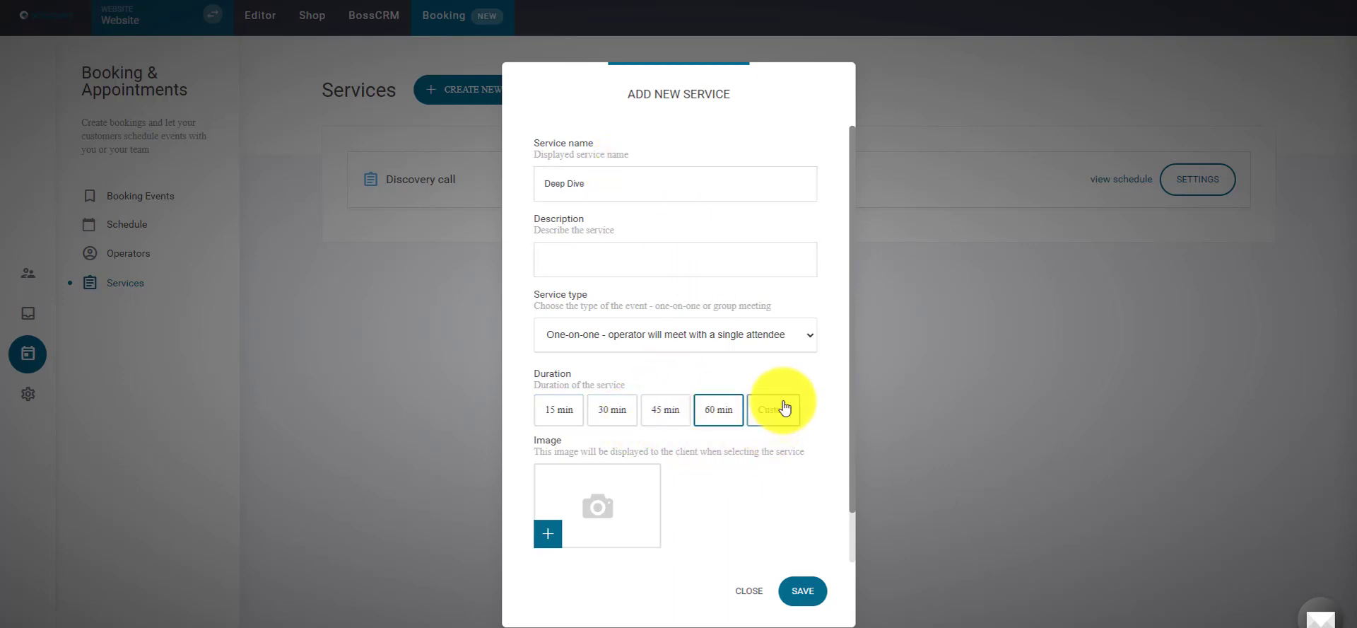
click(791, 339)
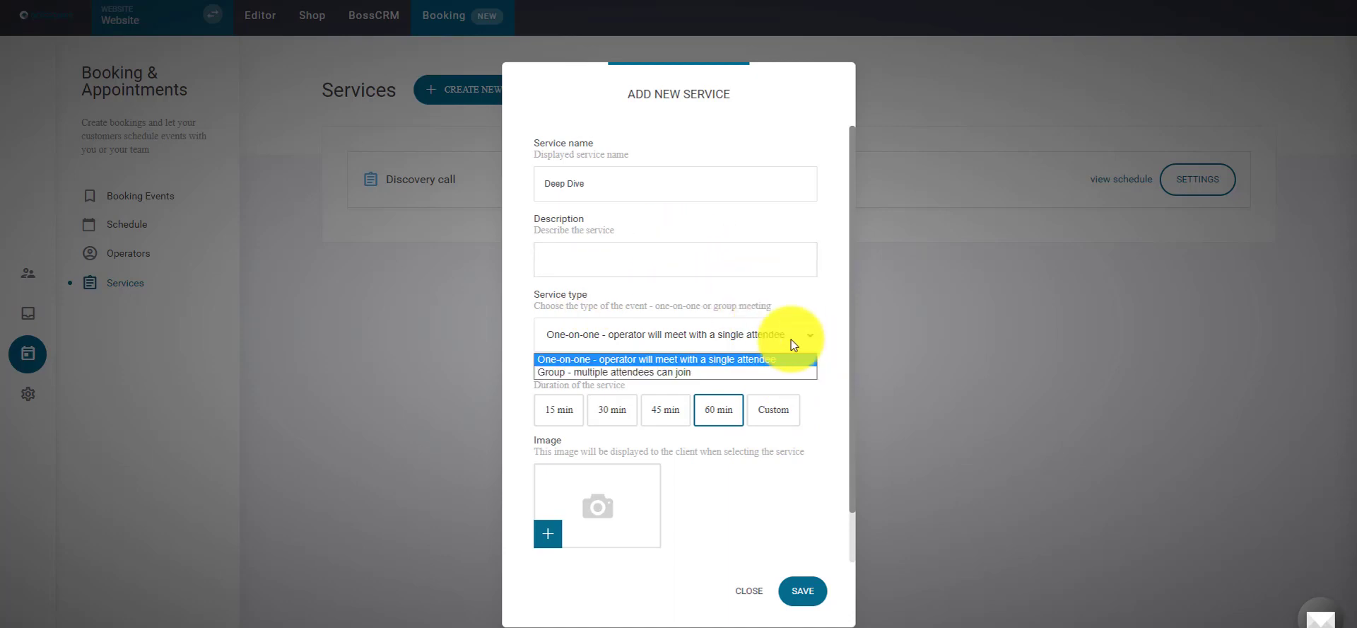
click(791, 340)
scroll(790, 410, down, 2)
click(806, 592)
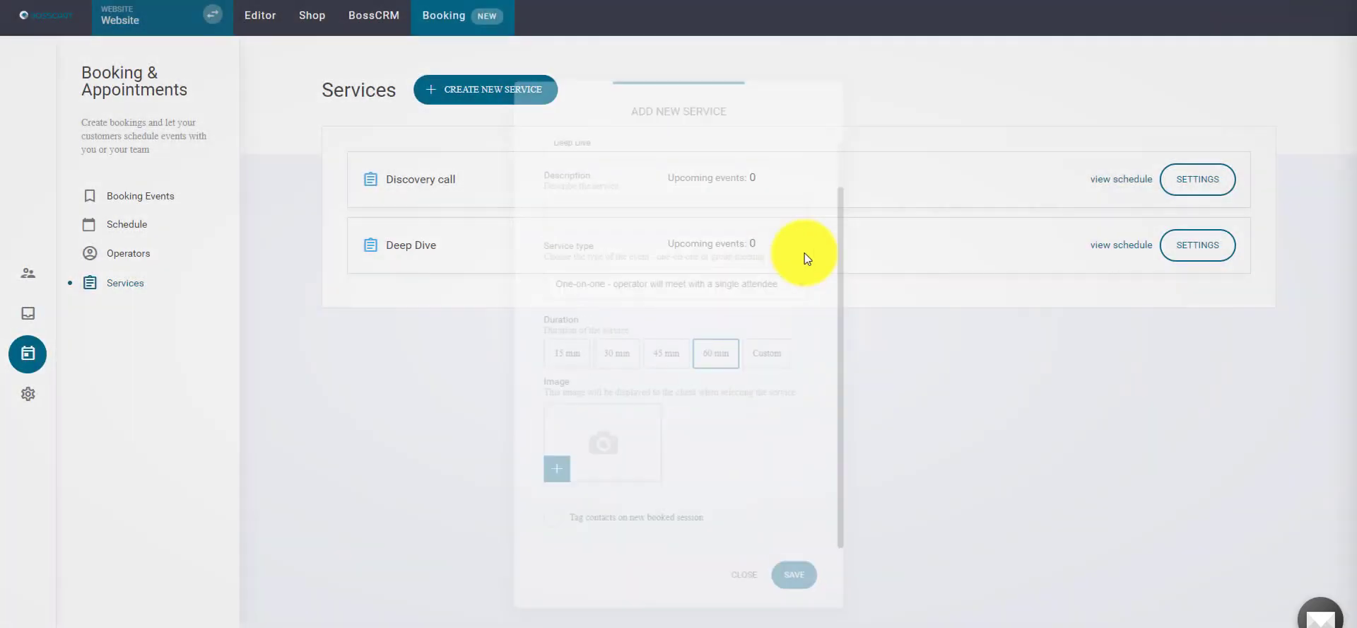
- Create a 60-minute Group Class service of type Group with maximum 7 attendees
click(452, 87)
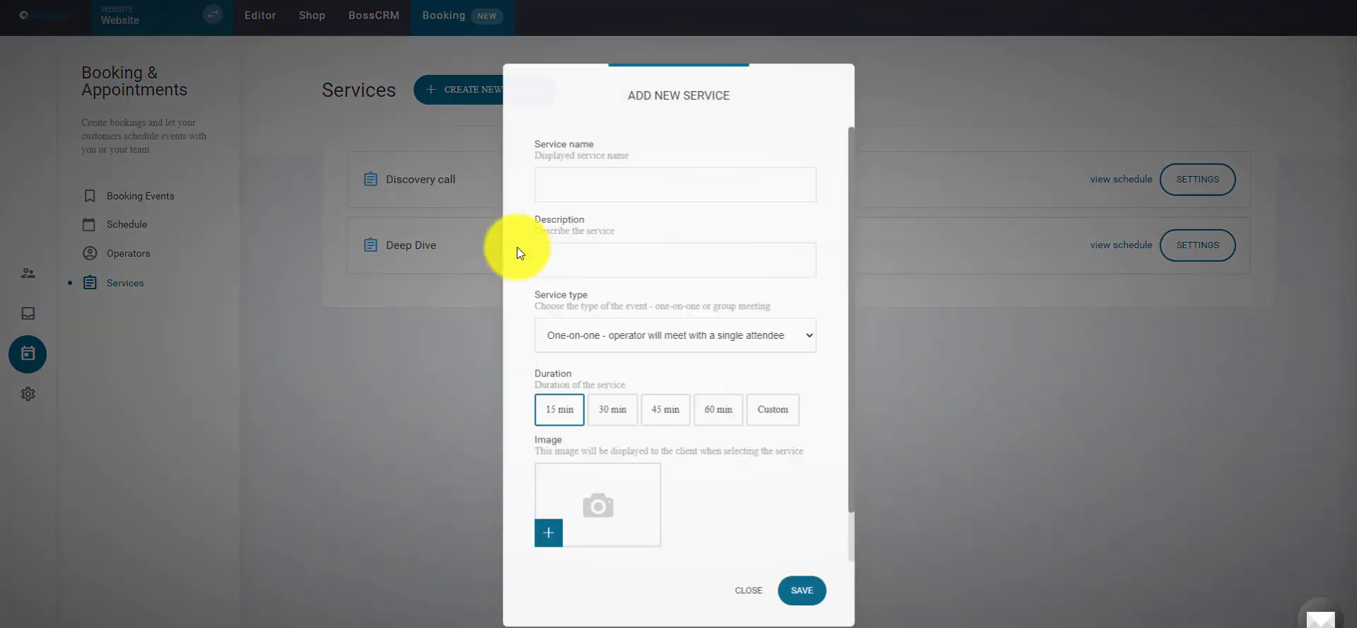
click(606, 182)
text(Gruop)
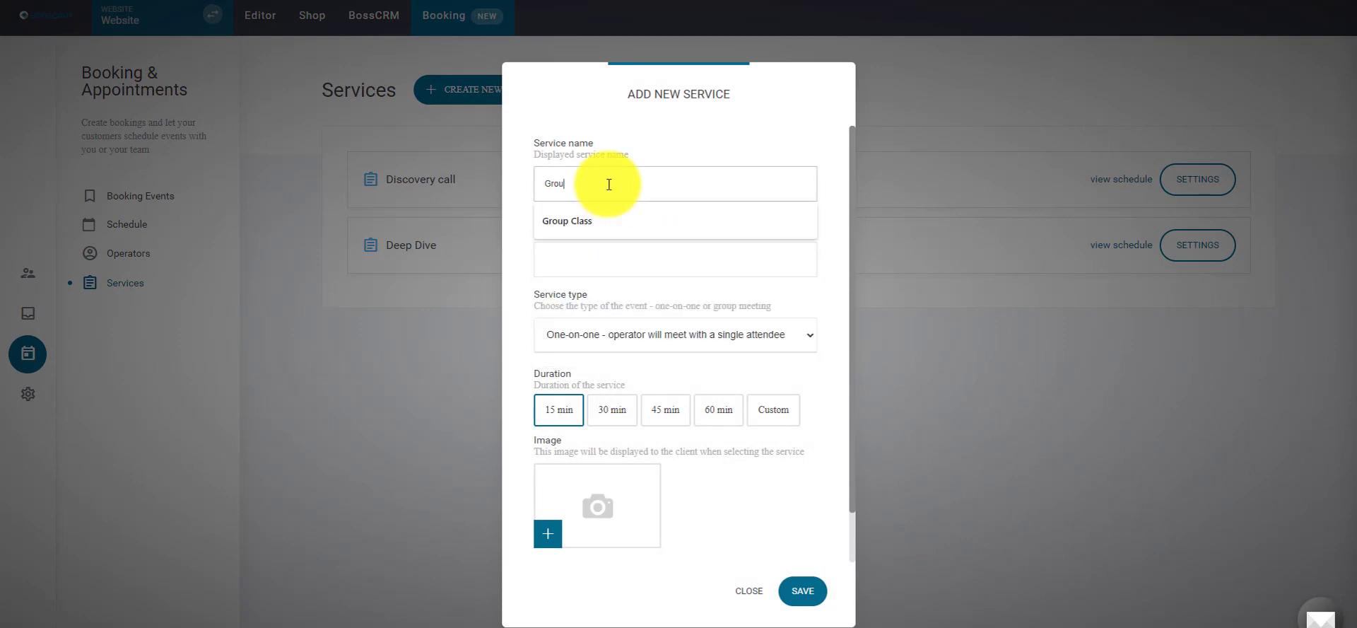
key(Down)
key(Return)
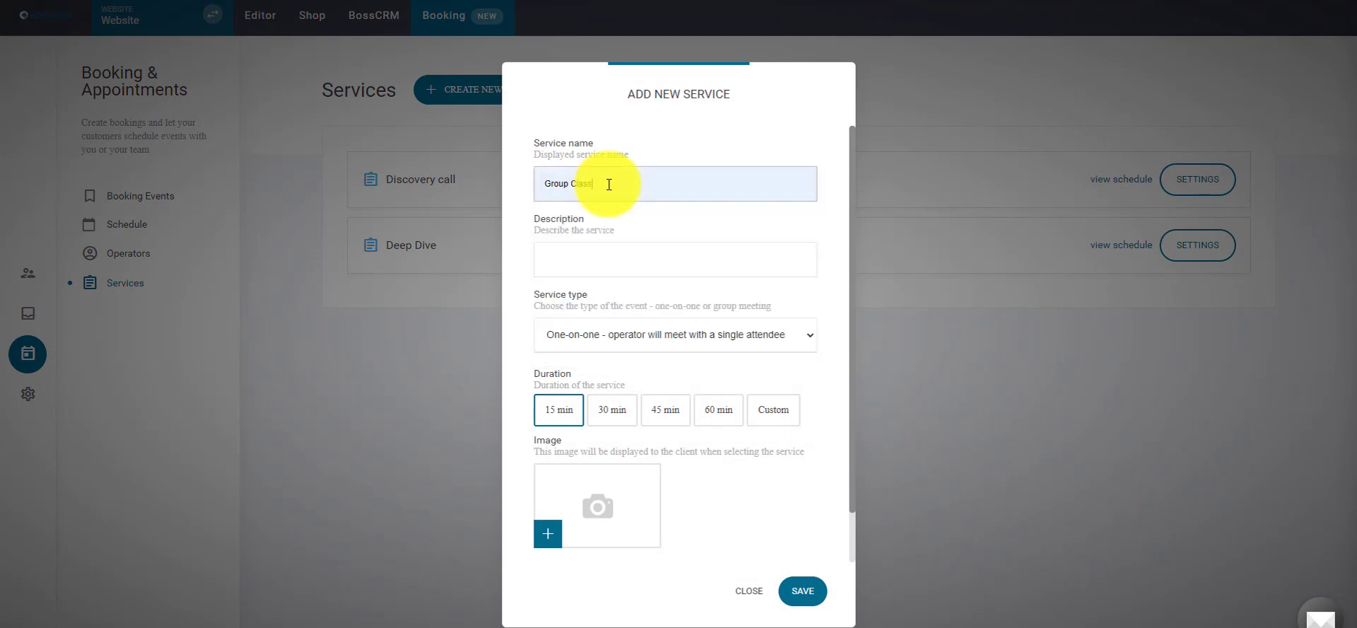
click(725, 411)
click(711, 334)
click(607, 366)
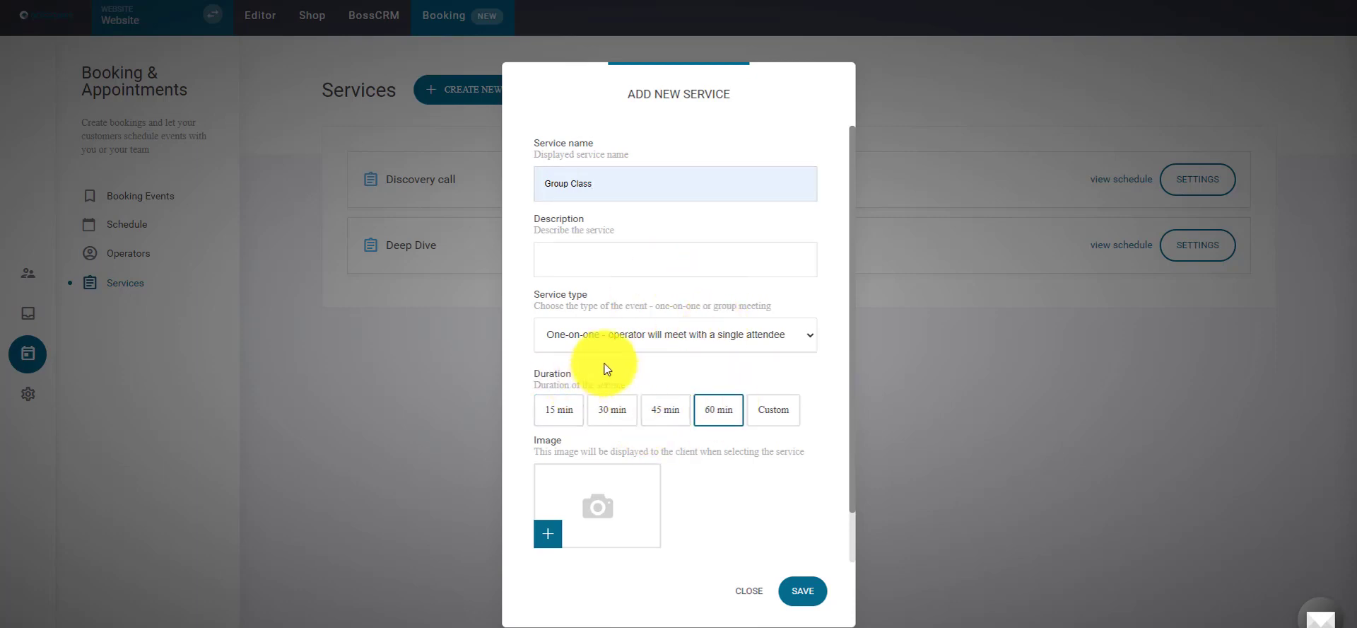
click(597, 339)
click(576, 370)
scroll(811, 411, down, 2)
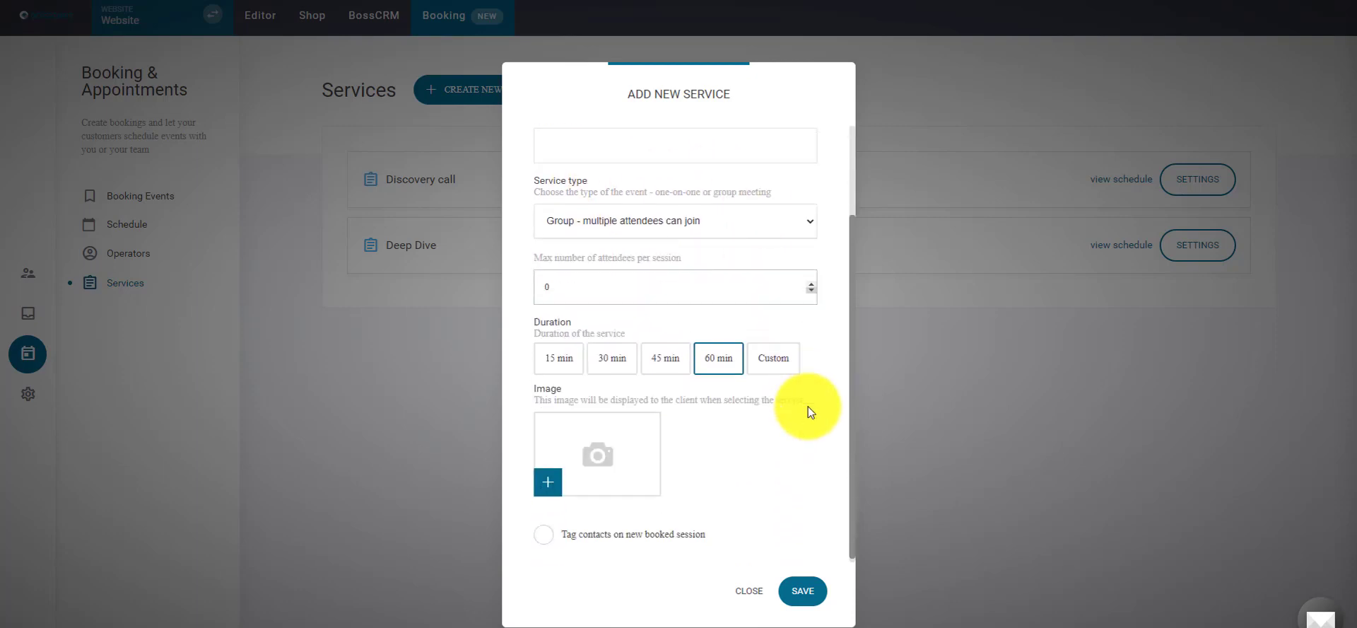
double_click(575, 283)
text(7)
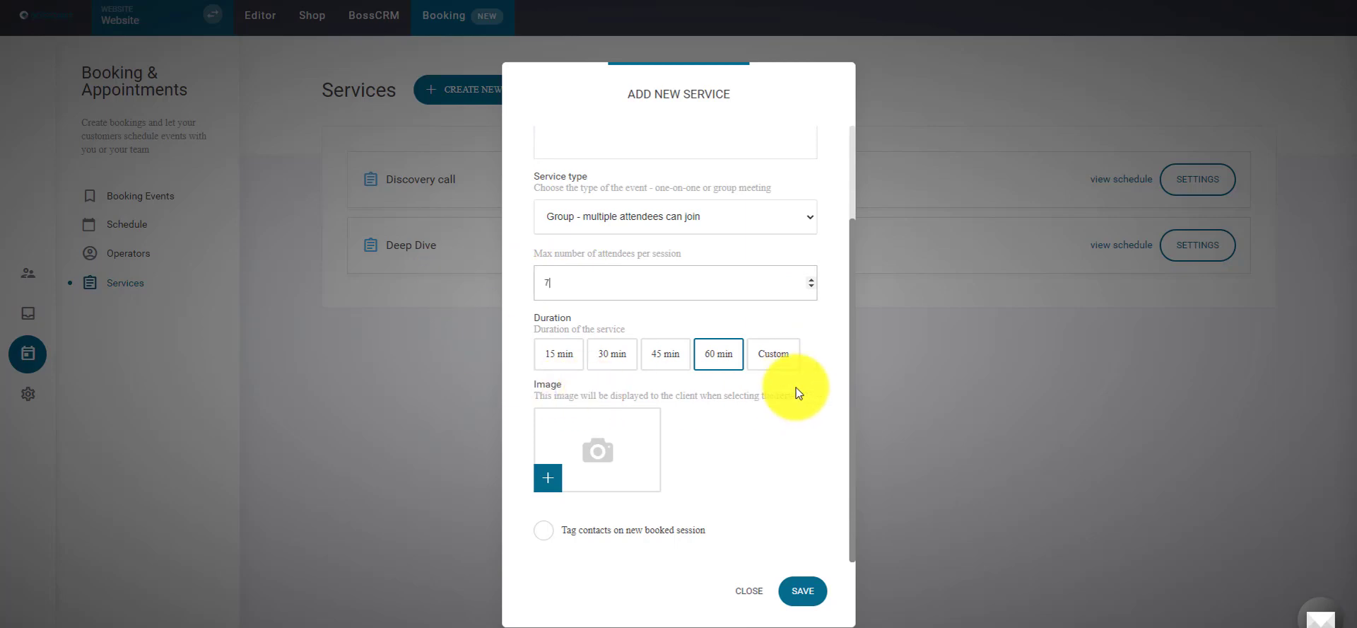
click(798, 588)
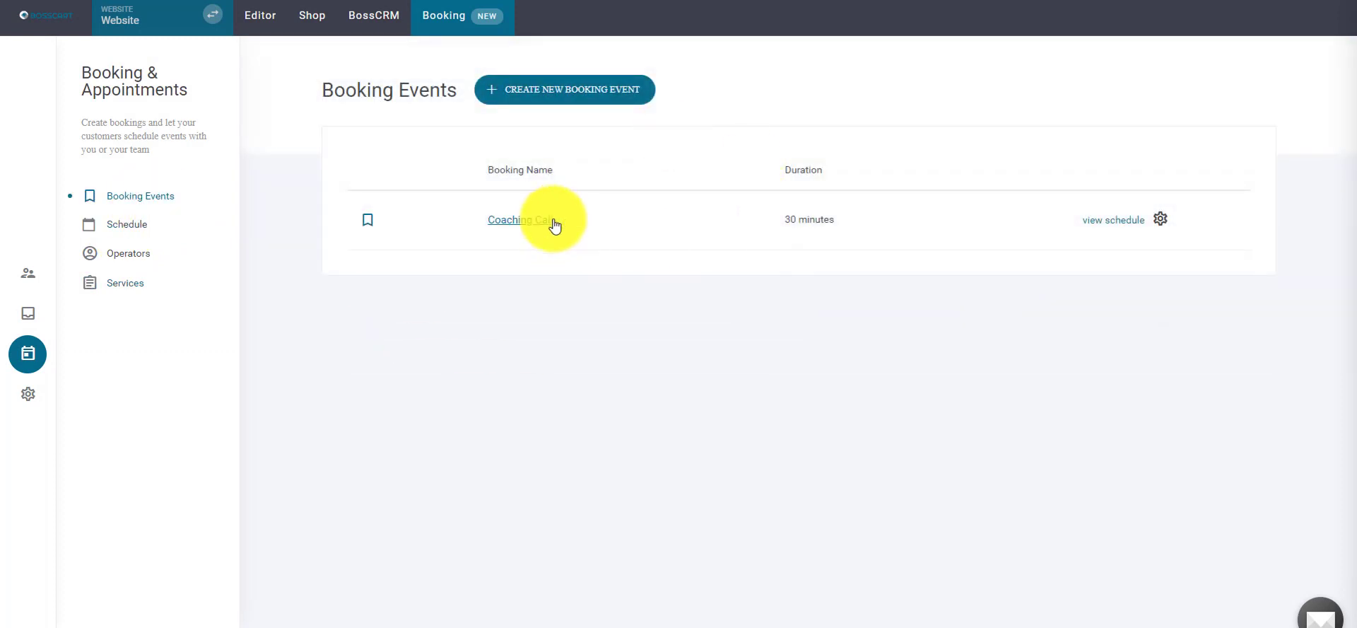
- Review the operator's settings without changes, then return to the Coaching Call event's options
click(122, 261)
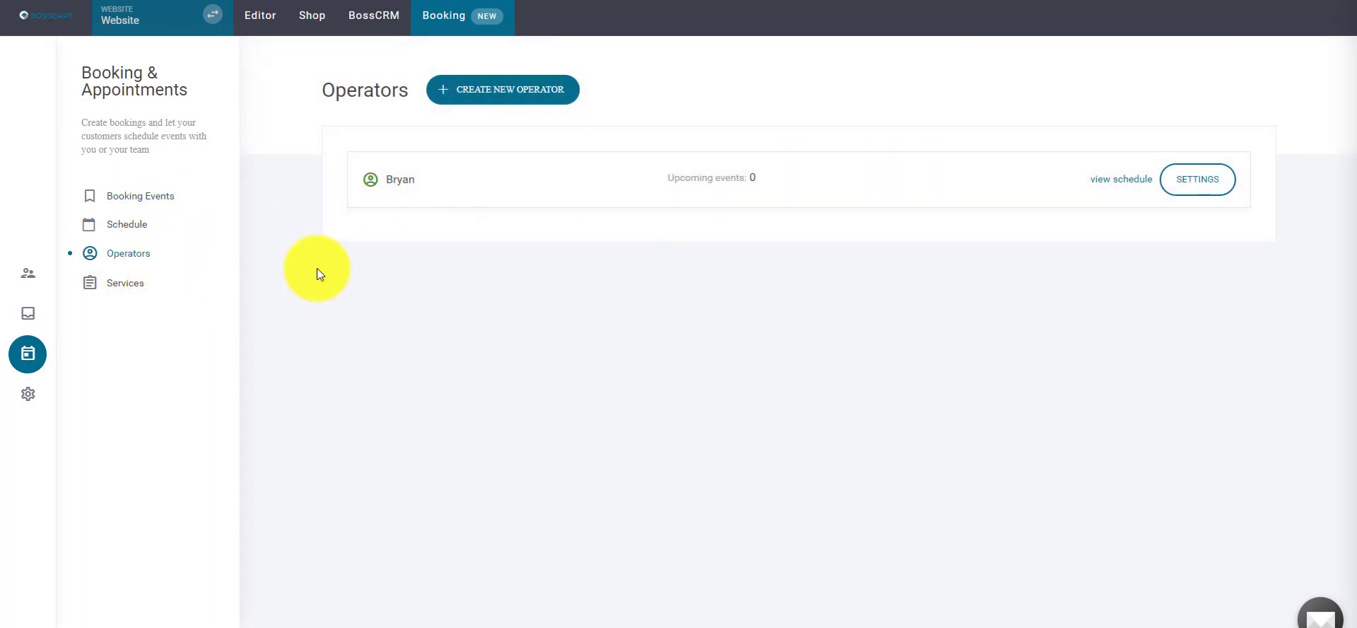
click(1184, 184)
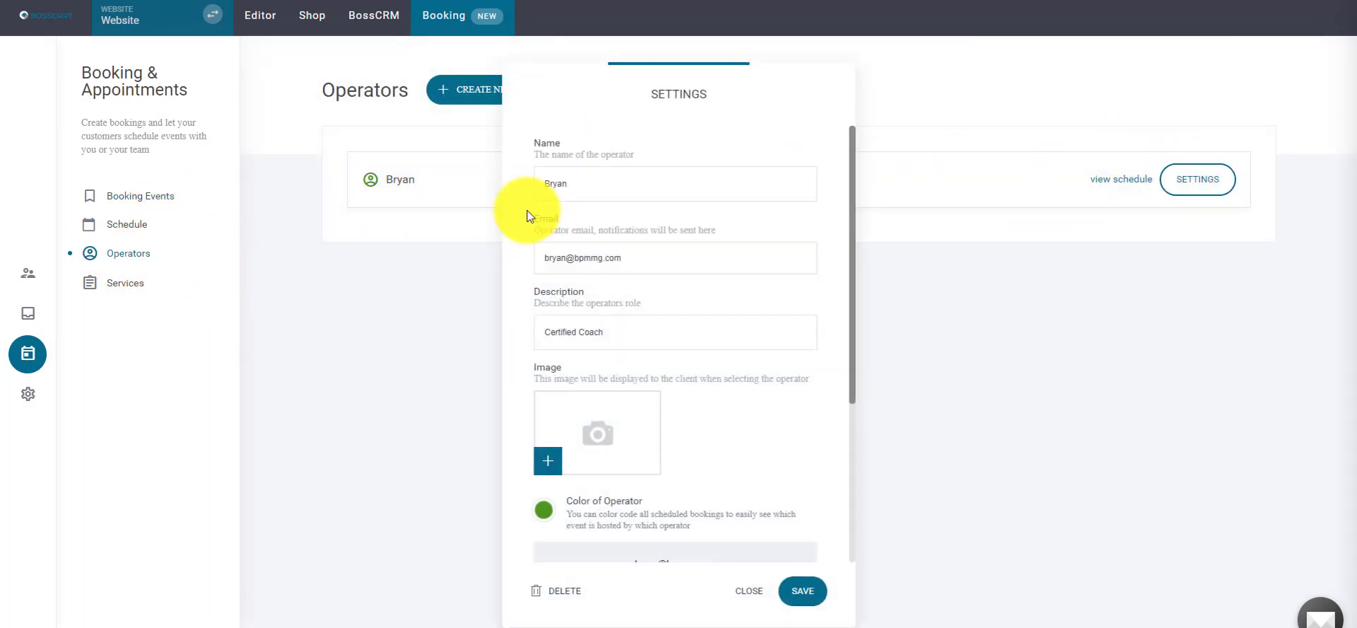
scroll(800, 403, down, 3)
scroll(800, 406, up, 3)
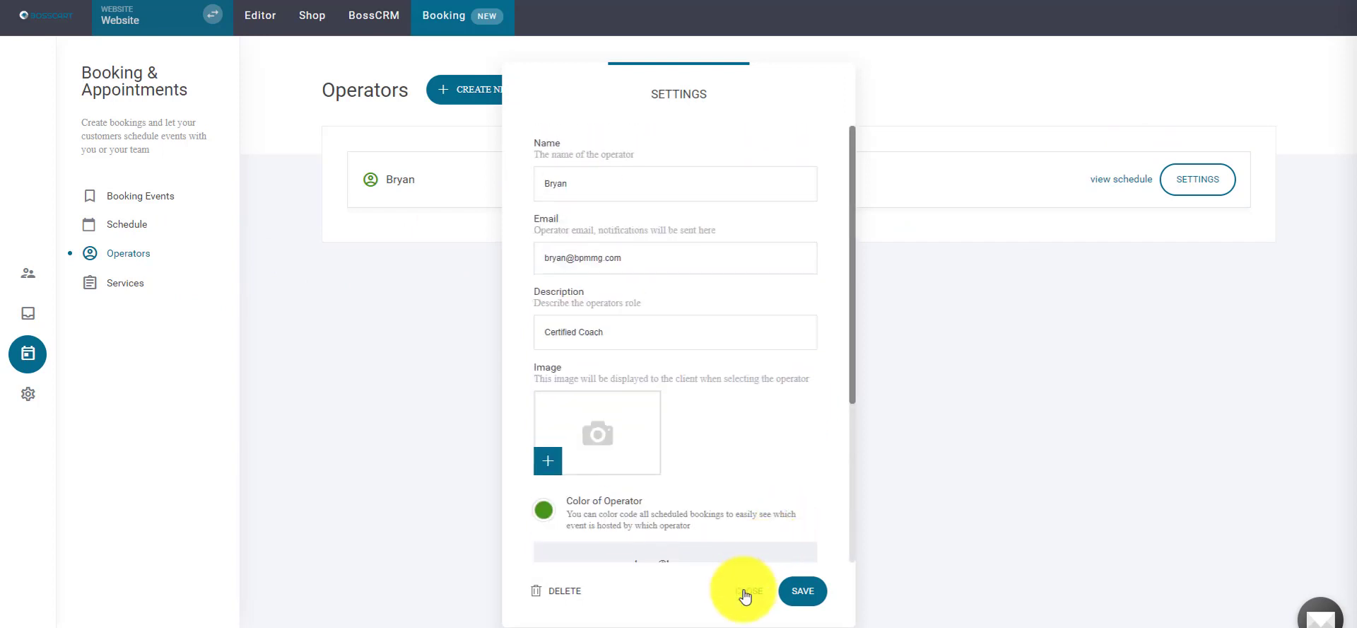
click(748, 591)
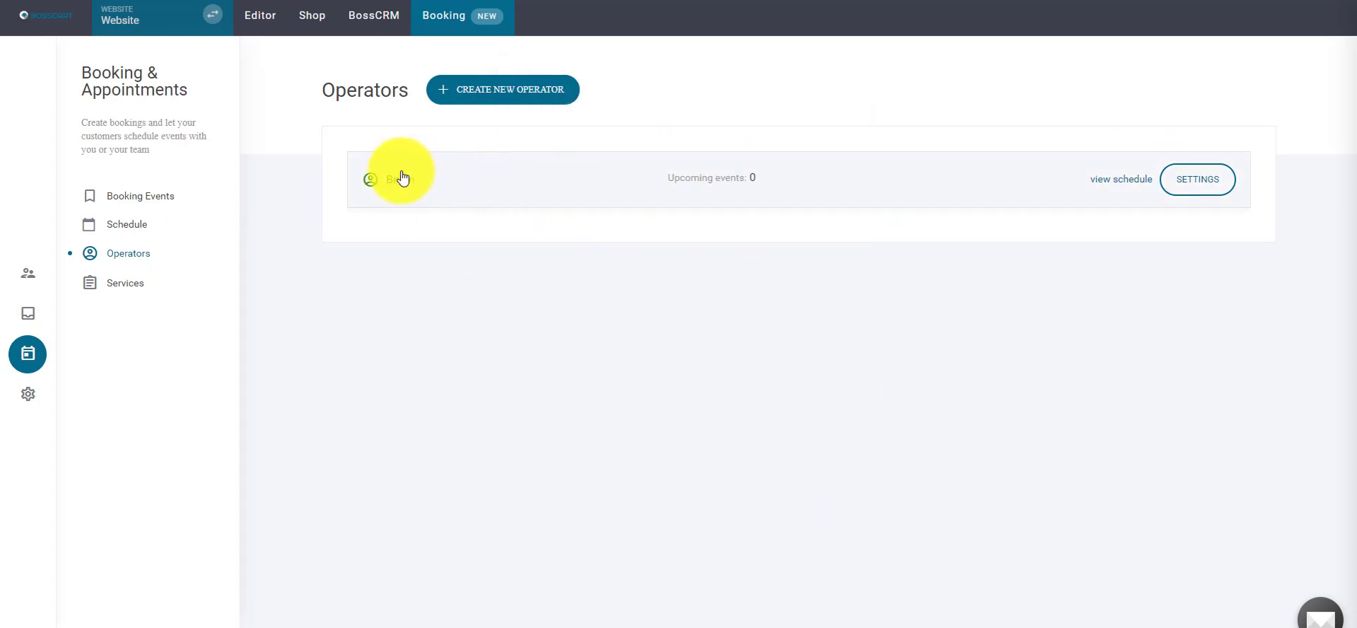
click(155, 205)
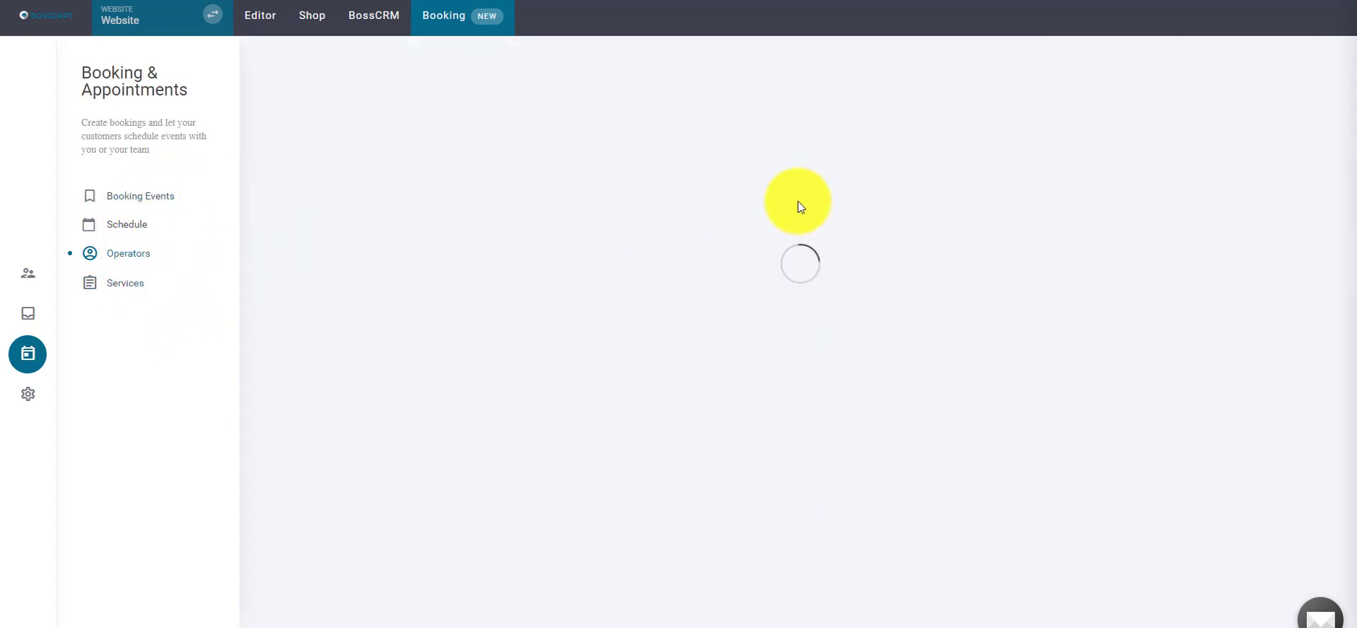
click(1163, 221)
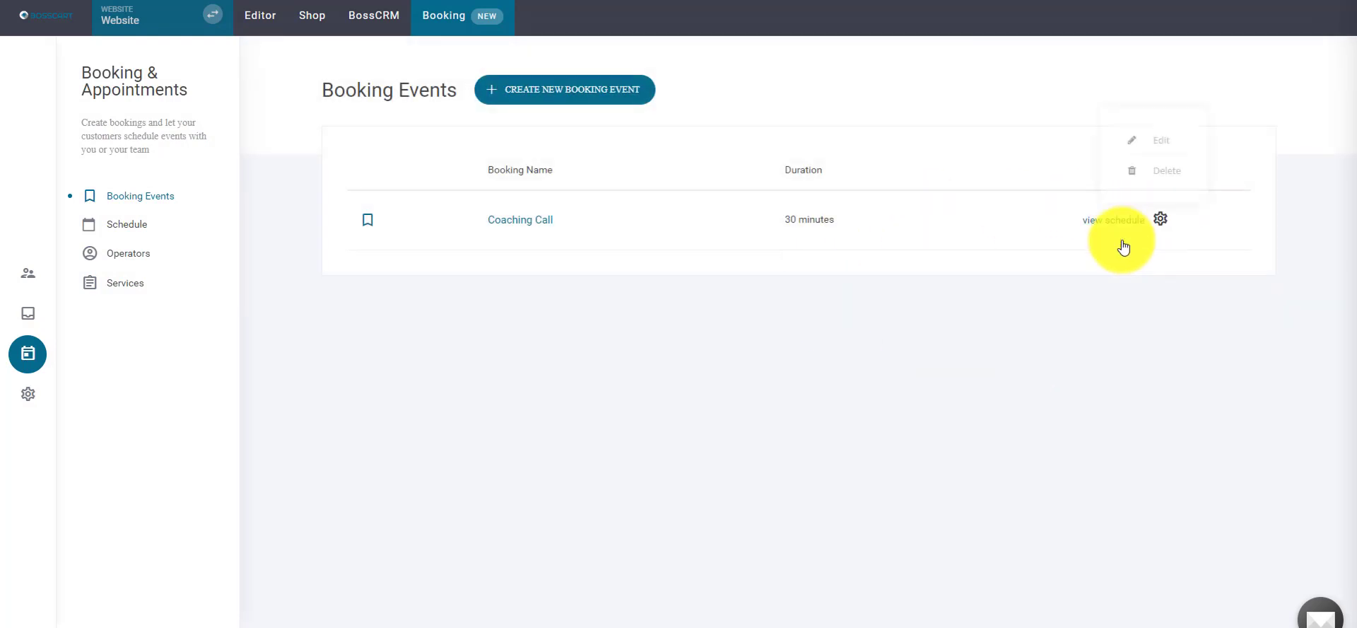
- Edit the Coaching Call event and move to its operators and services step
click(1110, 174)
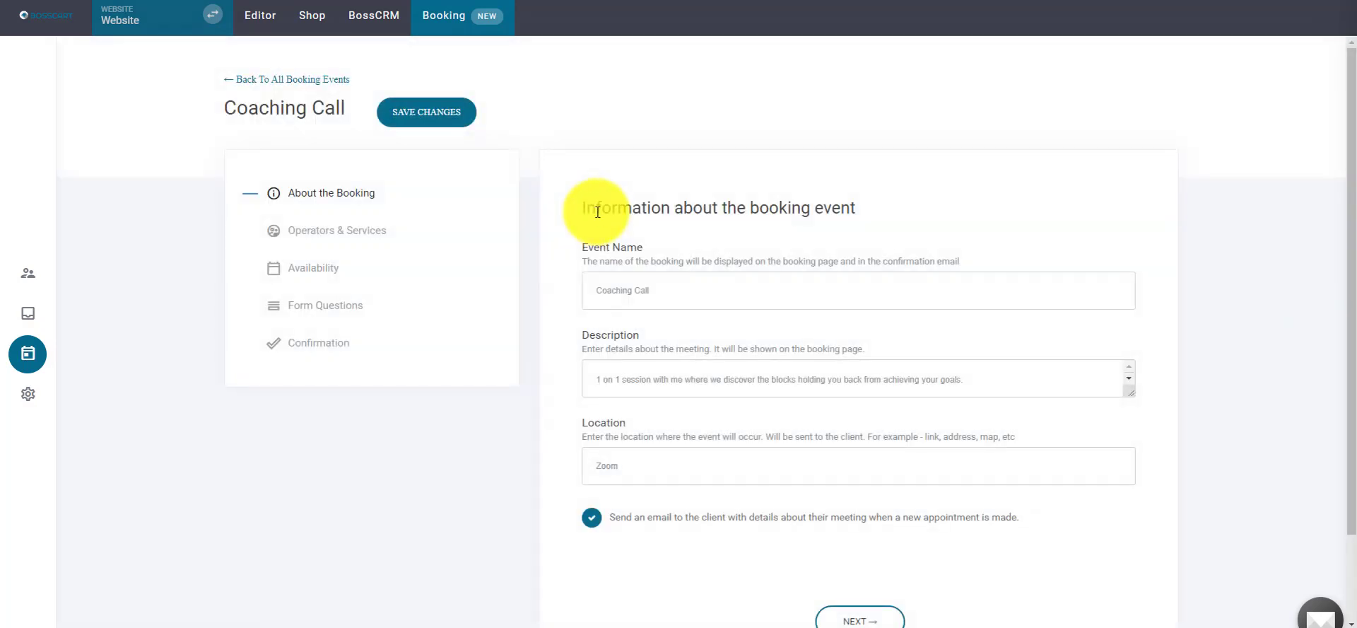
click(350, 232)
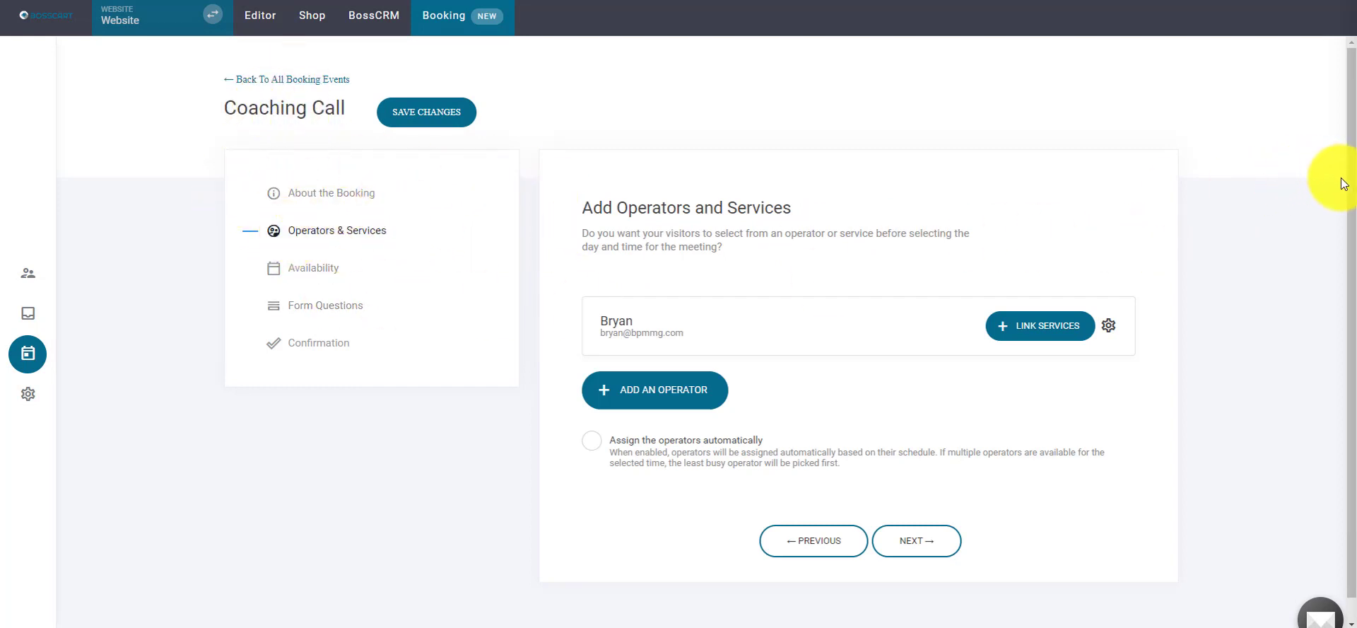
scroll(1351, 177, down, 1)
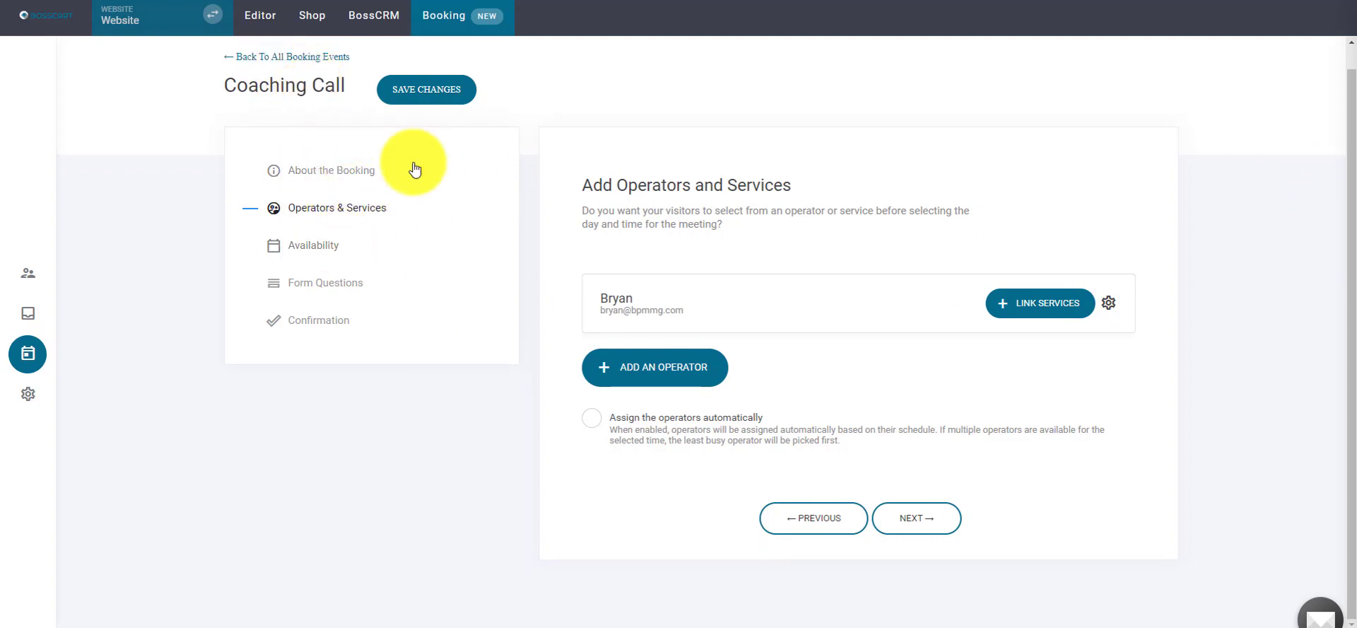
click(353, 172)
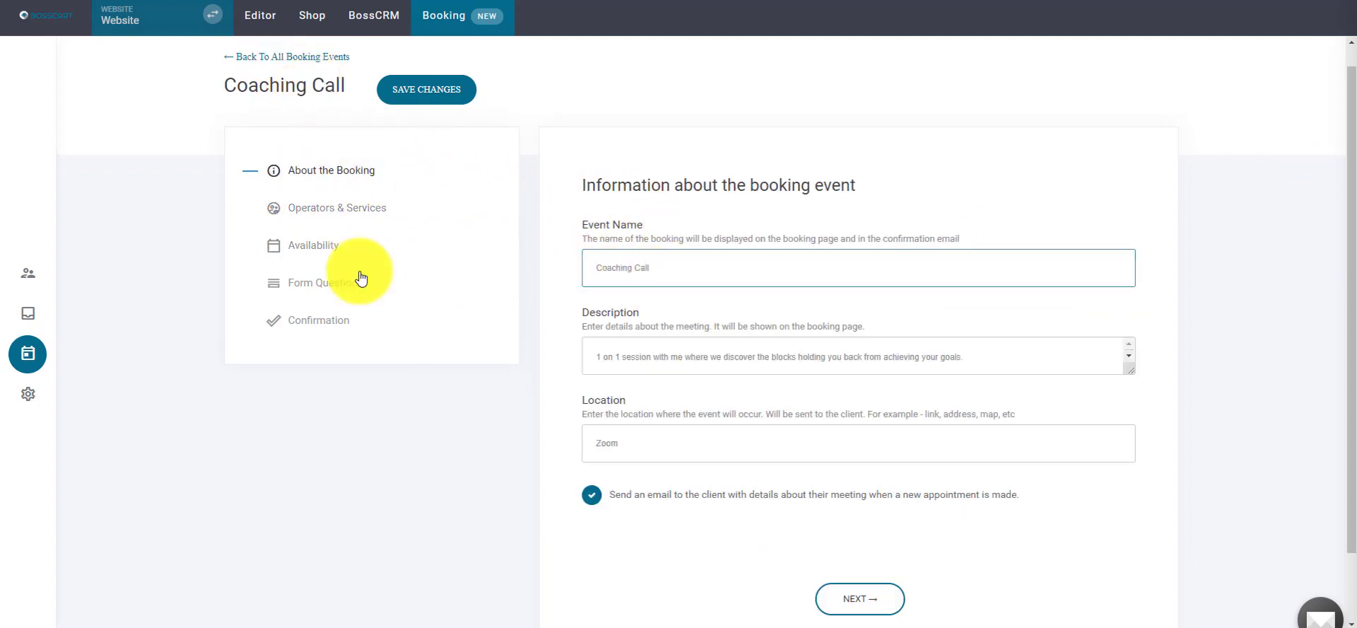
click(333, 209)
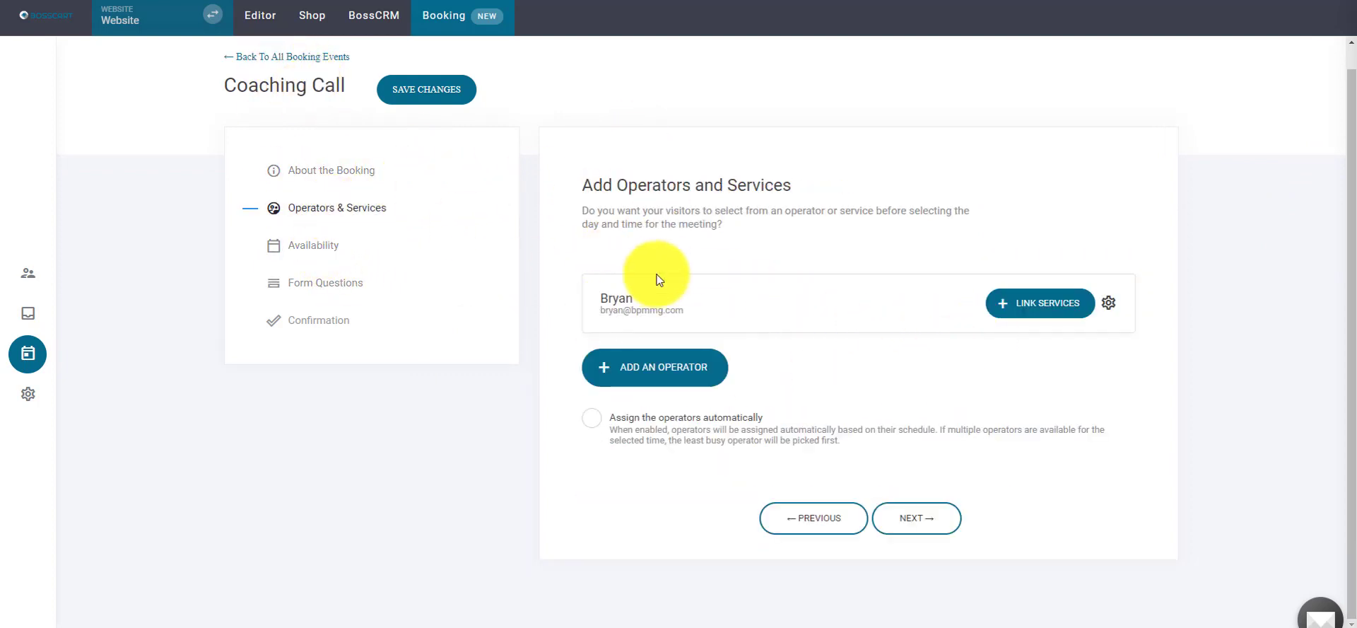
- Link the Discovery call, Deep Dive and Group Class services to the operator
click(1034, 316)
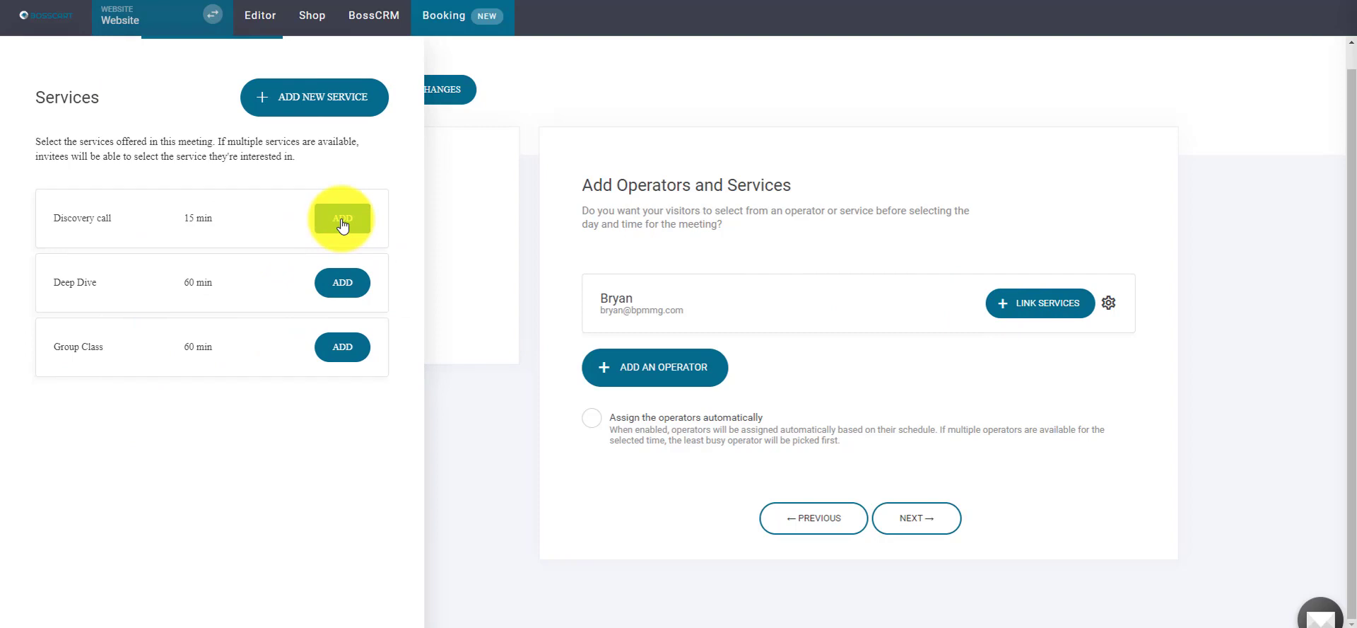
click(343, 221)
click(1033, 305)
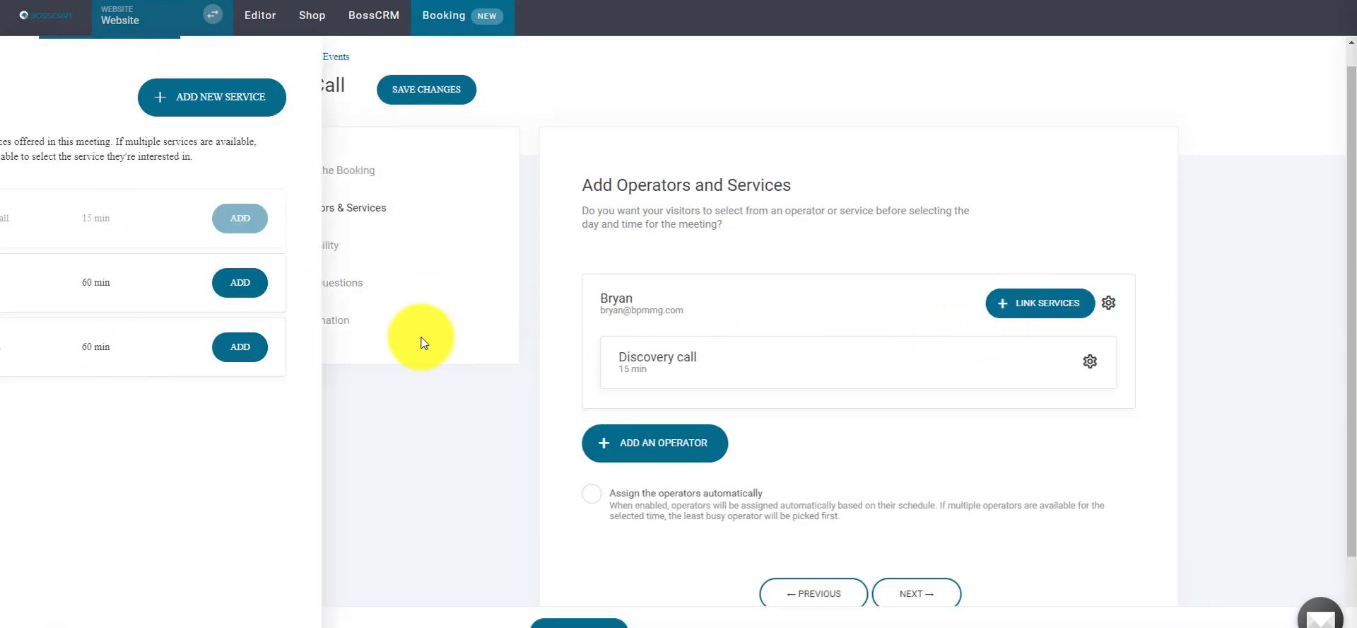
click(345, 283)
click(1015, 304)
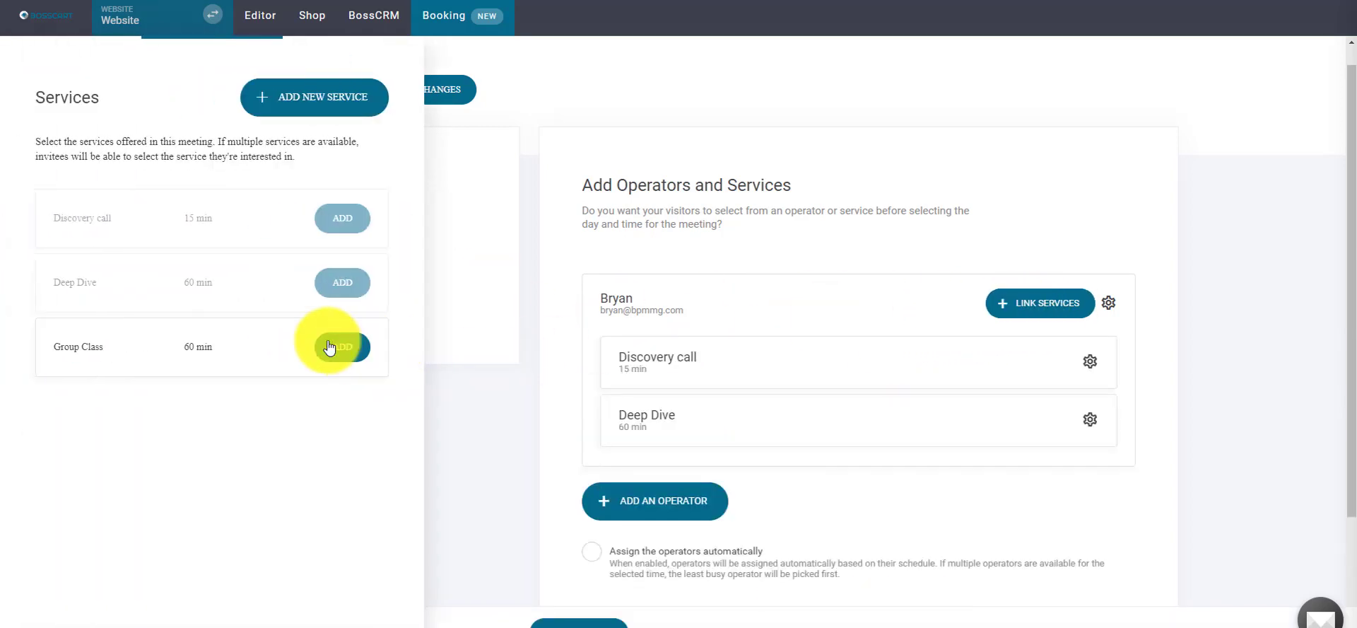
click(328, 346)
drag(1354, 233, 1352, 306)
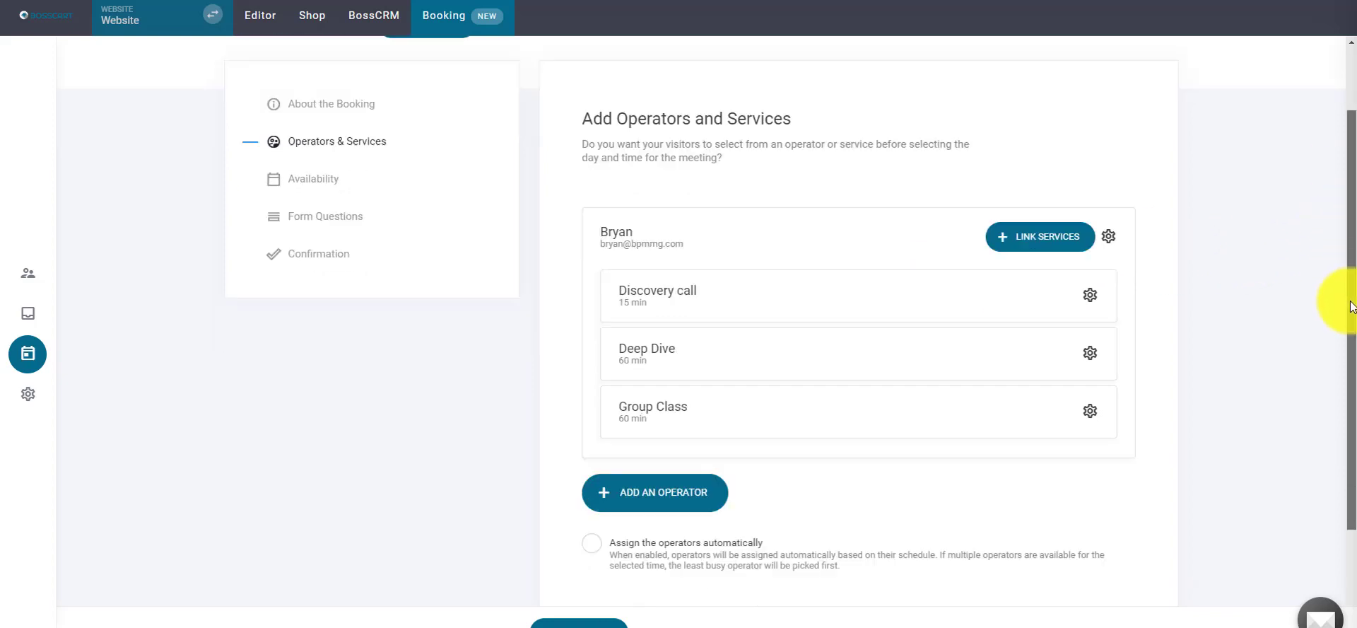
scroll(1082, 297, down, 1)
scroll(829, 253, up, 2)
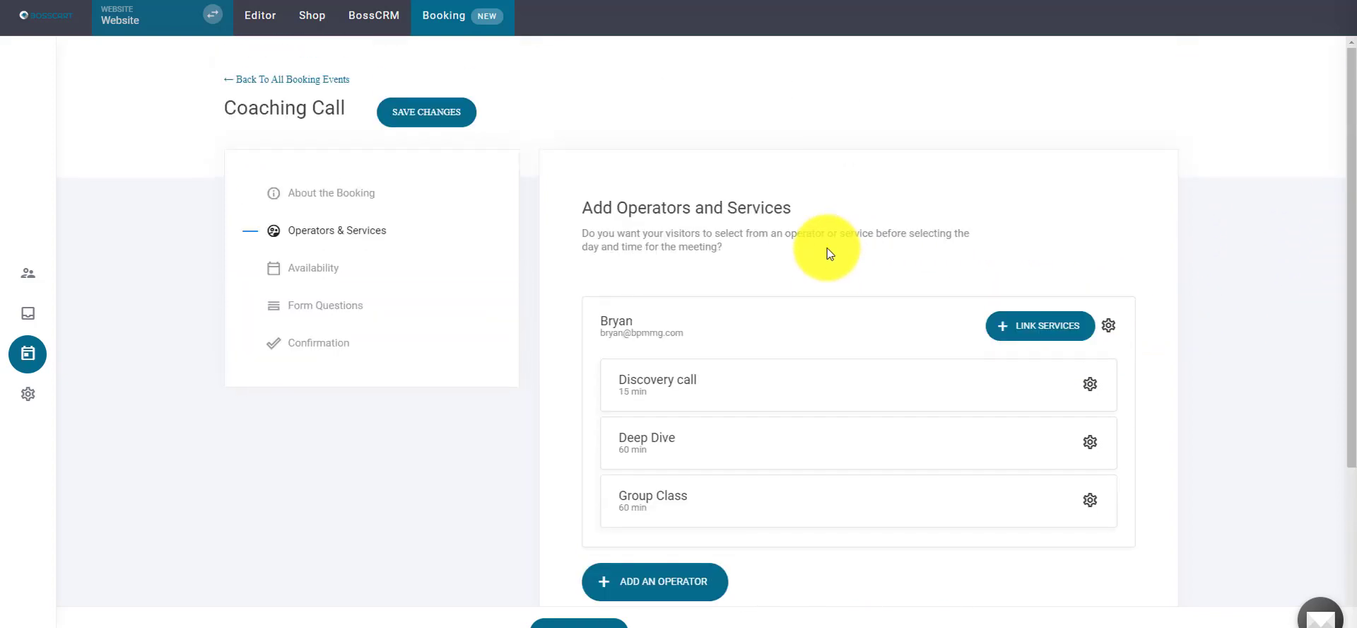
scroll(821, 245, down, 3)
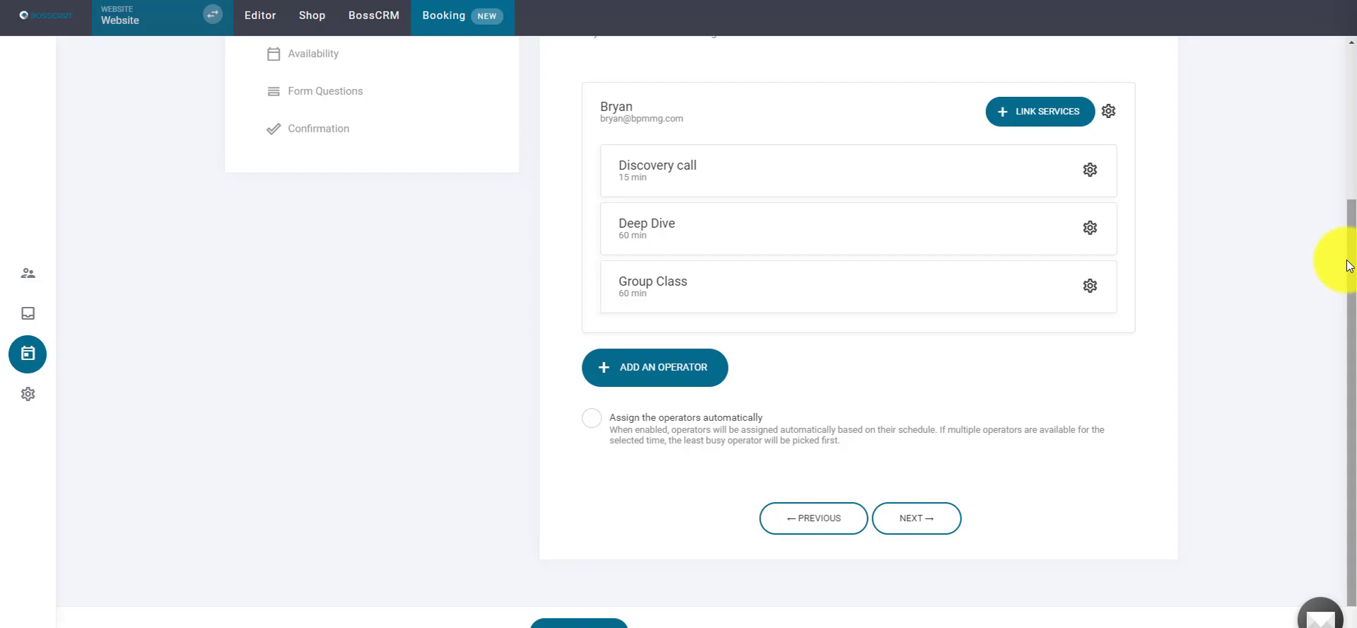
- Check the Discovery call settings unchanged and advance the Coaching Call setup to Availability
click(1089, 172)
click(1085, 93)
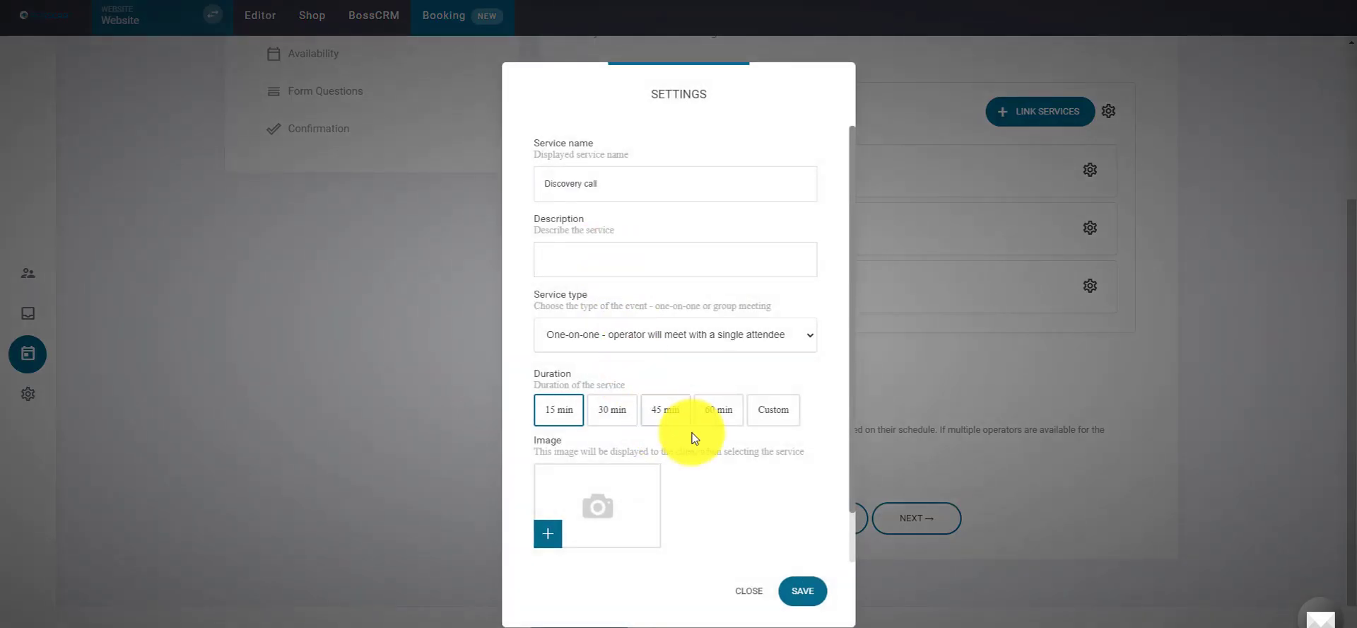
click(744, 590)
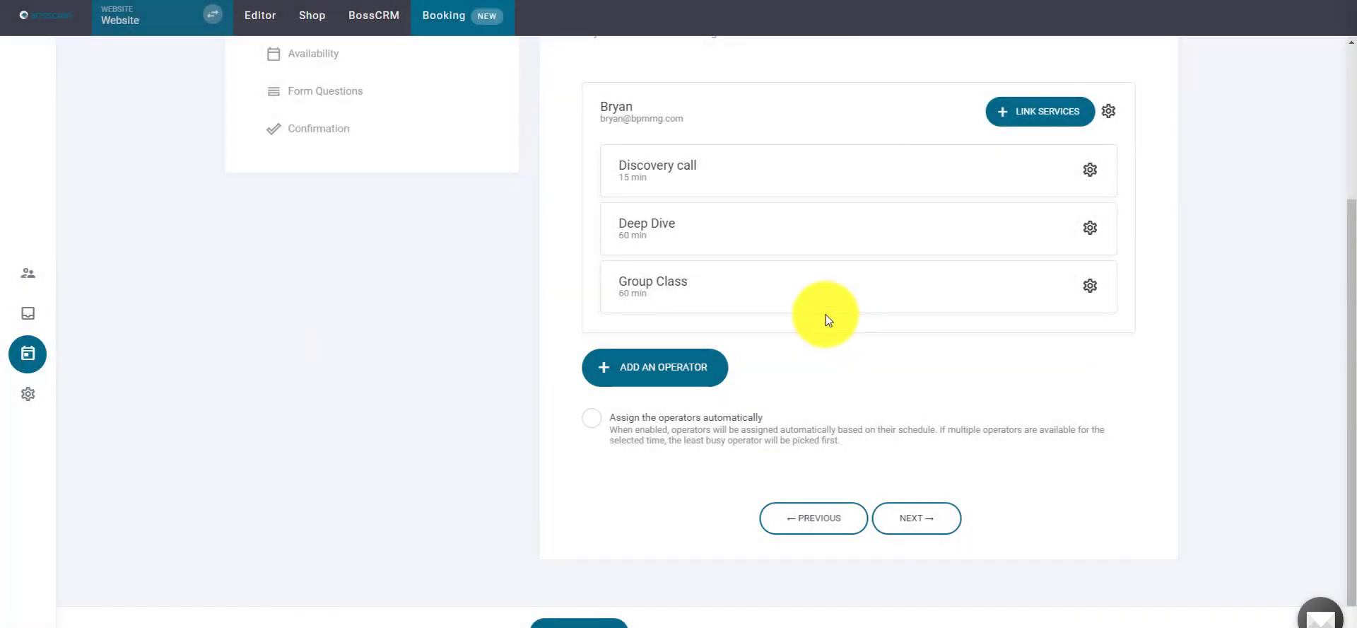
scroll(826, 315, up, 3)
scroll(516, 278, down, 3)
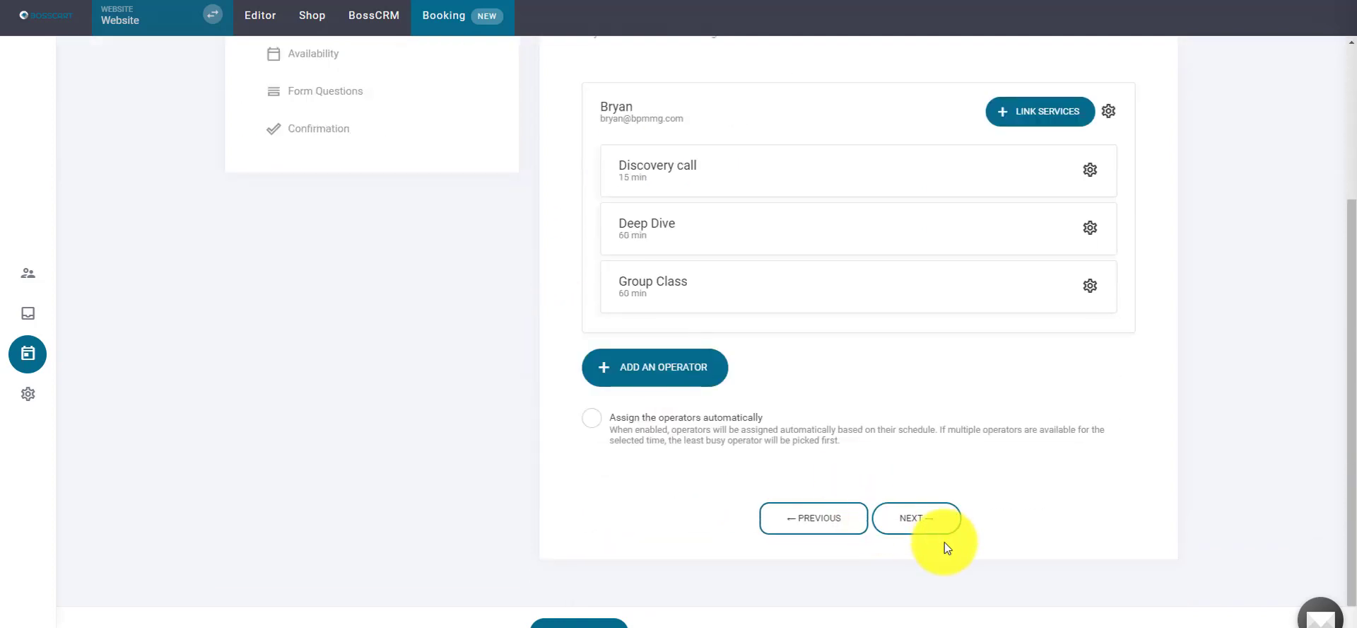
click(945, 543)
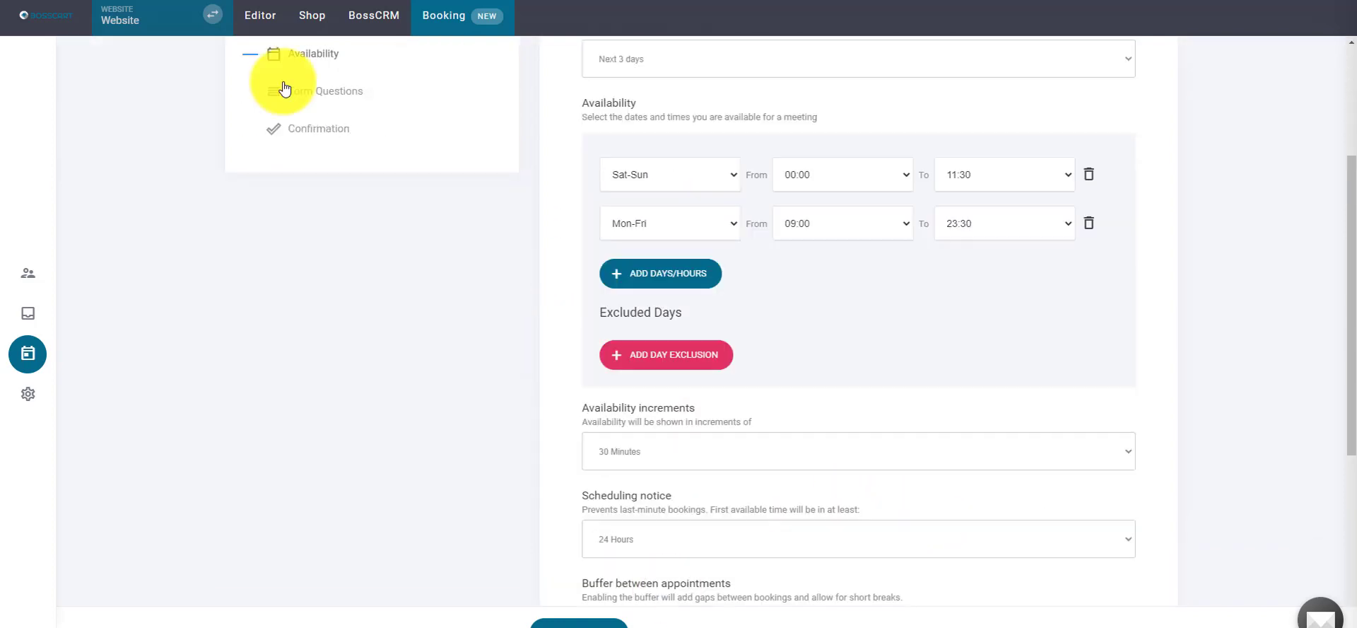
scroll(285, 89, up, 3)
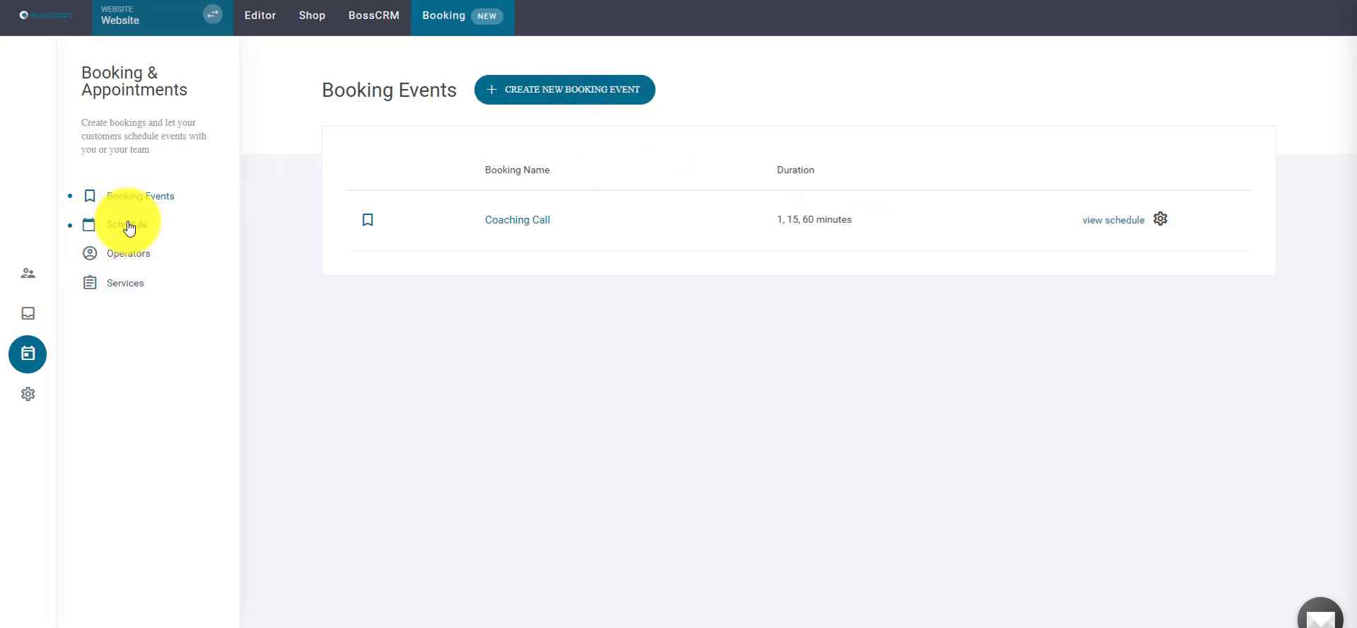
click(259, 16)
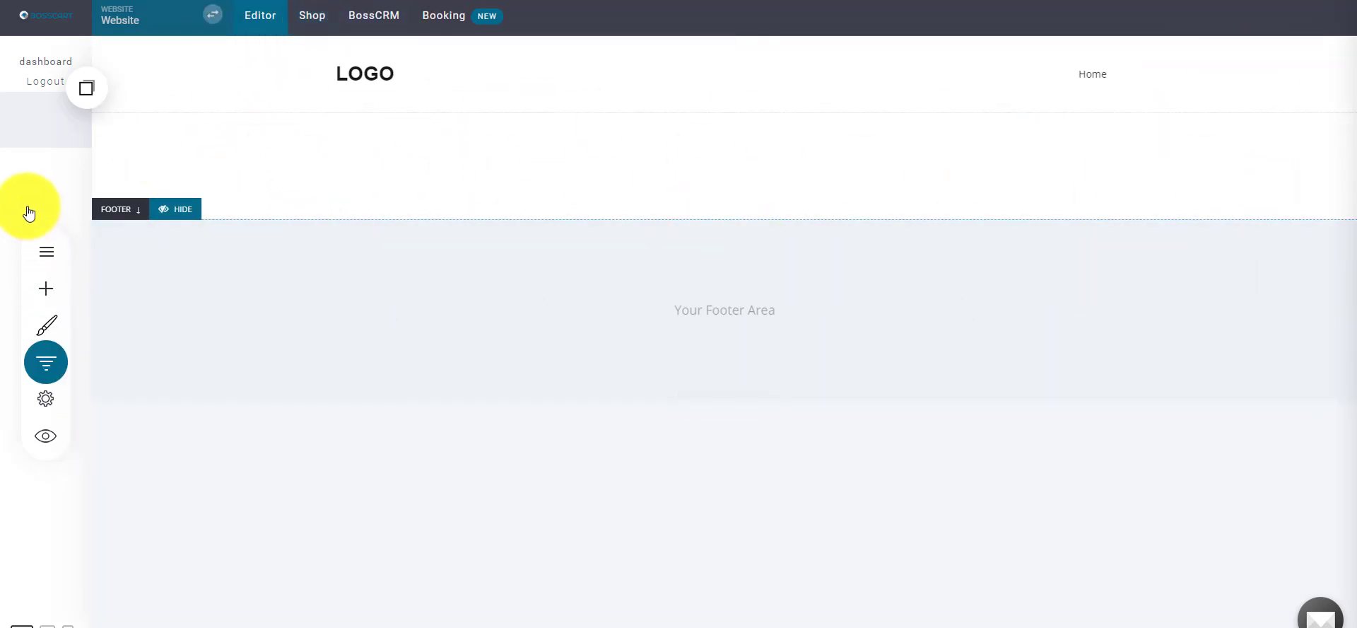
- Insert the Image & Text 'Call To Action' section with booking calendar below the header
click(91, 168)
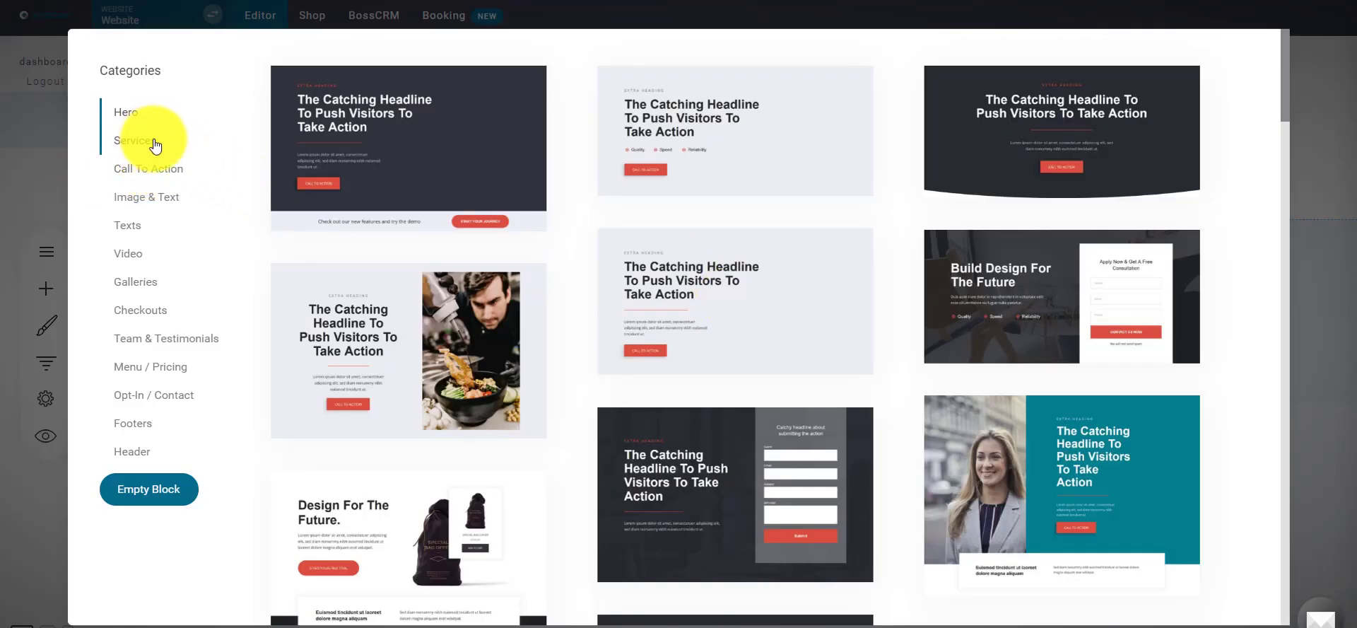
click(142, 140)
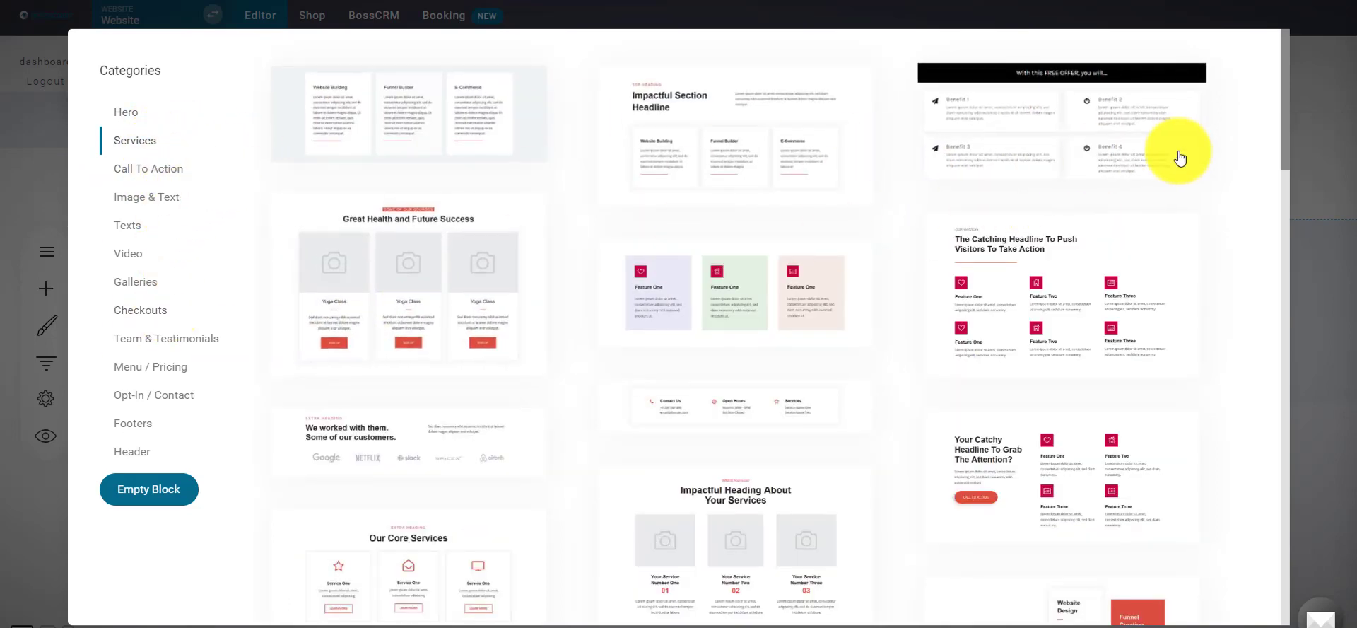
drag(1283, 129, 355, 176)
click(147, 198)
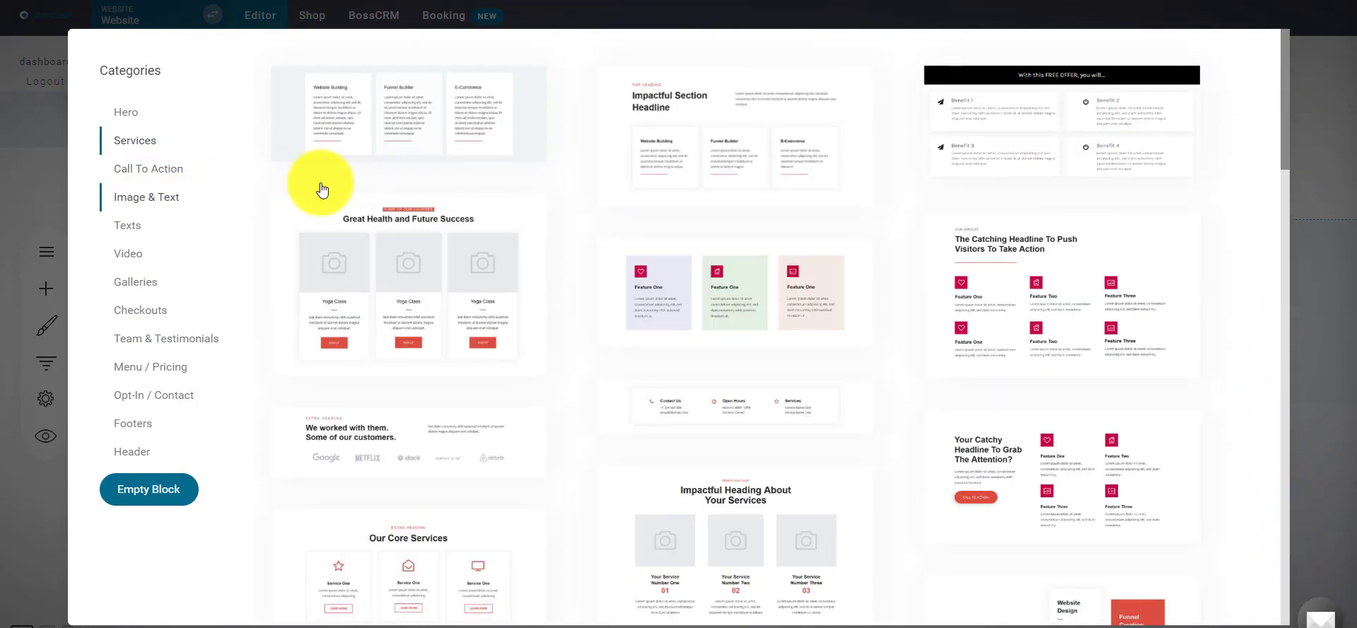
drag(1287, 137, 1279, 190)
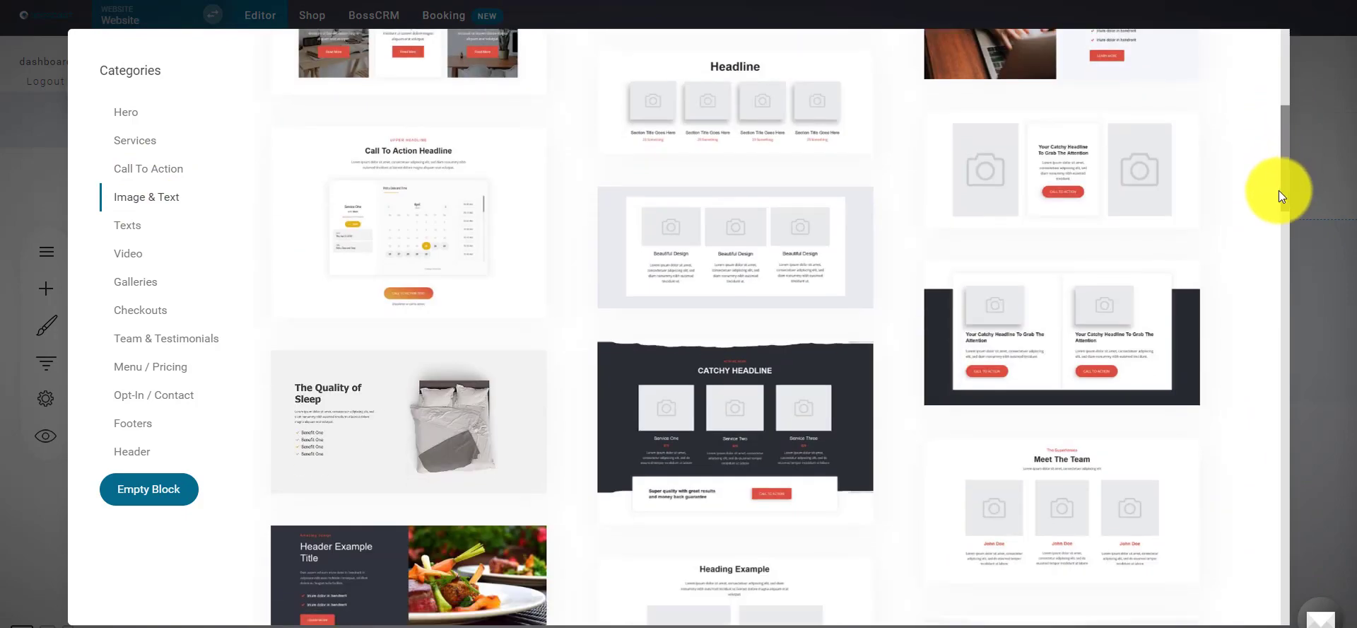
click(404, 200)
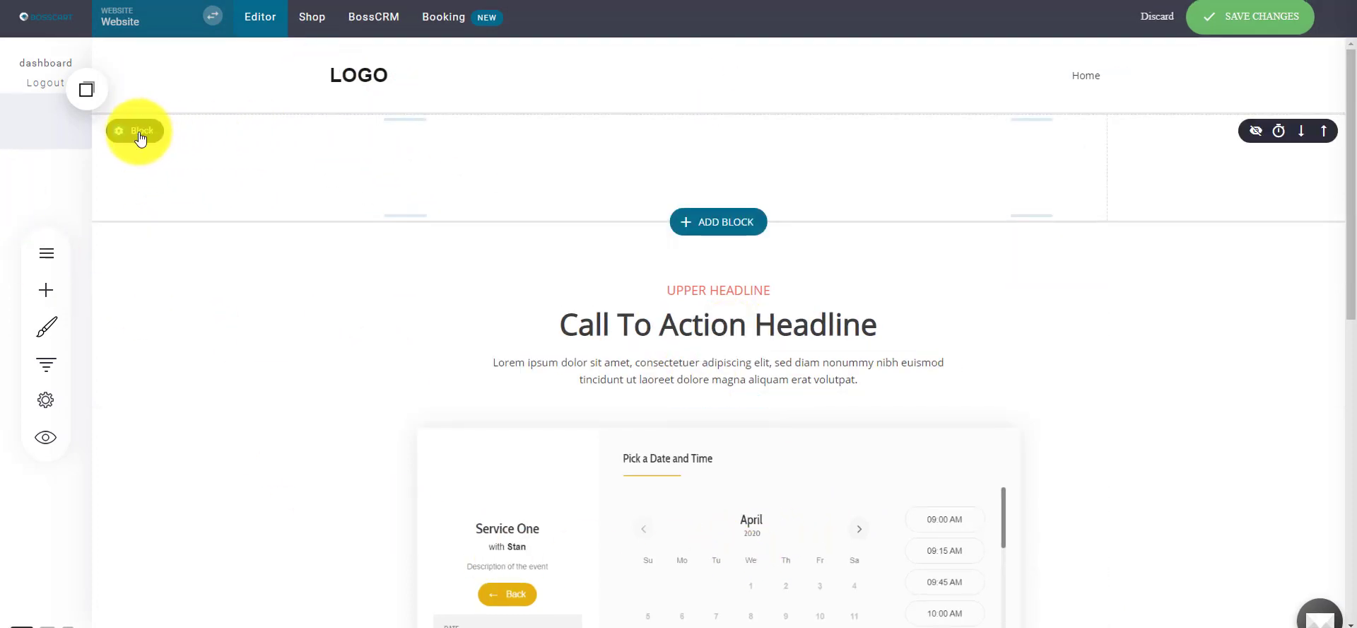
- Delete the top block's widget and the call-to-action button
click(258, 133)
click(748, 292)
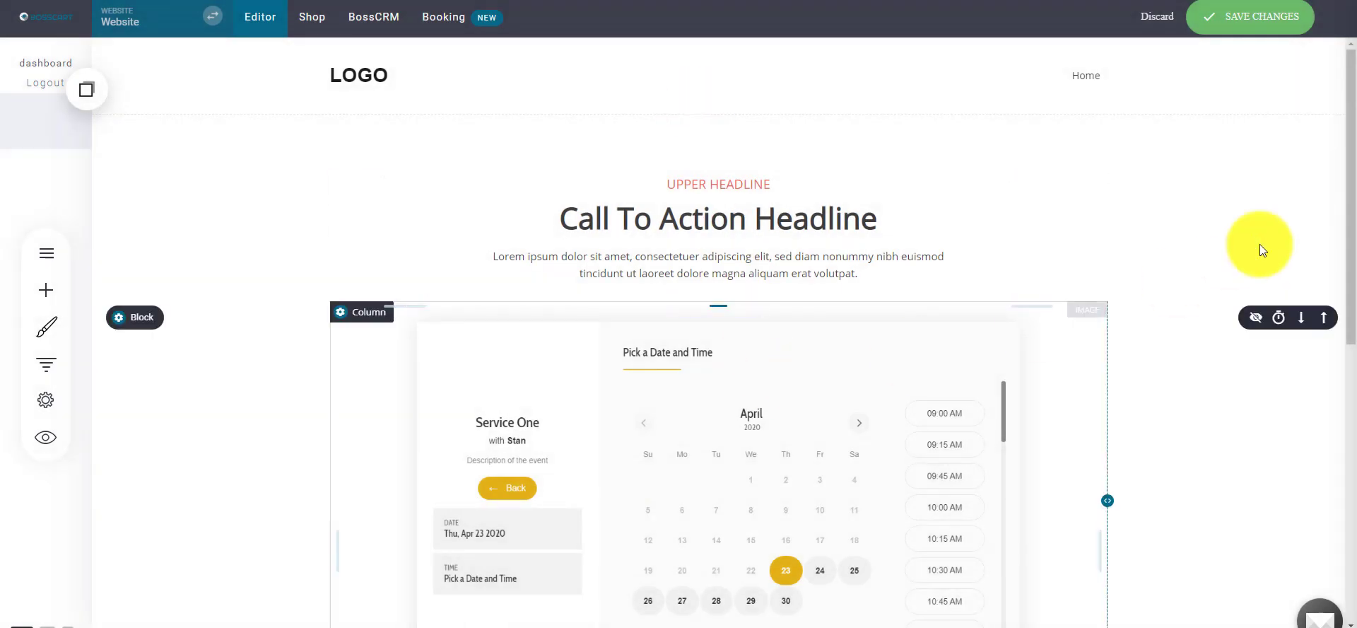
drag(1353, 192, 1353, 331)
click(757, 469)
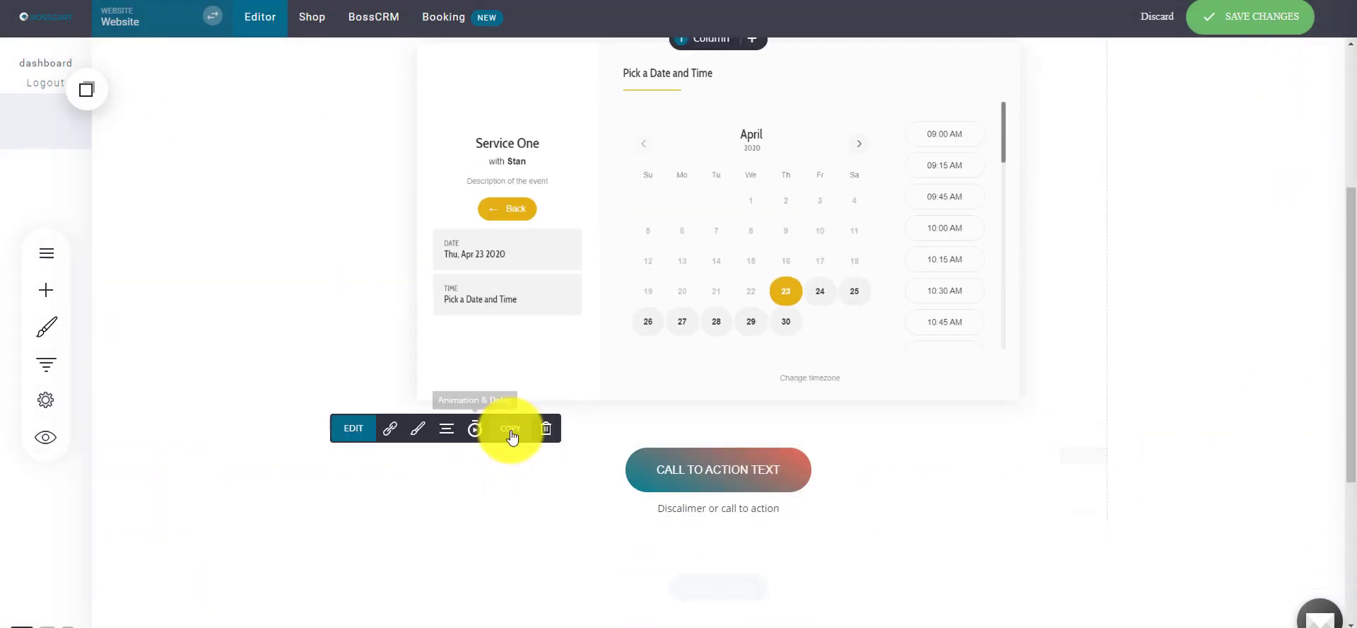
click(546, 427)
click(736, 318)
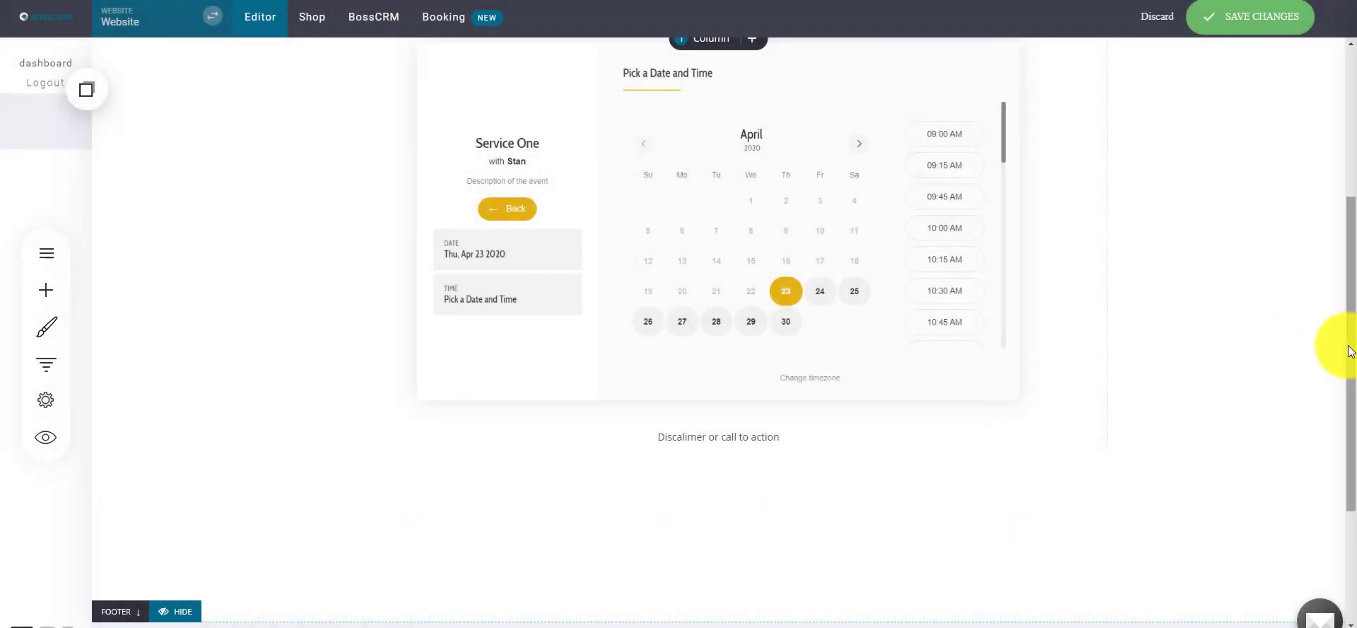
- Drag a Booking widget from Add Widget to sit under the headline
scroll(1329, 247, up, 3)
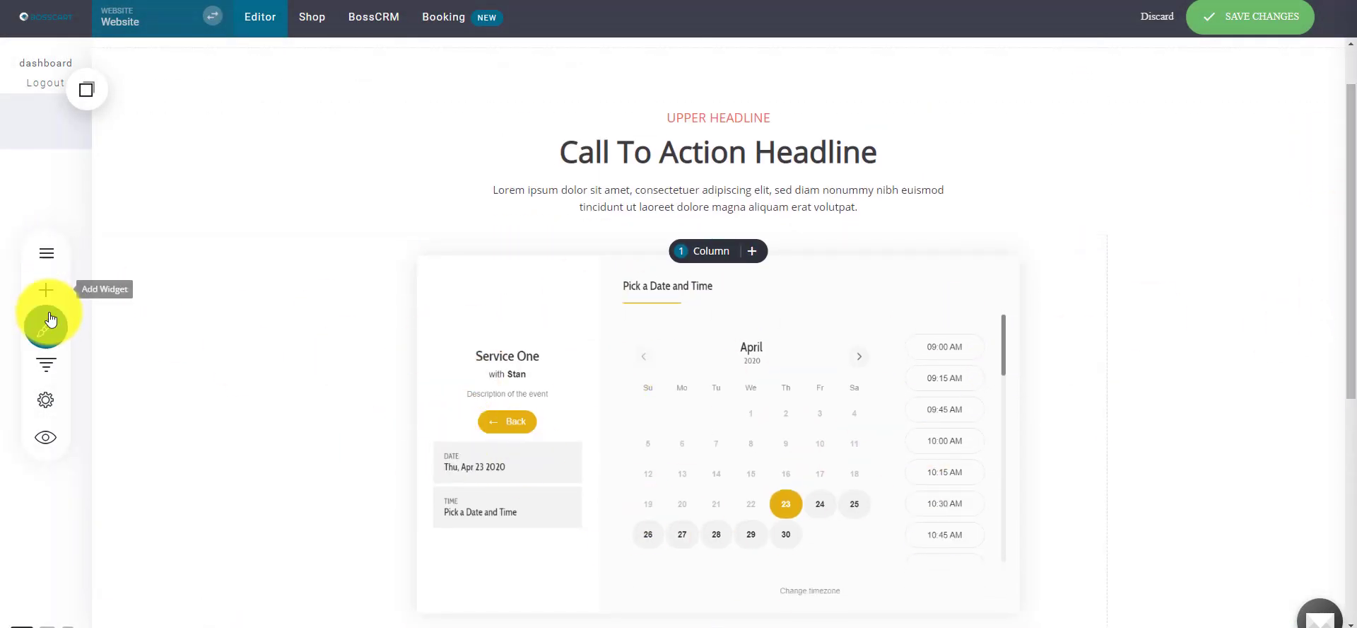
click(45, 291)
drag(212, 357, 813, 266)
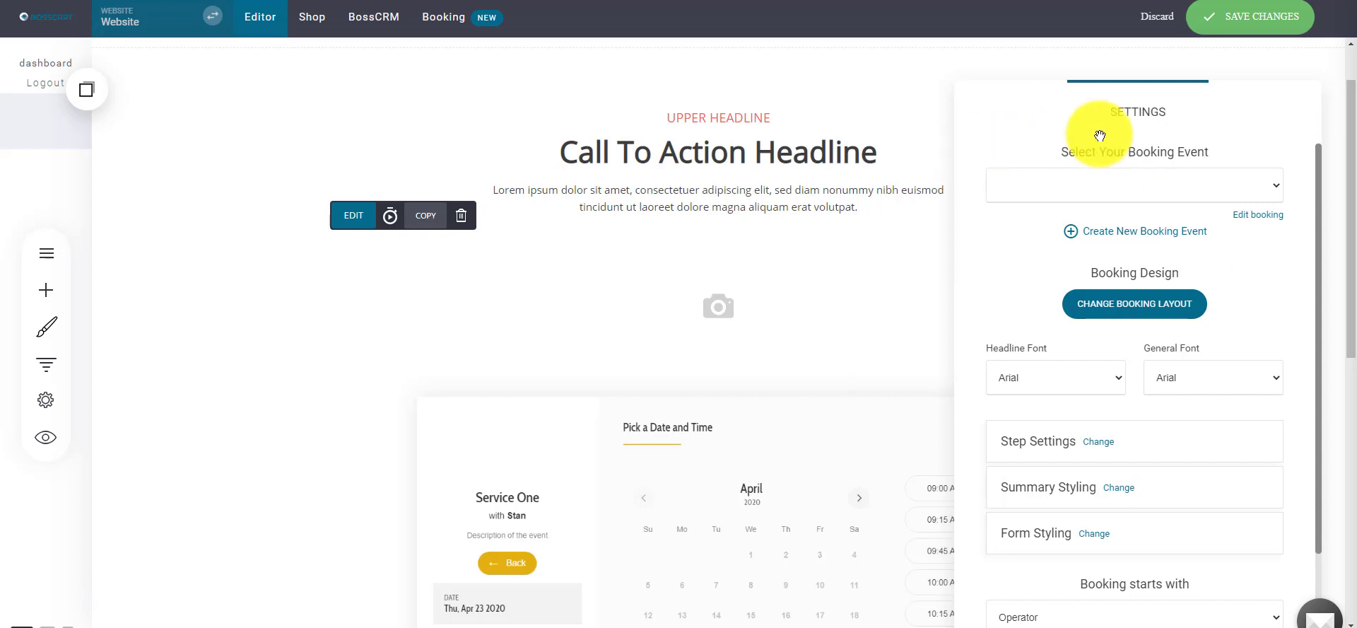
- Set the booking widget's booking event to Coaching Call
drag(1099, 134, 912, 106)
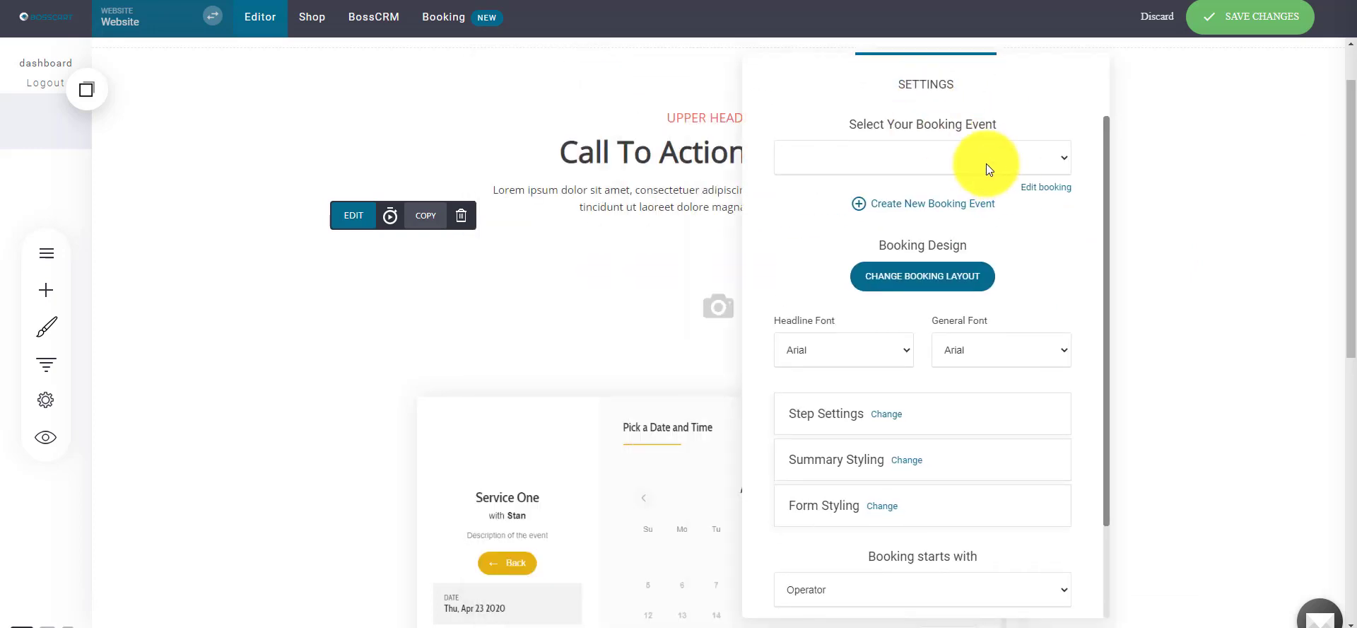
click(986, 163)
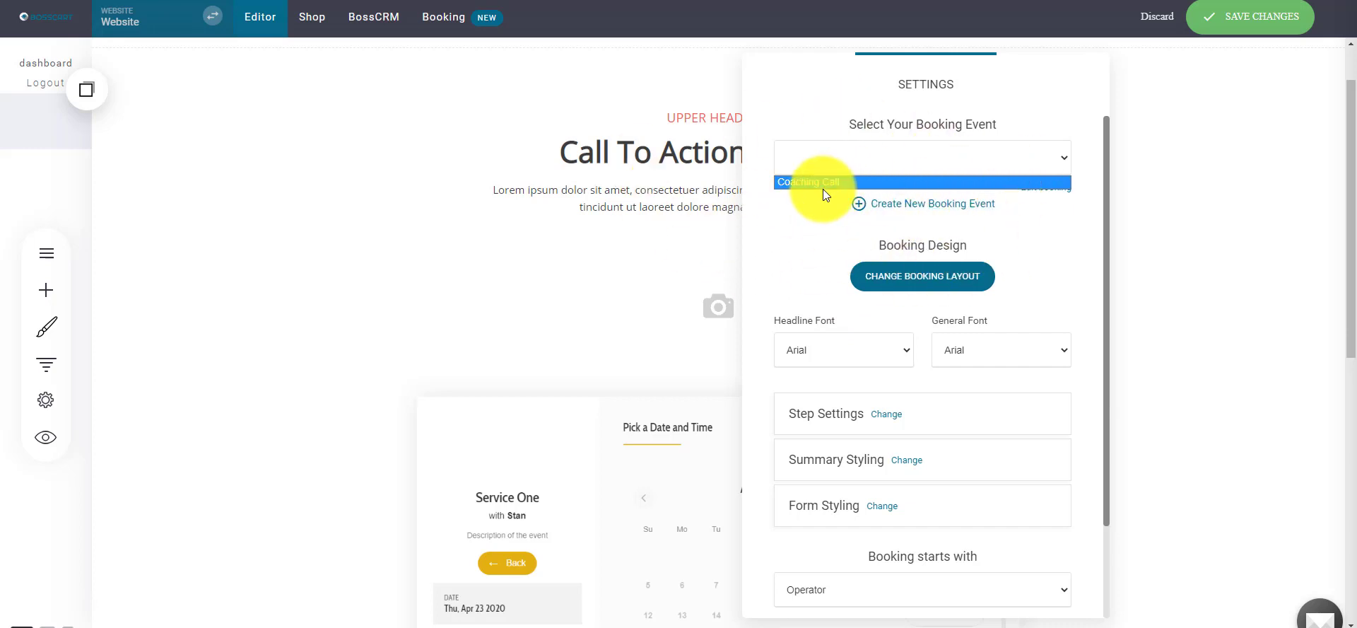
click(804, 181)
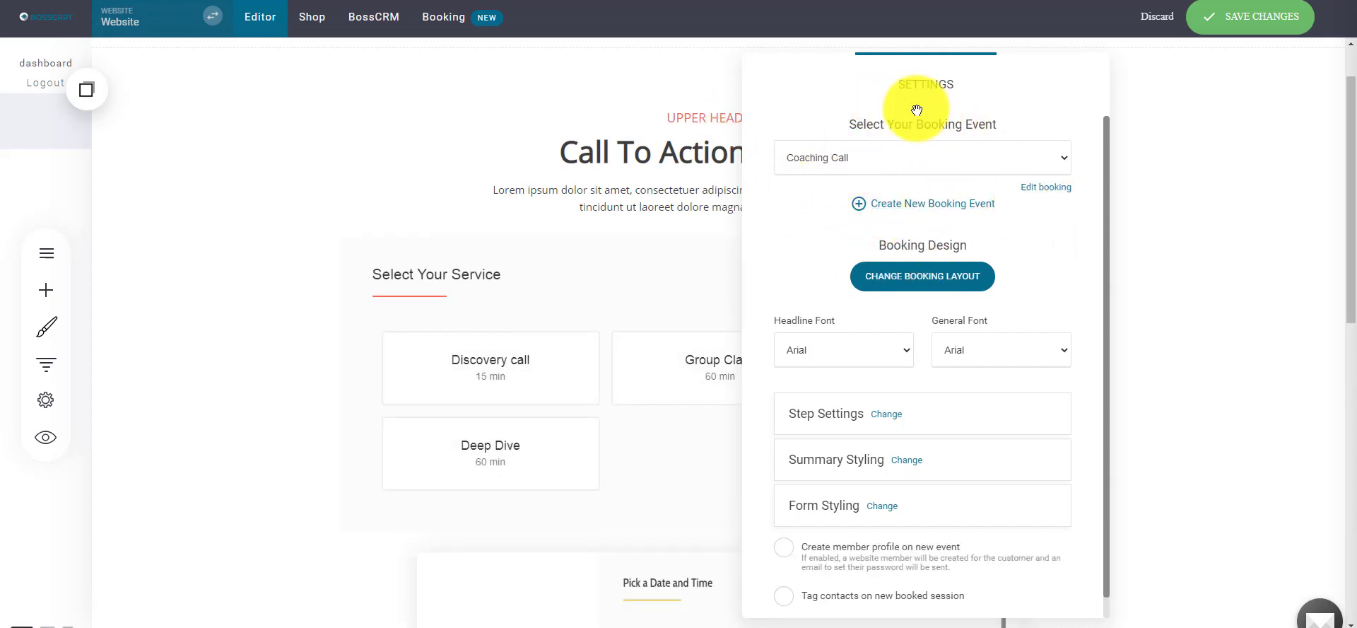
drag(915, 109, 792, 150)
drag(840, 106, 959, 78)
click(921, 254)
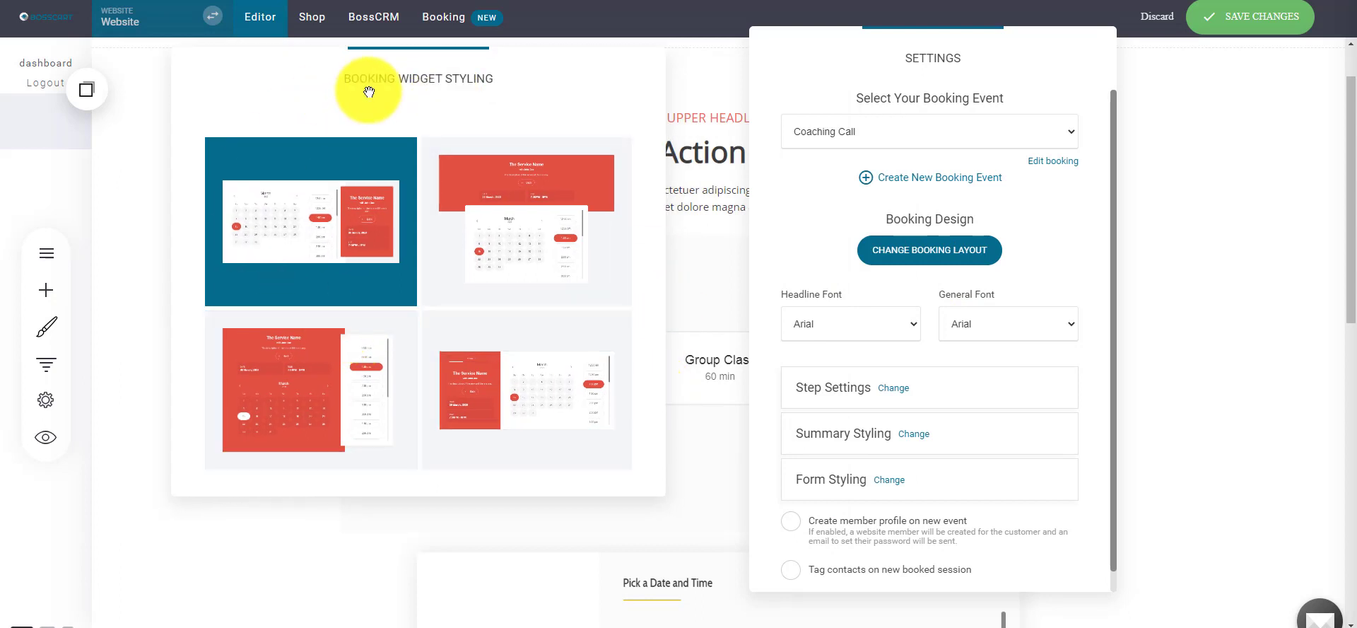
- Switch the booking widget to the top-left layout with details beside the calendar
drag(367, 88, 915, 104)
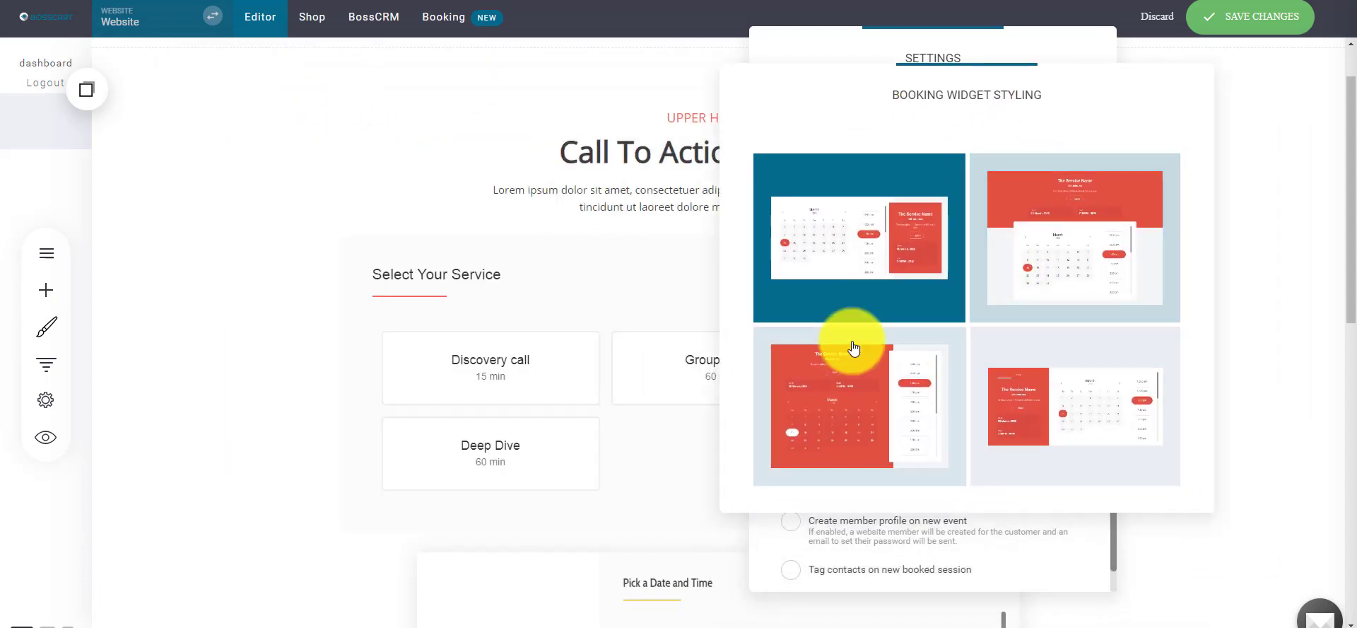
click(1047, 237)
click(902, 252)
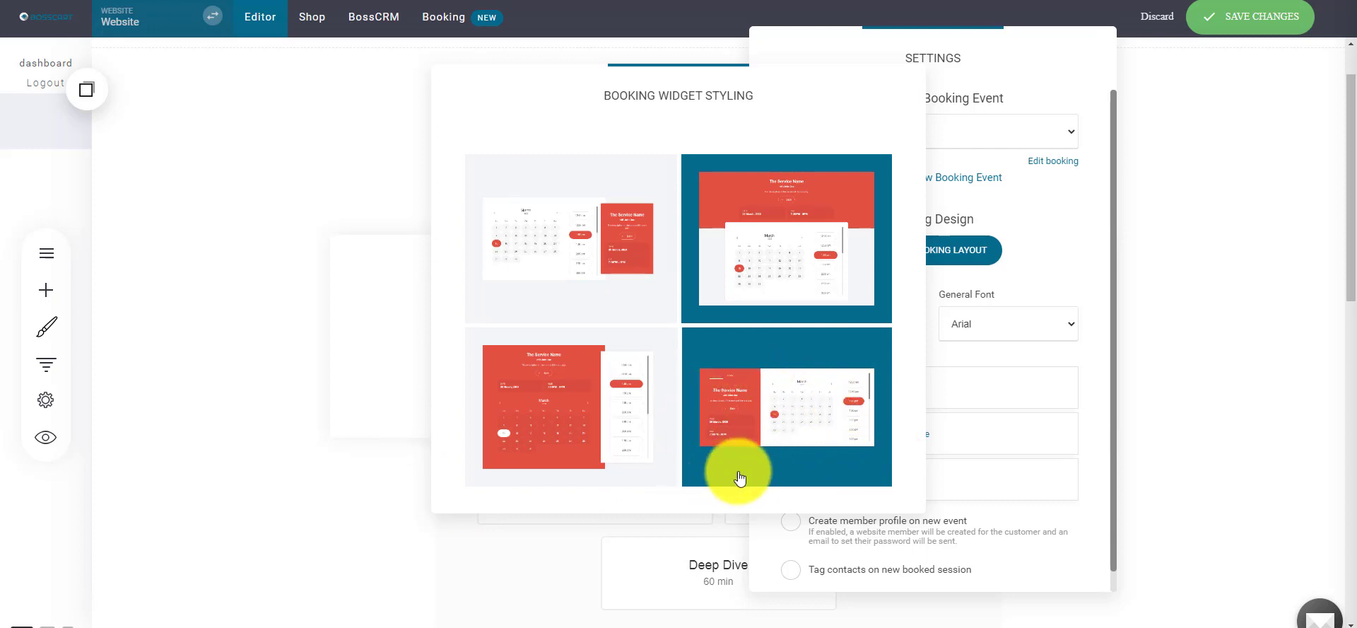
drag(735, 131, 678, 104)
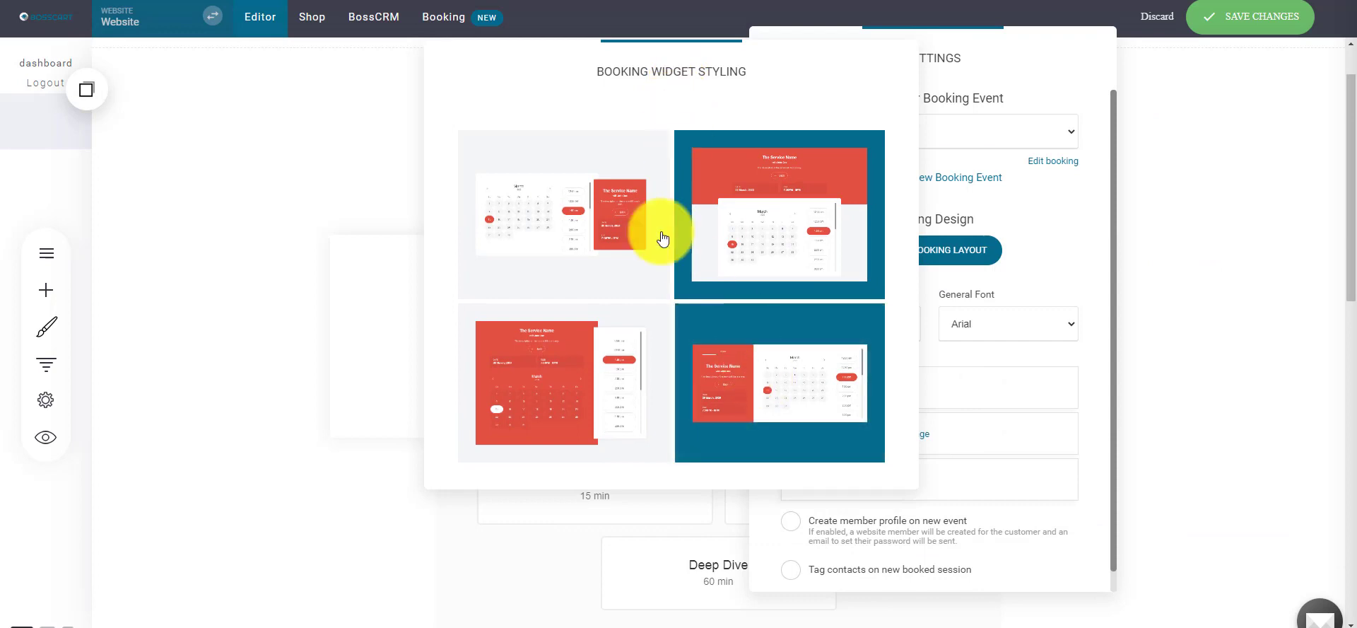
click(560, 195)
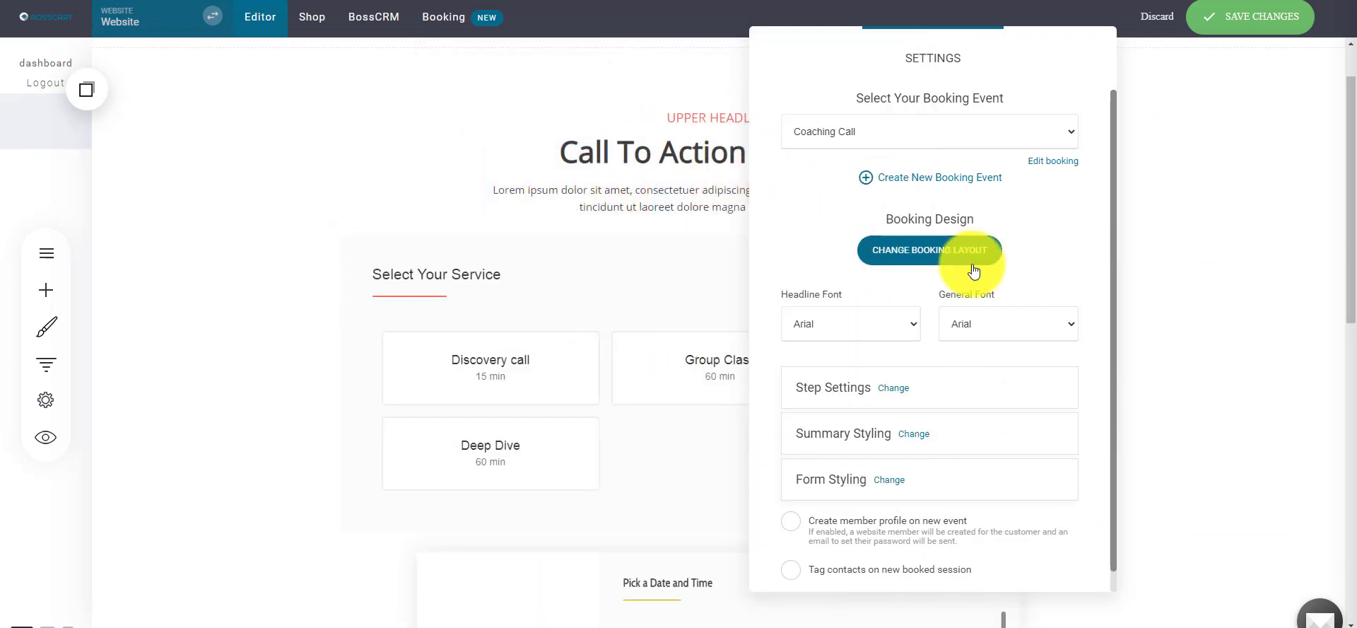
- Set the booking widget's headline and general fonts to Playfair Display
drag(994, 46, 1144, 54)
click(1001, 330)
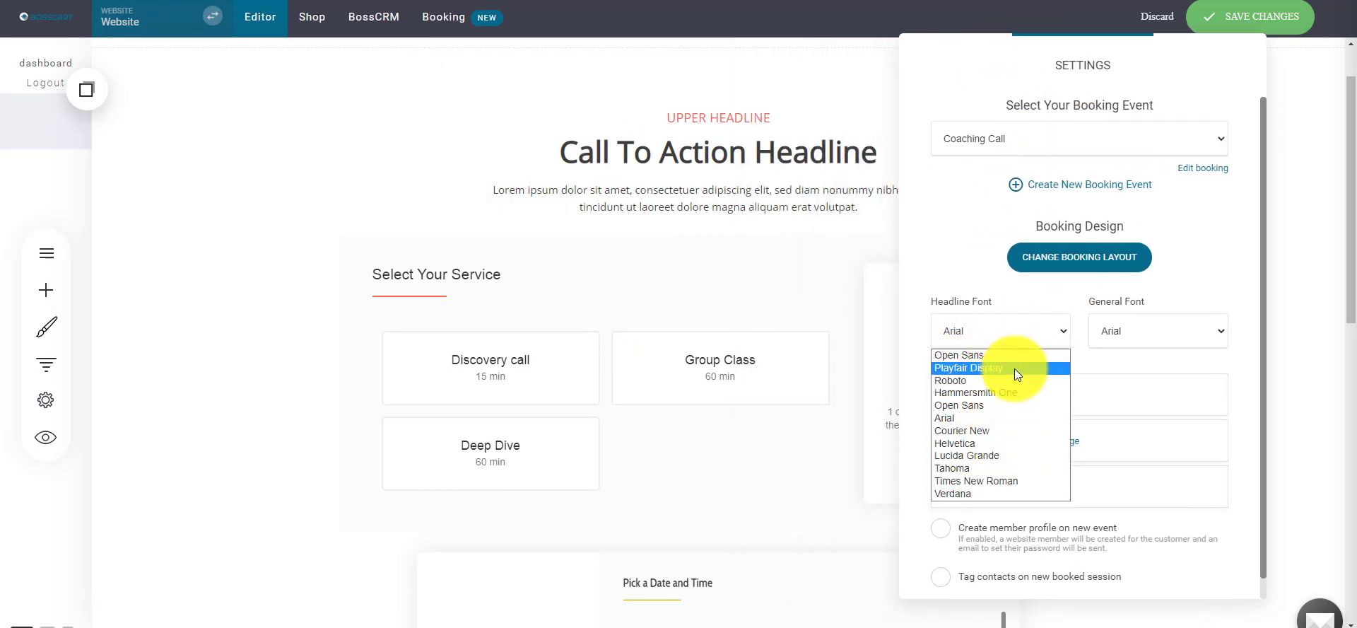
click(987, 368)
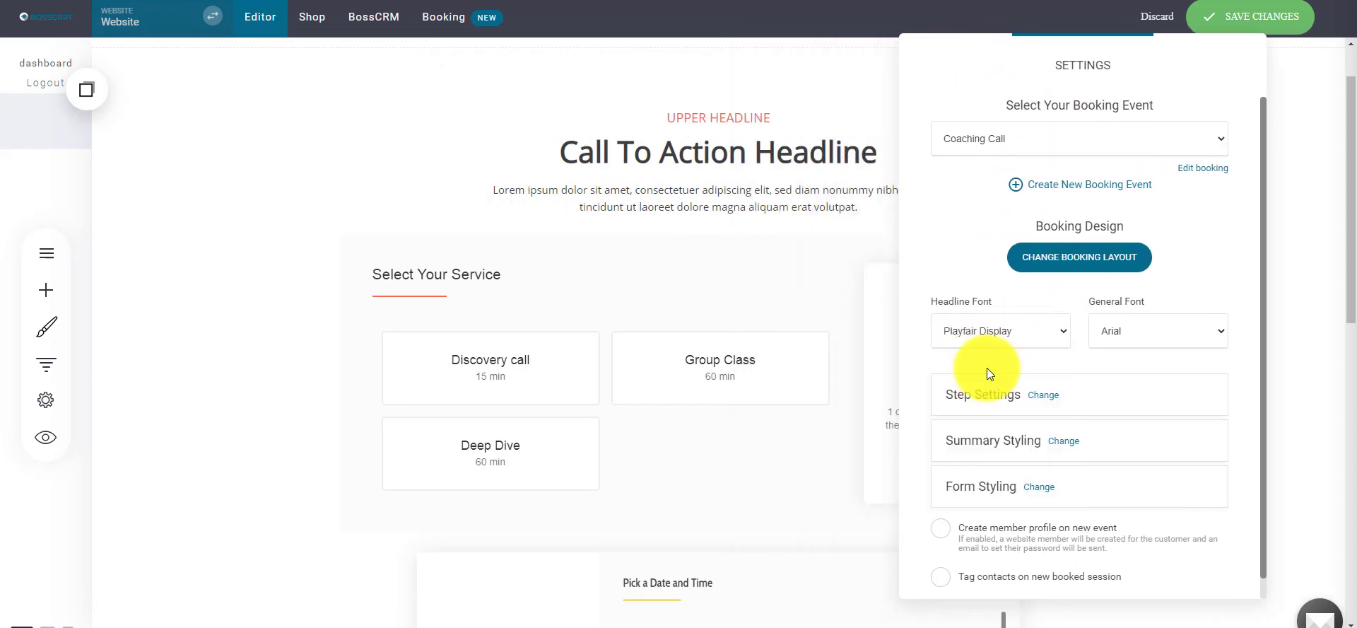
click(998, 330)
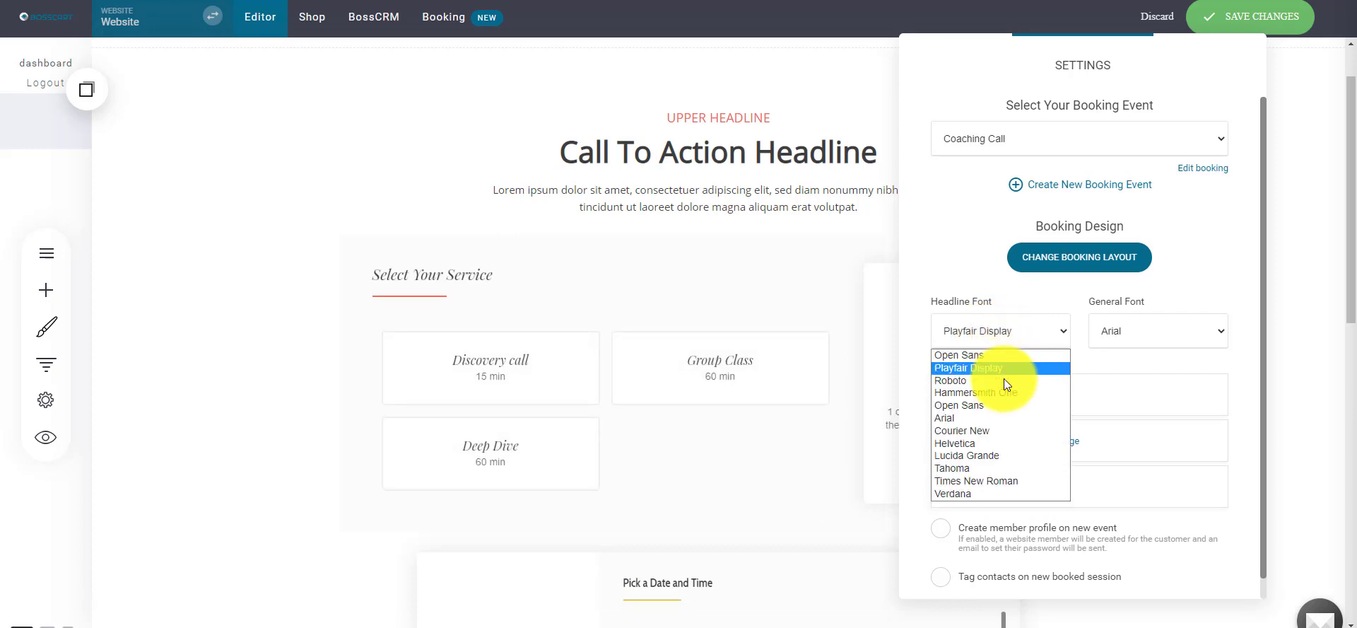
click(955, 256)
click(1154, 331)
click(1130, 368)
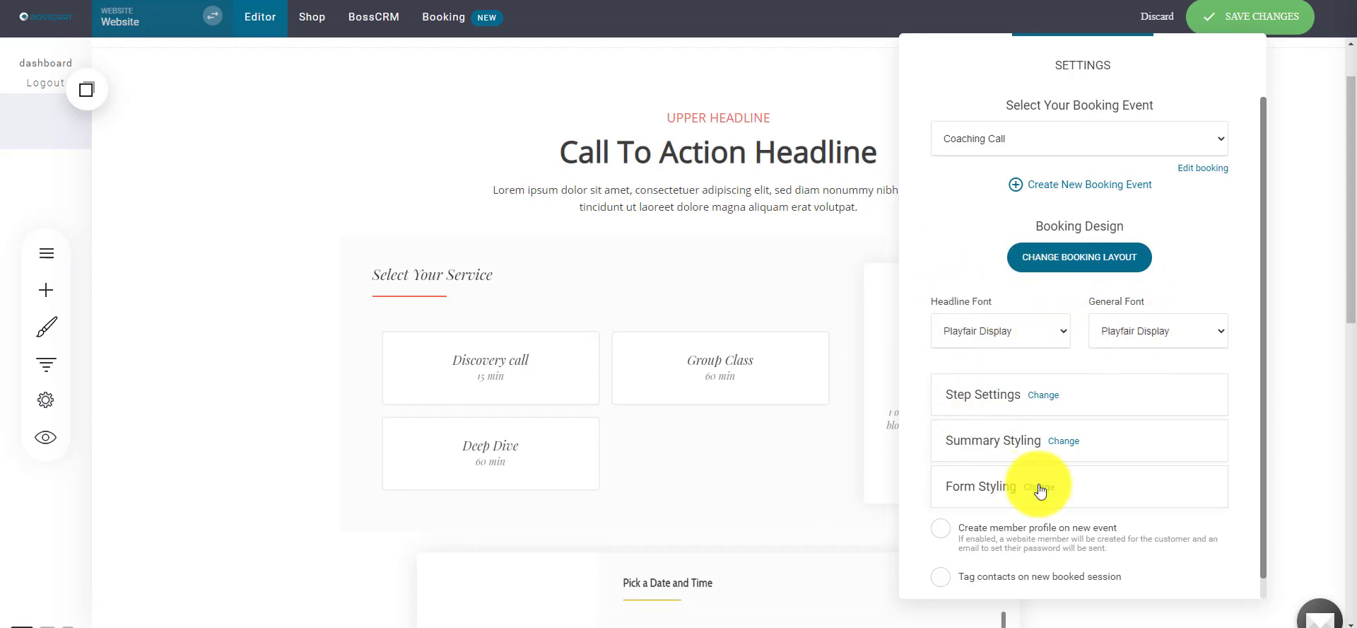
click(1040, 394)
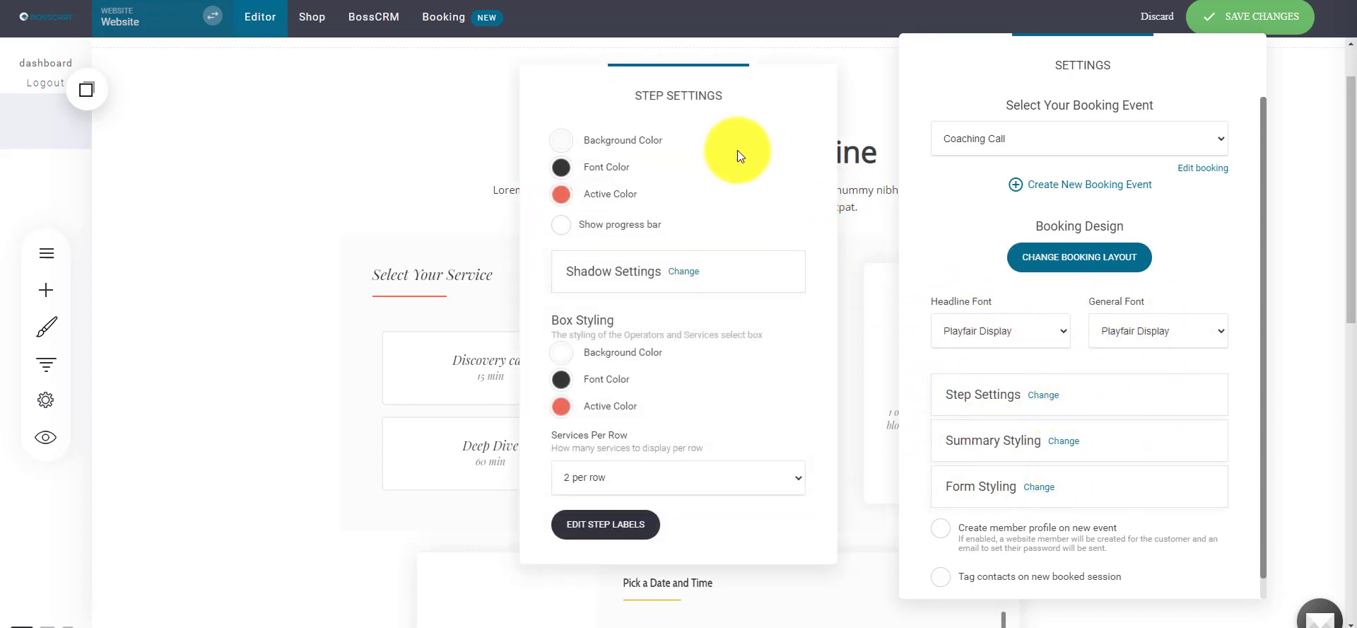
- Inspect the step settings' active step colour without changing it
drag(737, 156, 1085, 141)
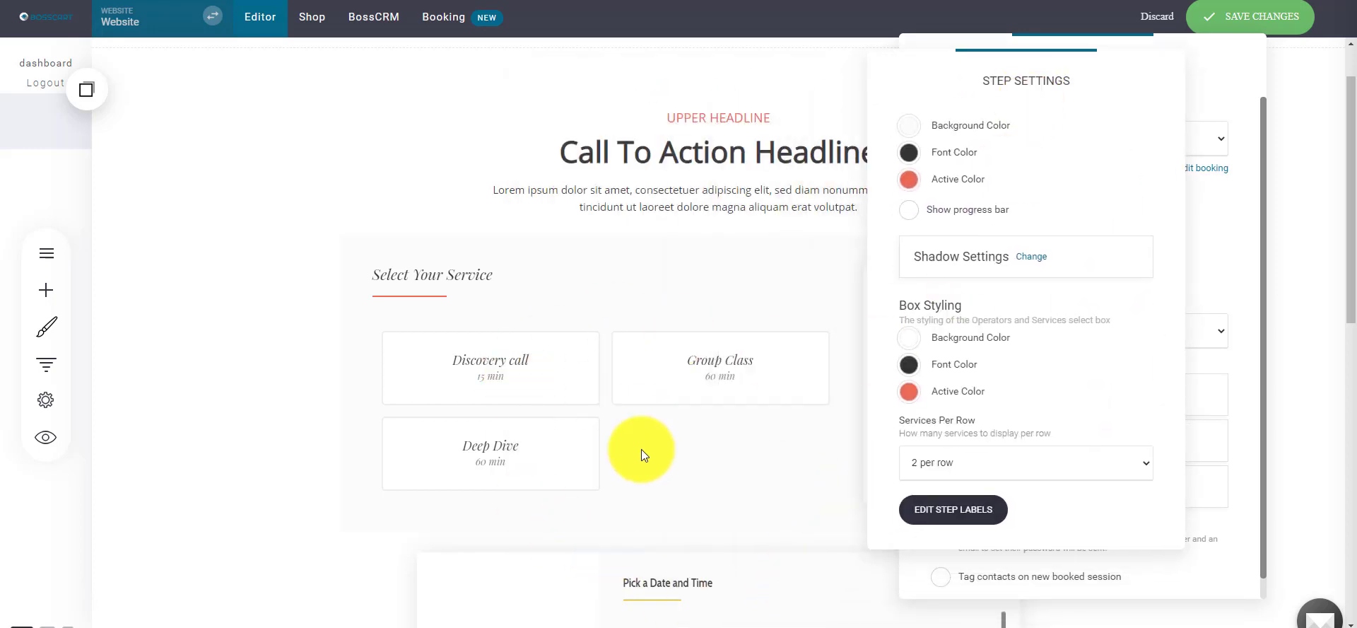
click(909, 179)
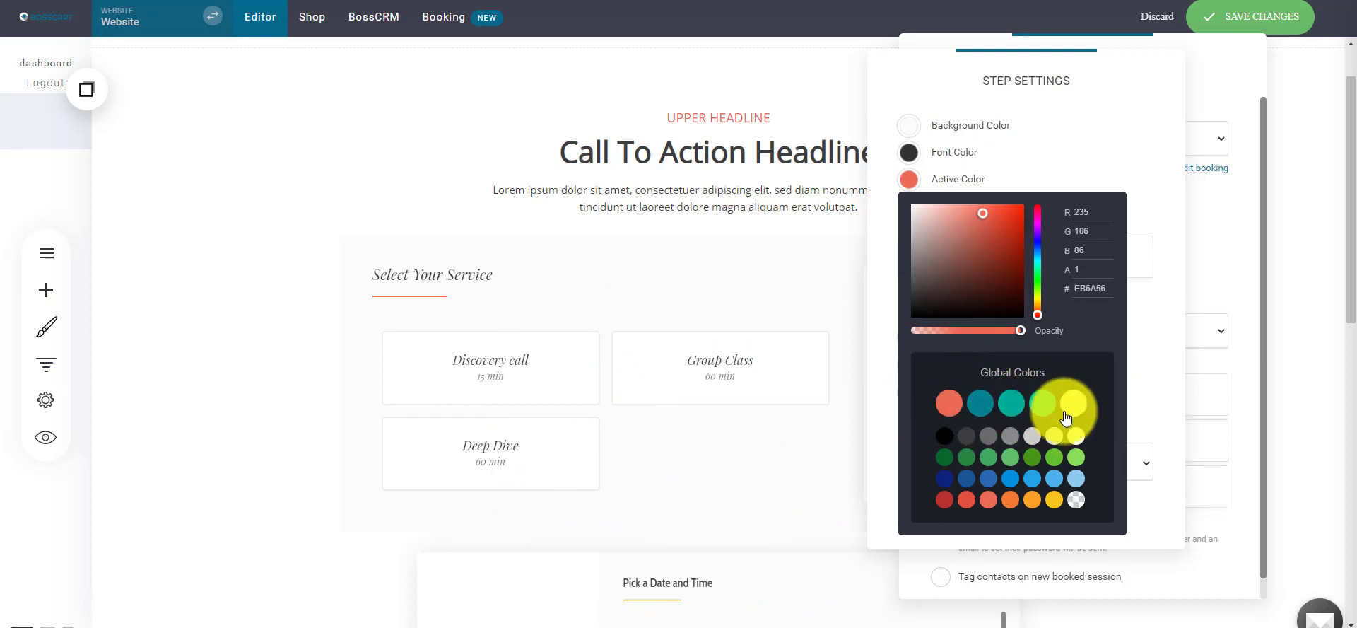
click(881, 222)
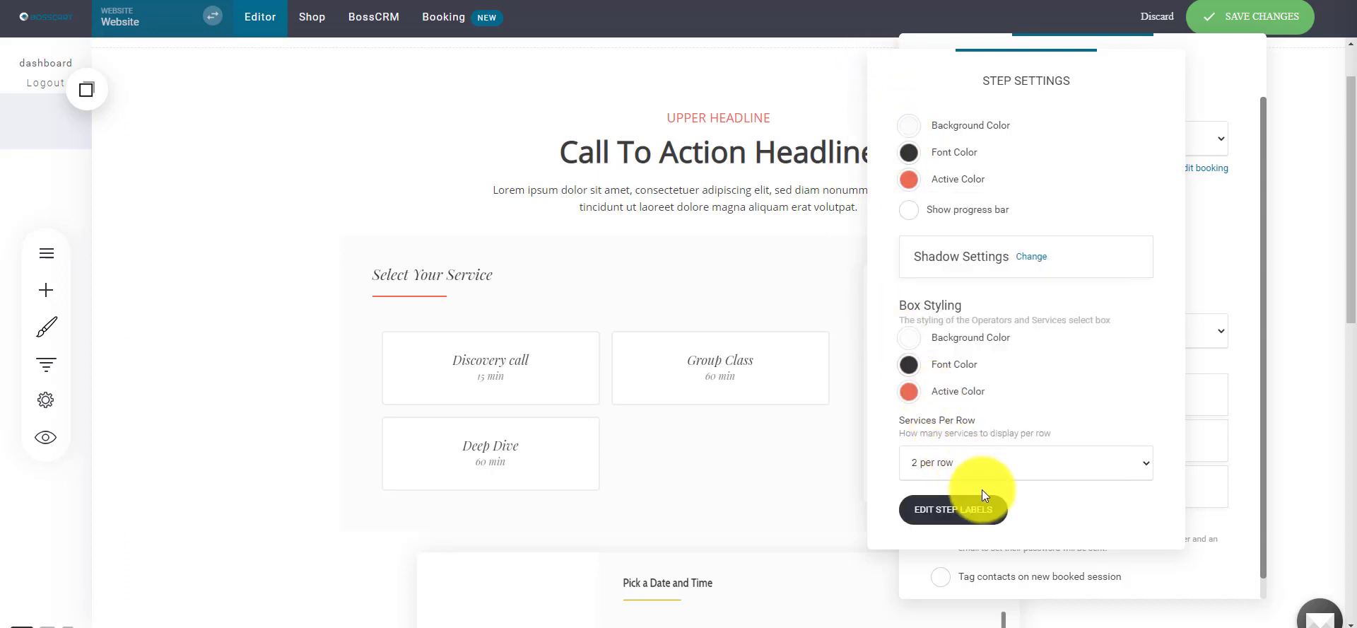
drag(963, 103, 922, 90)
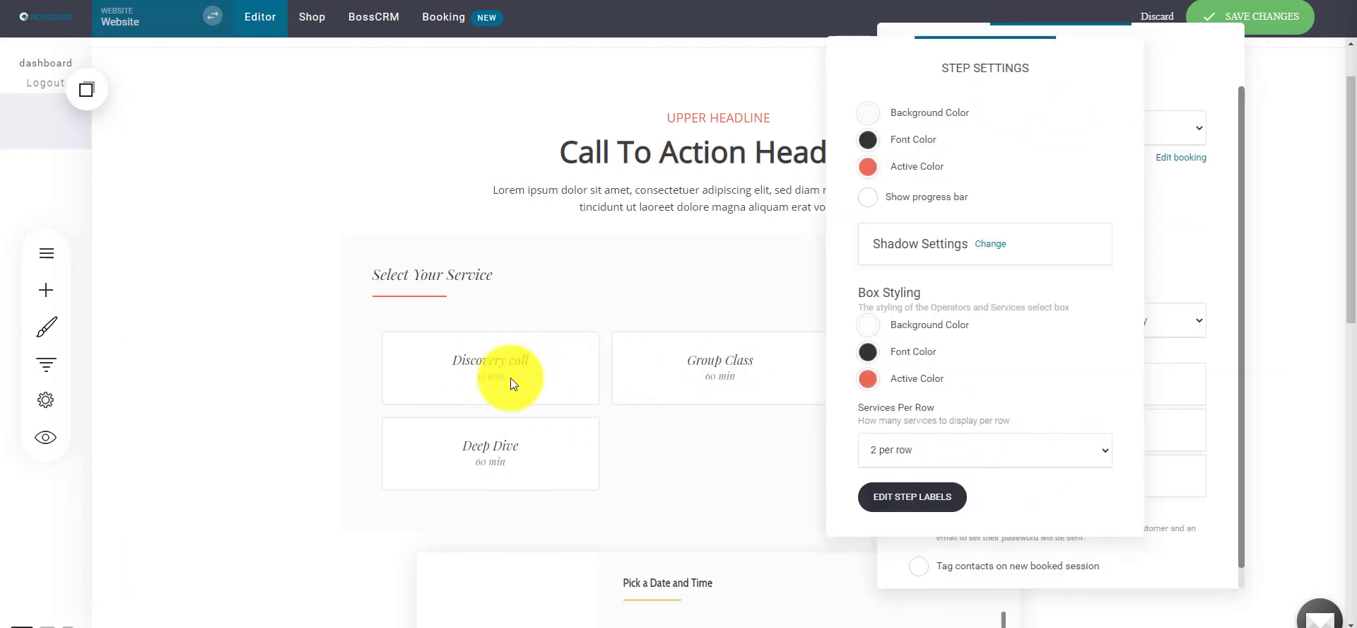
click(511, 377)
- Set Services Per Row to 3 per row in the step settings
click(1021, 384)
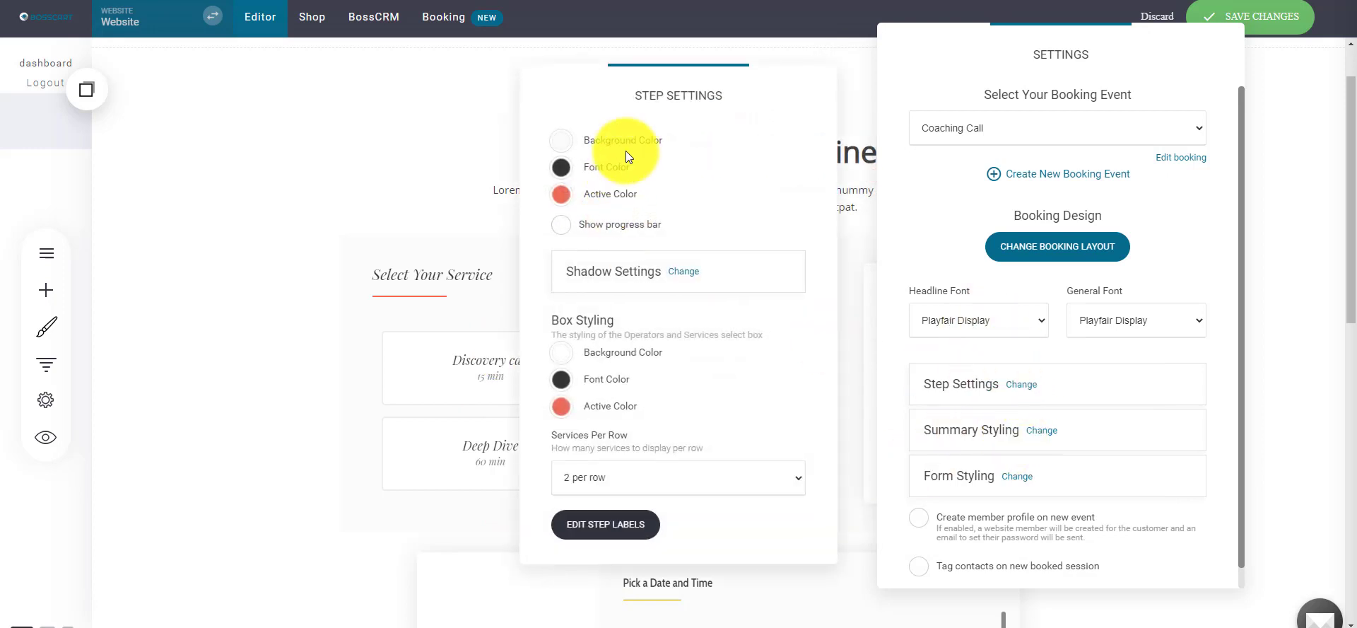
drag(626, 150, 1011, 91)
click(924, 471)
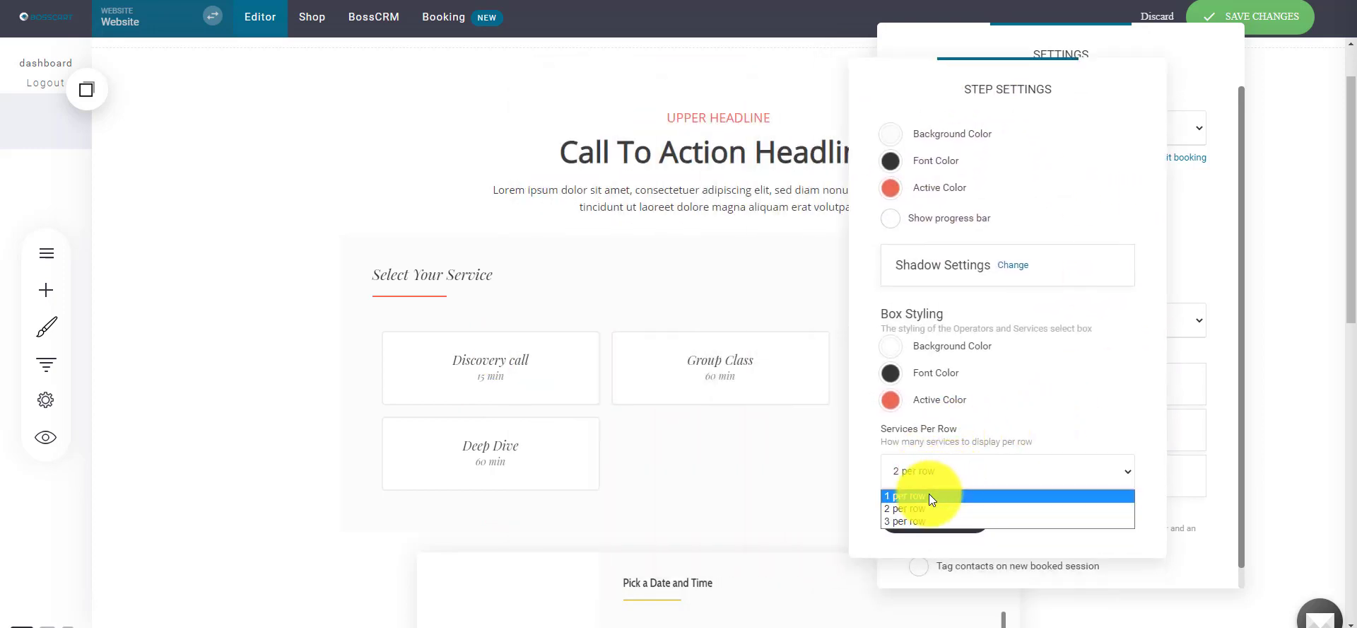
click(929, 493)
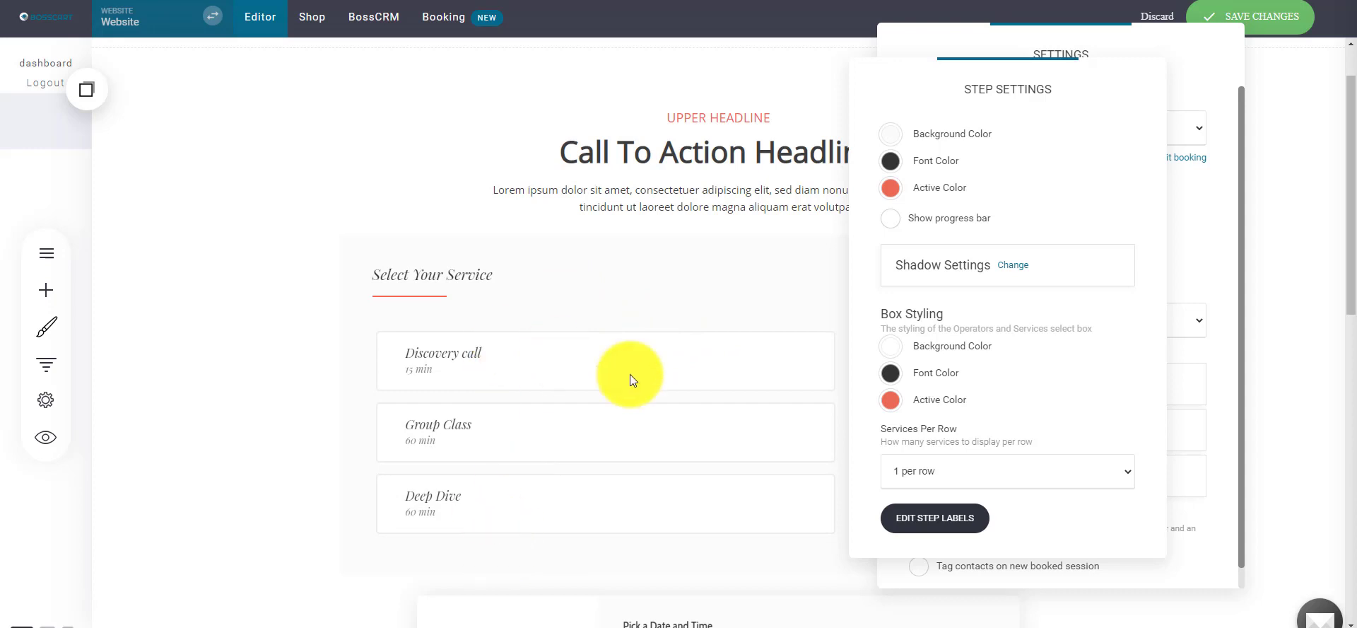
click(948, 472)
click(914, 508)
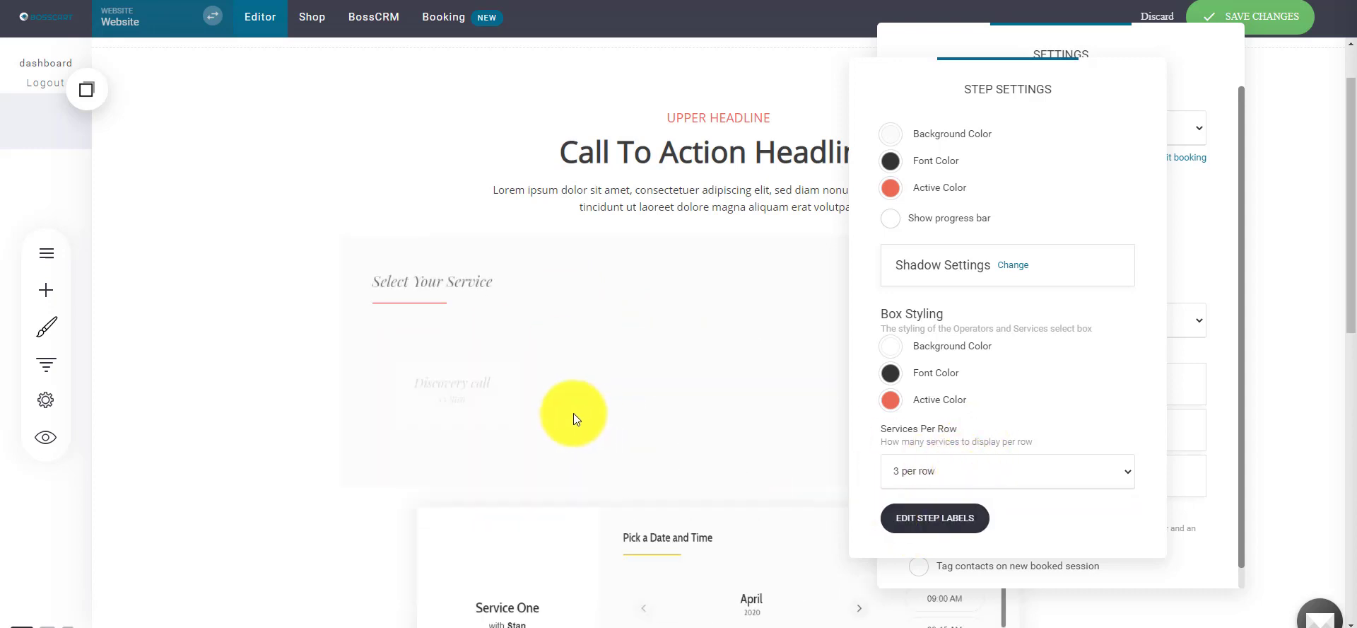
click(950, 479)
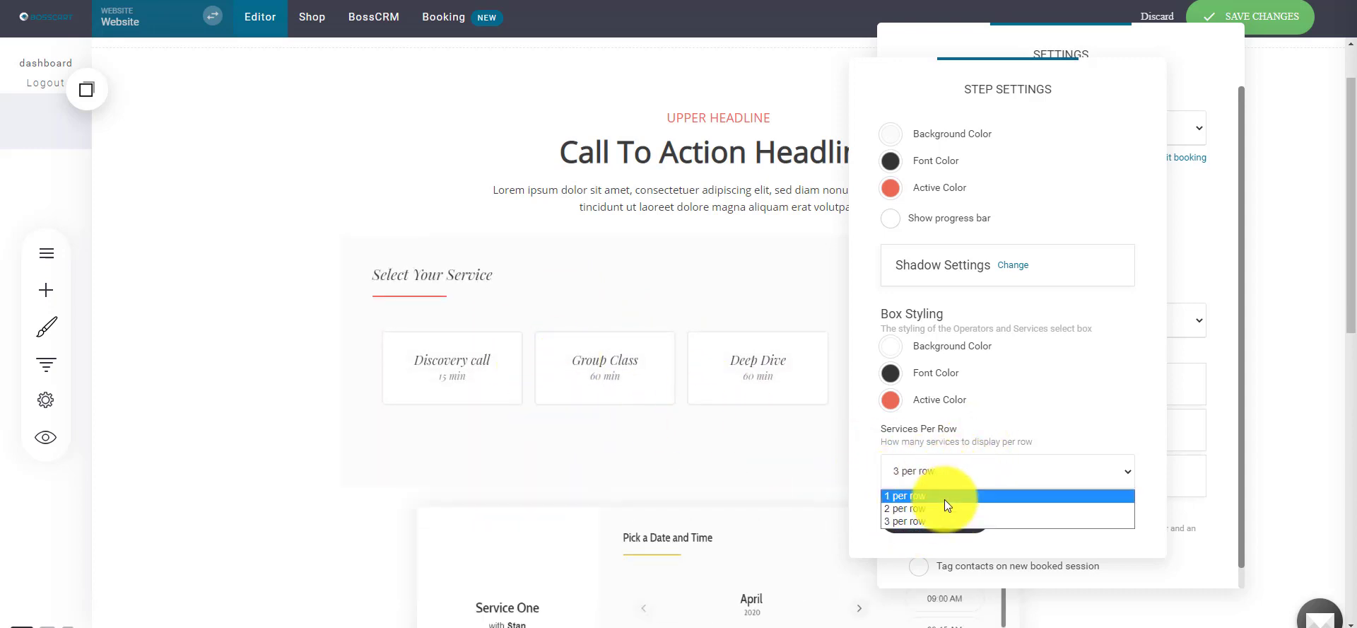
click(940, 495)
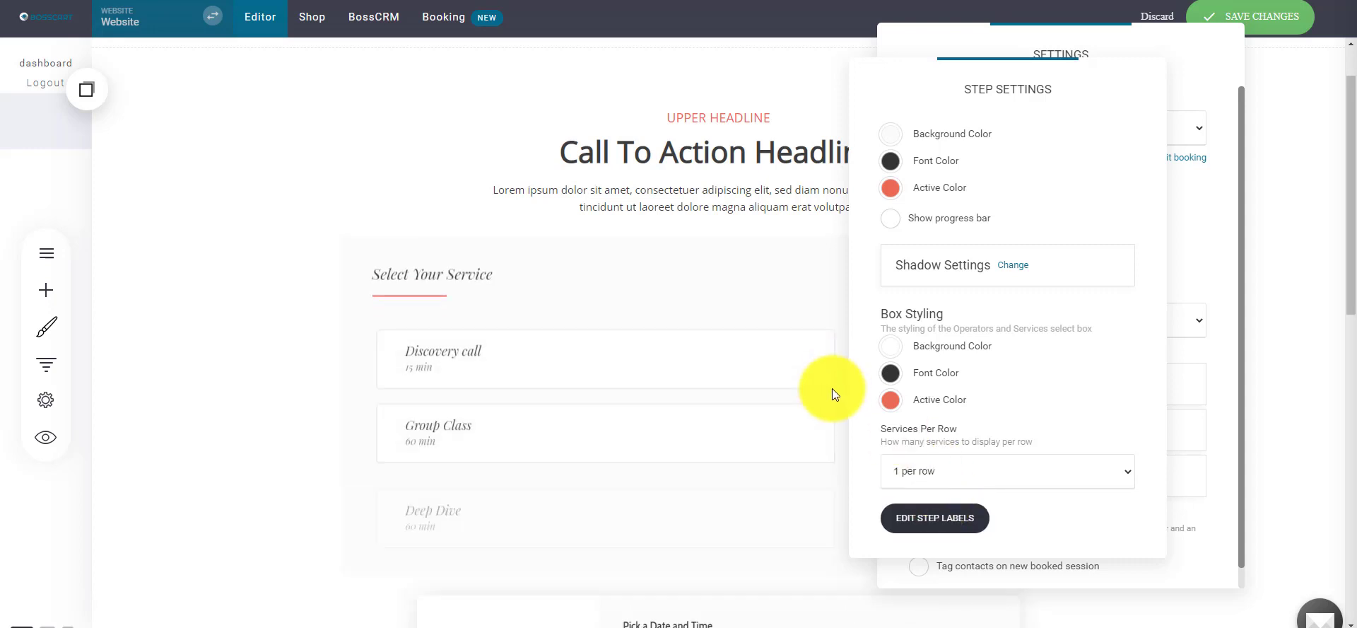
click(948, 475)
click(918, 519)
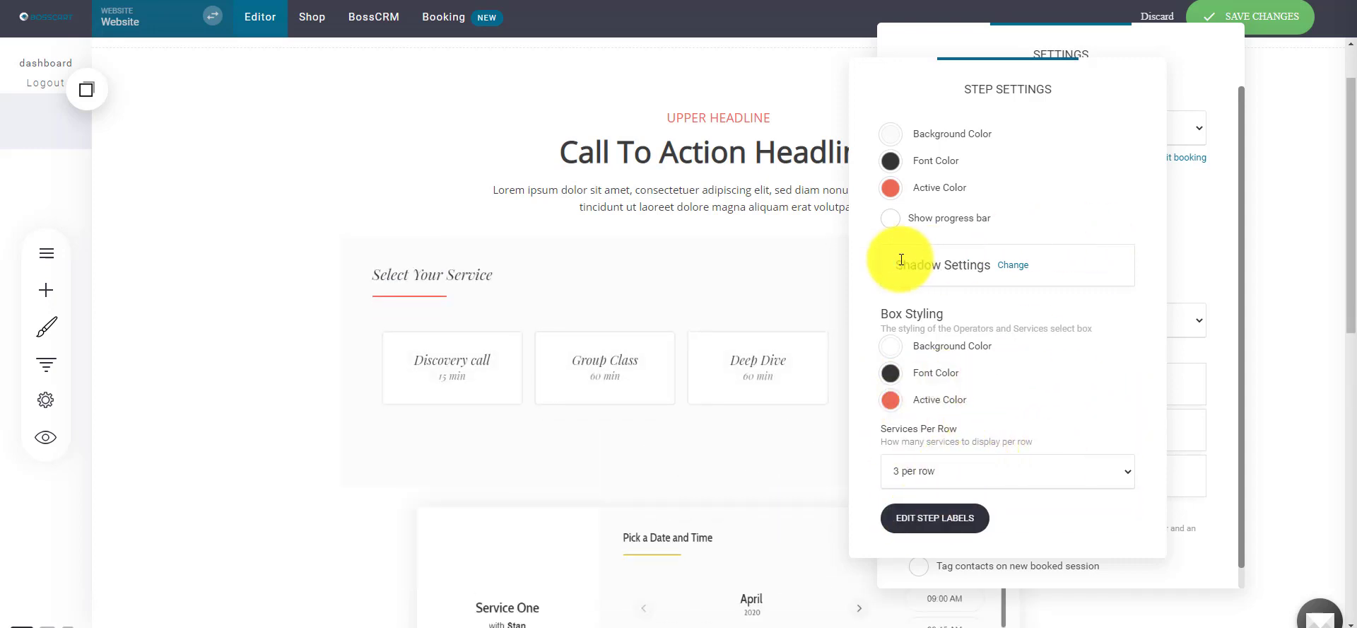
drag(1024, 80, 602, 46)
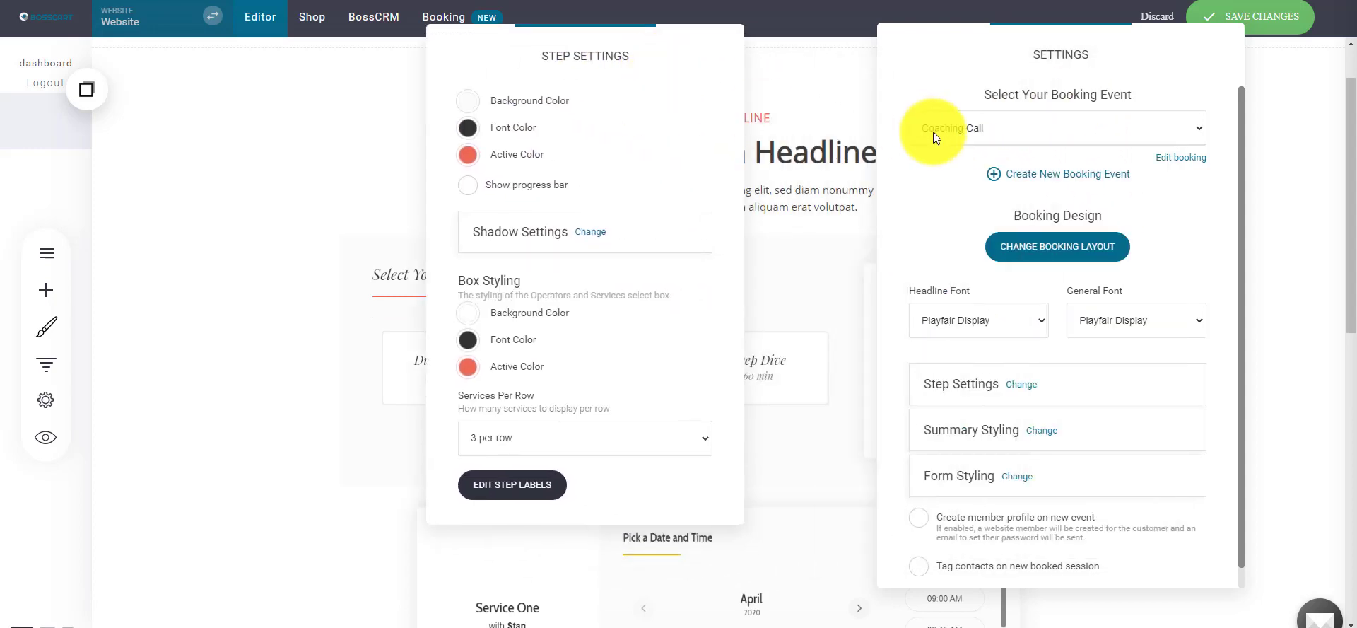
click(933, 132)
click(1055, 431)
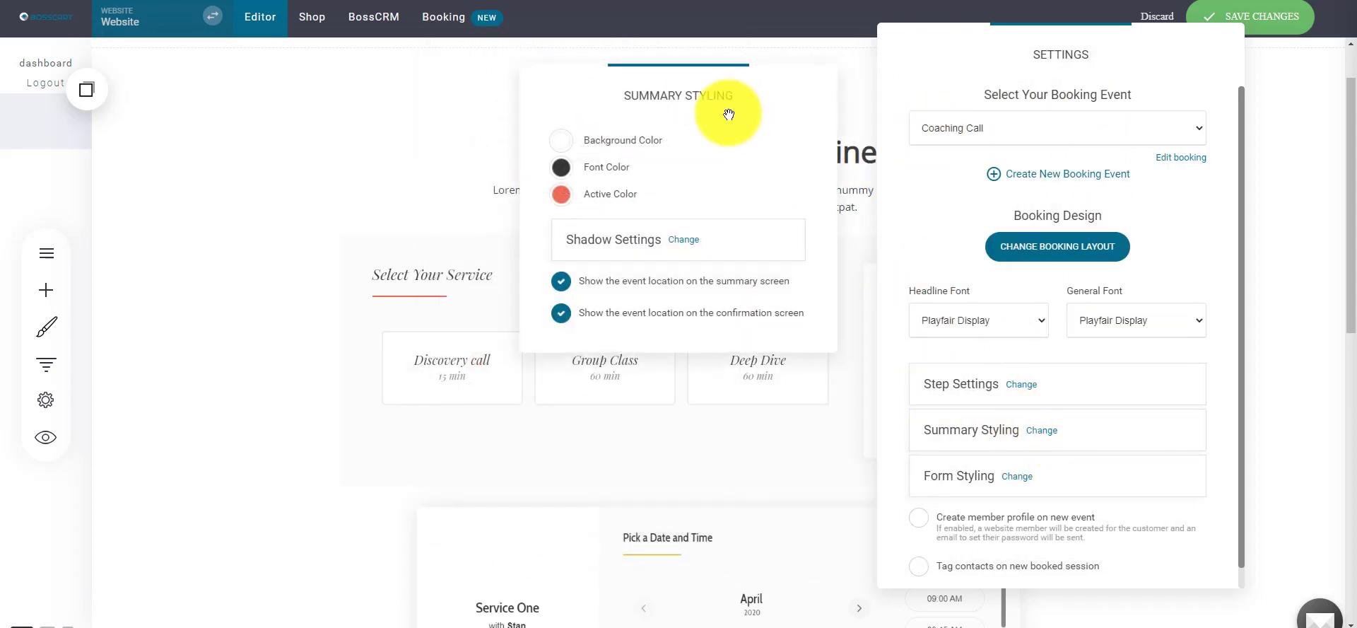
drag(730, 112, 263, 145)
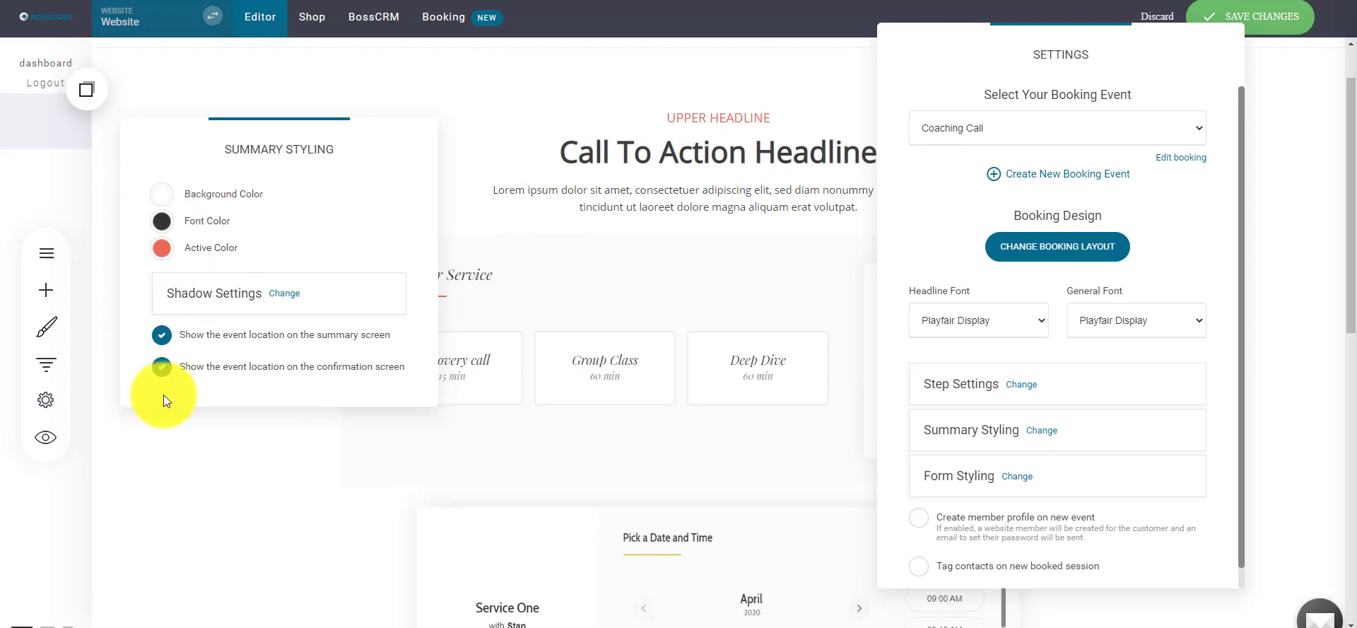
click(161, 334)
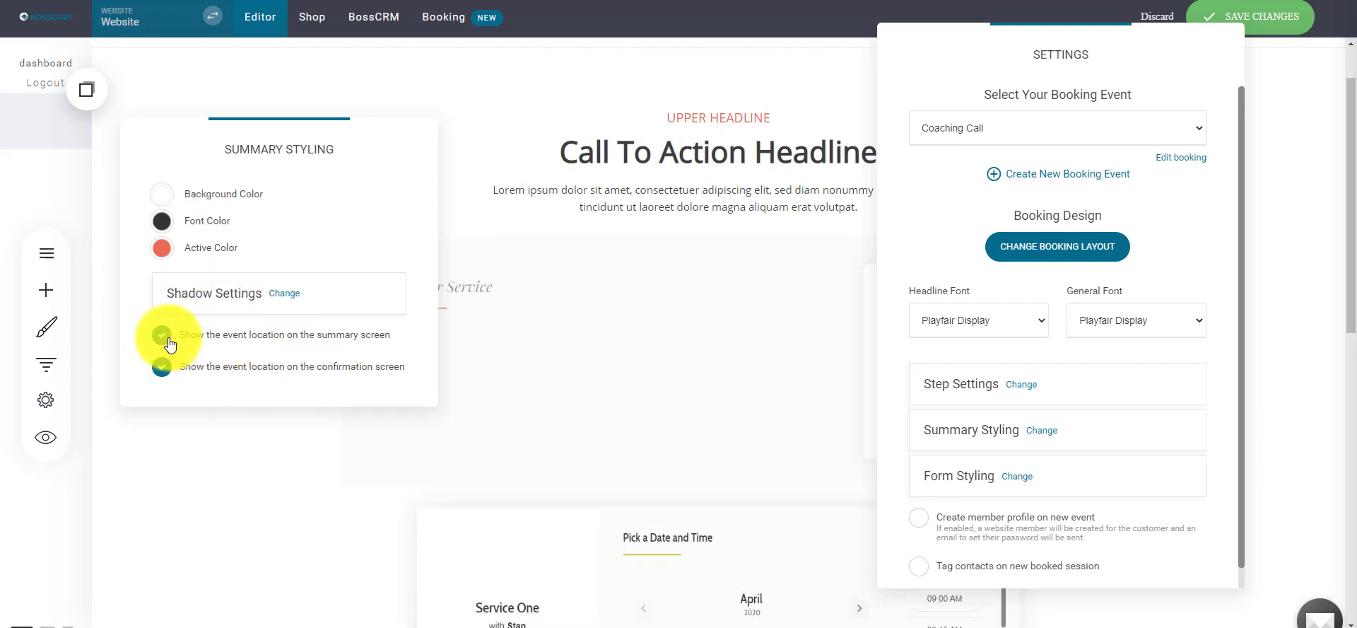
click(161, 335)
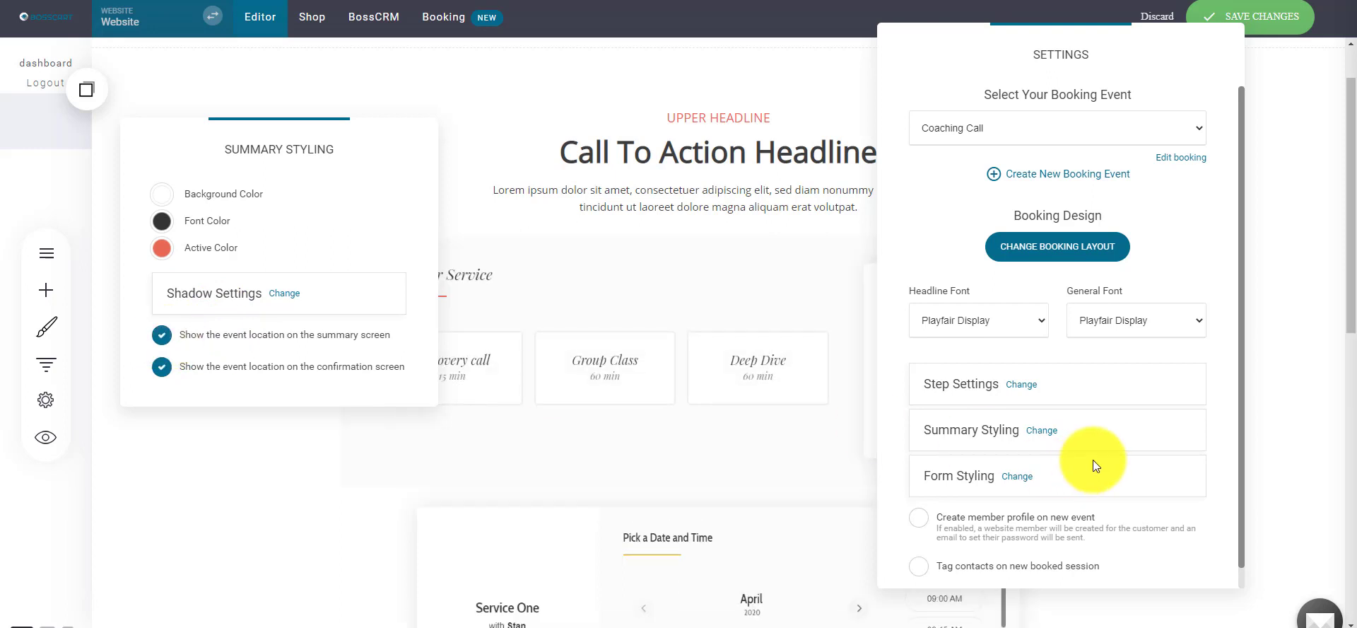
scroll(1217, 532, down, 1)
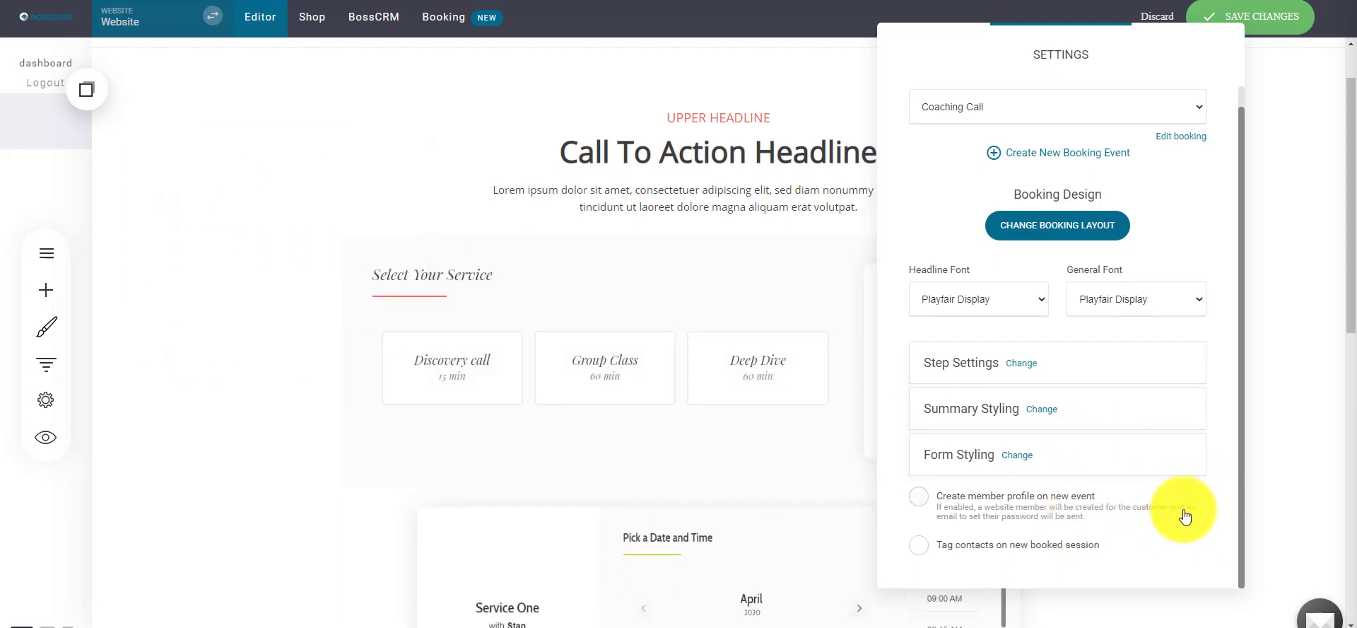
drag(1040, 84, 1064, 59)
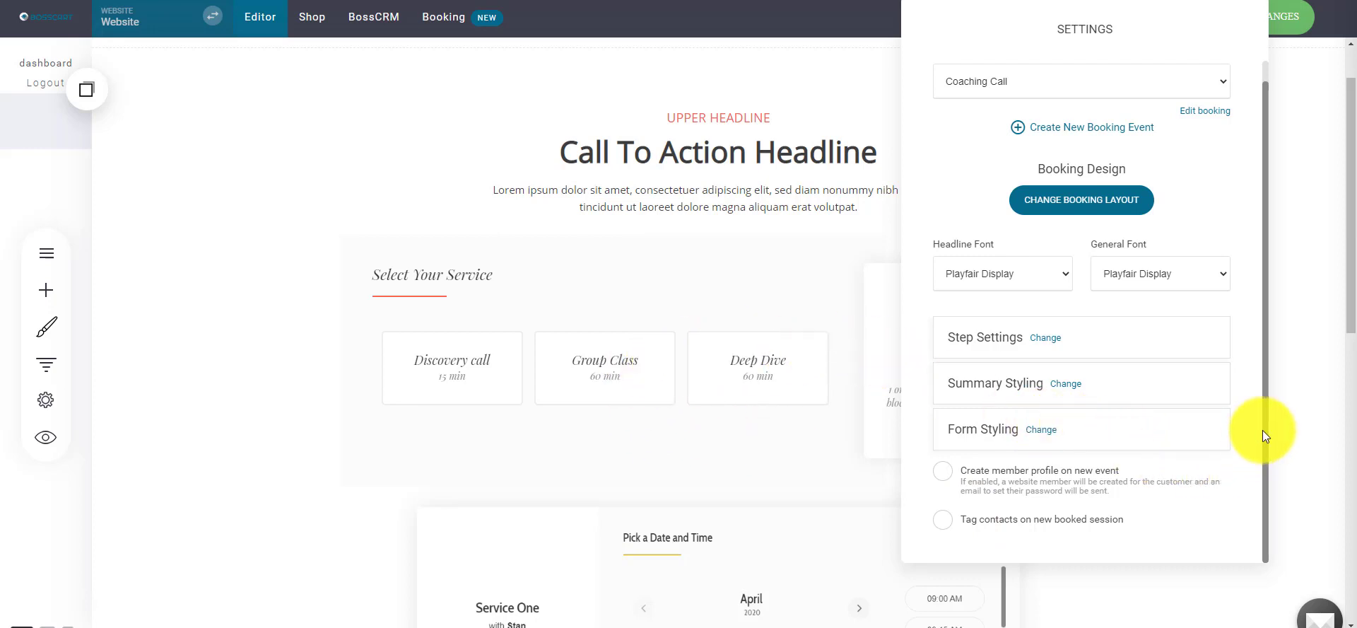
- Turn member-profile creation and contact tagging for new bookings on, then back off
click(997, 493)
scroll(1097, 456, down, 1)
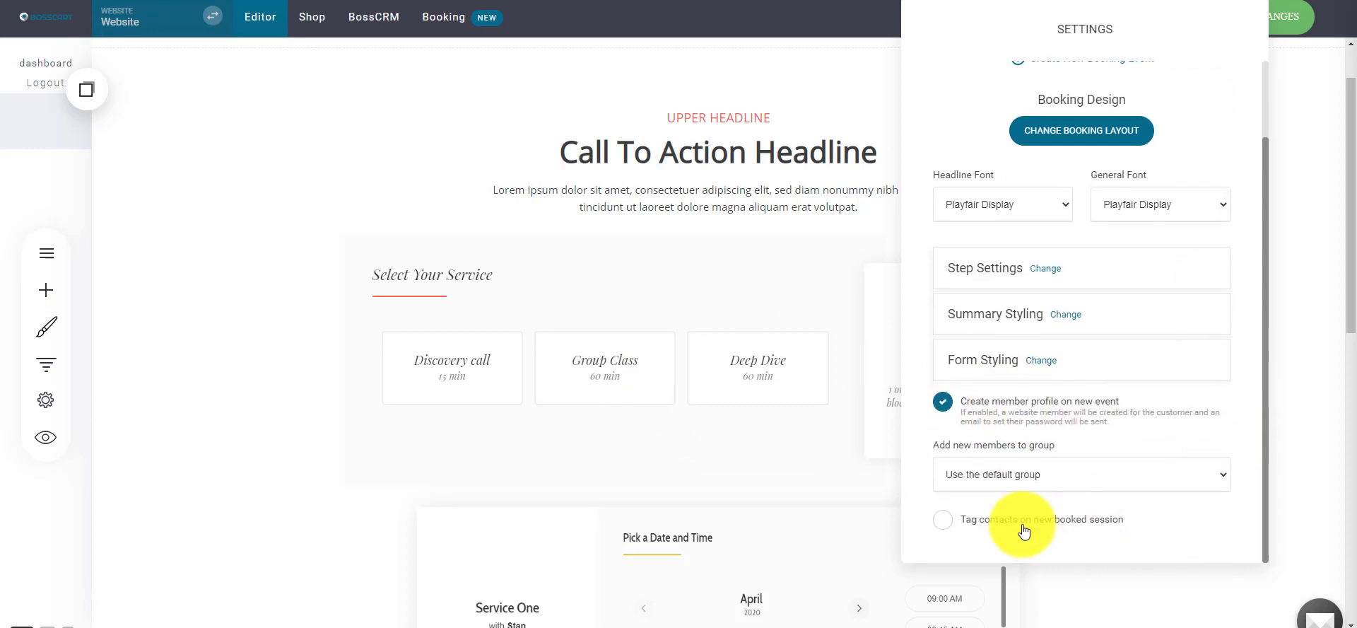
click(1065, 474)
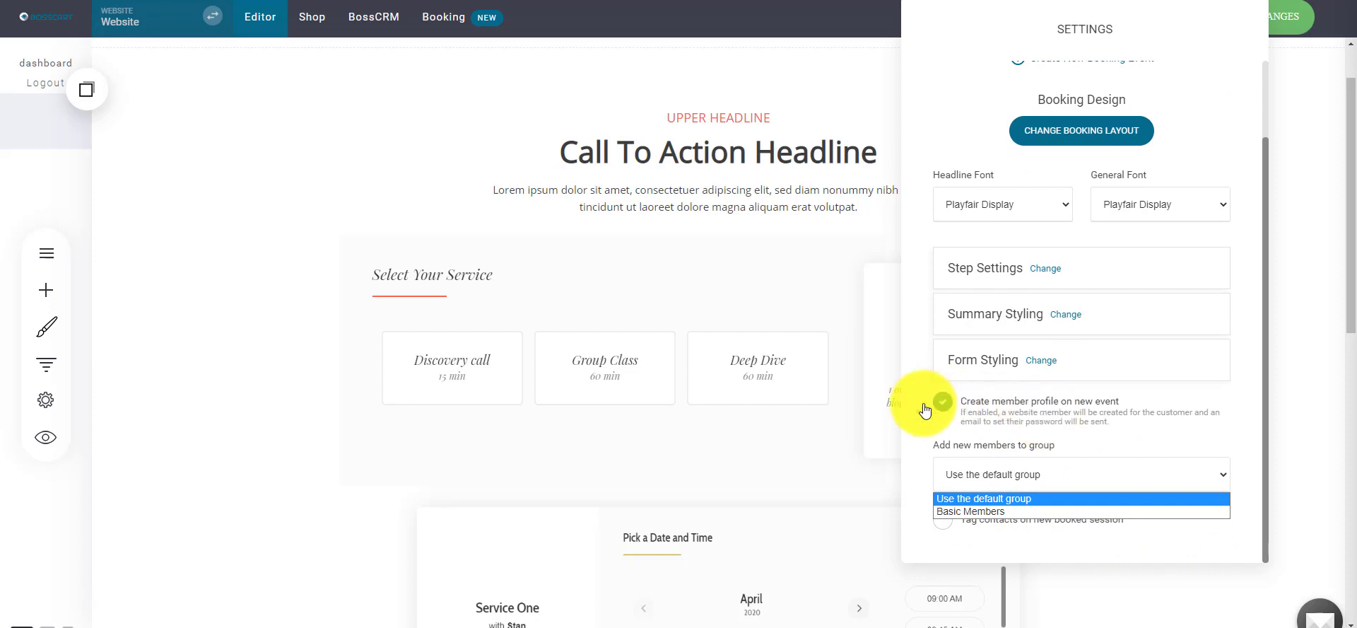
click(924, 404)
click(1038, 527)
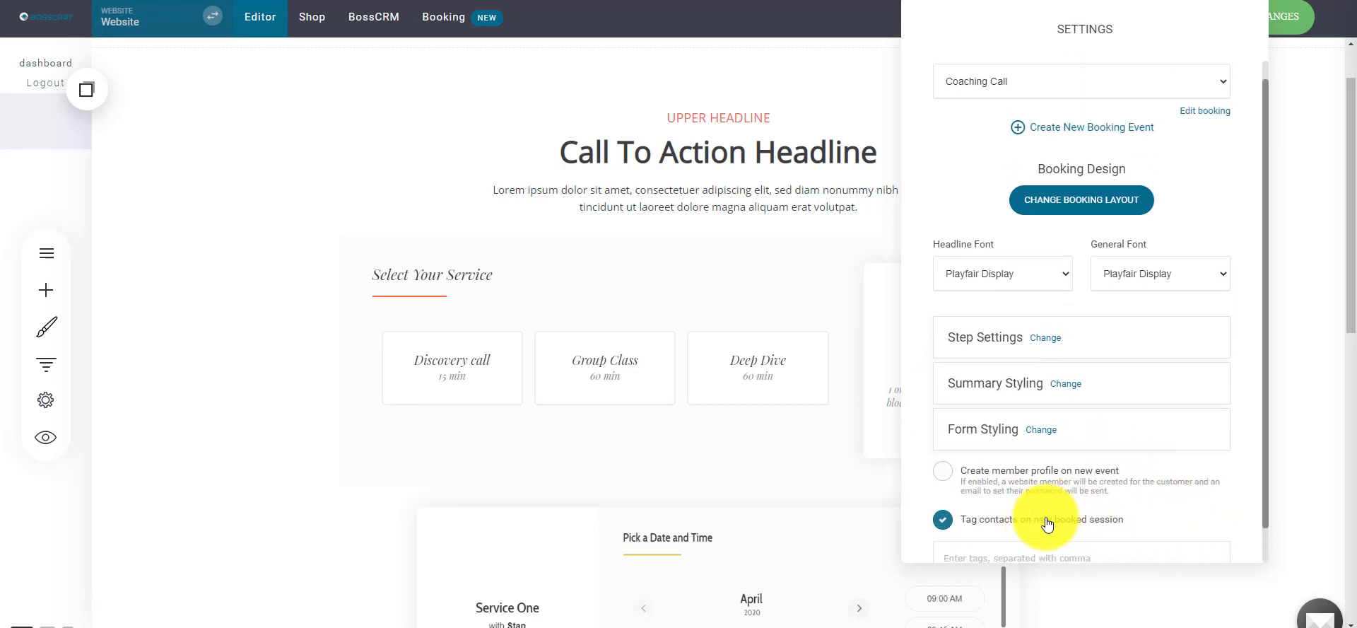
scroll(1096, 428, down, 1)
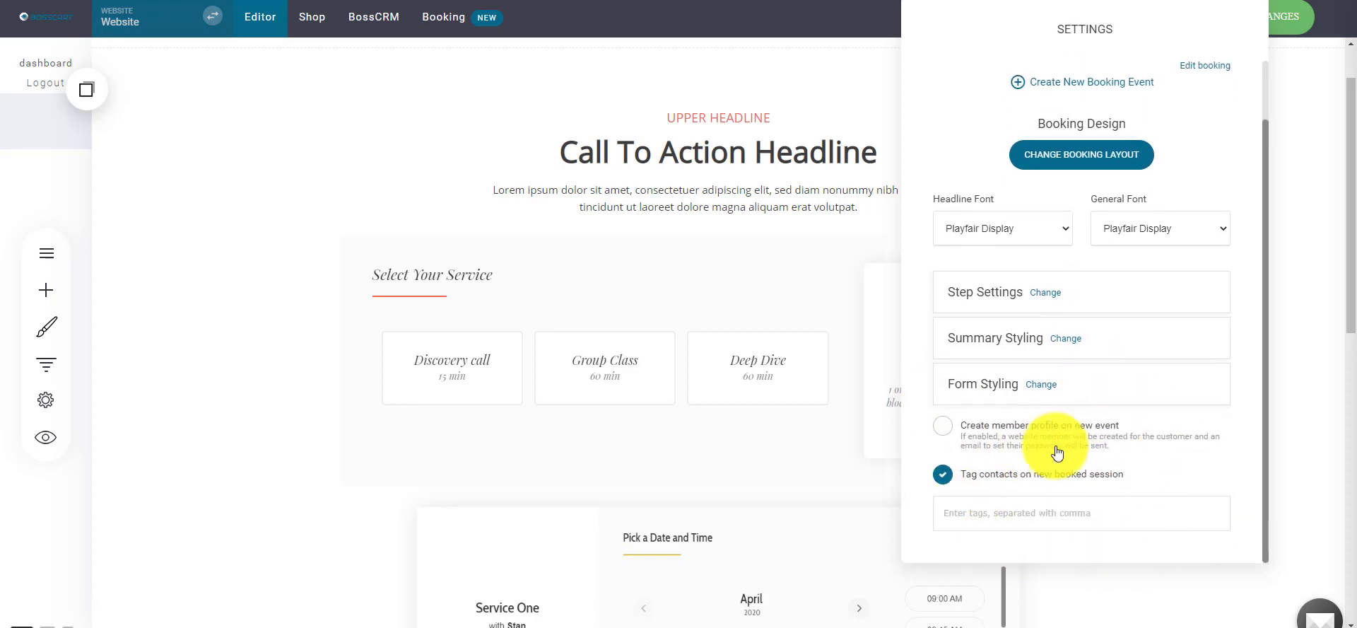
click(944, 475)
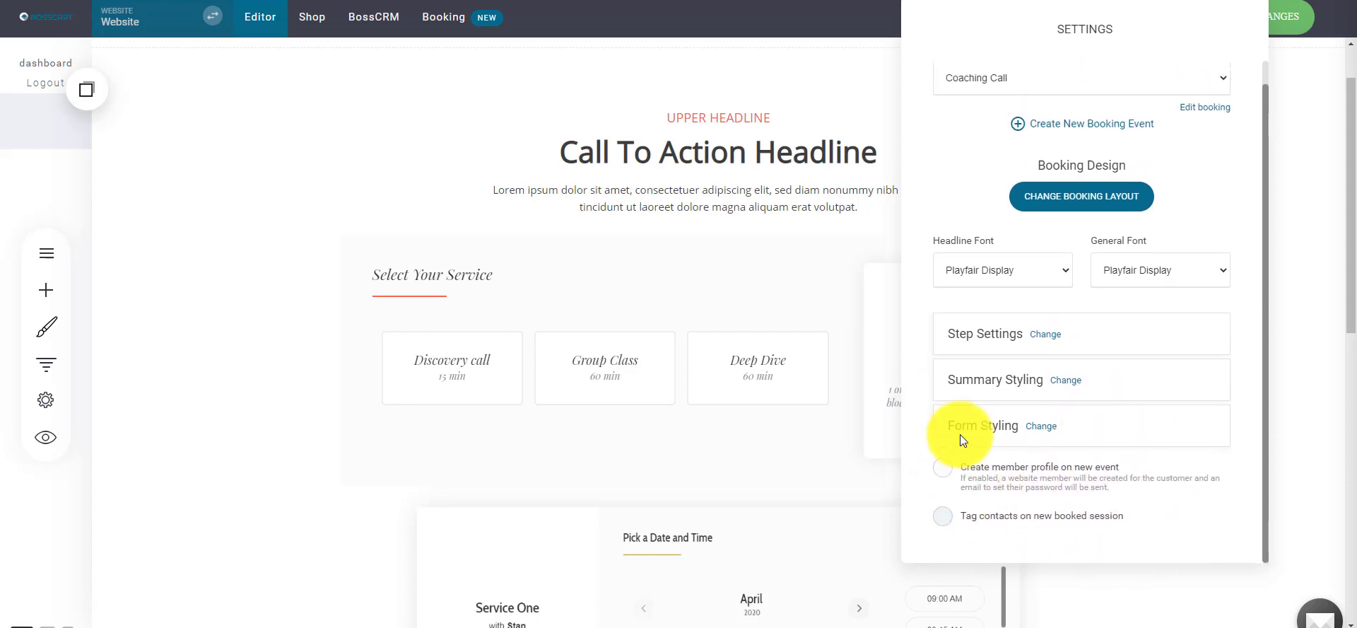
- Close the booking widget settings, reopen them, and close them again
click(876, 312)
click(351, 214)
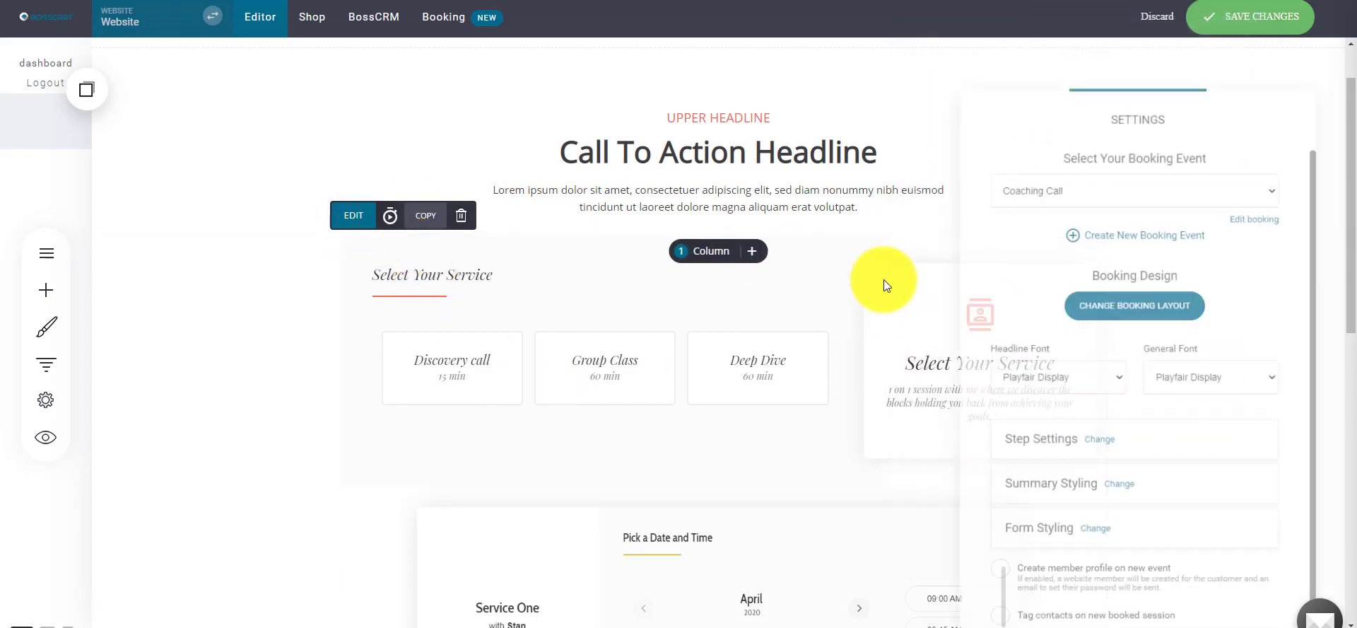
scroll(1117, 474, down, 1)
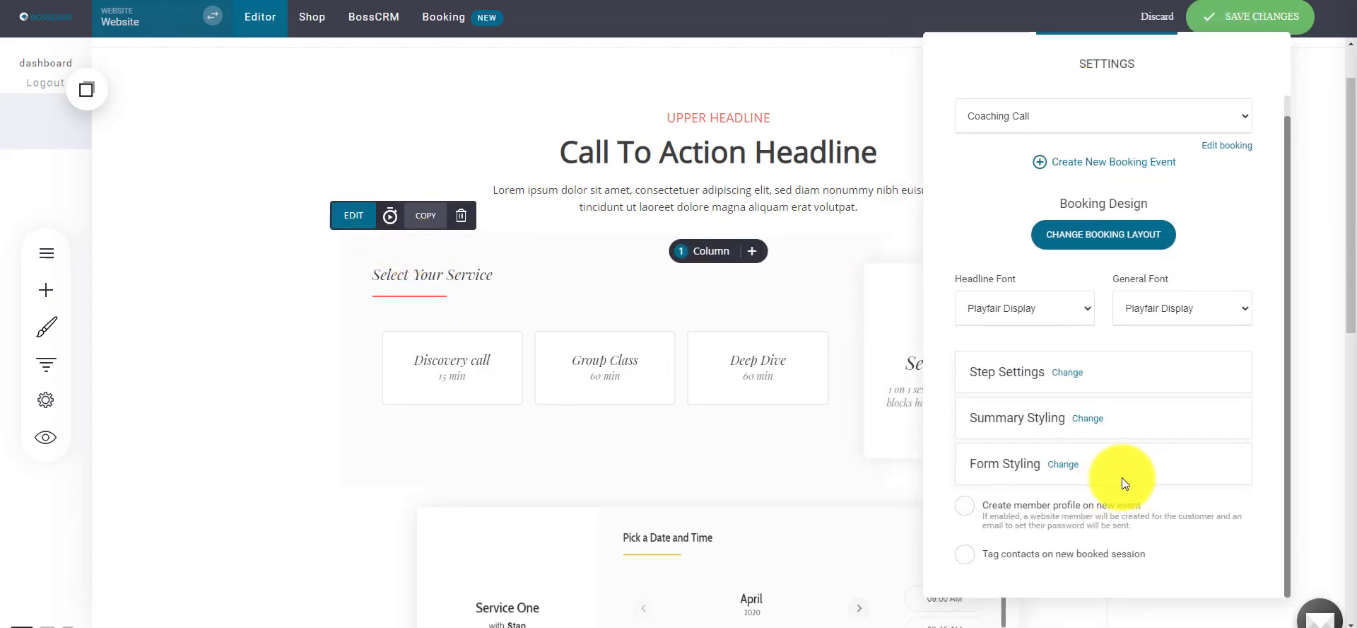
click(589, 471)
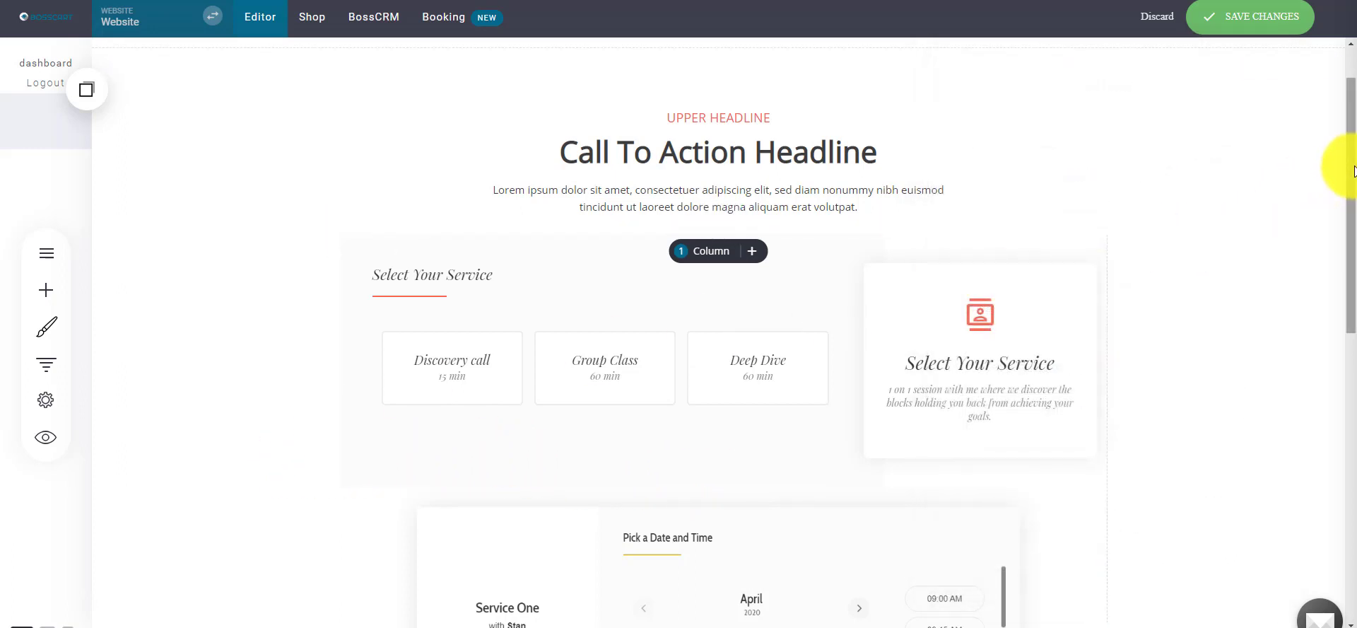
- Save the page and preview it in its own tab before returning to the editor
click(1291, 22)
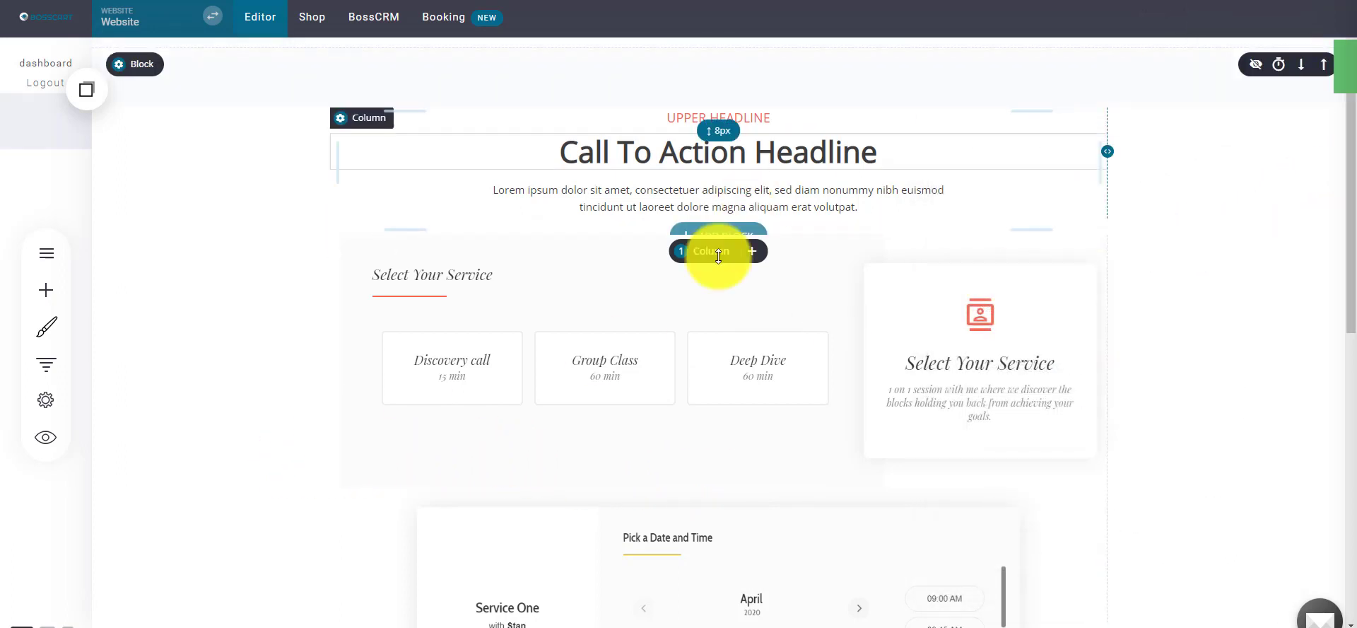
click(65, 431)
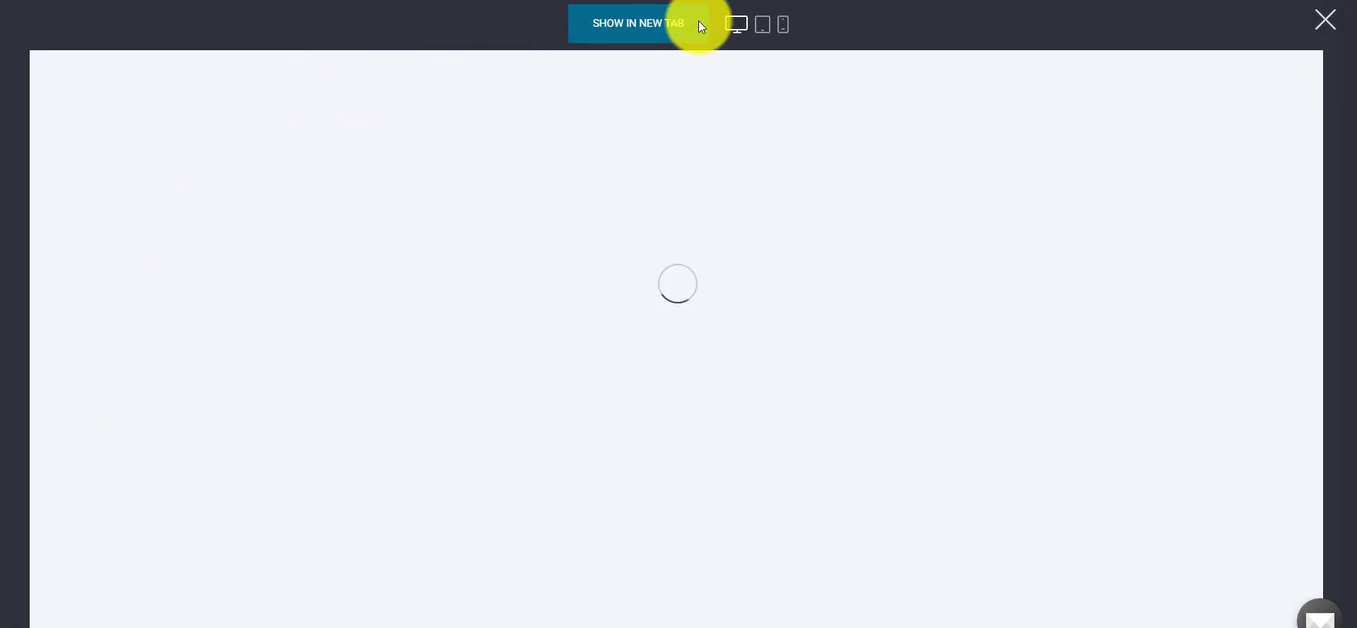
click(697, 23)
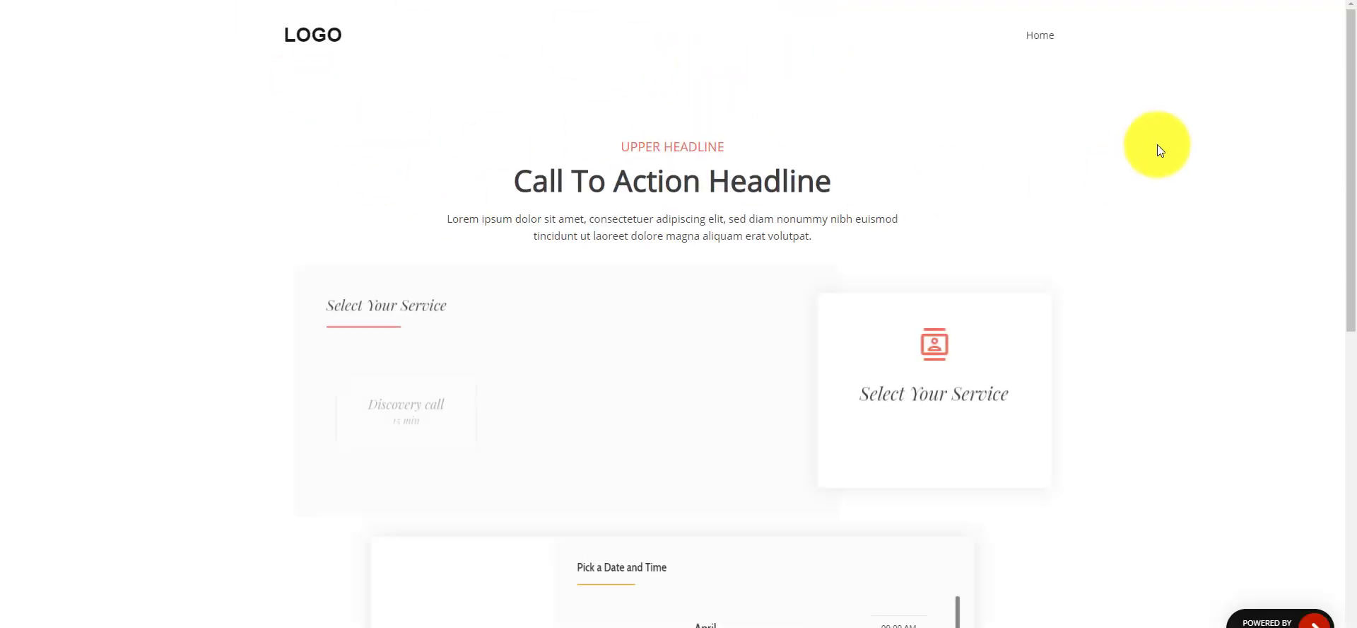
mouse_move(1351, 69)
mouse_down()
mouse_move(1348, 318)
mouse_move(1352, 88)
mouse_up()
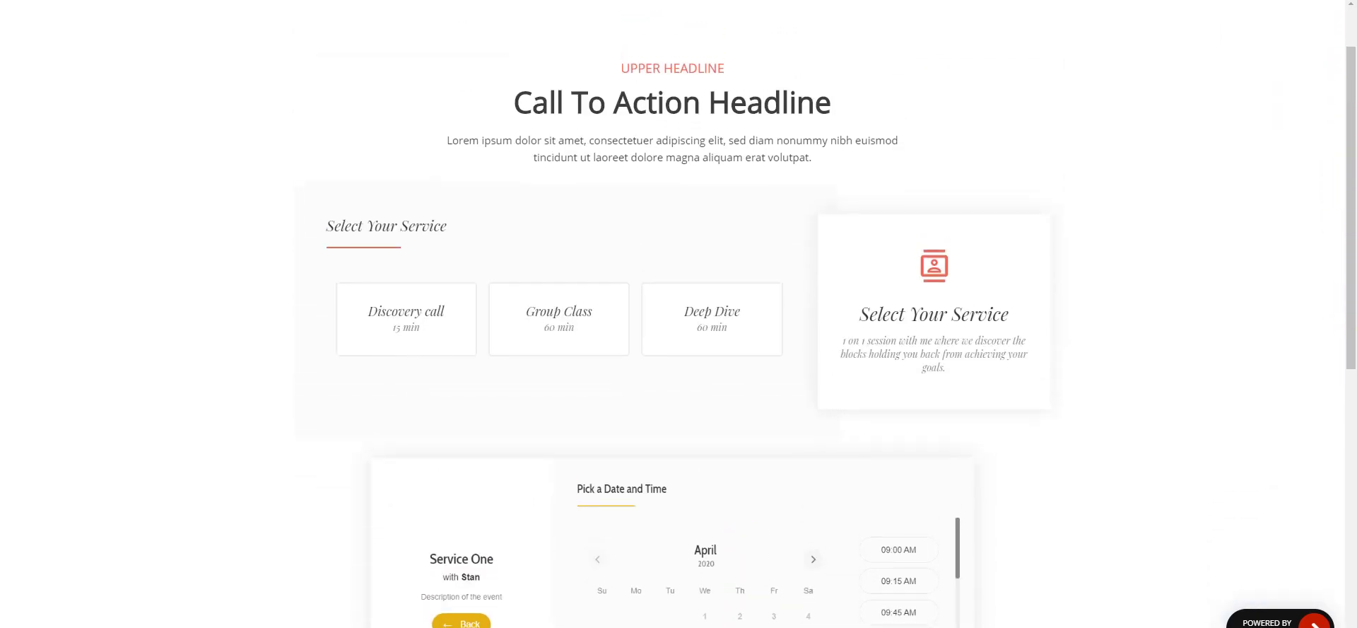
key(ctrl+w)
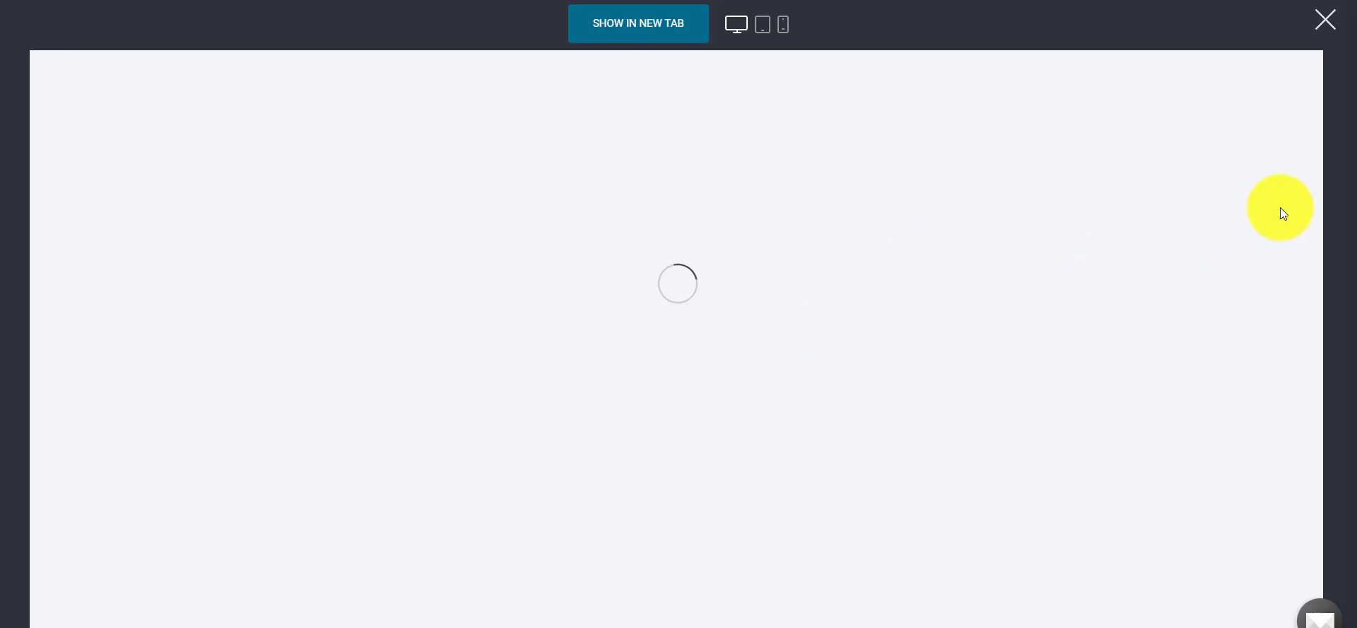
click(1324, 19)
- Remove the sample booking calendar widget and save the page
scroll(1122, 321, down, 6)
click(545, 151)
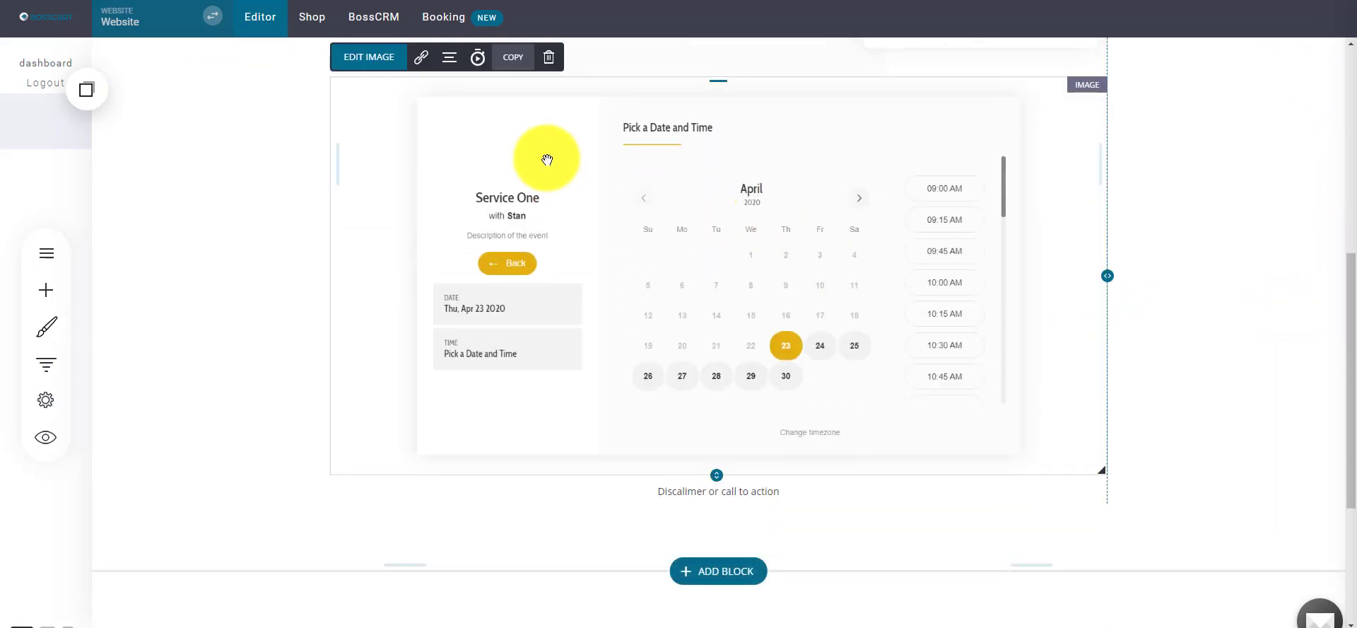
click(549, 56)
click(732, 311)
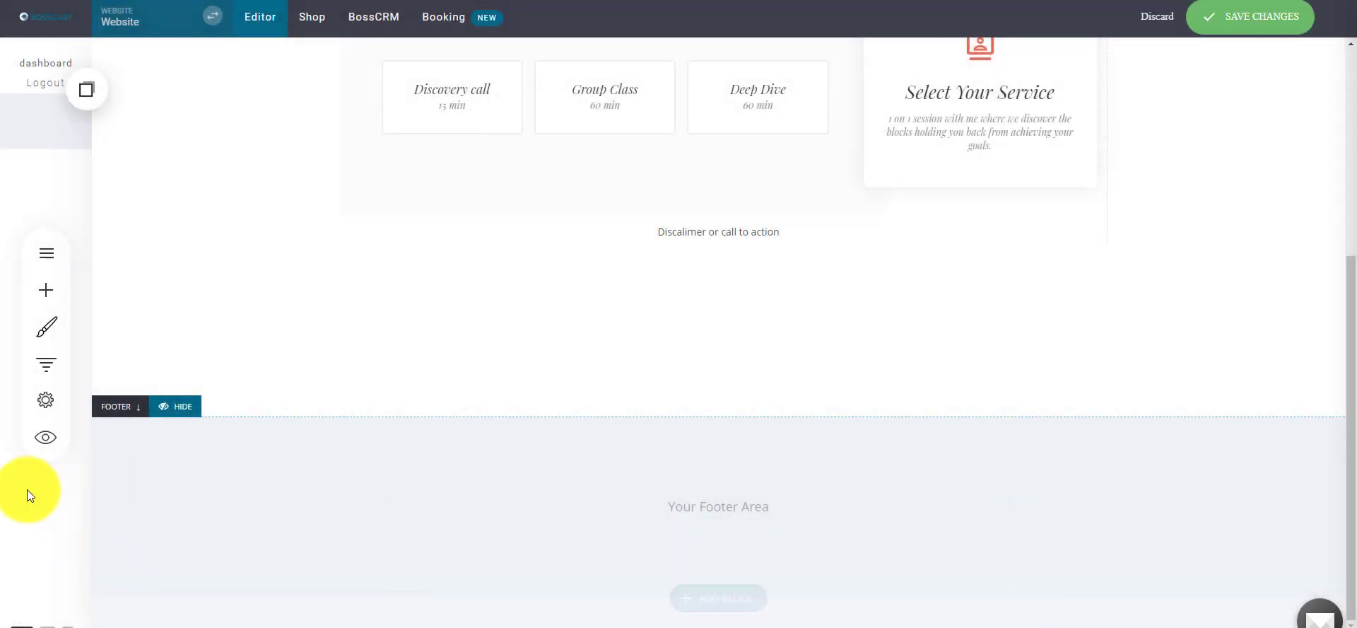
click(1223, 21)
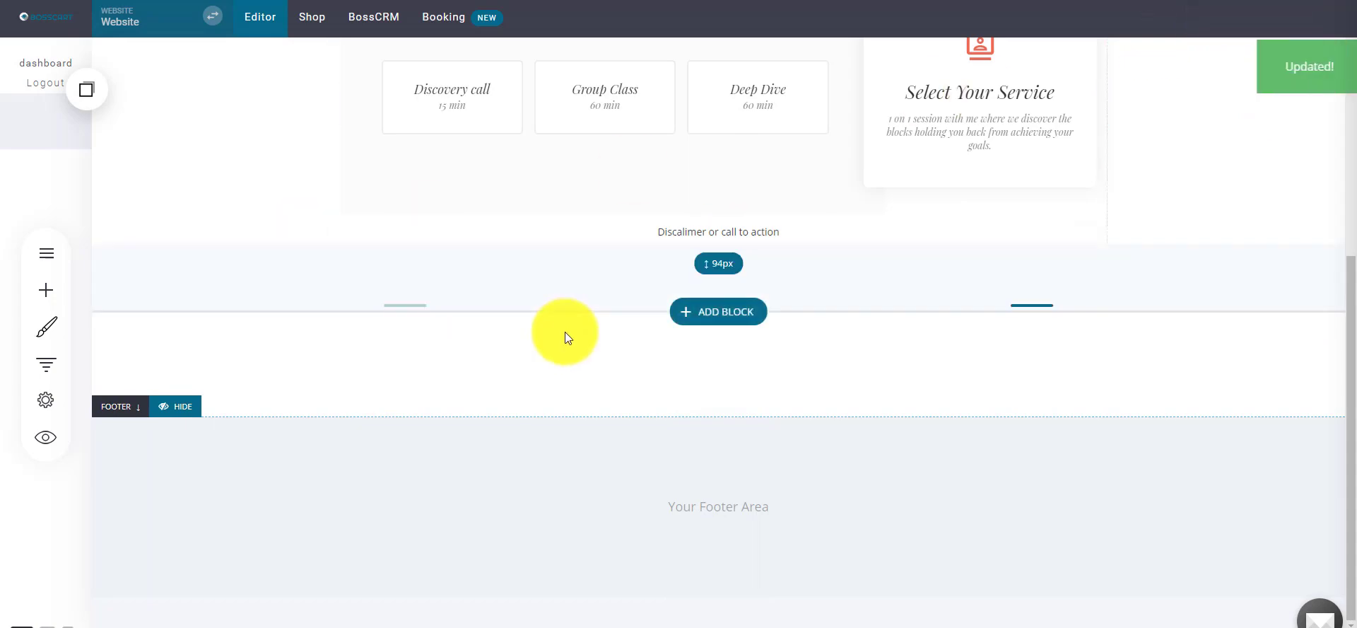
- Reload the live page and scroll up to the Select Your Service step
scroll(561, 333, up, 5)
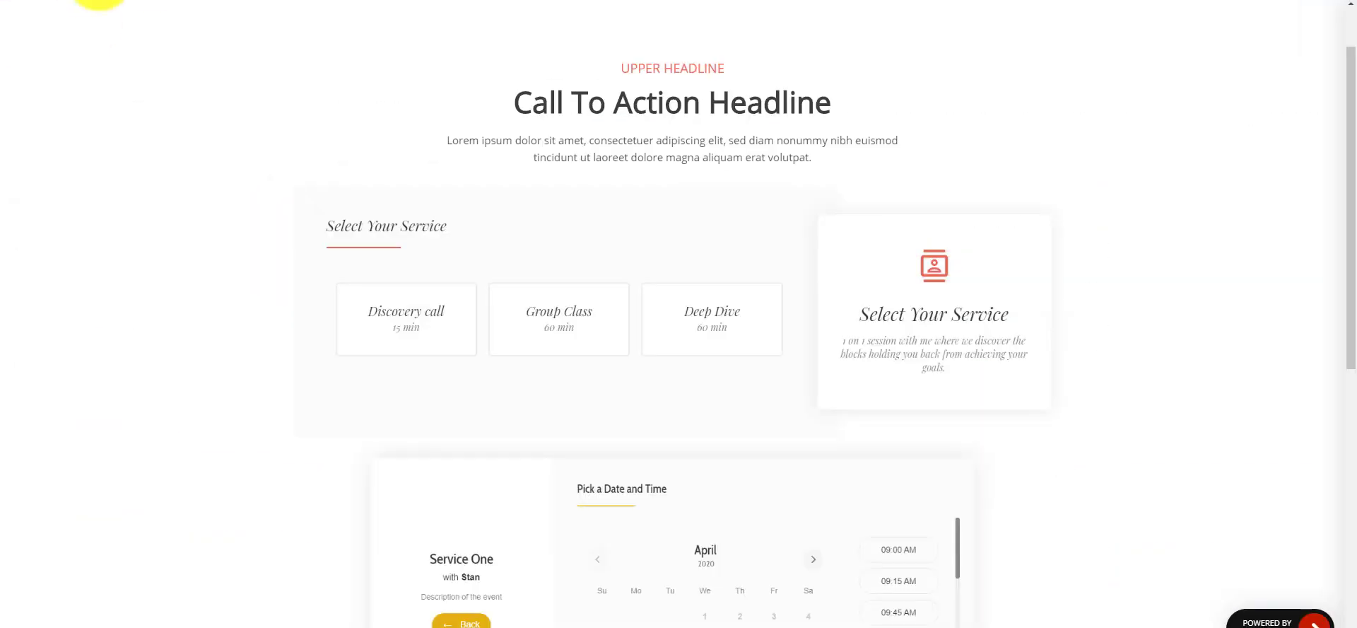
key(F5)
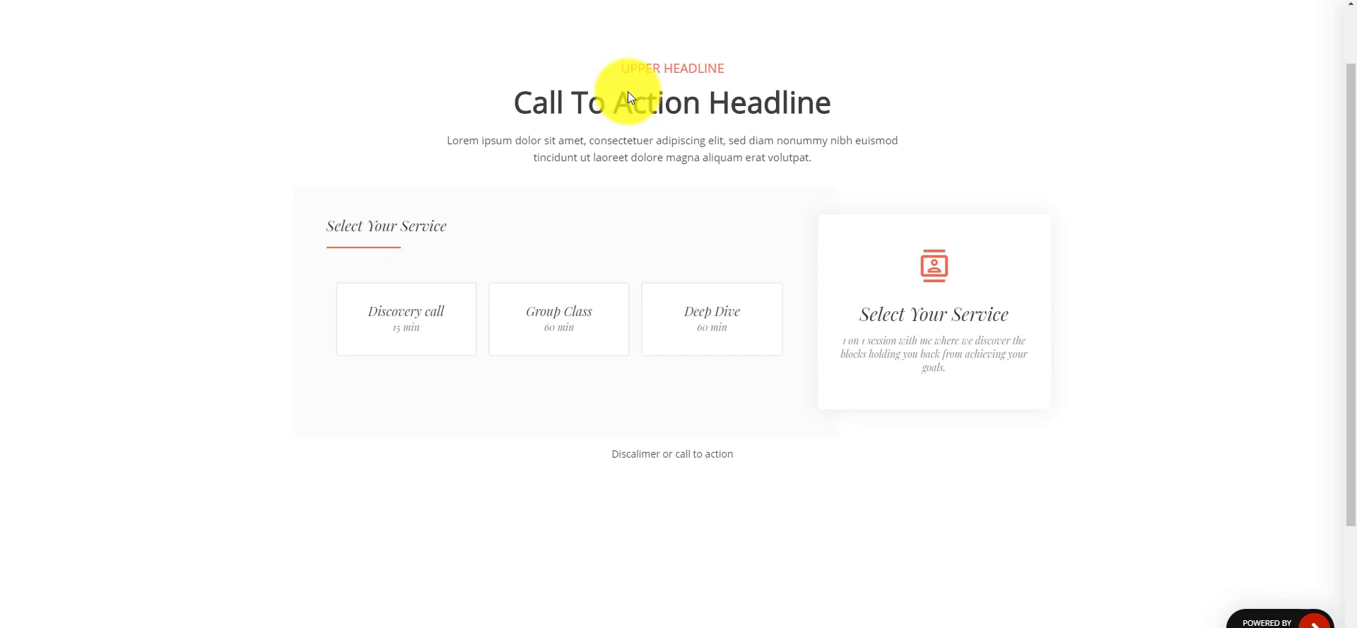
scroll(379, 201, up, 1)
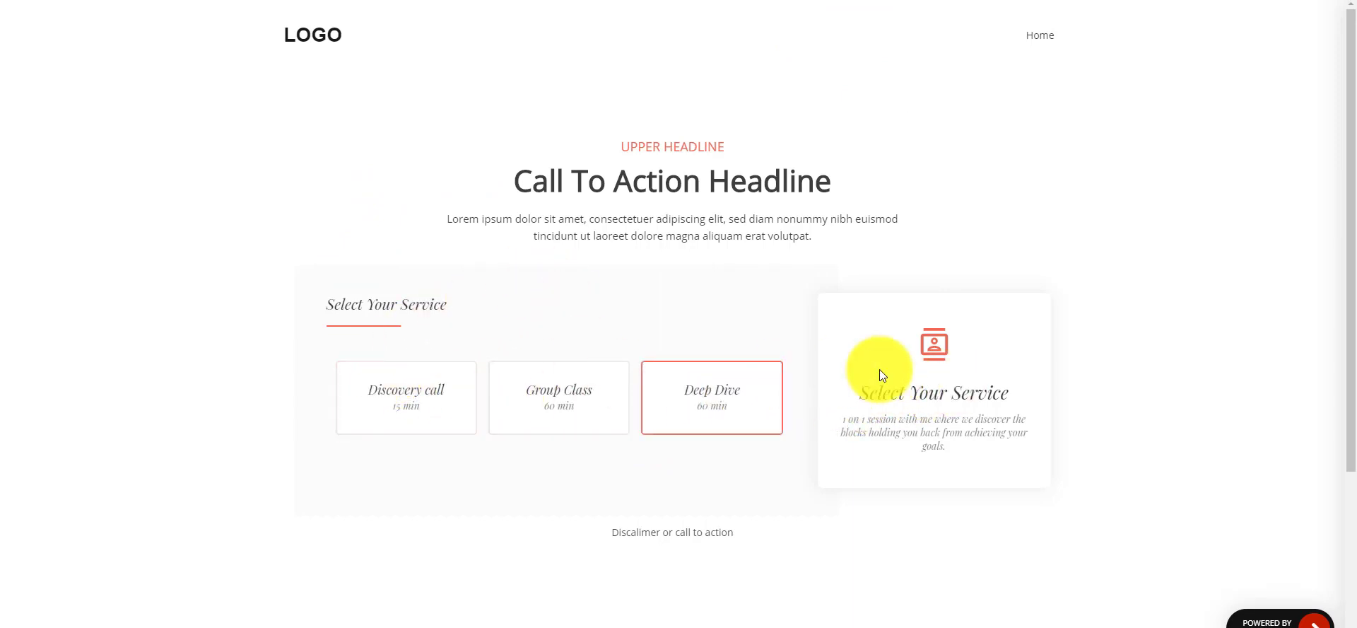
- Choose the Deep Dive service, review its title and host in the summary, then go back
click(693, 408)
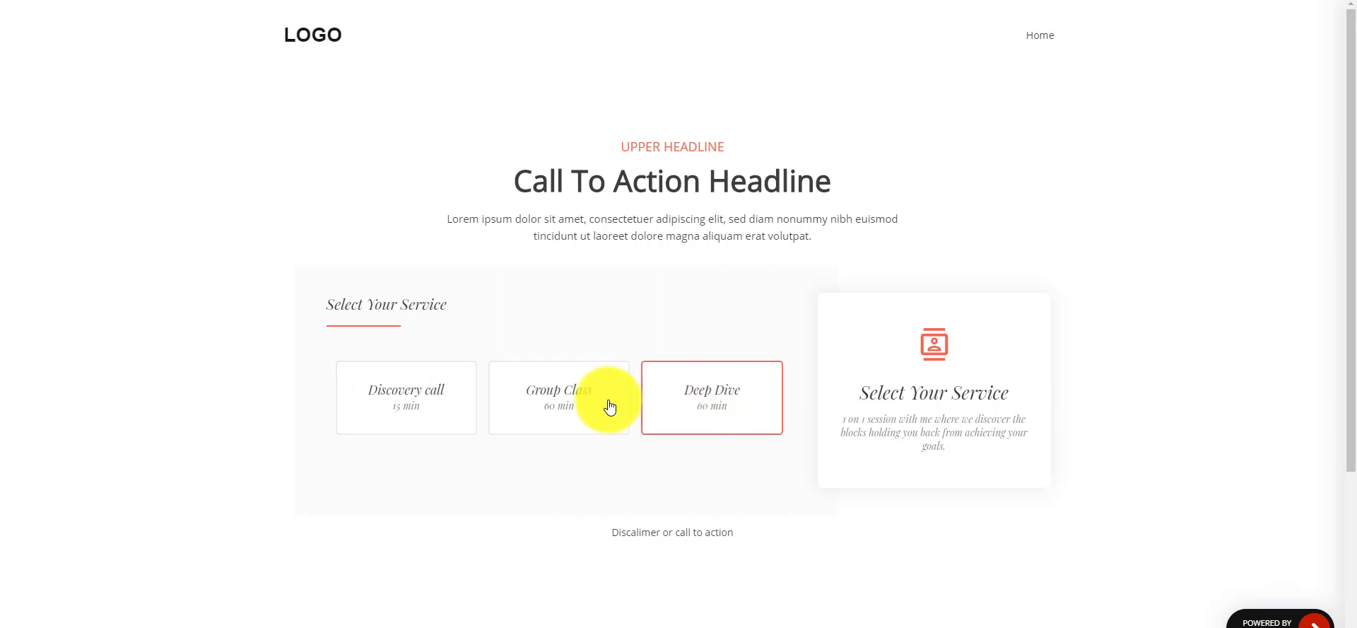
click(561, 403)
click(703, 403)
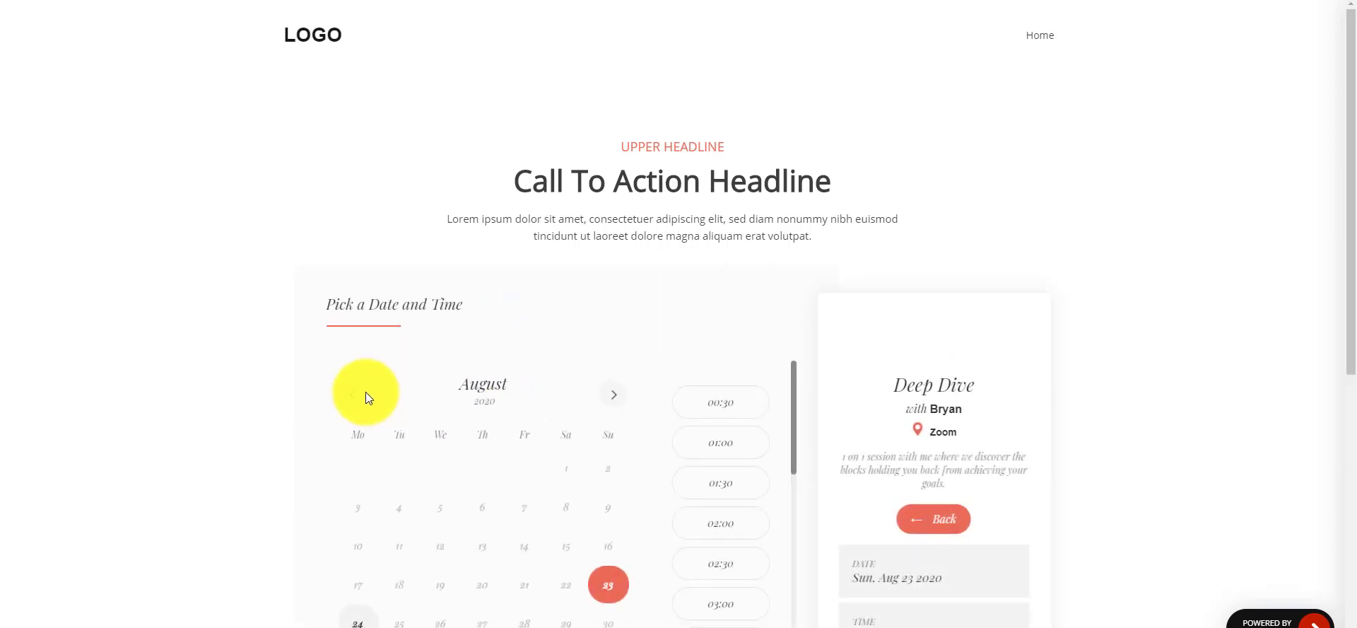
drag(1354, 192, 1355, 289)
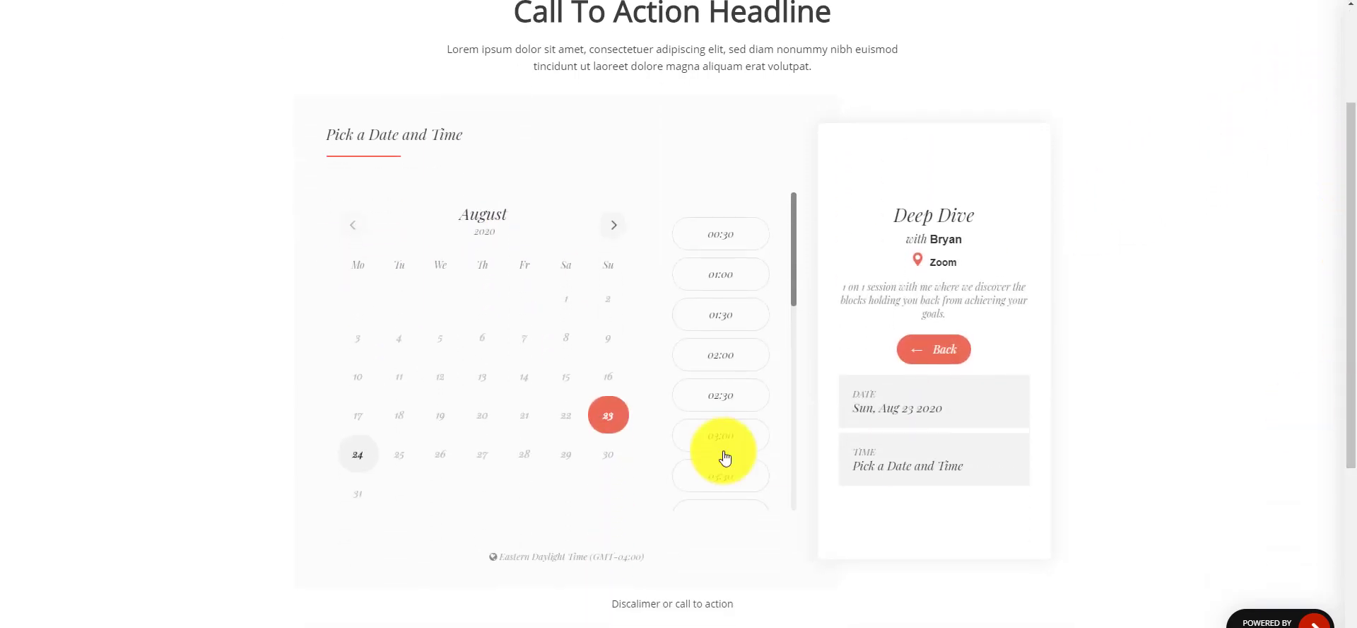
triple_click(969, 215)
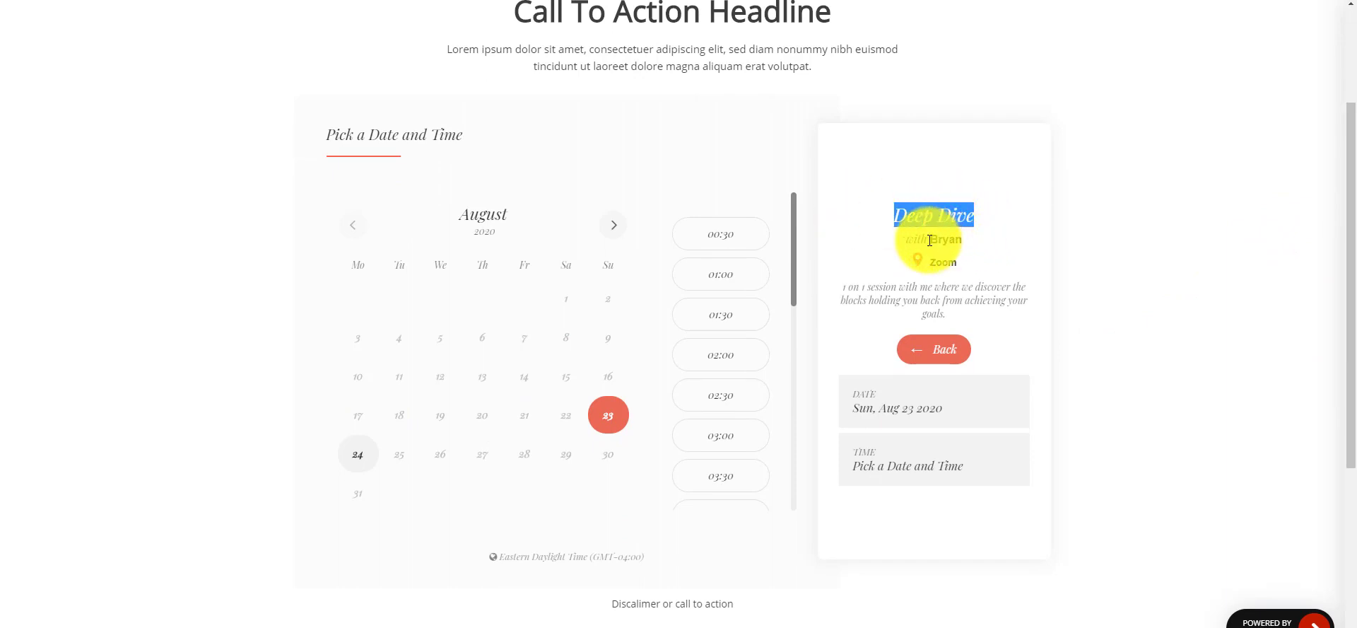
double_click(946, 240)
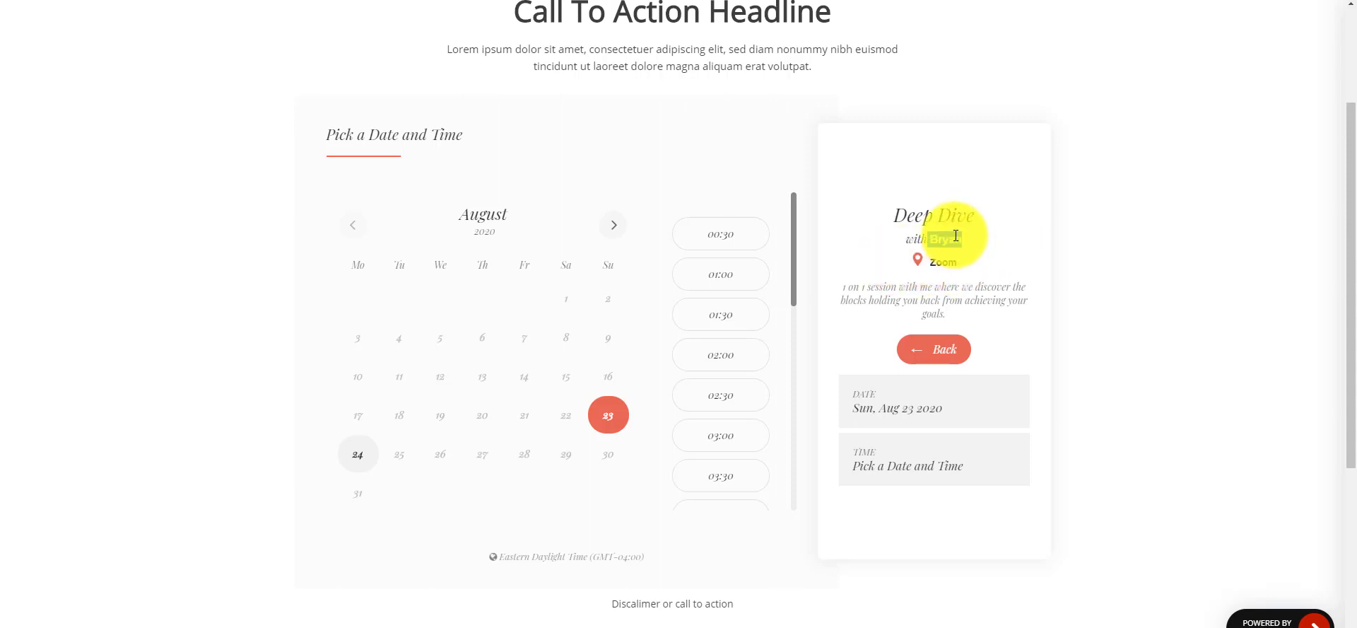
click(924, 352)
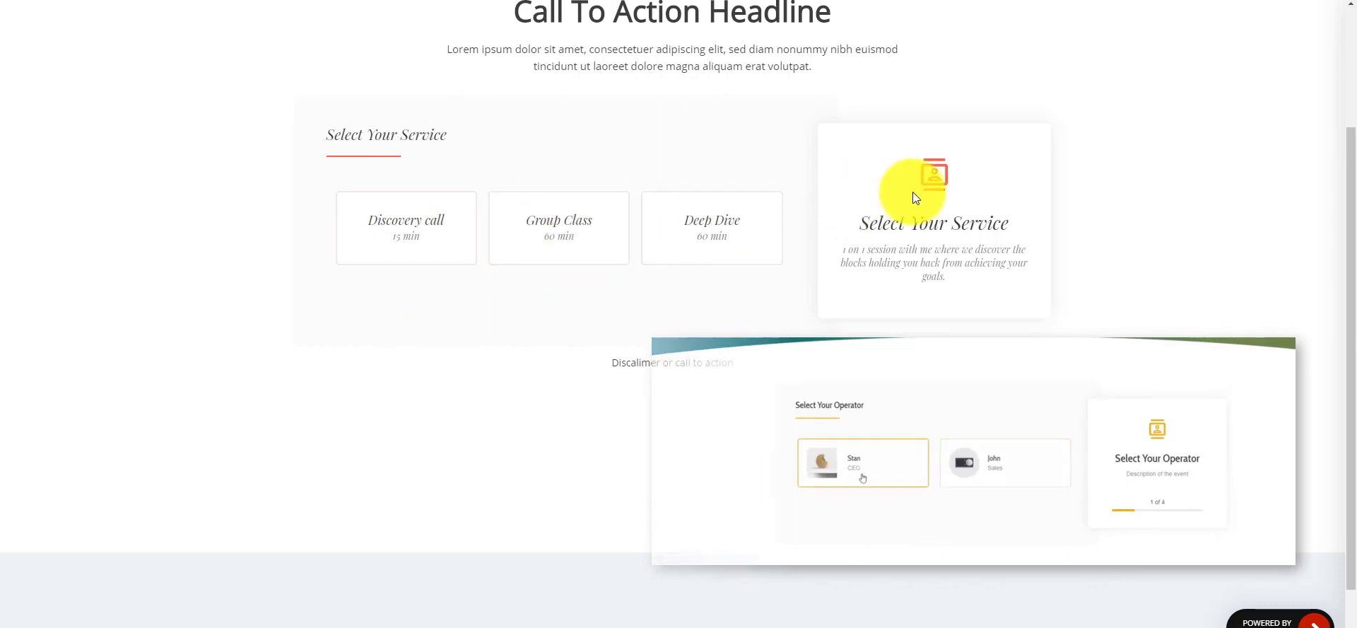
- Reselect Deep Dive and pick Mon, Aug 24 2020 with the 16:30 time slot
click(704, 220)
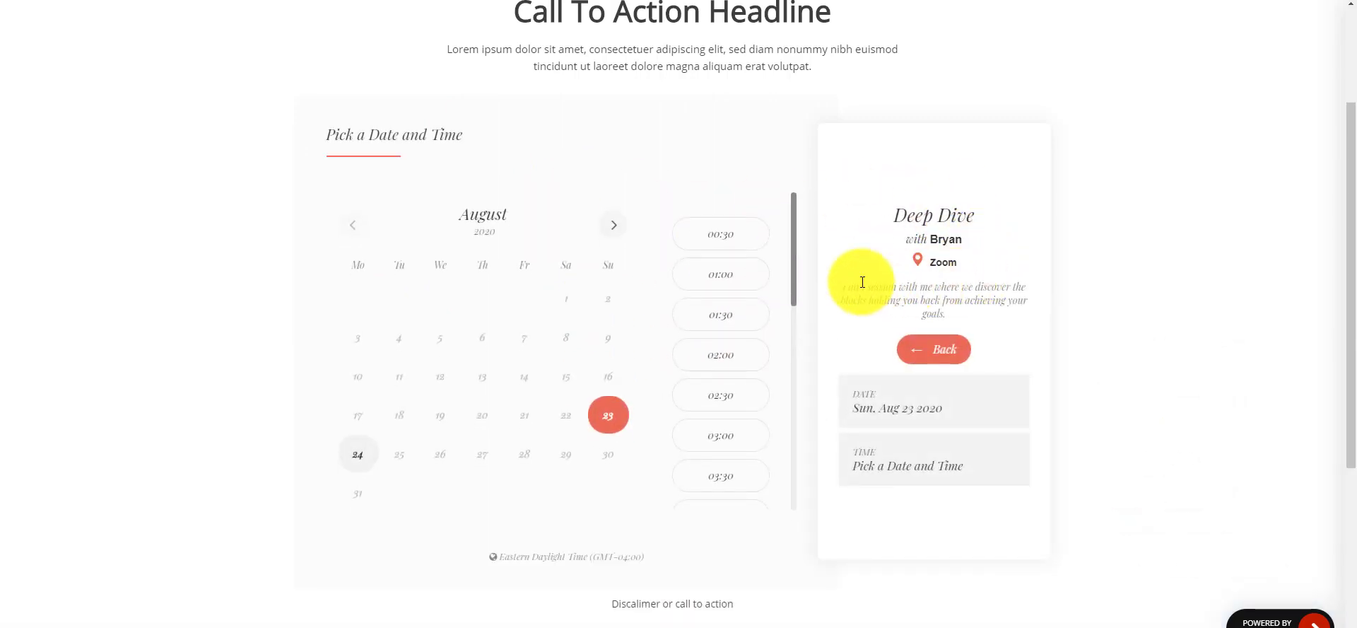
drag(842, 285, 1017, 299)
click(944, 265)
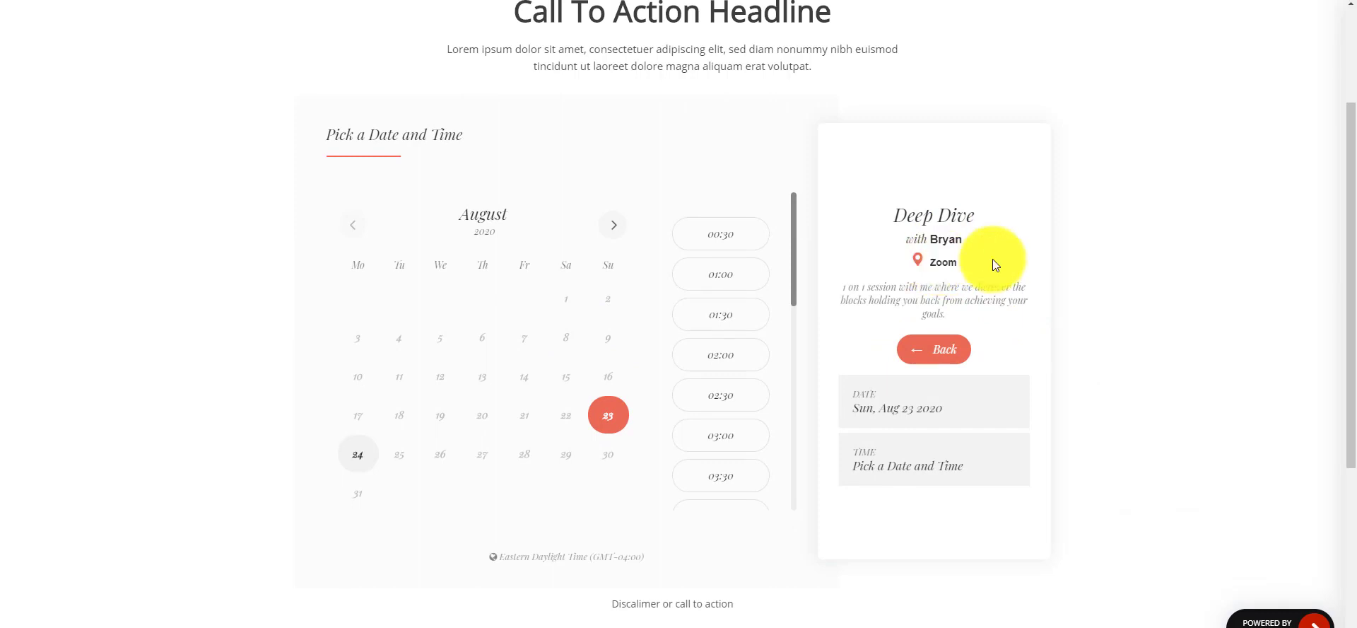
drag(992, 259, 849, 258)
click(1008, 246)
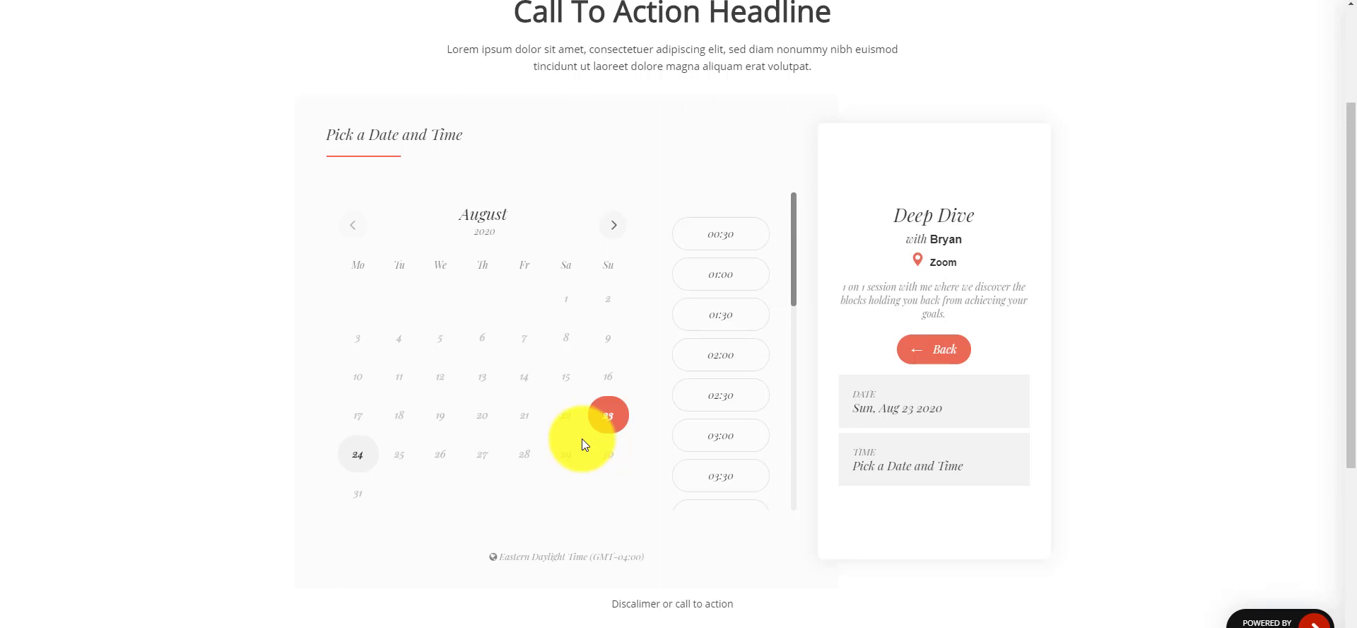
click(358, 456)
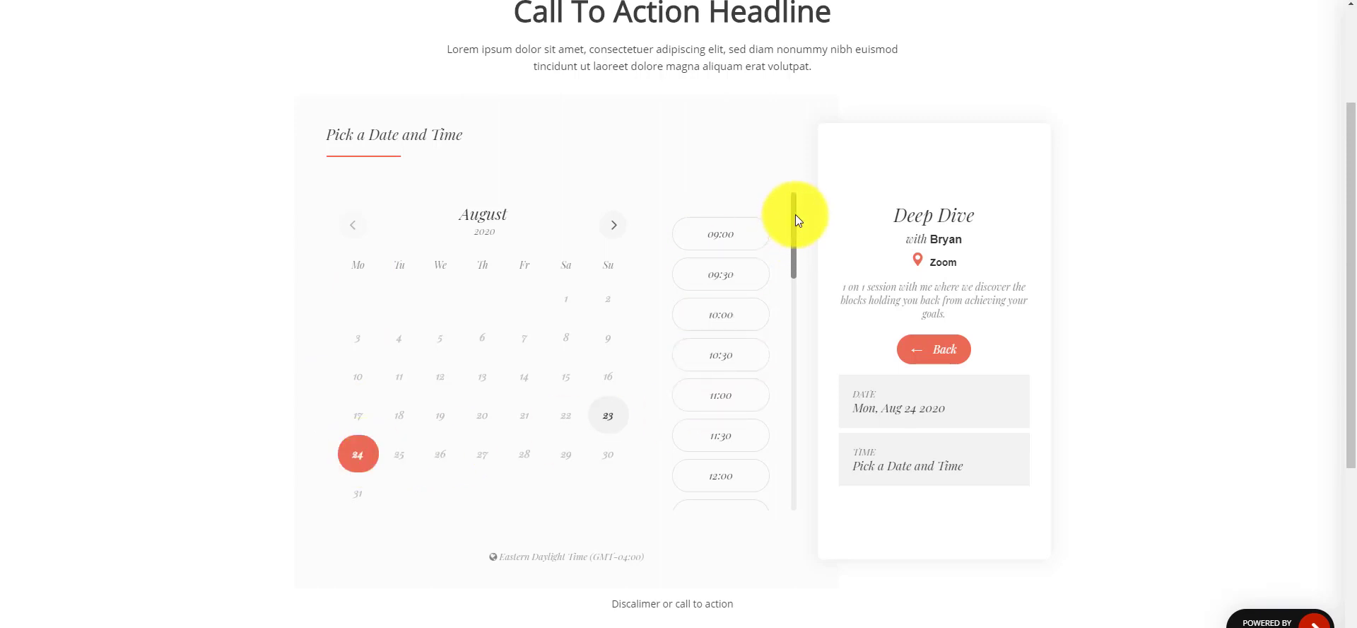
drag(793, 215, 791, 354)
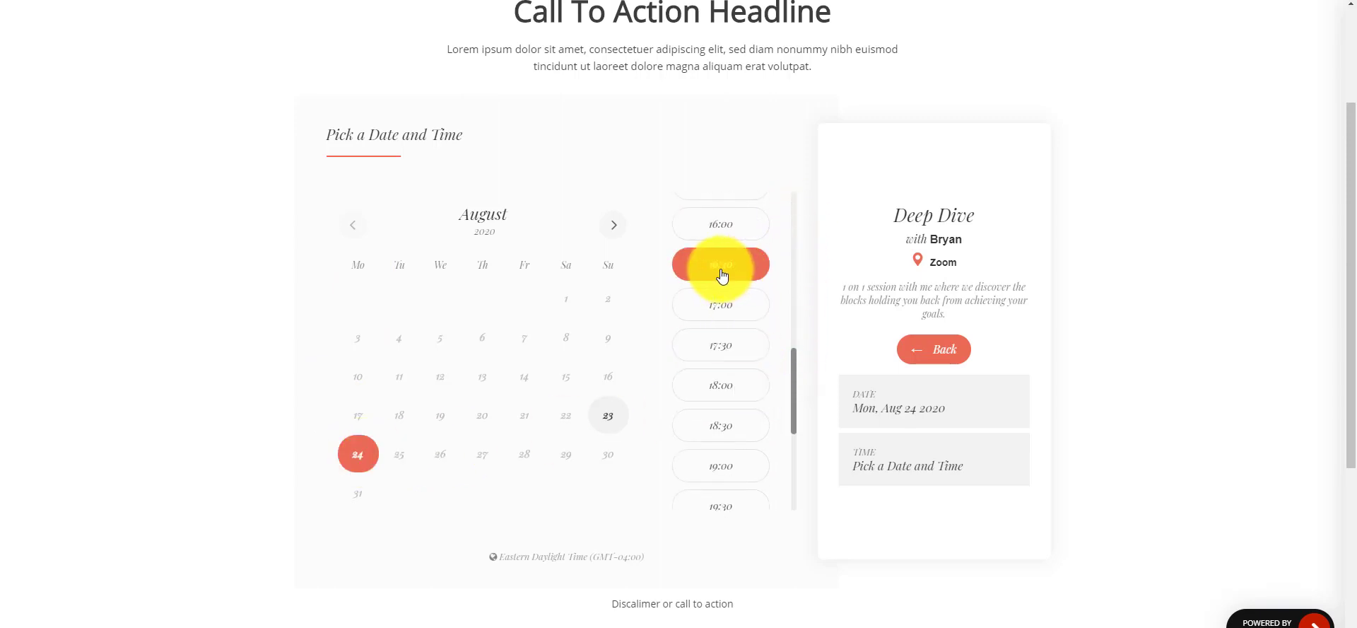
click(722, 272)
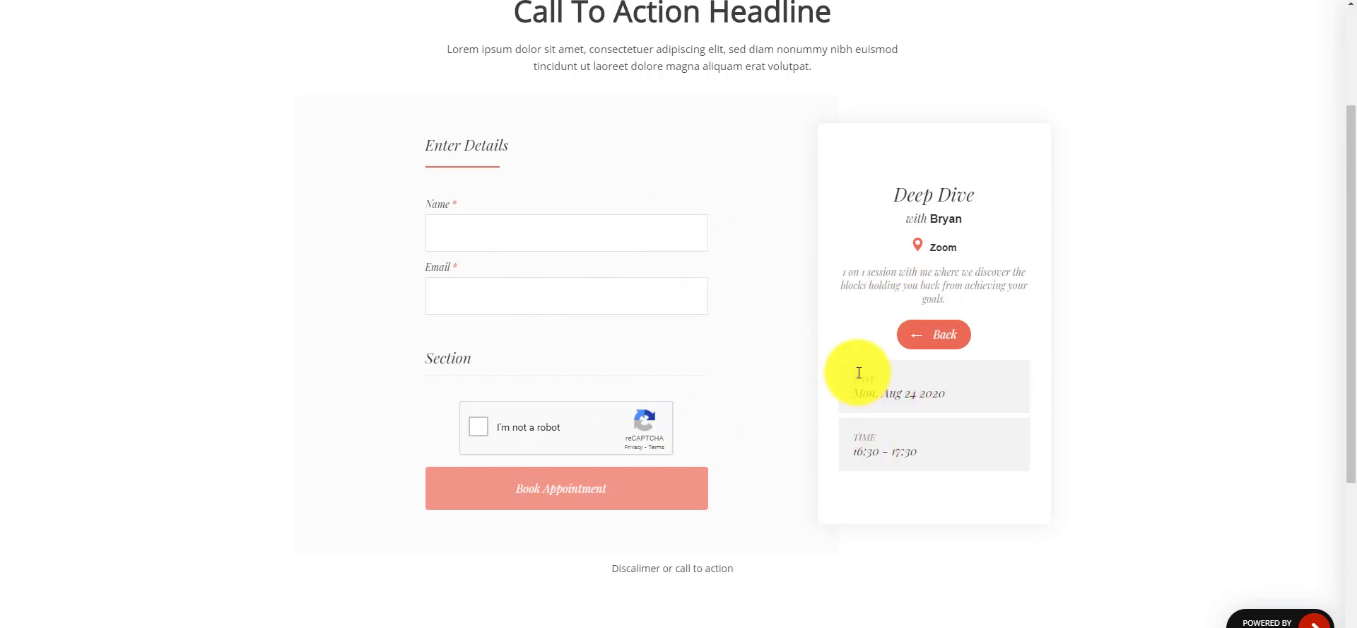
- Check the chosen date and time, Mon, Aug 24 2020, 16:30 - 17:30, in the summary
triple_click(882, 394)
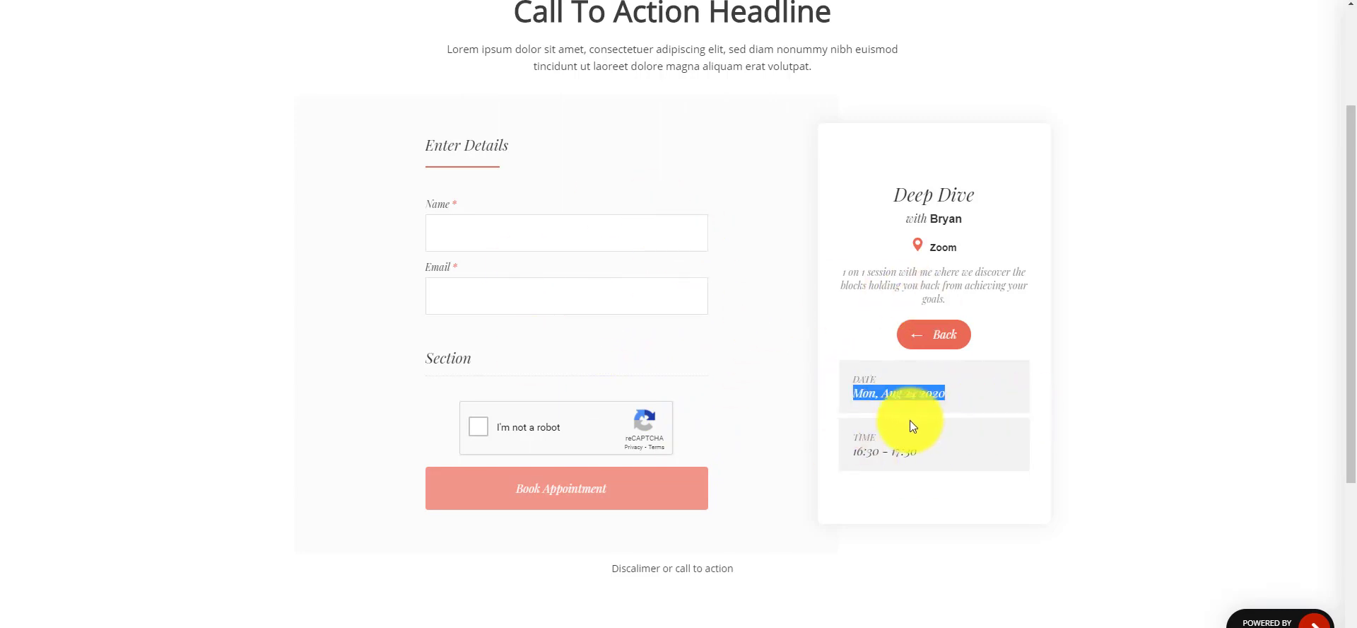
drag(880, 449, 903, 452)
click(938, 449)
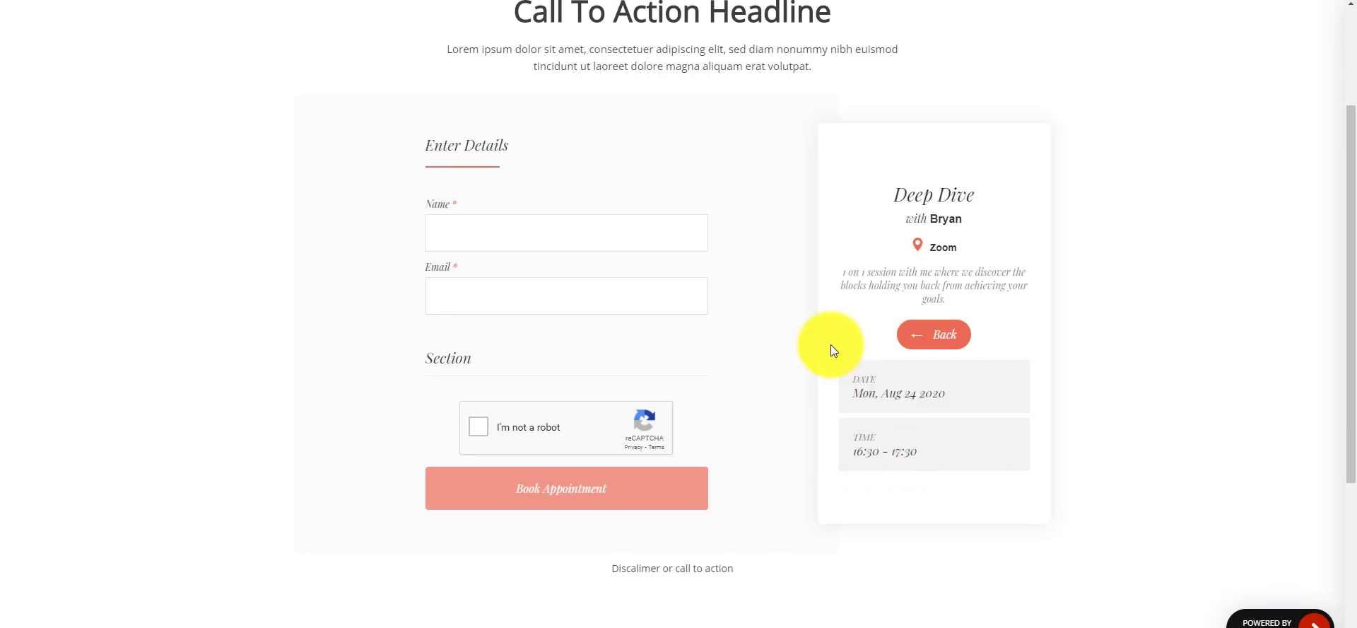
- Autofill the booker's name and e-mail, pass the reCAPTCHA check, and book the appointment
click(562, 238)
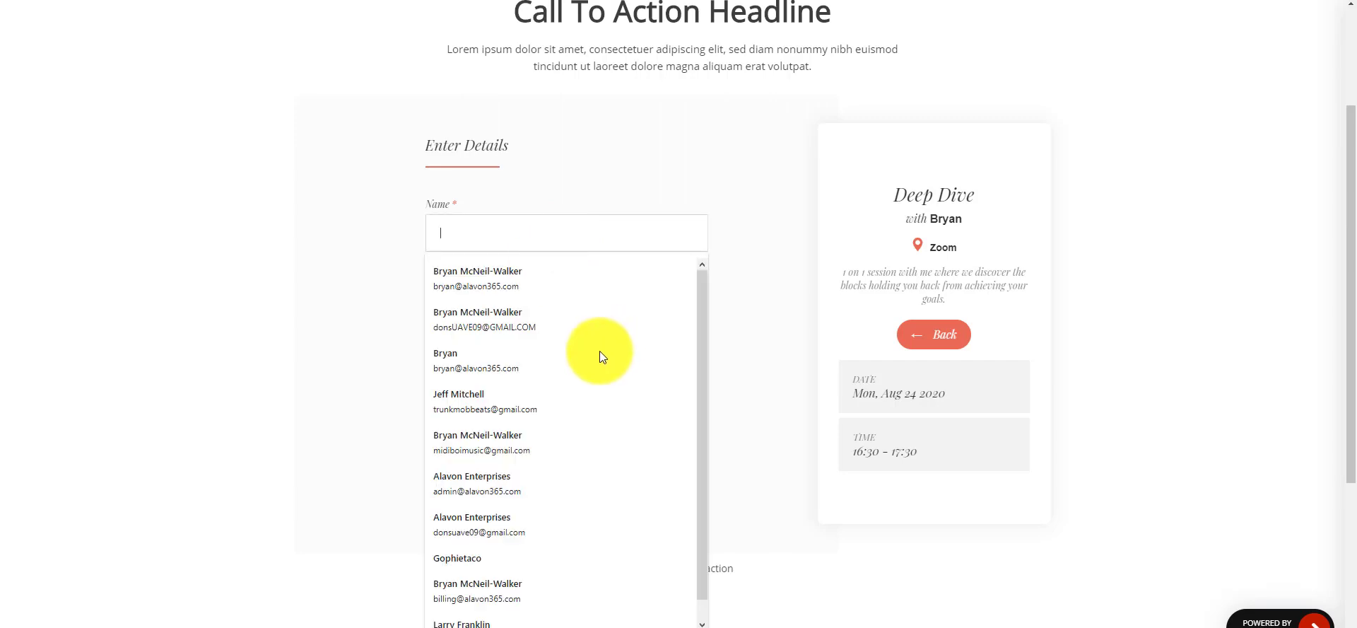
click(494, 277)
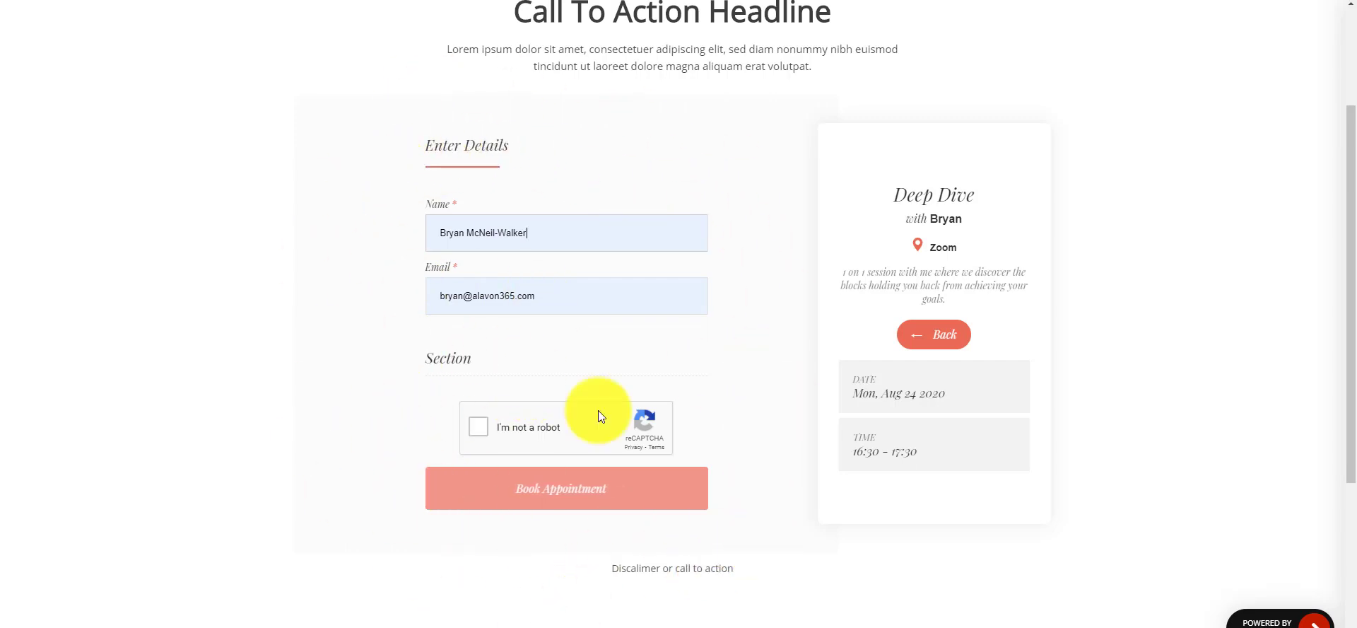
double_click(444, 364)
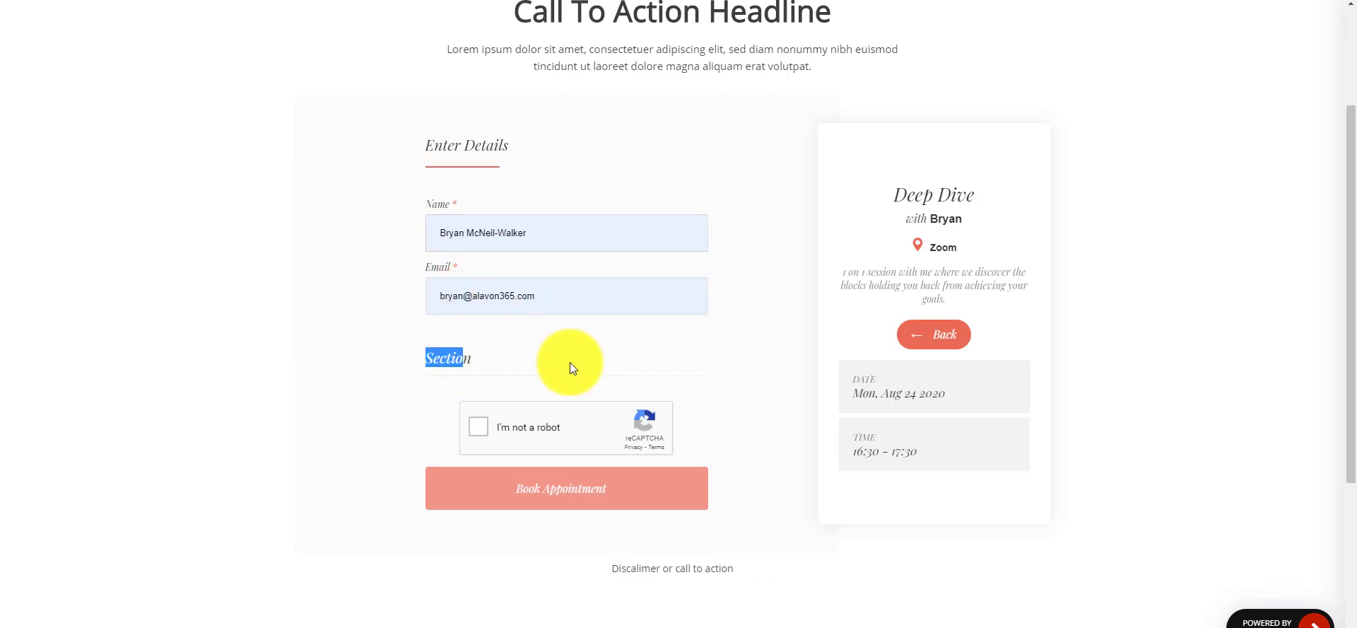
click(650, 368)
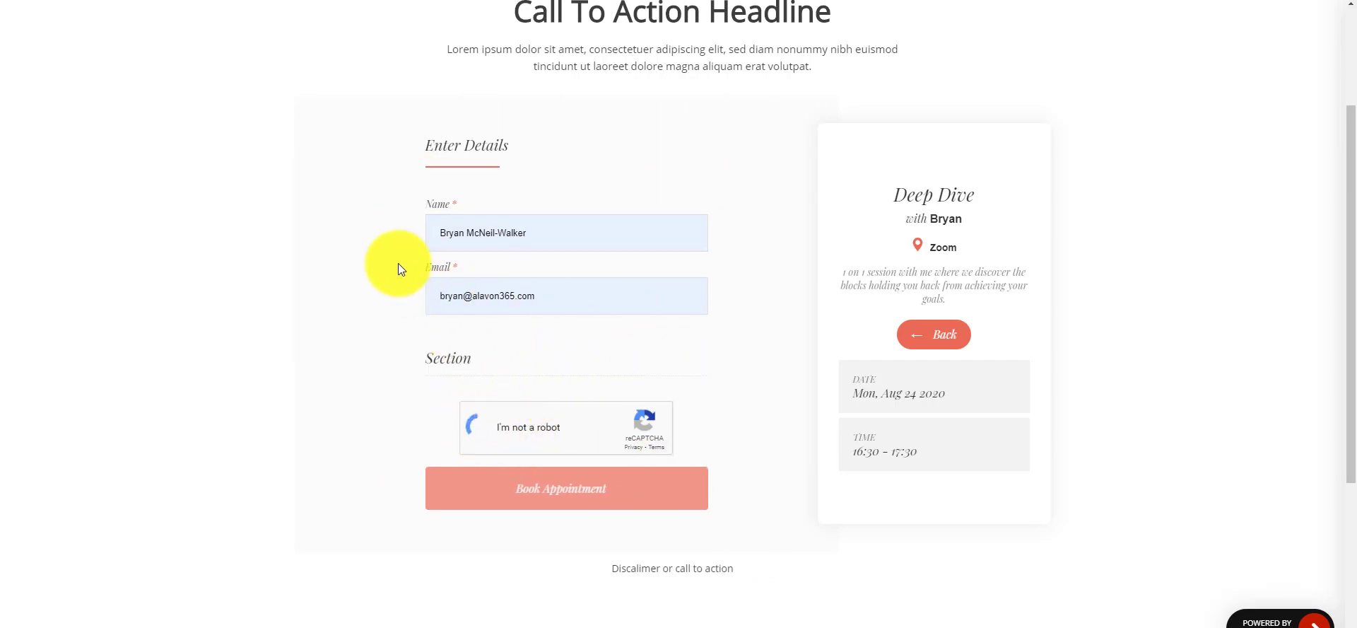
click(564, 493)
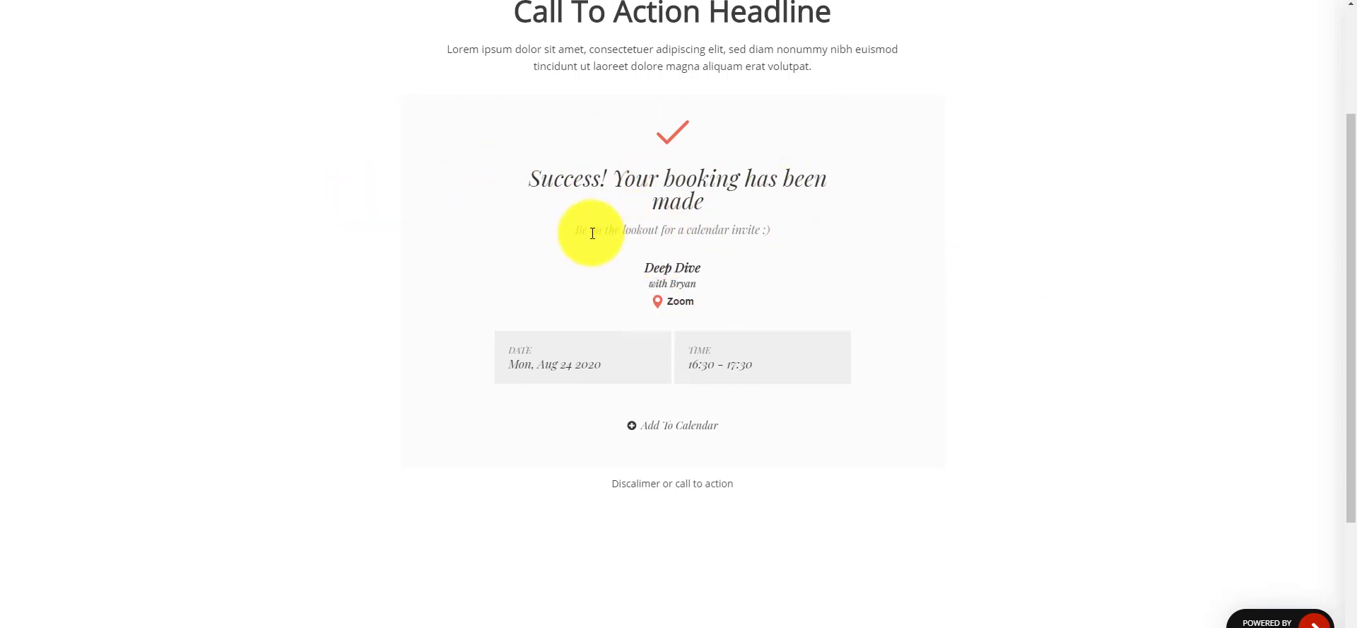
drag(576, 230, 829, 236)
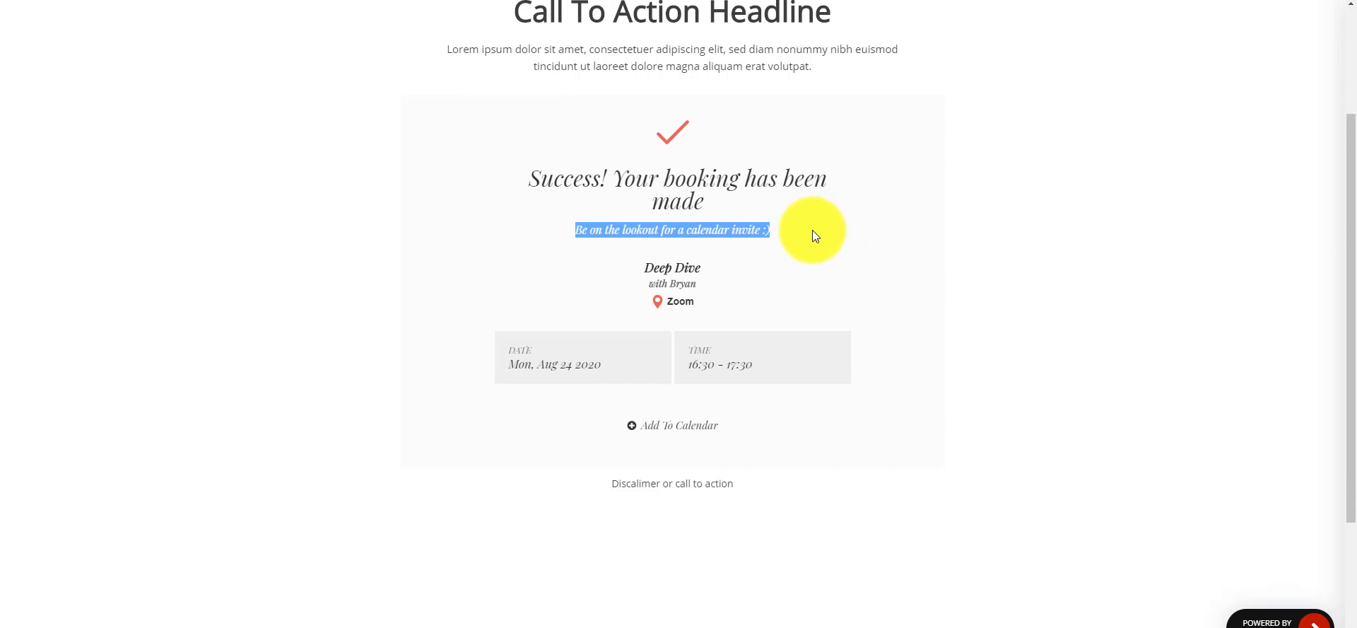
click(774, 227)
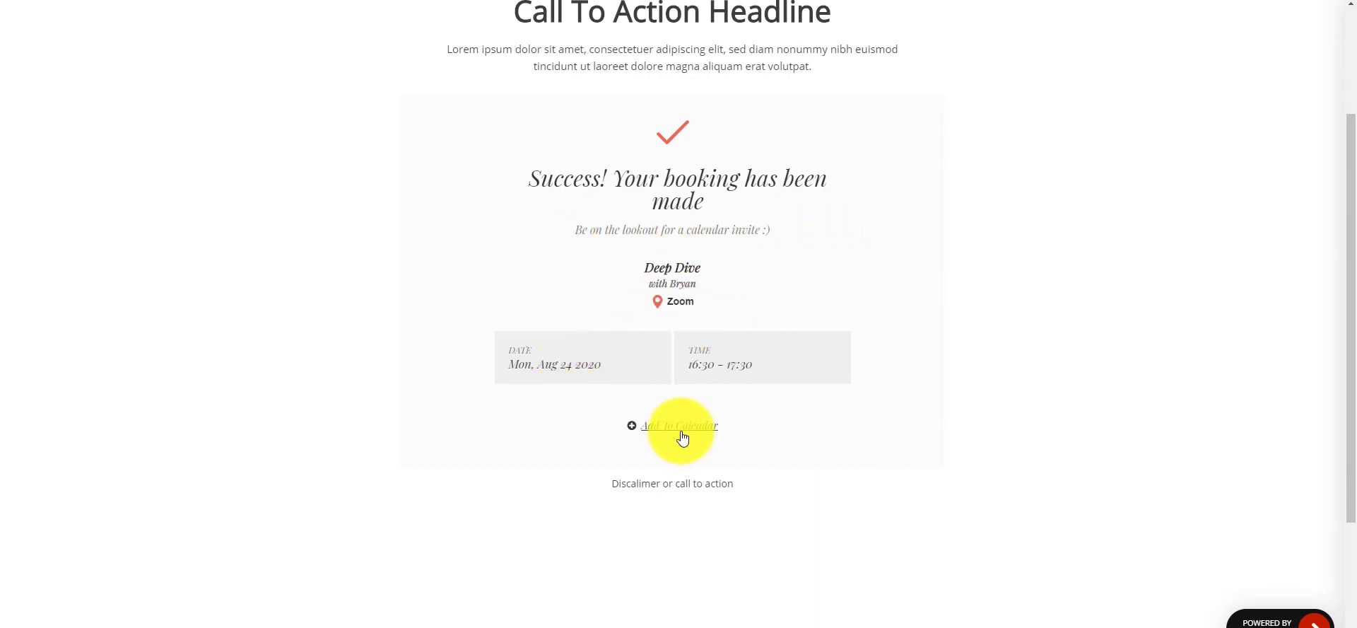
scroll(700, 303, up, 3)
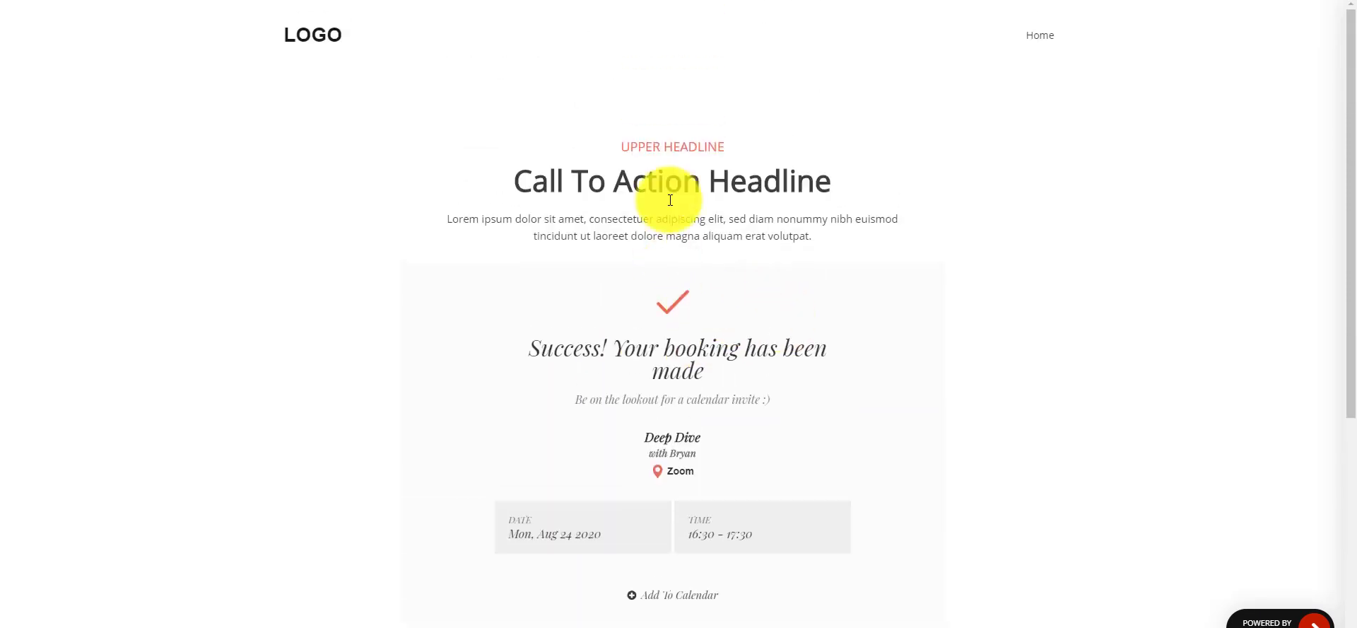
drag(1351, 133, 1350, 207)
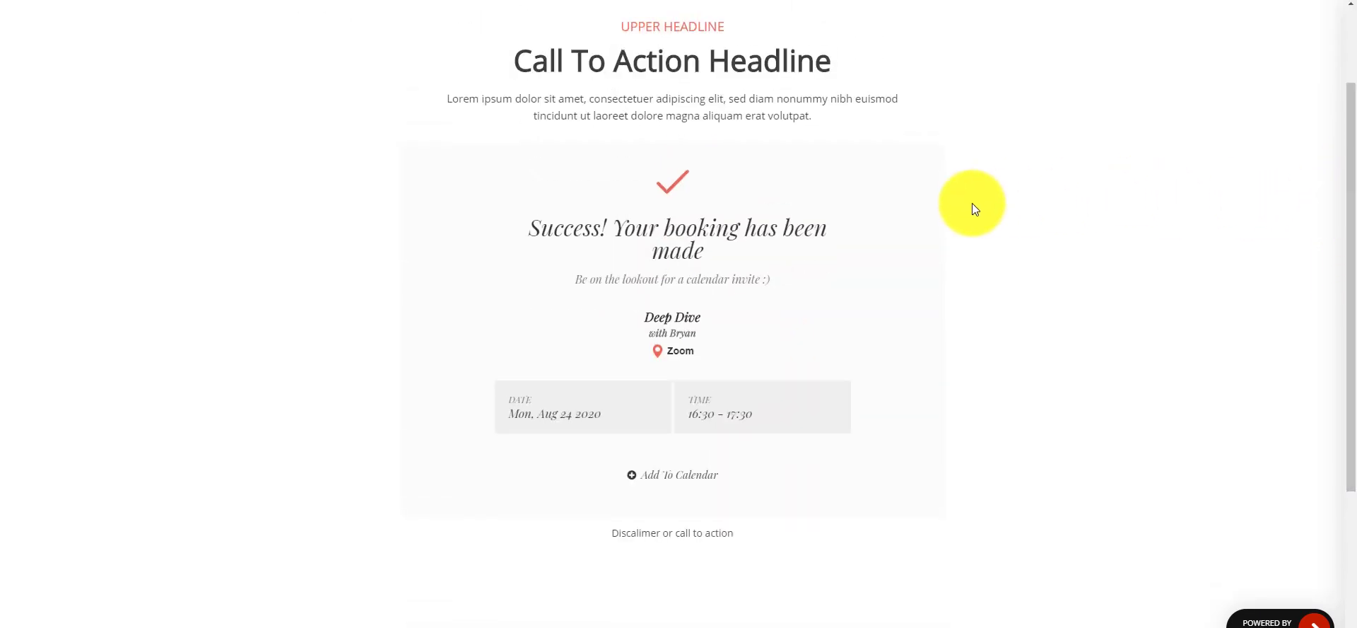
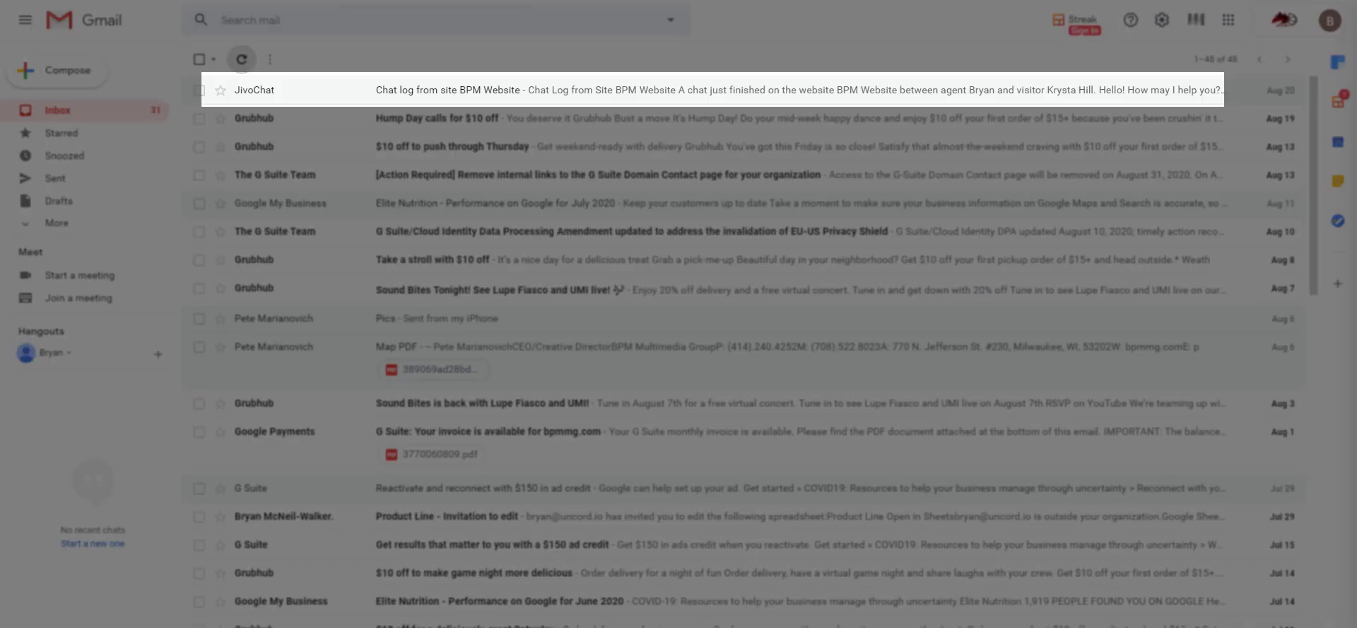
- Refresh the inbox and check the appointment email's heading and the Coaching Call / Deep Dive event name
click(242, 57)
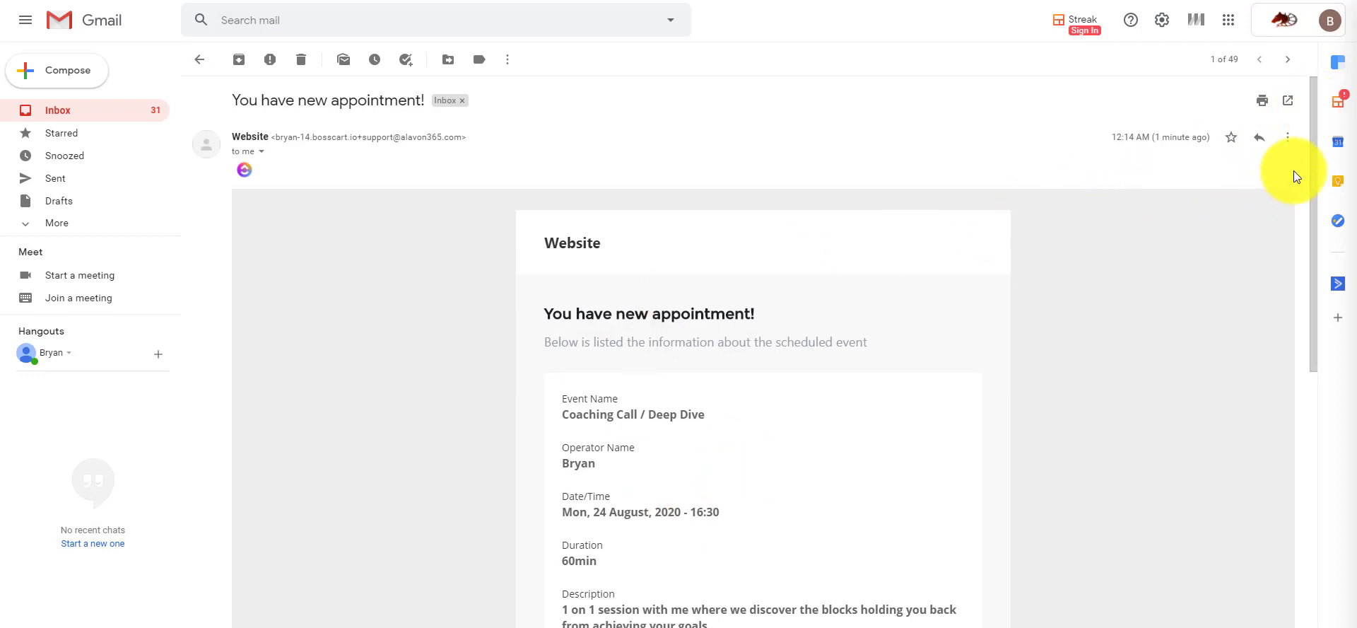
drag(1312, 153, 1304, 211)
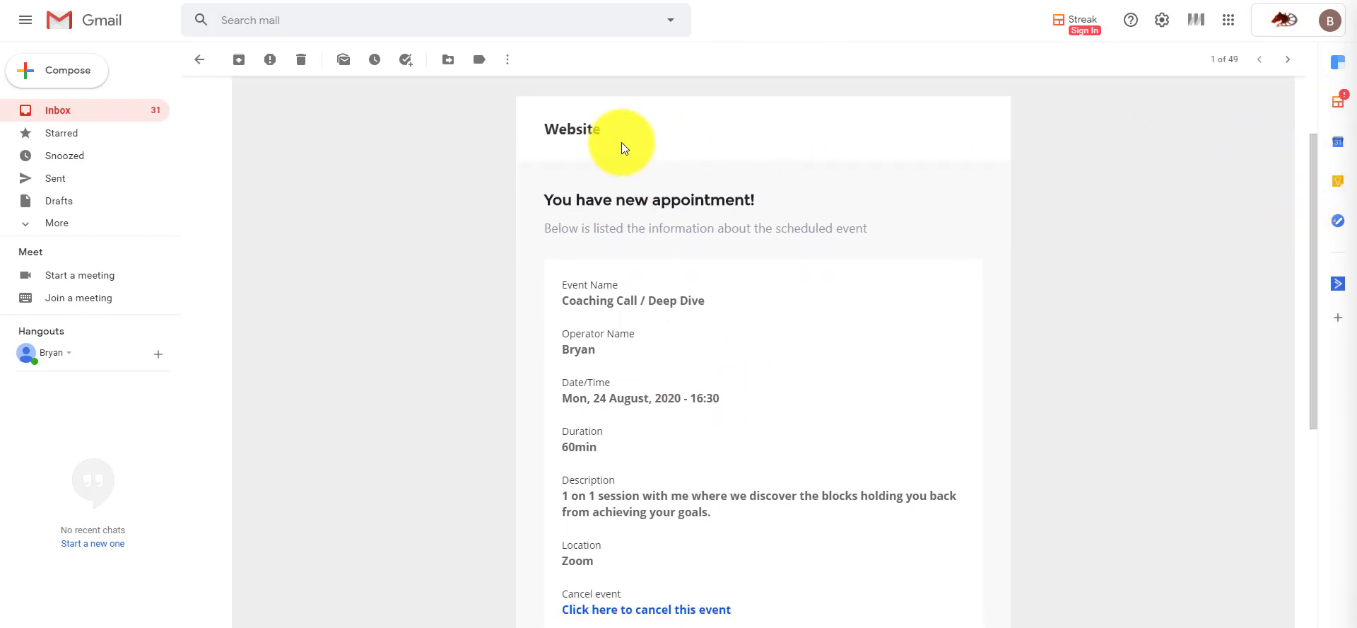
drag(621, 142, 520, 126)
click(559, 126)
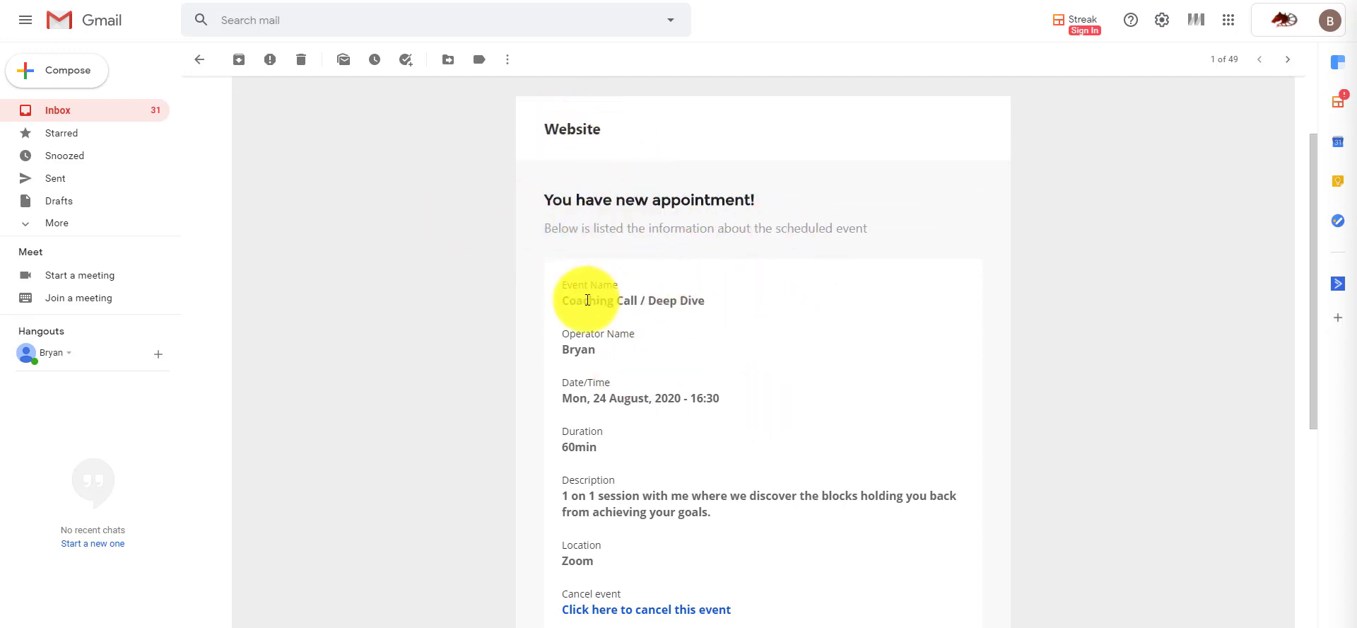
drag(563, 300, 753, 296)
drag(561, 351, 688, 362)
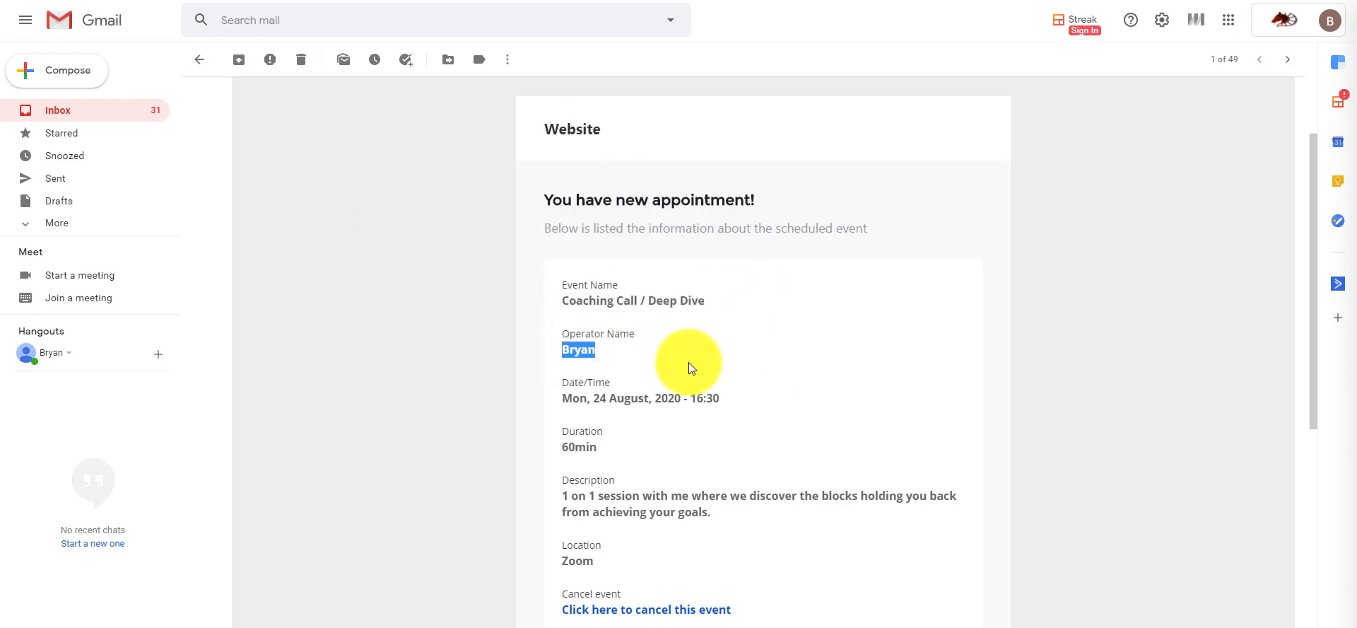
drag(561, 395, 749, 381)
- Check the email's 60min duration, session description and Zoom location
drag(1313, 272, 1309, 330)
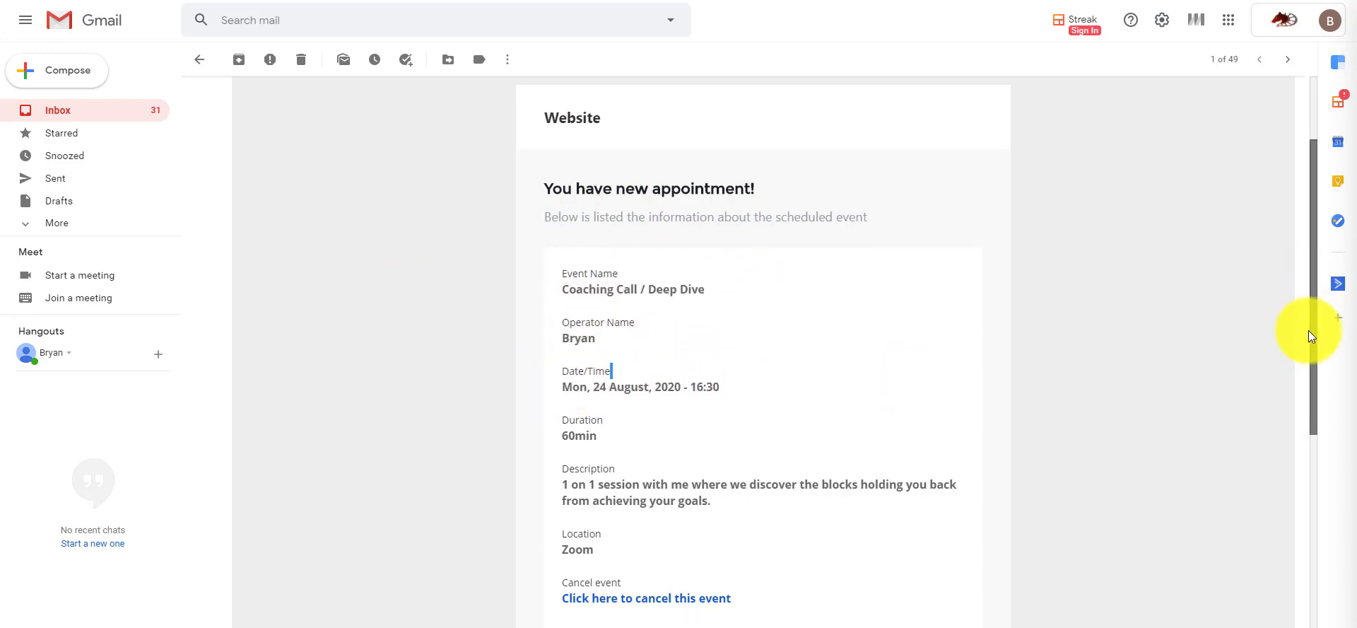
drag(554, 329, 642, 325)
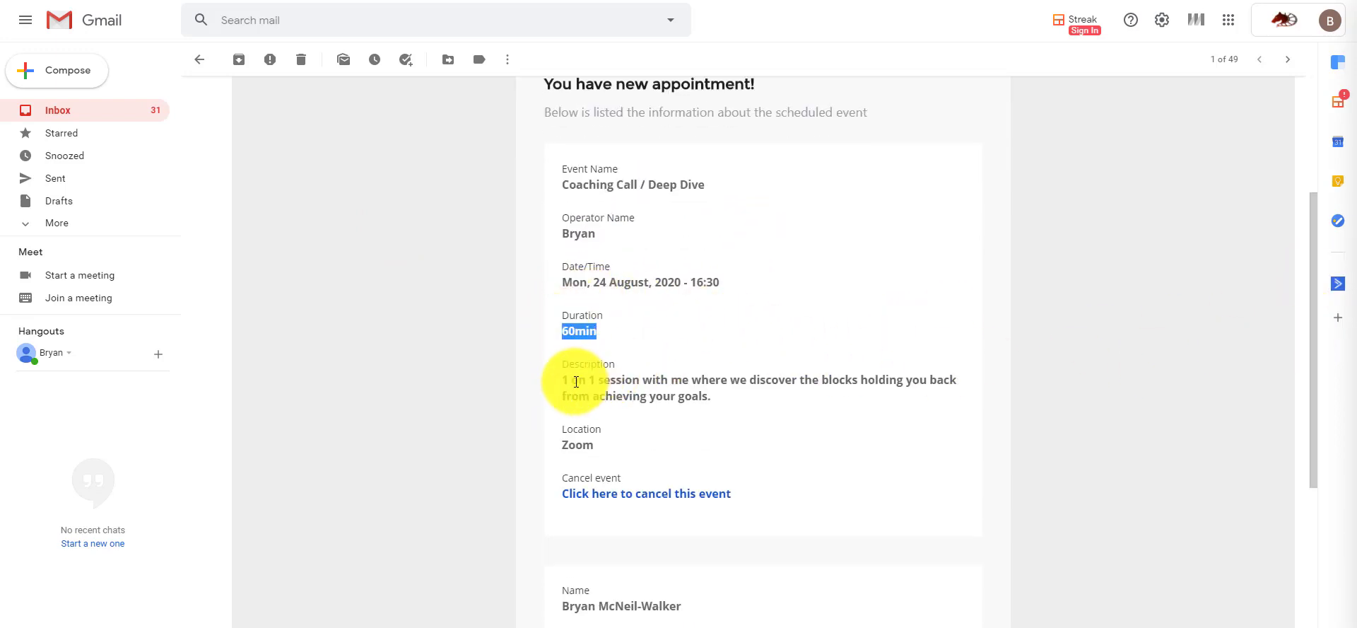
drag(570, 381, 715, 398)
click(567, 468)
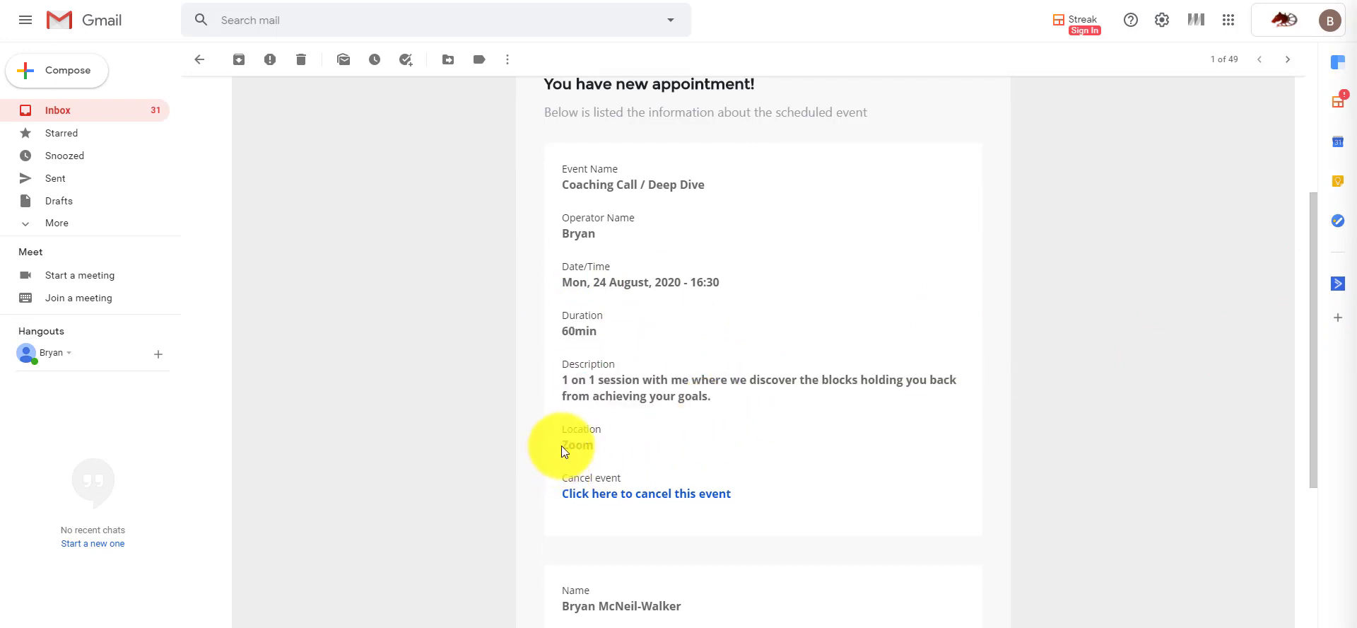
drag(565, 451, 778, 449)
click(778, 449)
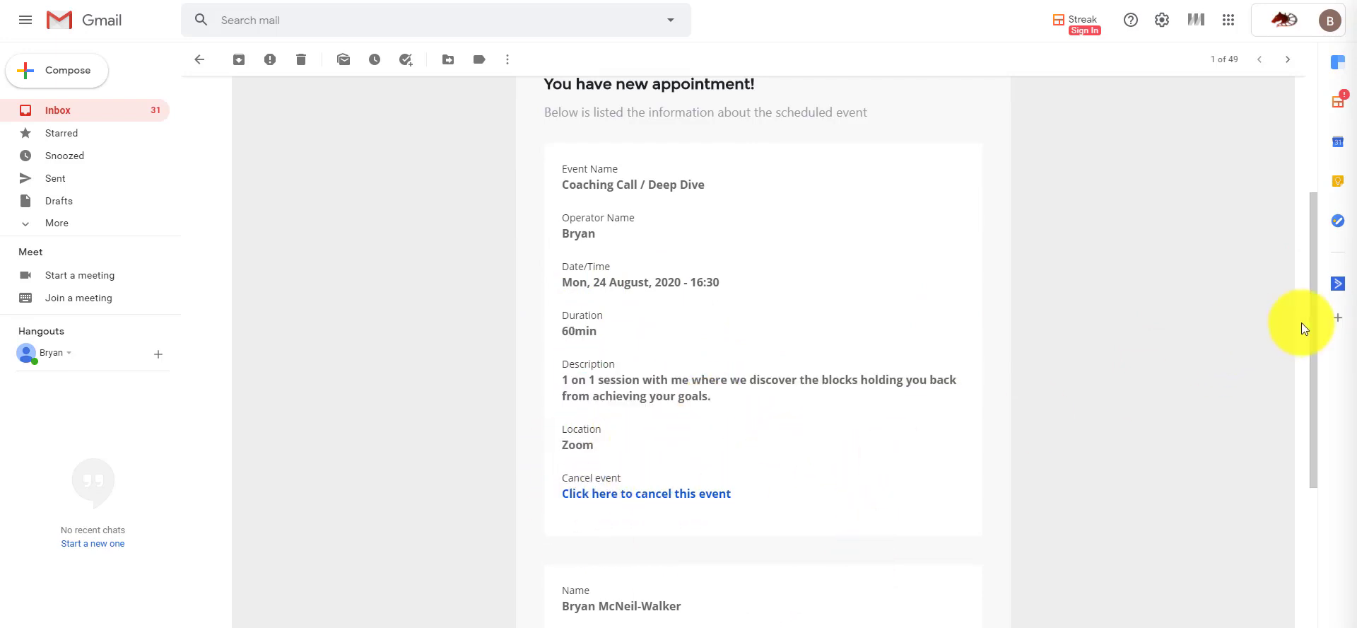
scroll(1311, 358, down, 2)
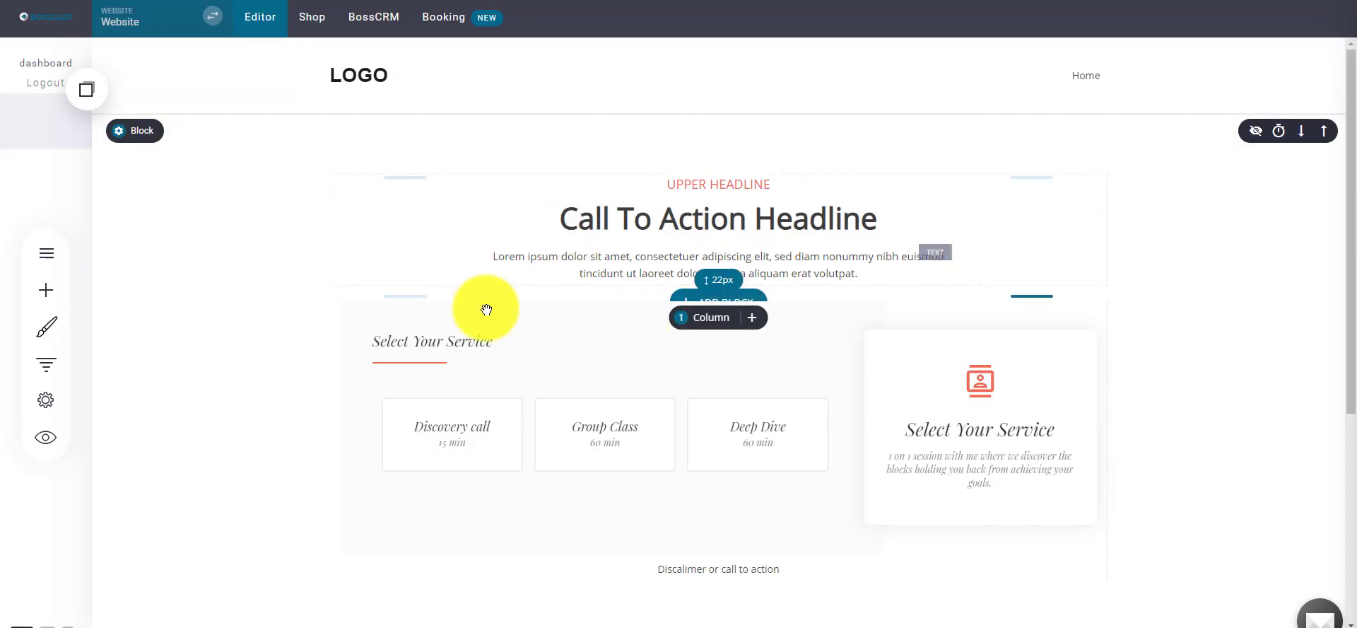
- Open the Booking schedule and expand the Mon Aug 24 2020 Coaching Call booking's details
click(444, 21)
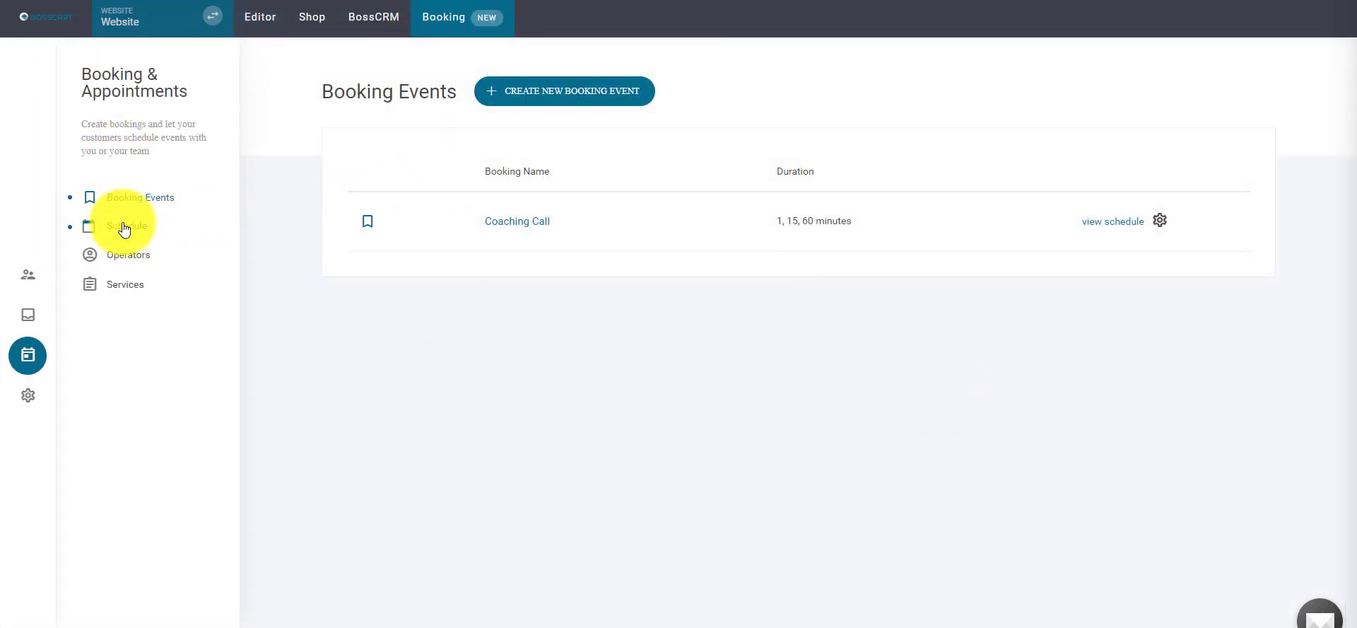
click(124, 227)
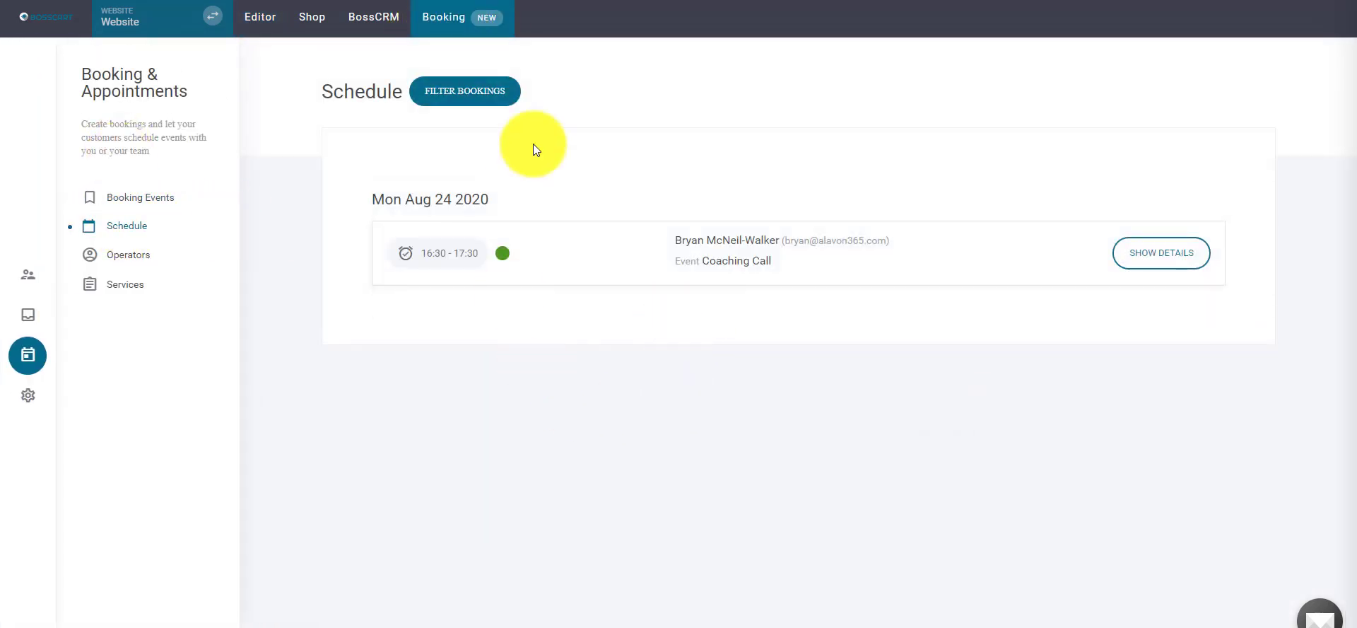
click(1154, 258)
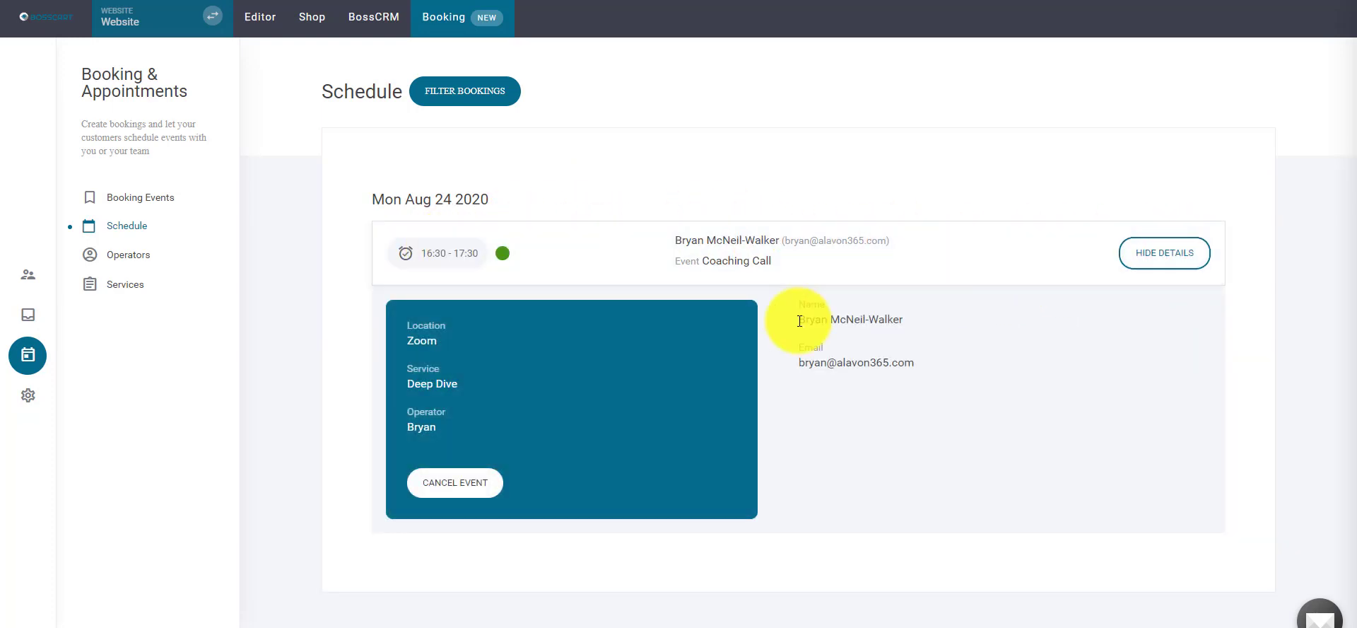
click(1127, 258)
- Filter bookings by operator and Discovery call, then clear the filter and reopen the booking details
click(457, 99)
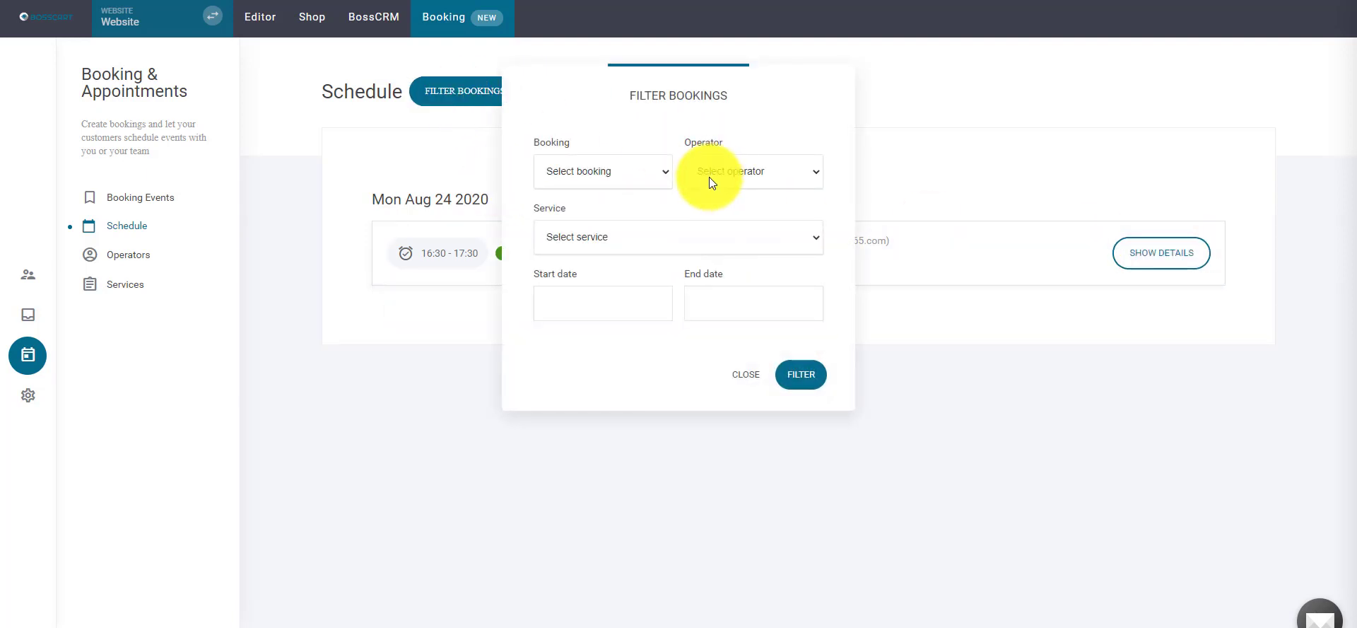
click(652, 173)
click(749, 174)
click(718, 212)
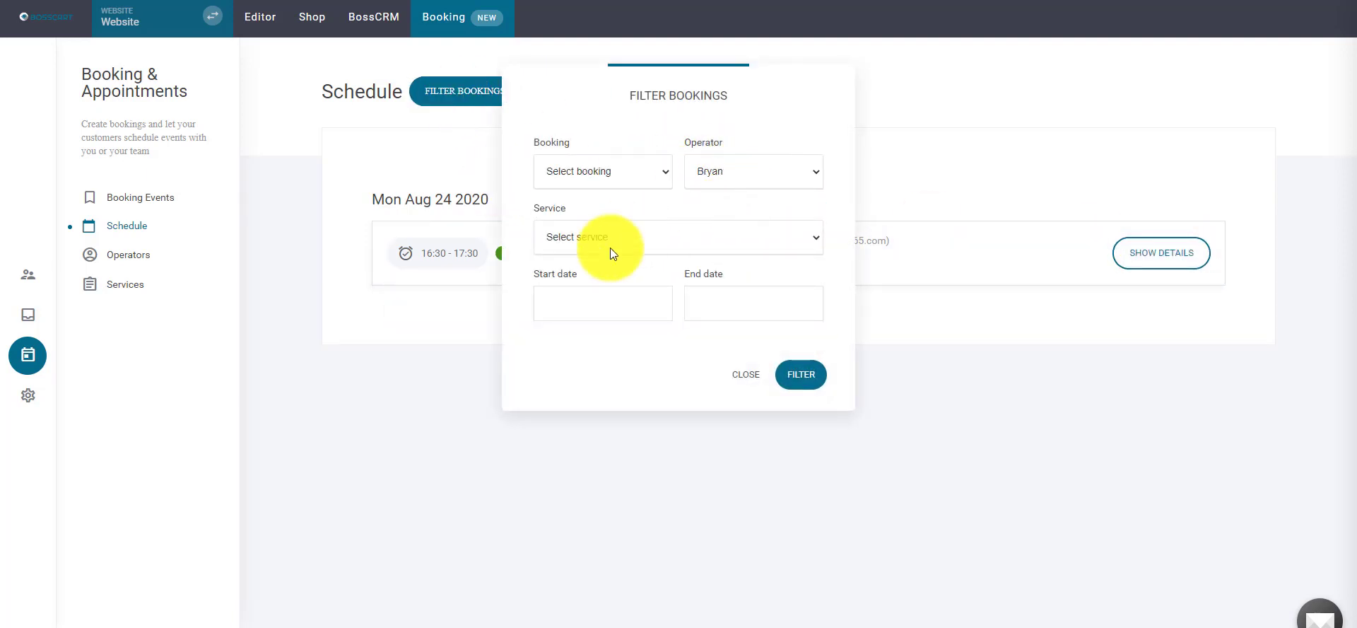
click(636, 242)
click(587, 277)
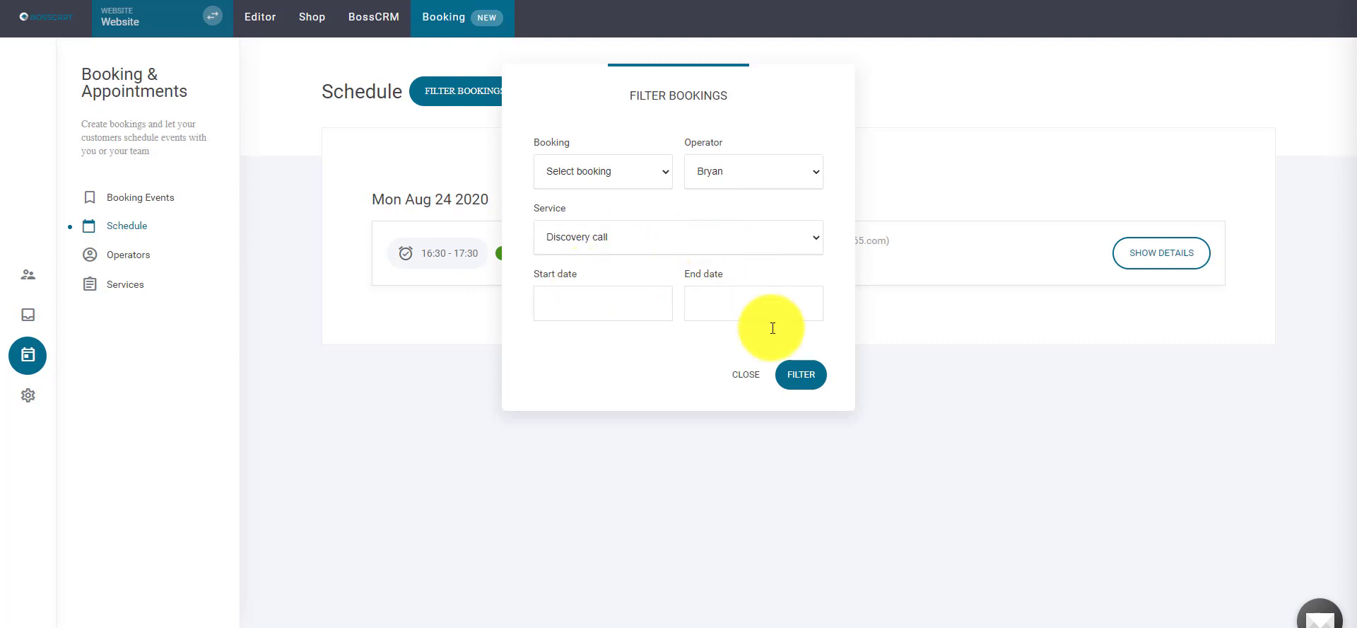
click(801, 374)
click(887, 168)
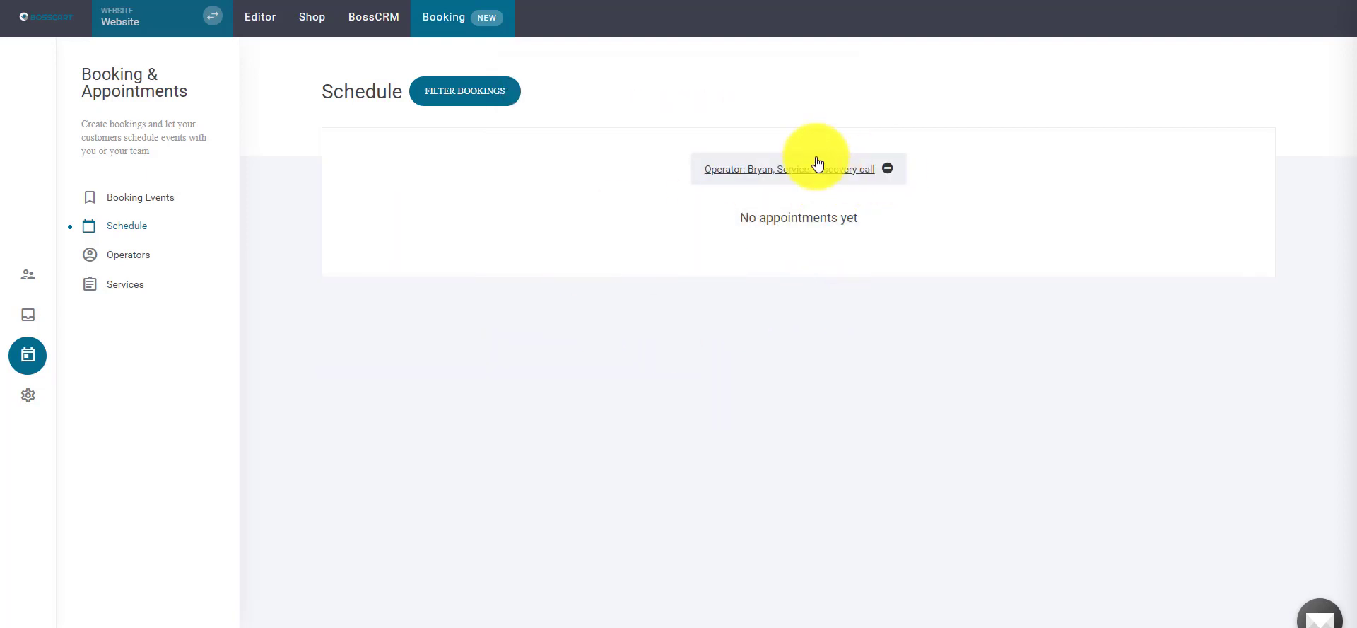
click(507, 253)
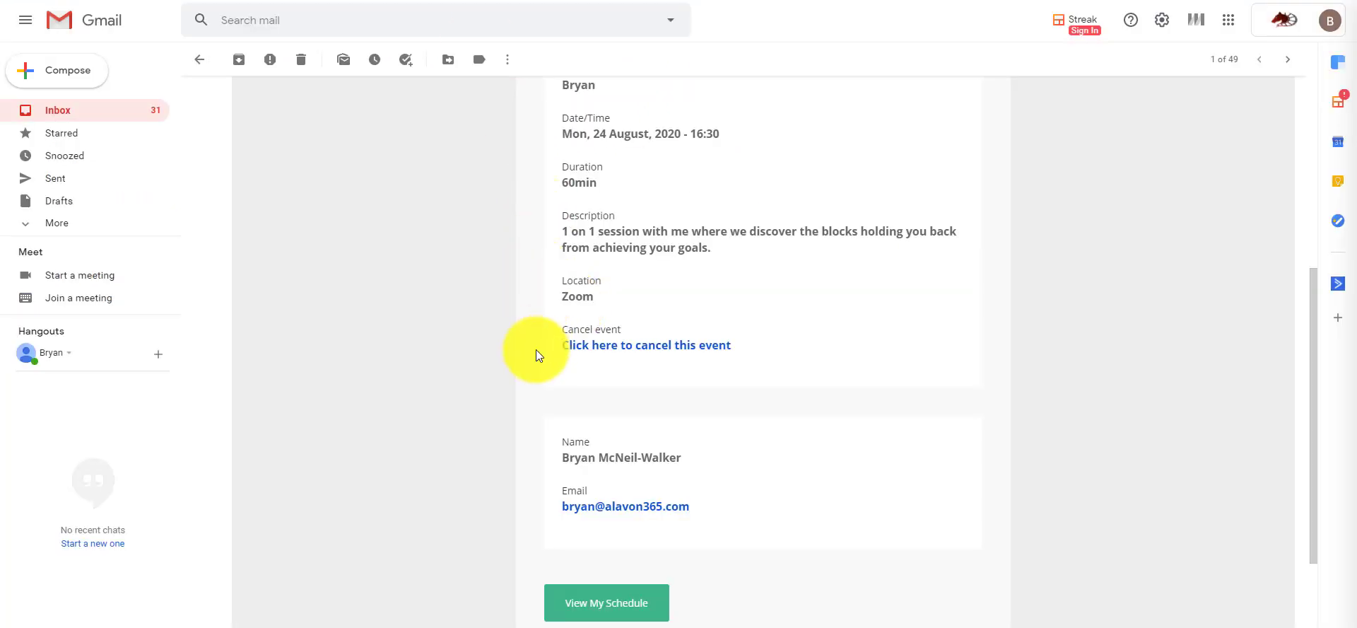
scroll(803, 324, up, 5)
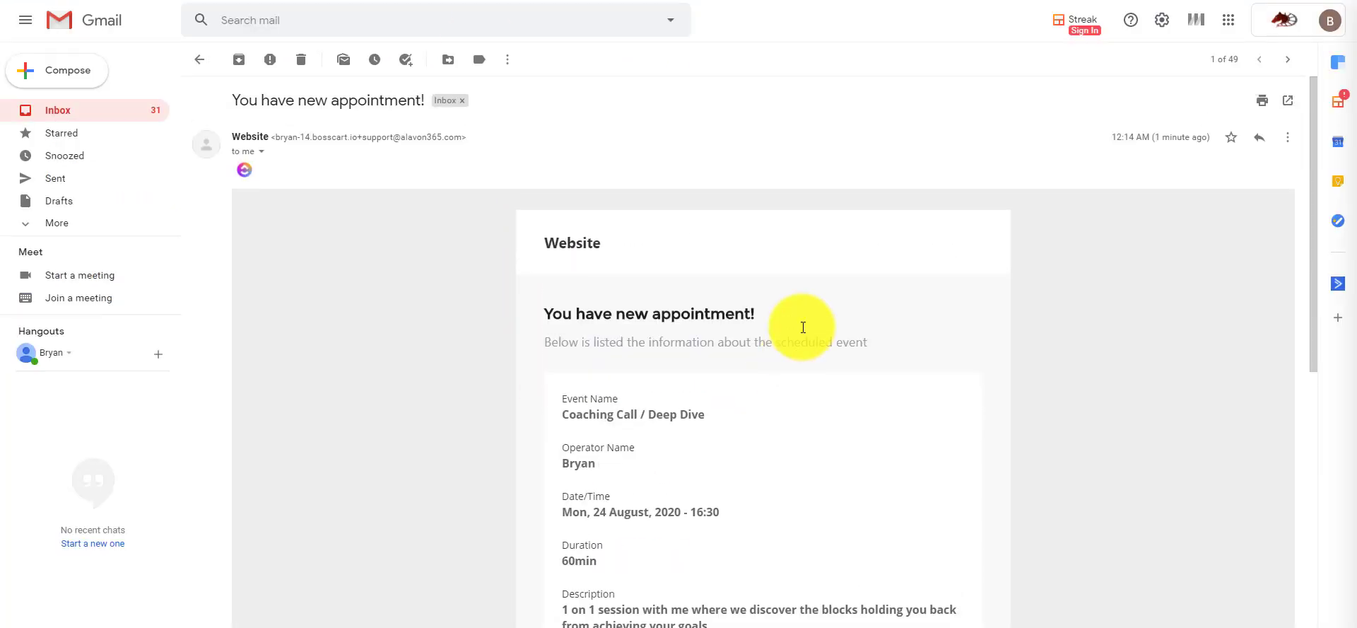
- Open the 'Invitation: … Deep Dive - Coaching Call' email and review the Mon Aug 24 event details
scroll(915, 354, down, 8)
scroll(663, 233, up, 8)
click(191, 64)
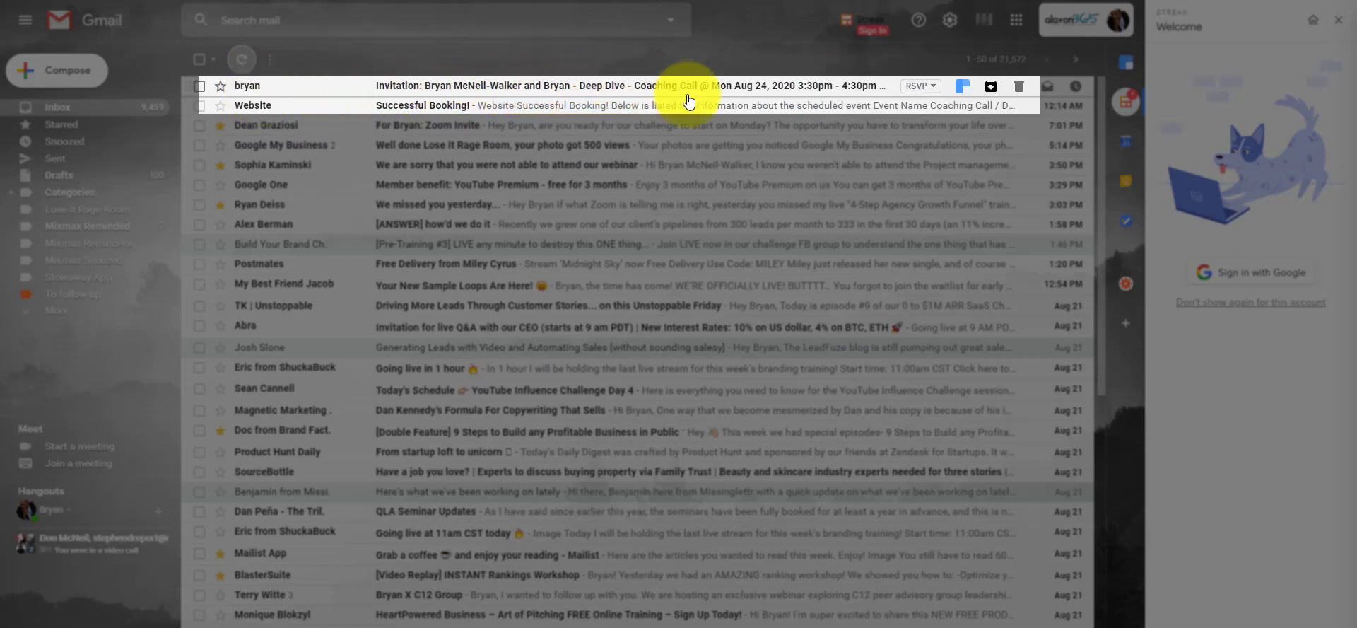
click(523, 84)
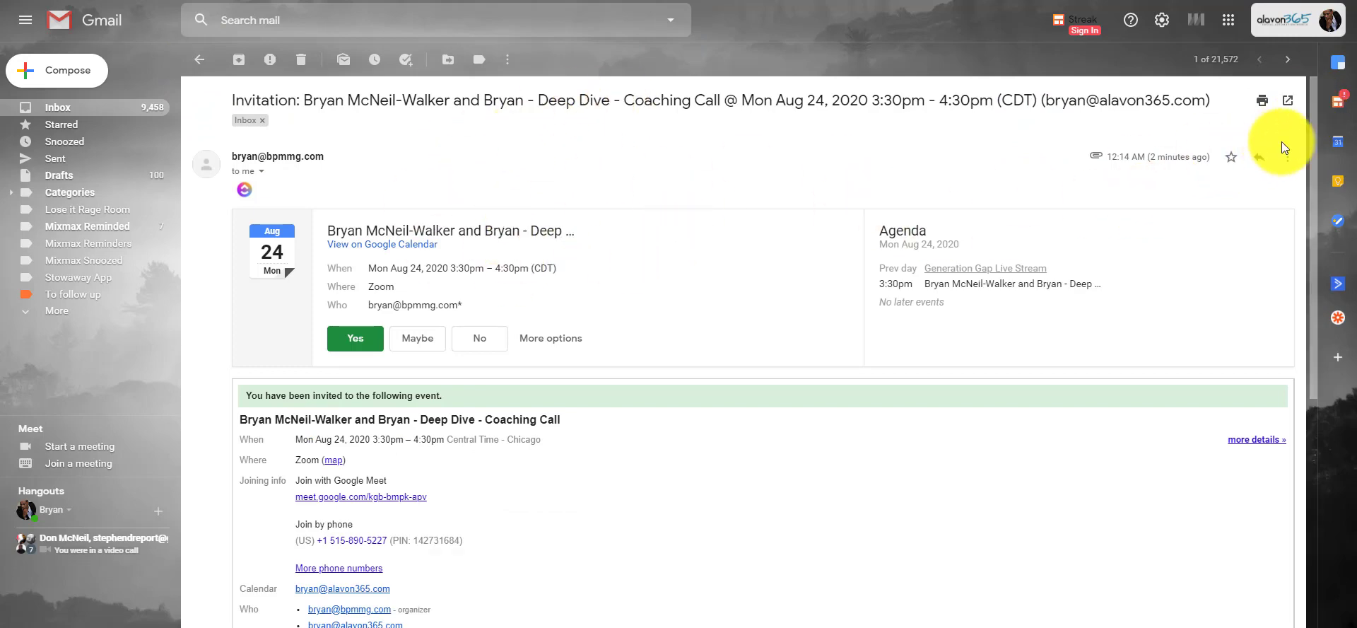
drag(1308, 116, 1057, 114)
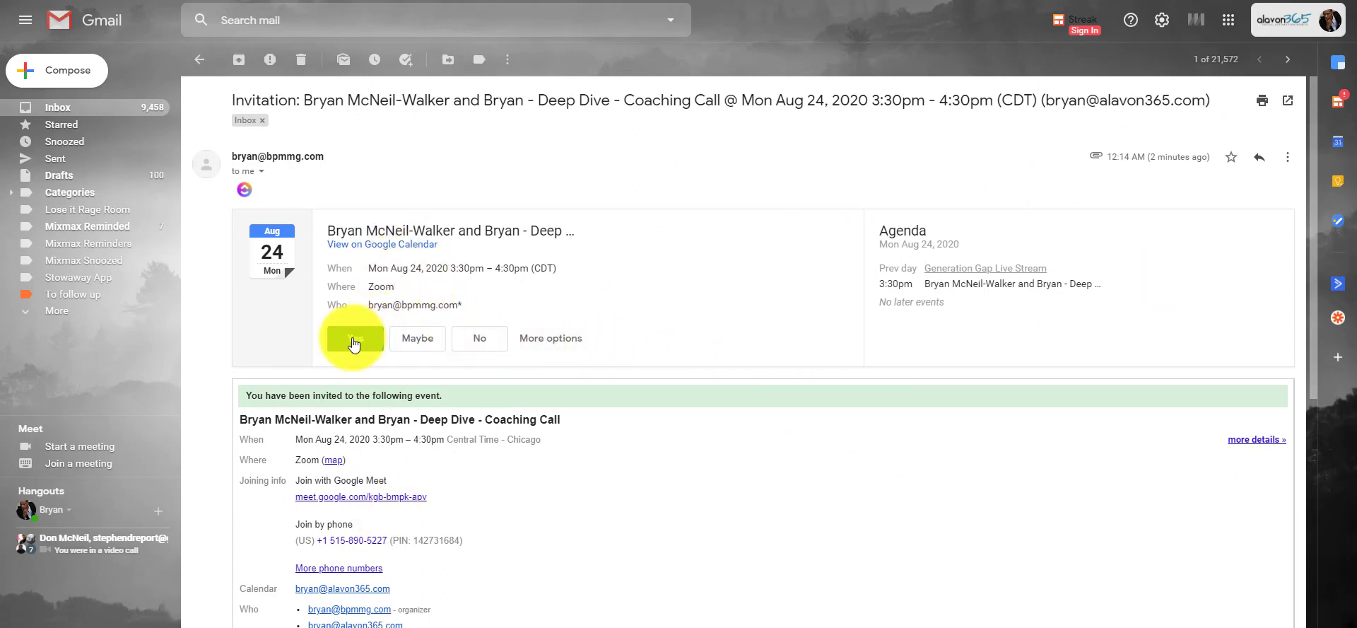
scroll(688, 461, down, 7)
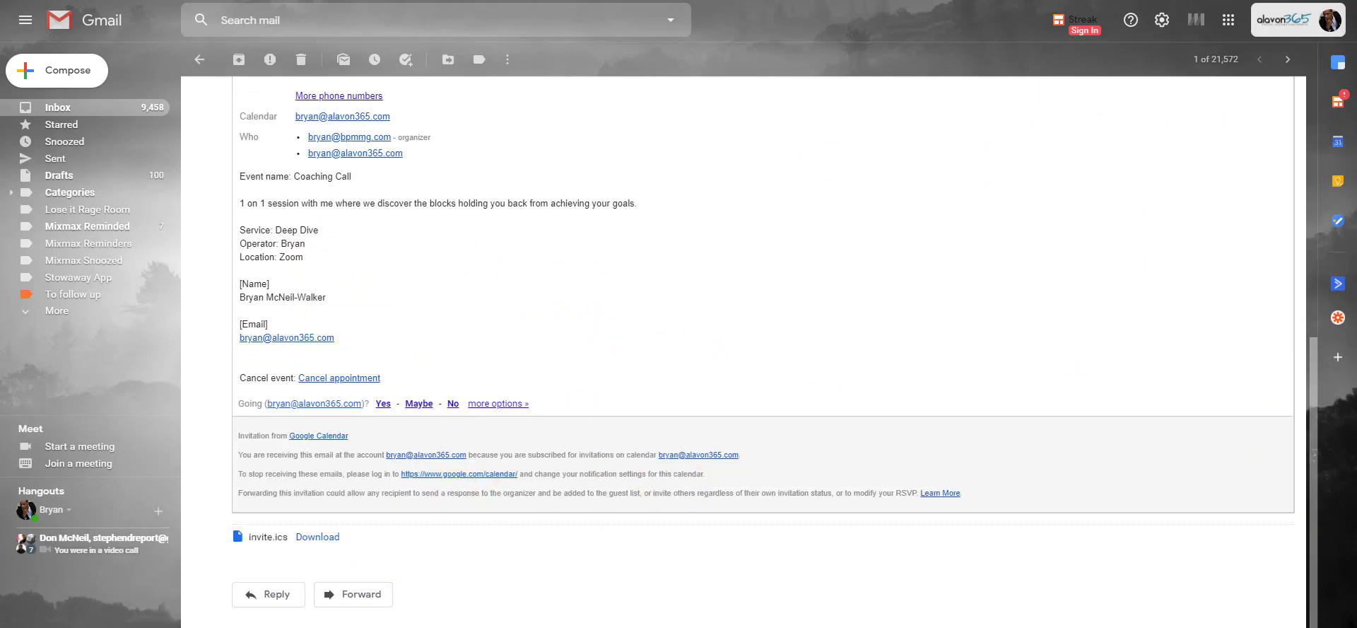
drag(1313, 381, 1289, 291)
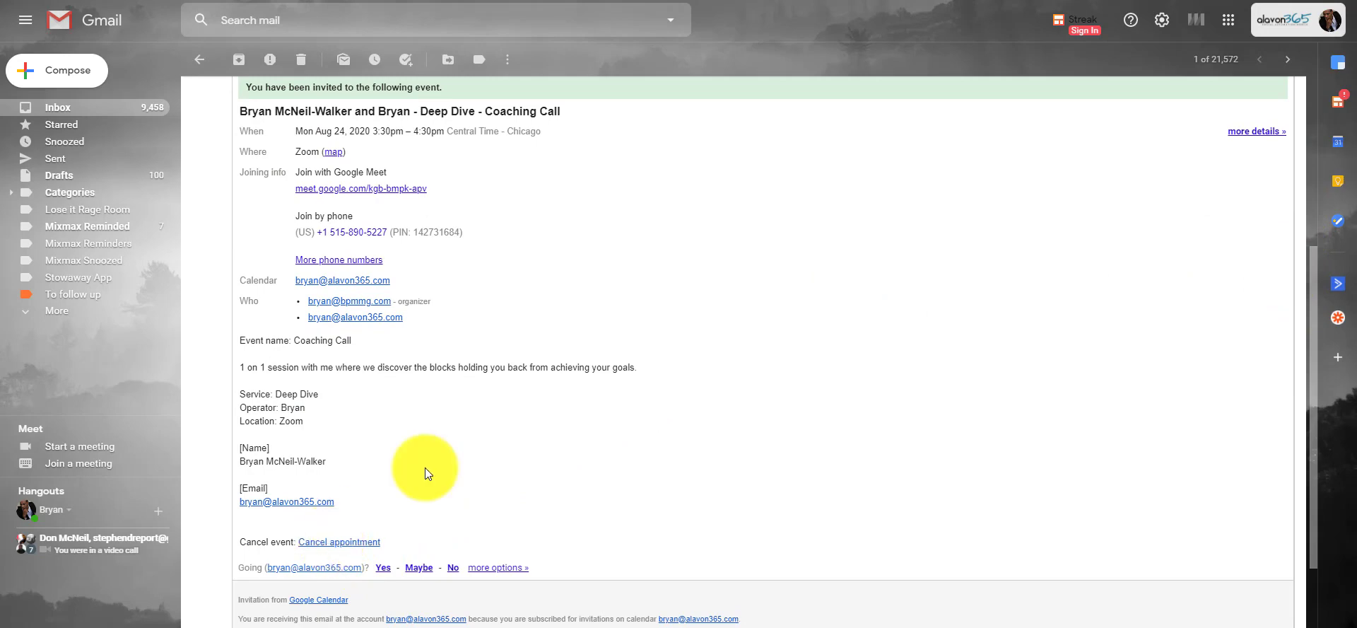
scroll(766, 413, up, 3)
scroll(766, 412, up, 1)
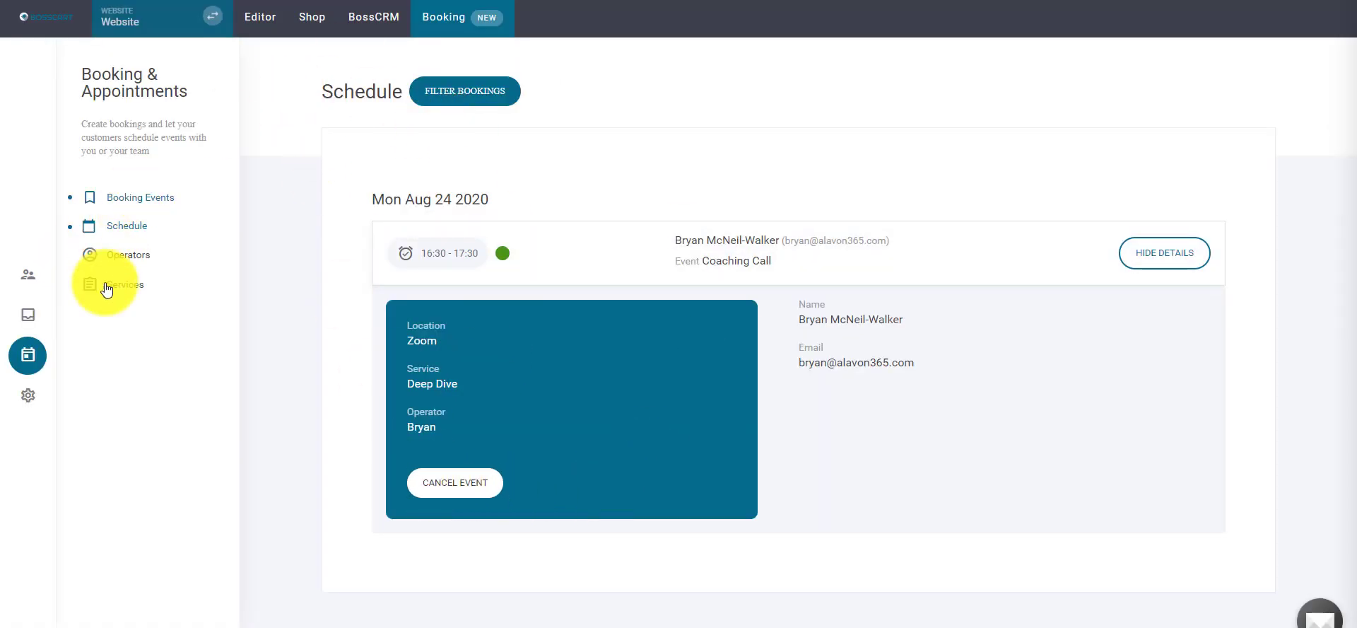
- Cancel the Aug 24 Coaching Call test booking and confirm the cancellation
click(498, 472)
click(721, 331)
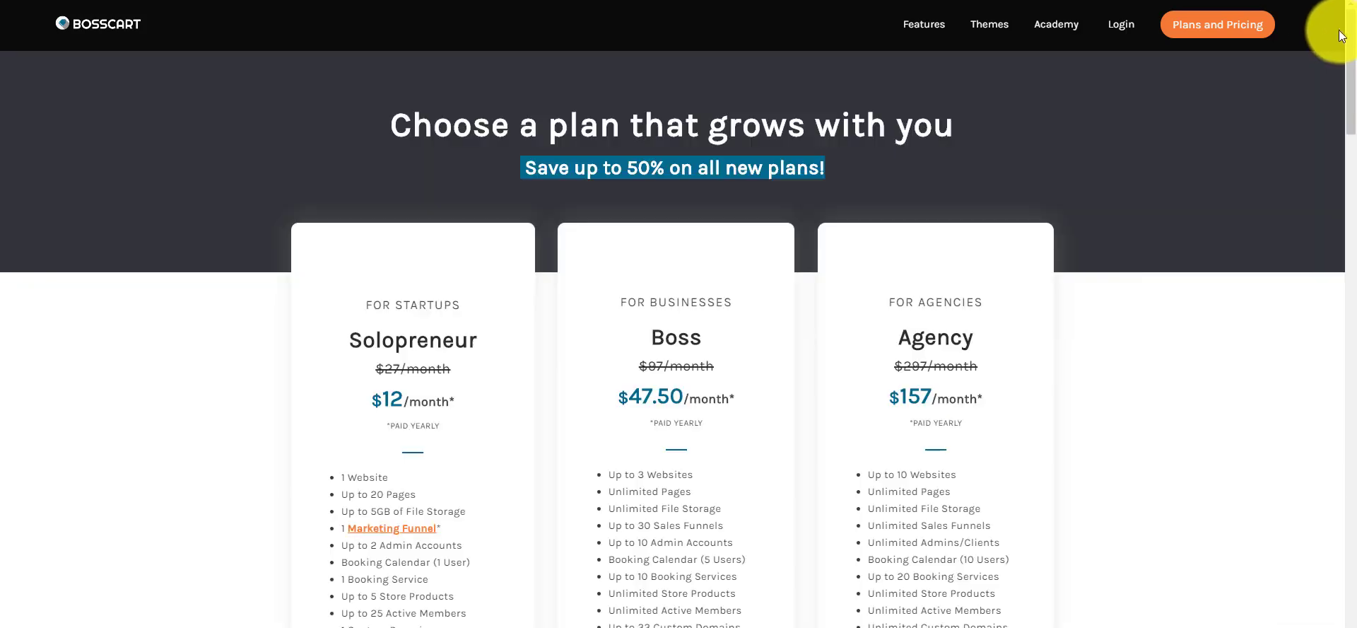
drag(1352, 36, 1351, 65)
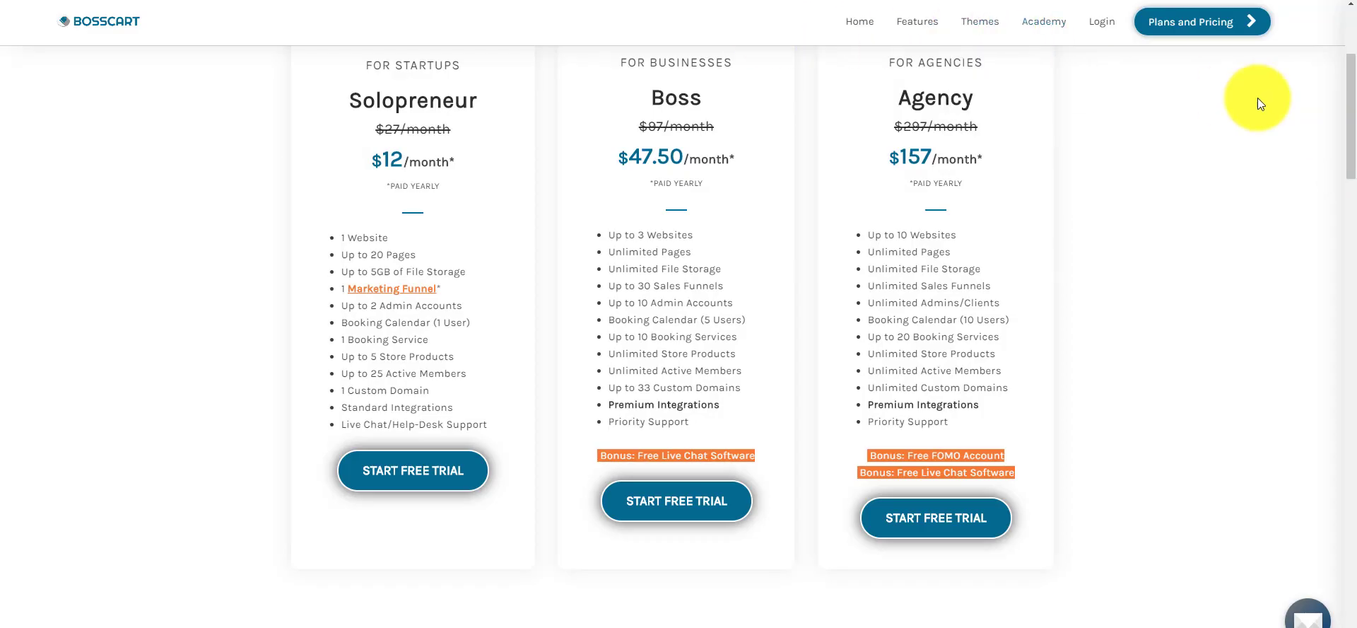
drag(1351, 82, 1312, 188)
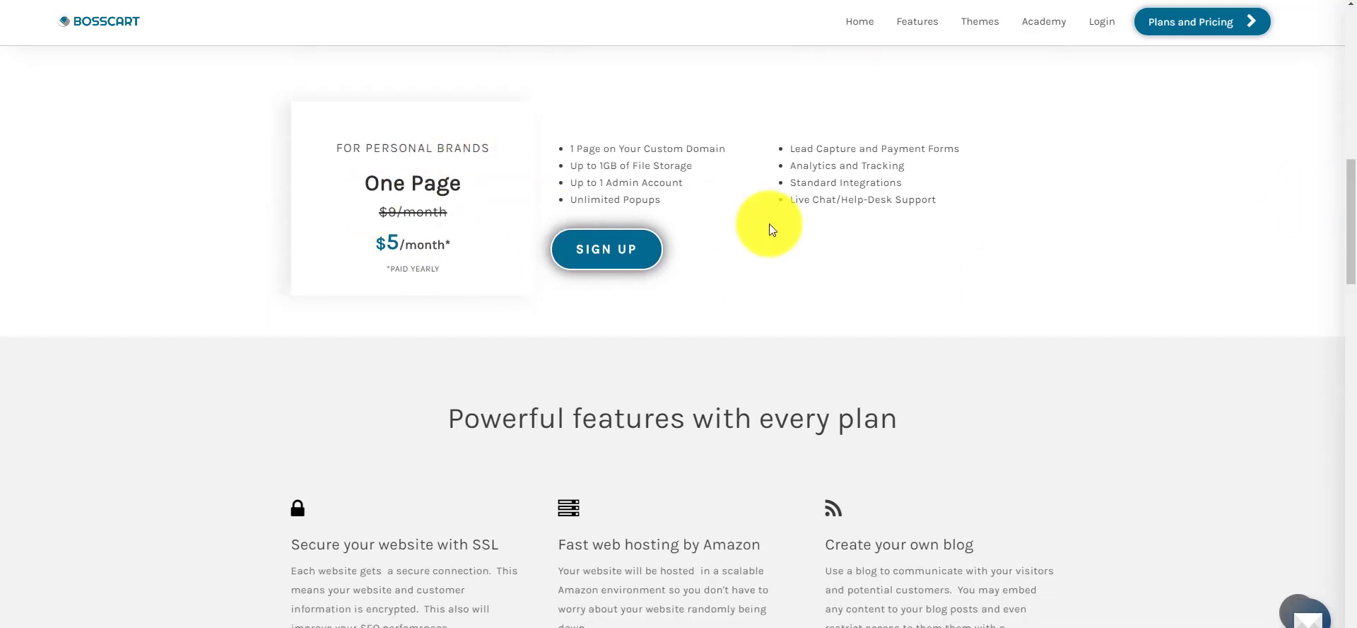
drag(1336, 198, 1336, 31)
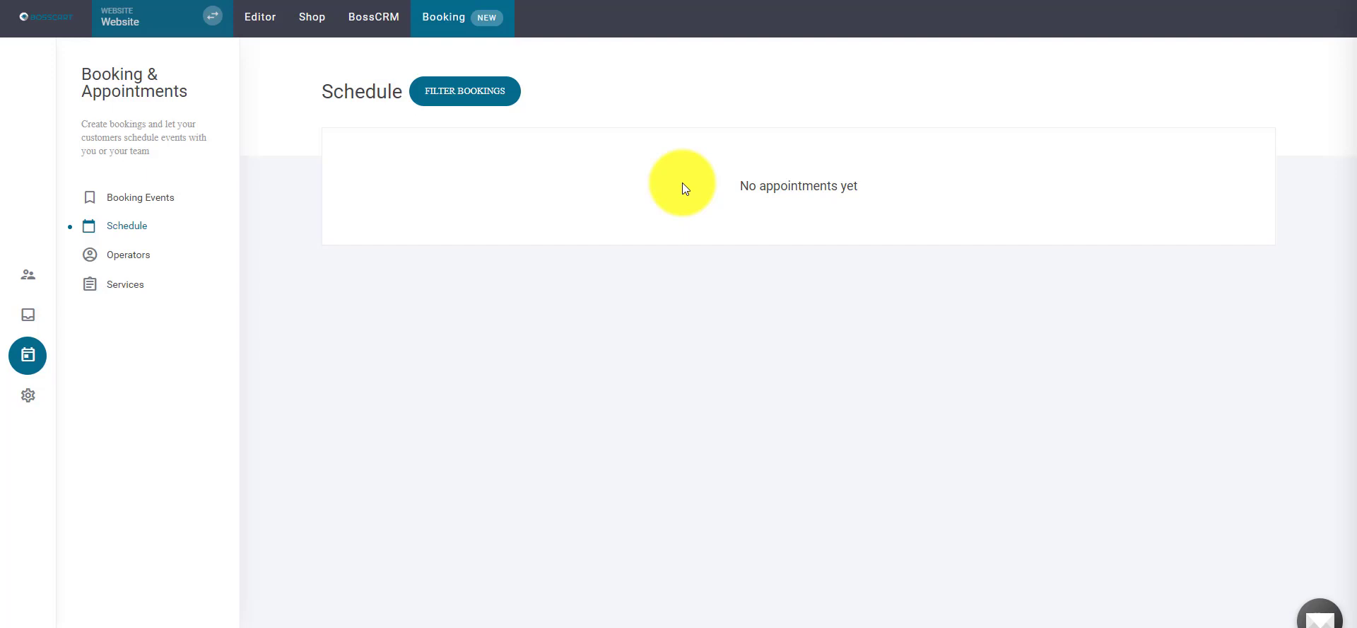
- Go from BossCRM to the website page editor and show the websites and funnels list
click(370, 20)
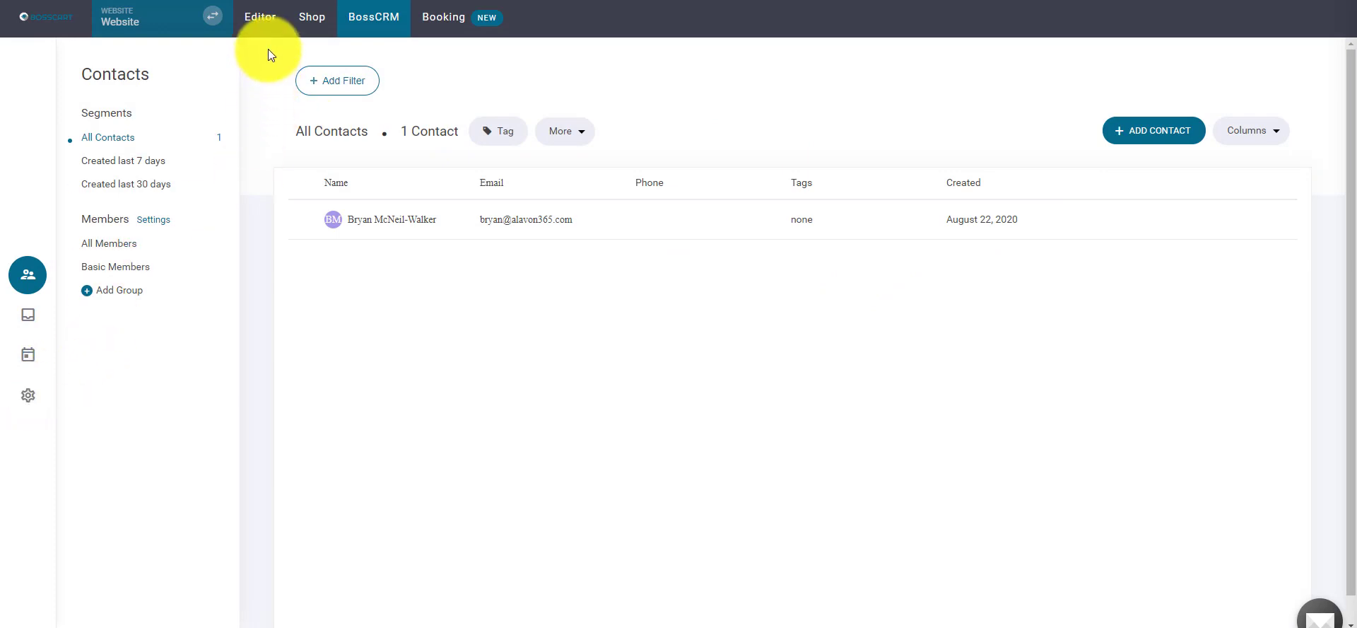
click(263, 17)
click(47, 361)
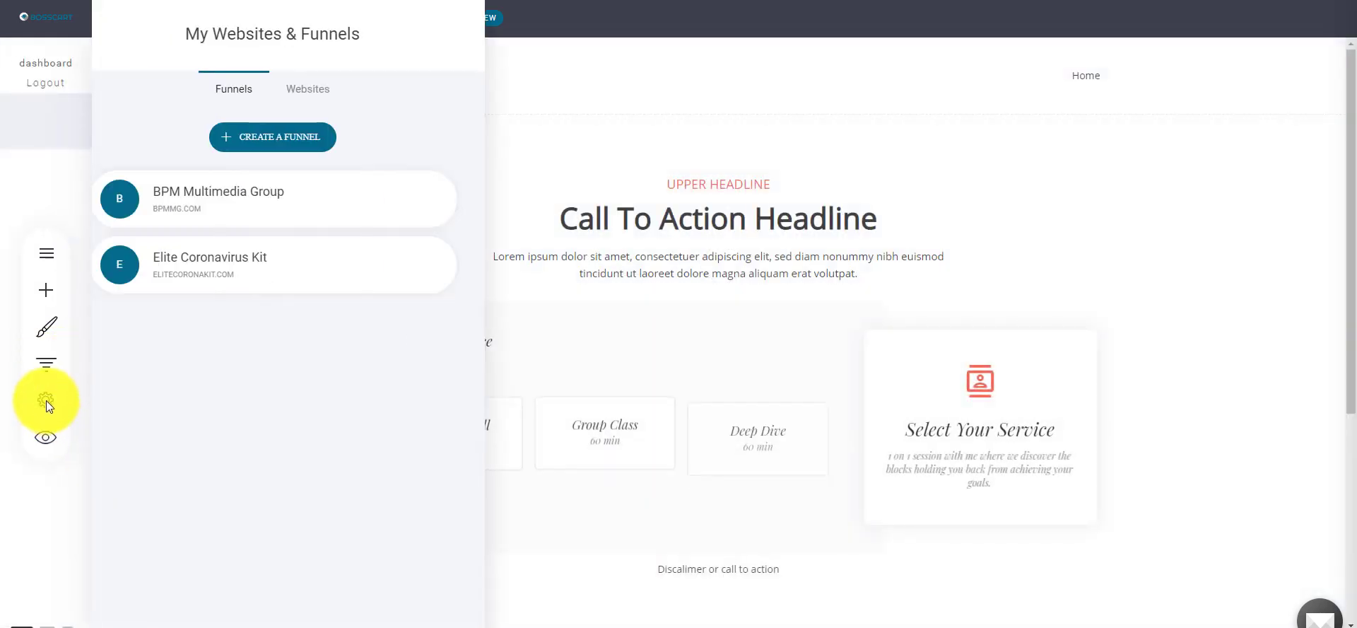
- Browse the website's Applications settings and available apps, then close the panels without adding any
click(46, 401)
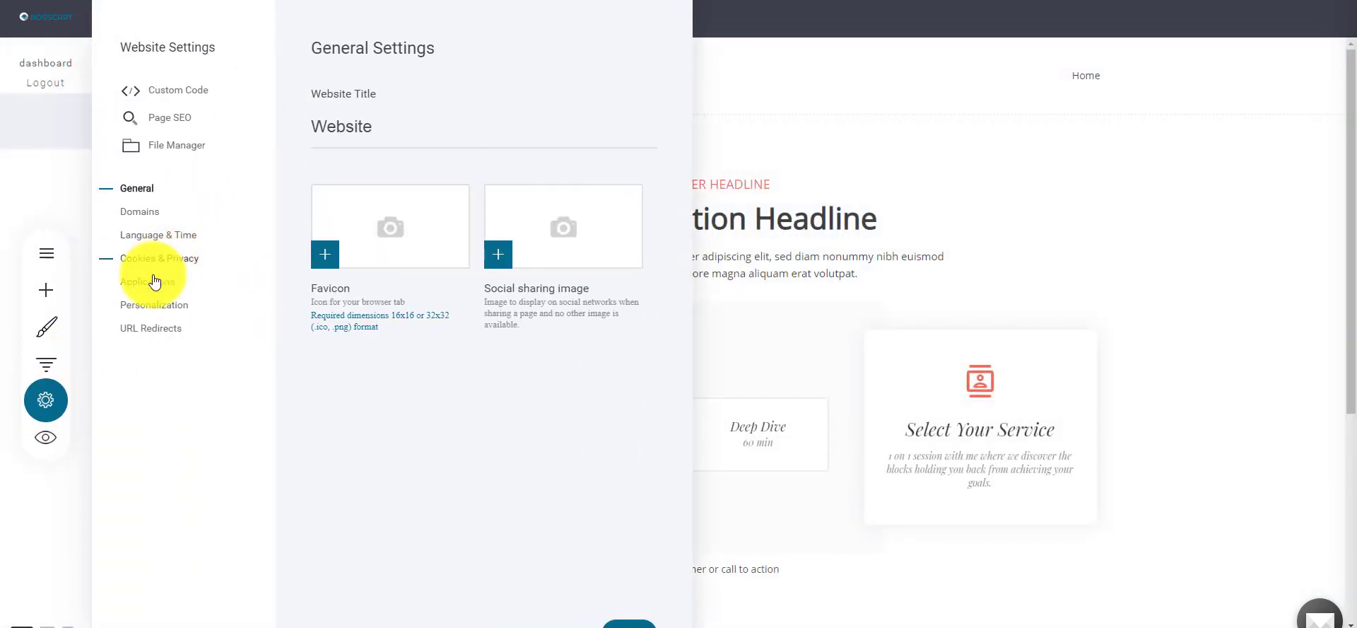
click(154, 281)
click(584, 57)
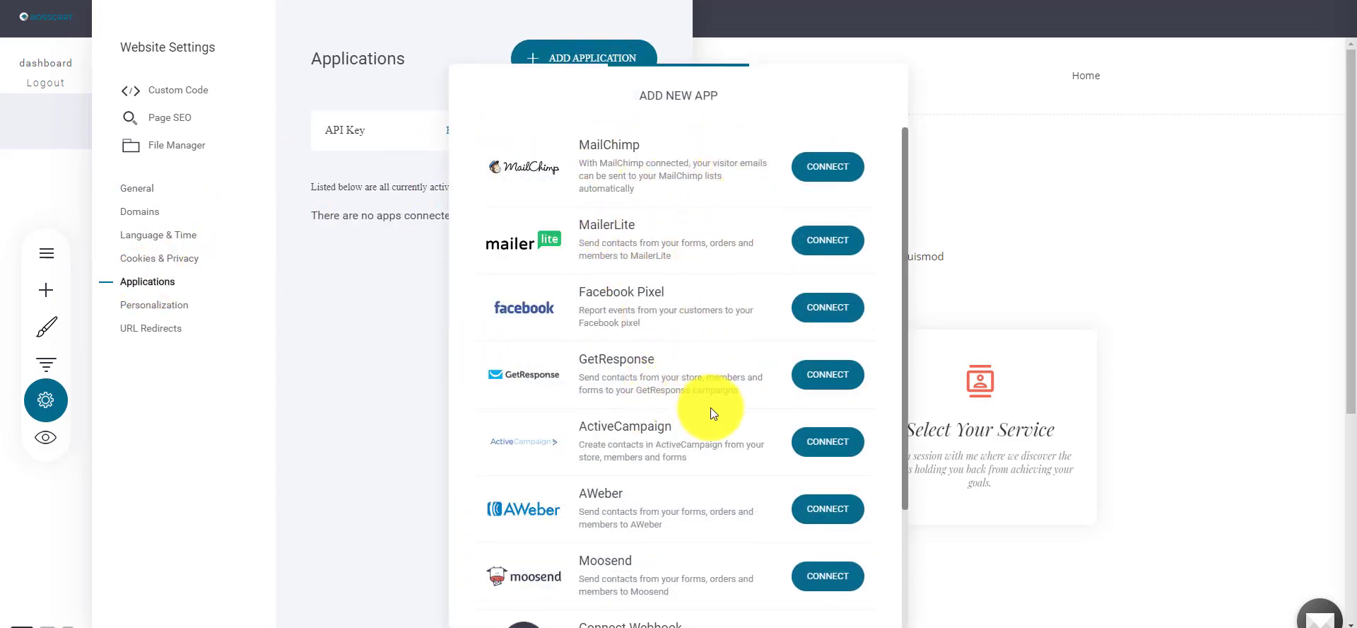
scroll(710, 407, down, 2)
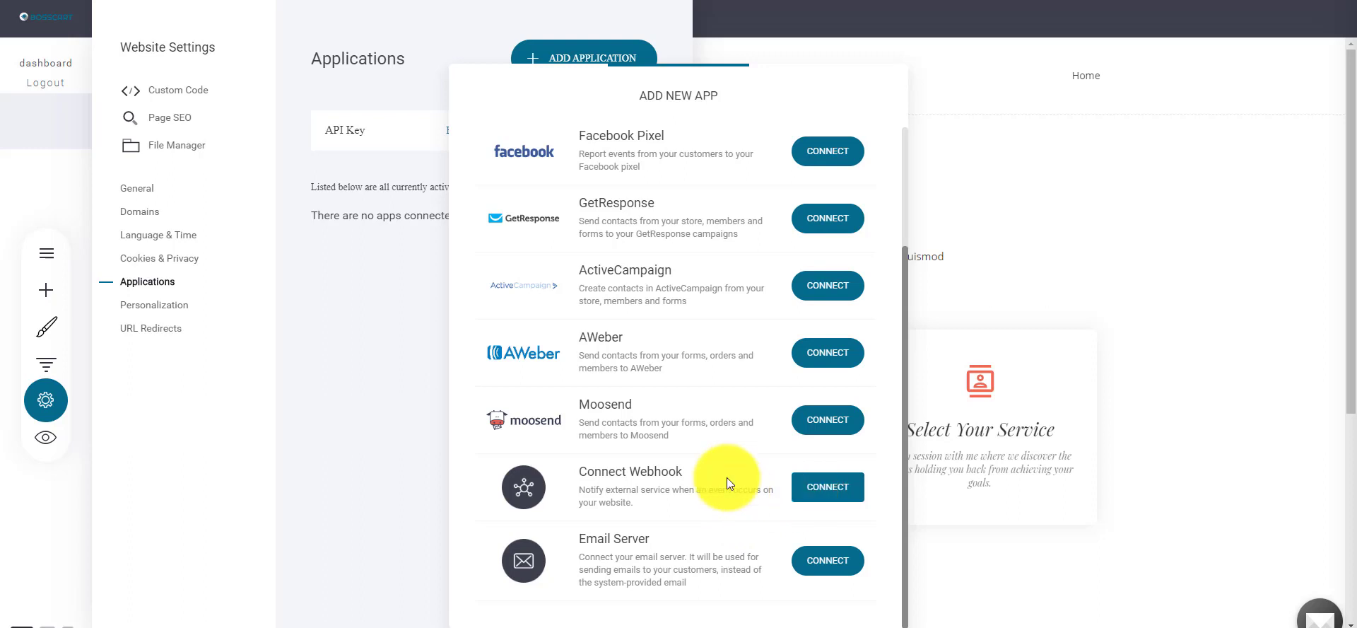
click(403, 300)
click(1100, 160)
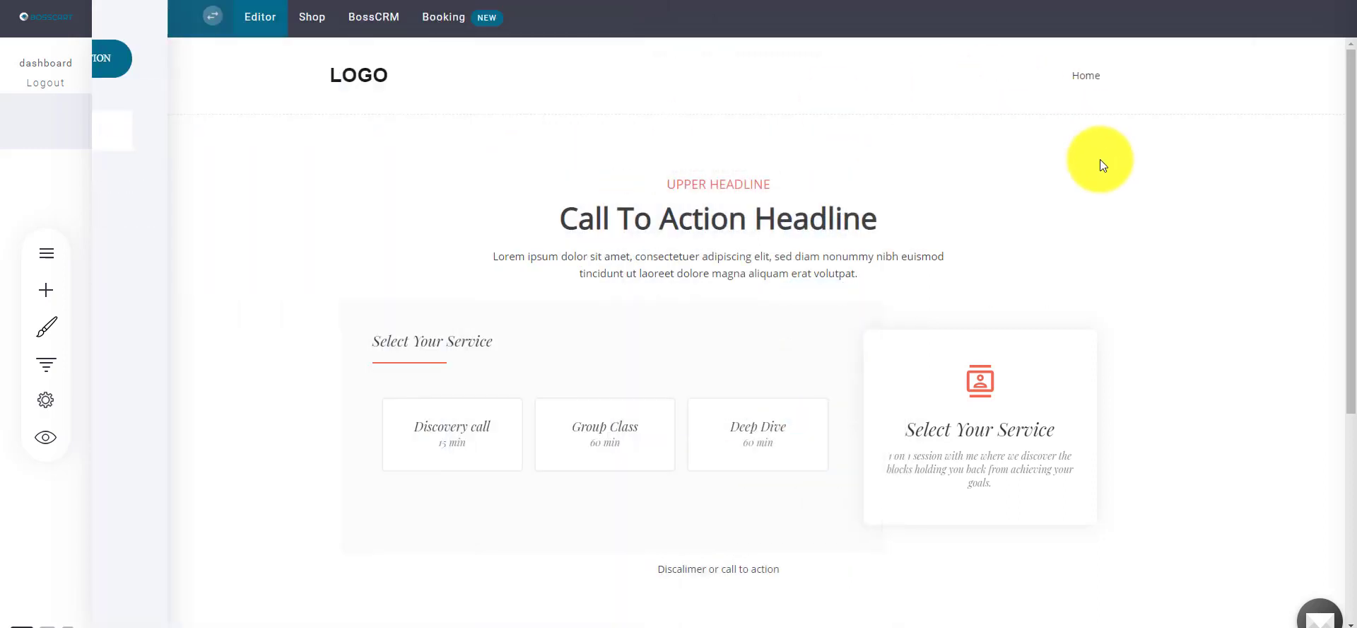